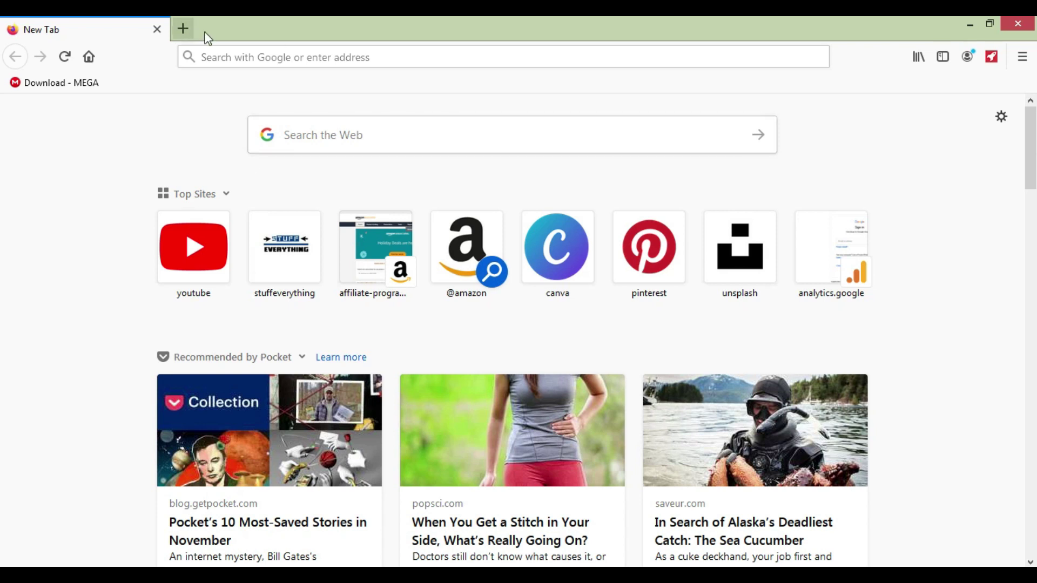
Open the Pinterest business hub at pinterest.com/business/hub/.
left_click(235, 56)
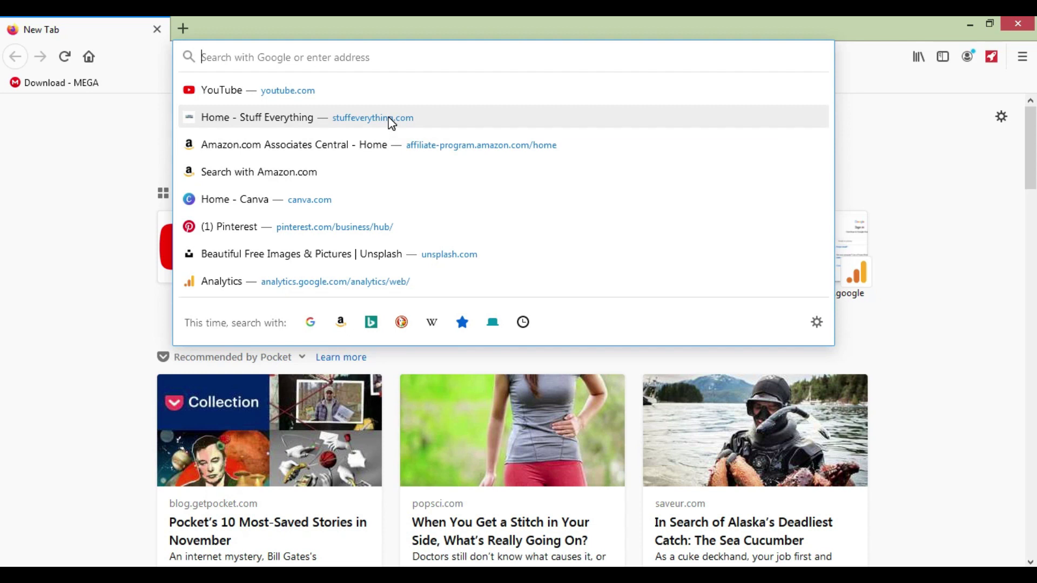
type("pinterest.com/")
key("Return")
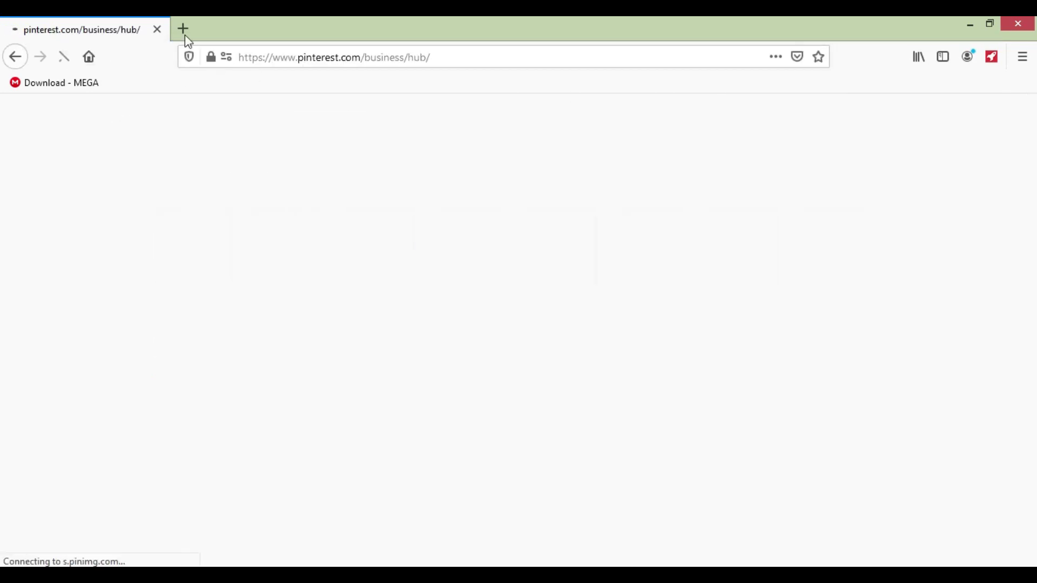
Open the Amazon.com Associates Central site, affiliate-program.amazon.com, in a new browser tab.
left_click(184, 25)
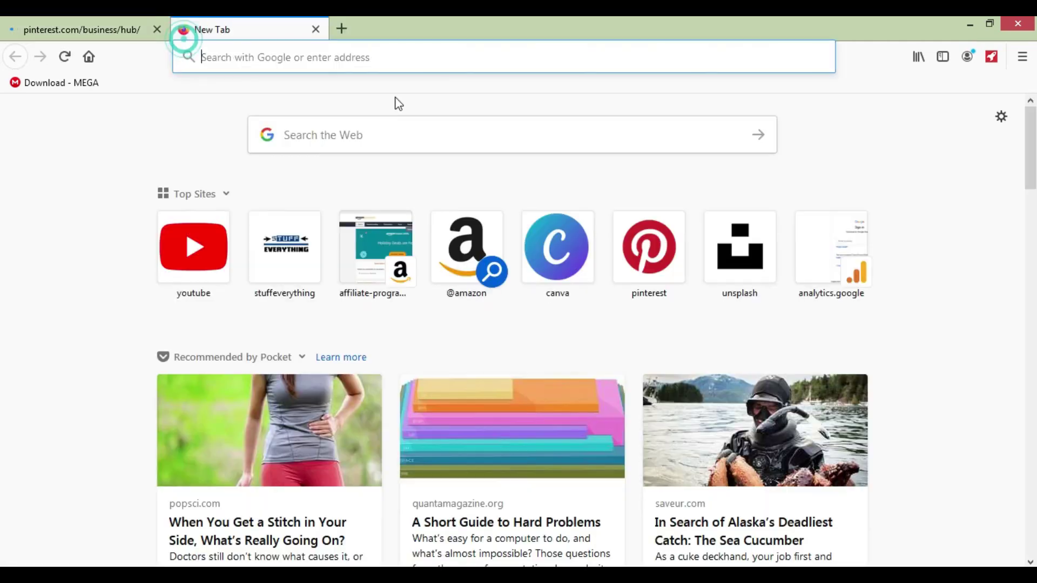
type("amazon.com/")
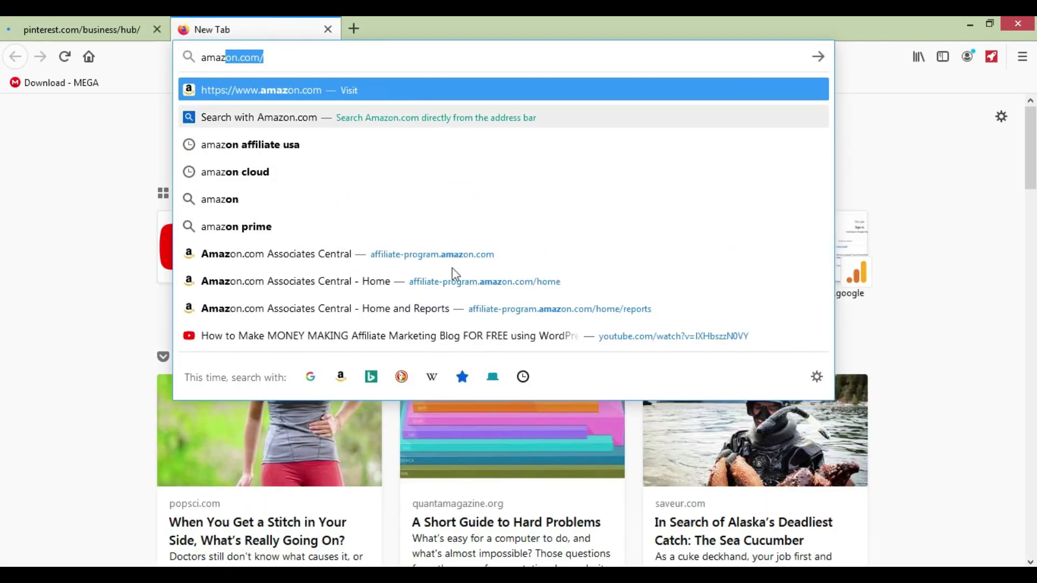
left_click(452, 264)
Return to the Pinterest business hub, check its monthly viewers figure, and open the Analytics overview.
left_click(57, 19)
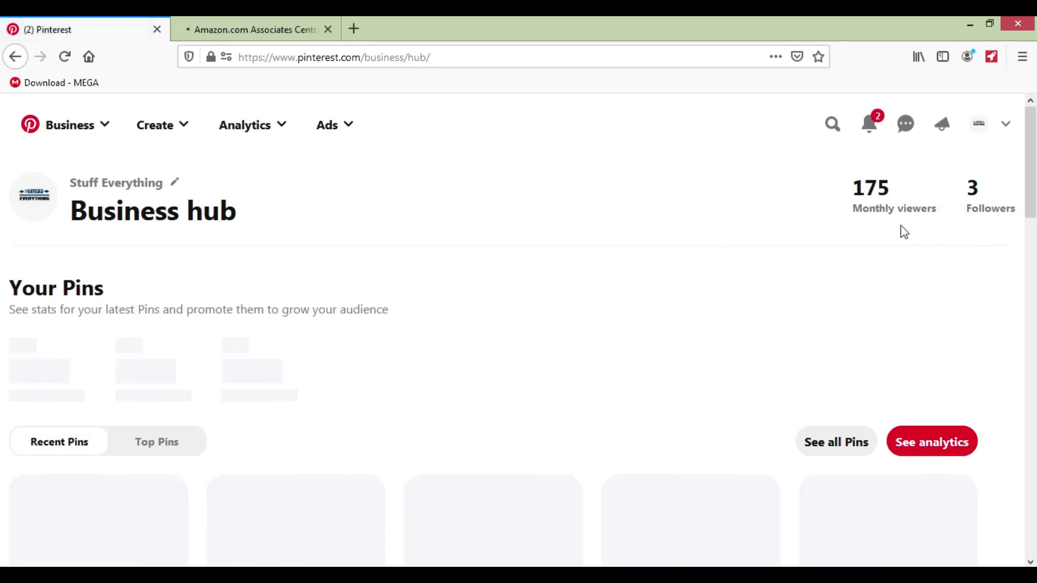
left_click_drag(852, 208, 933, 207)
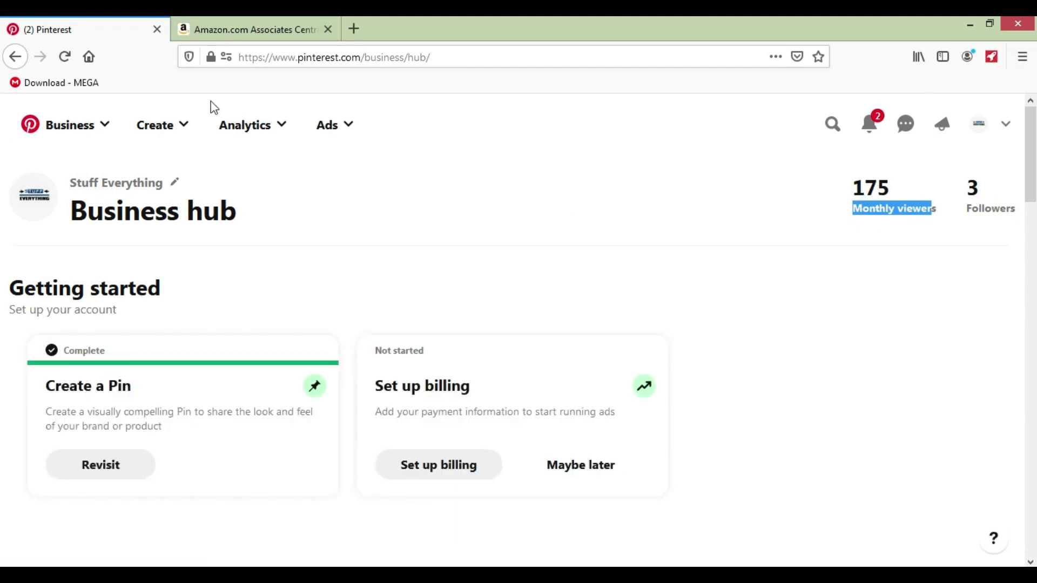
left_click(254, 128)
left_click(229, 169)
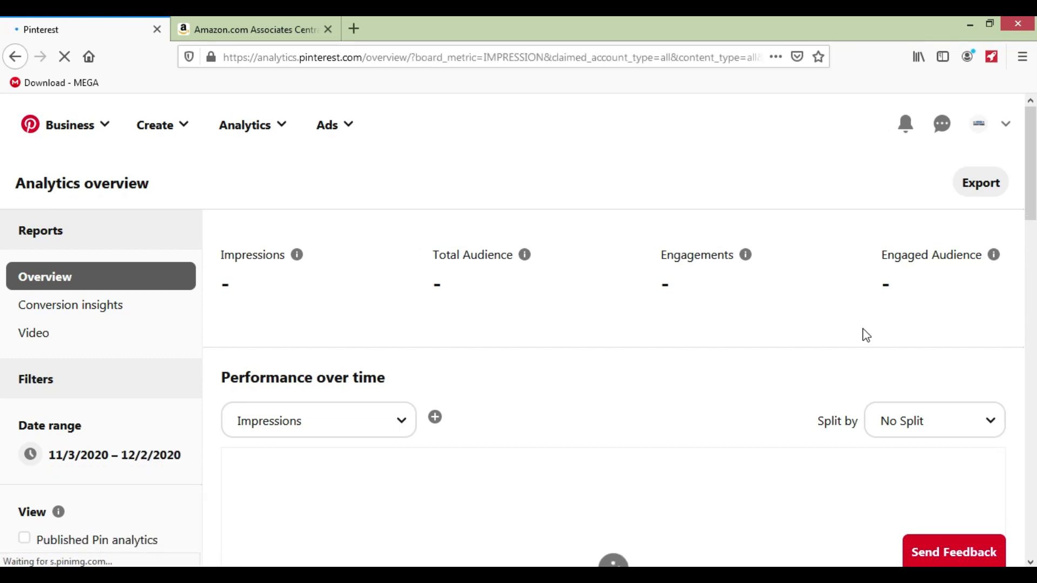
Review the impressions performance chart and the Top Boards in the Analytics overview.
scroll(865, 334, "down", 1)
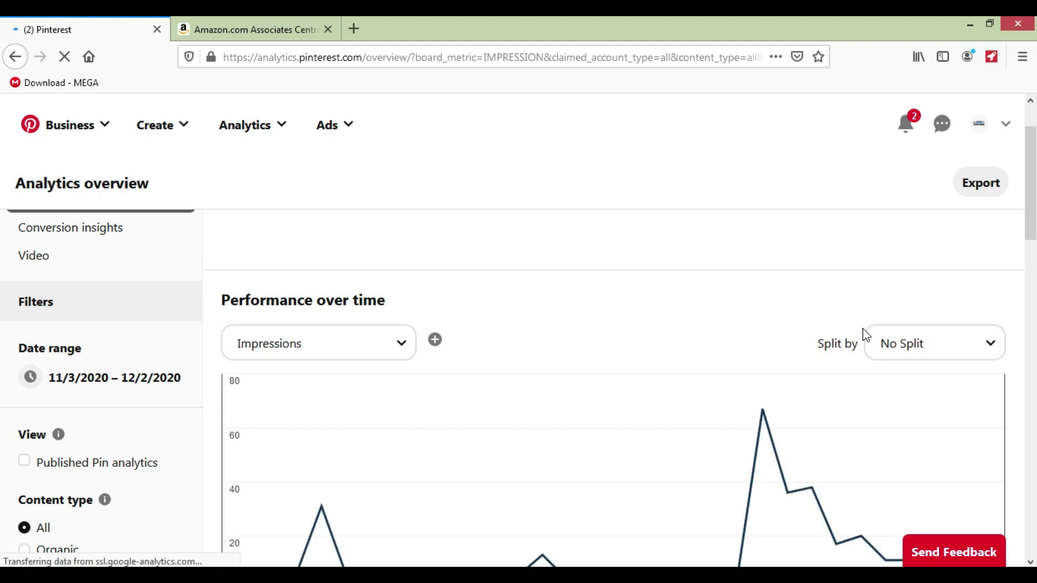
scroll(864, 335, "down", 1)
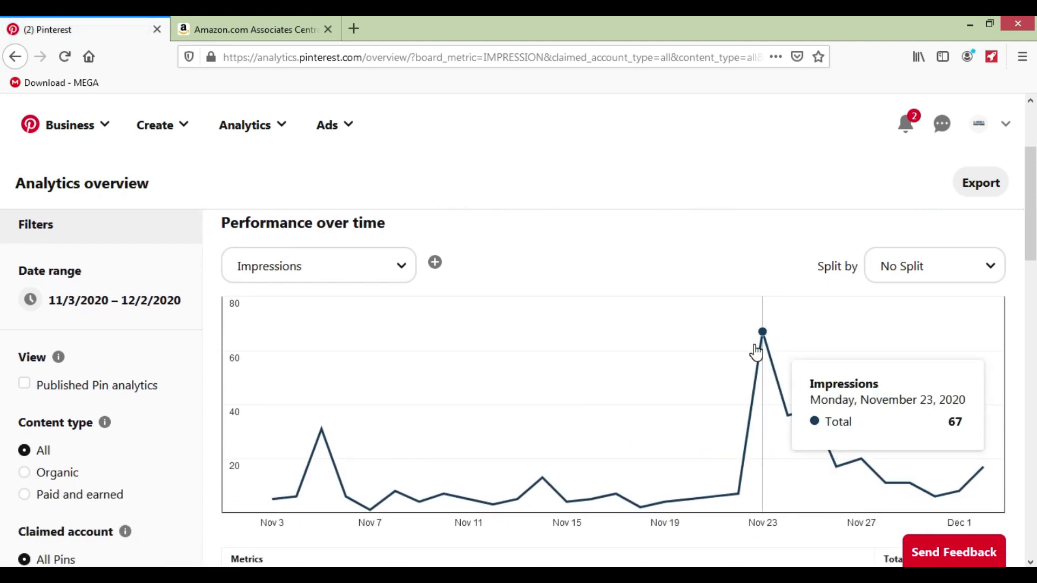
scroll(756, 351, "down", 8)
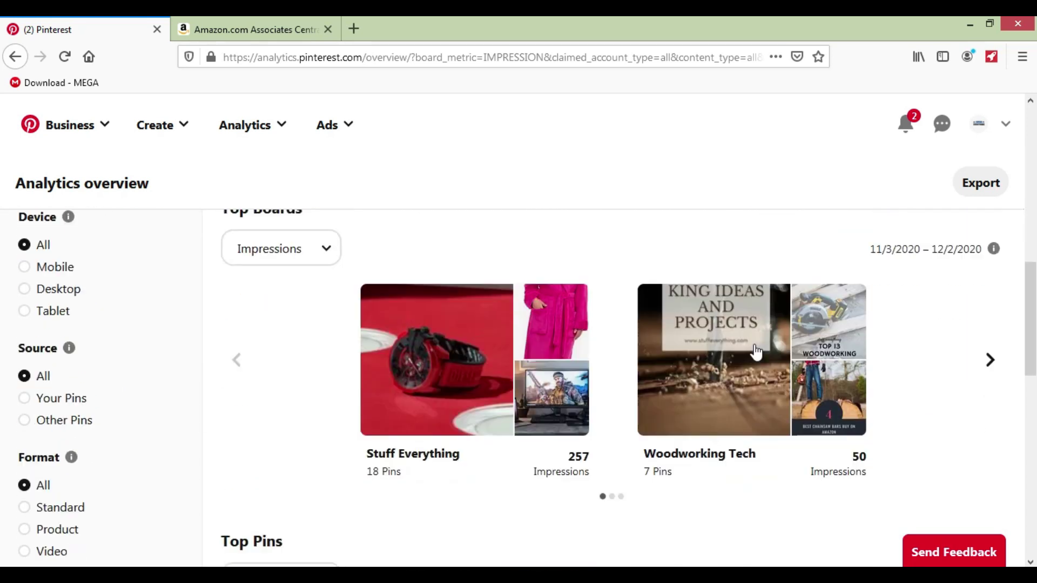
Read through the Top Pins table to compare the total impressions of the individual Pins.
scroll(758, 351, "down", 2)
scroll(467, 351, "down", 2)
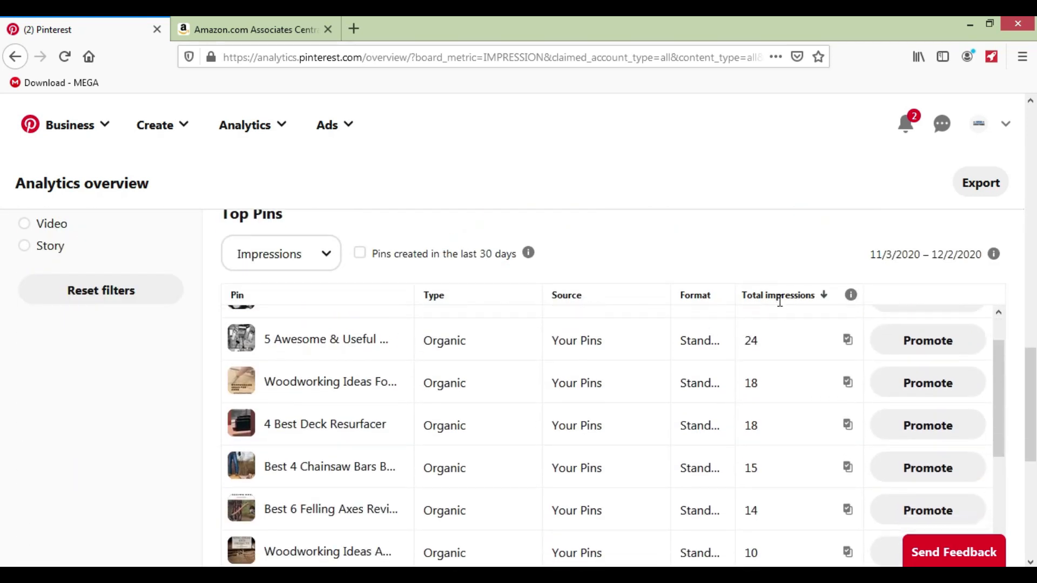
scroll(771, 343, "up", 2)
scroll(686, 388, "down", 1)
scroll(481, 407, "up", 4)
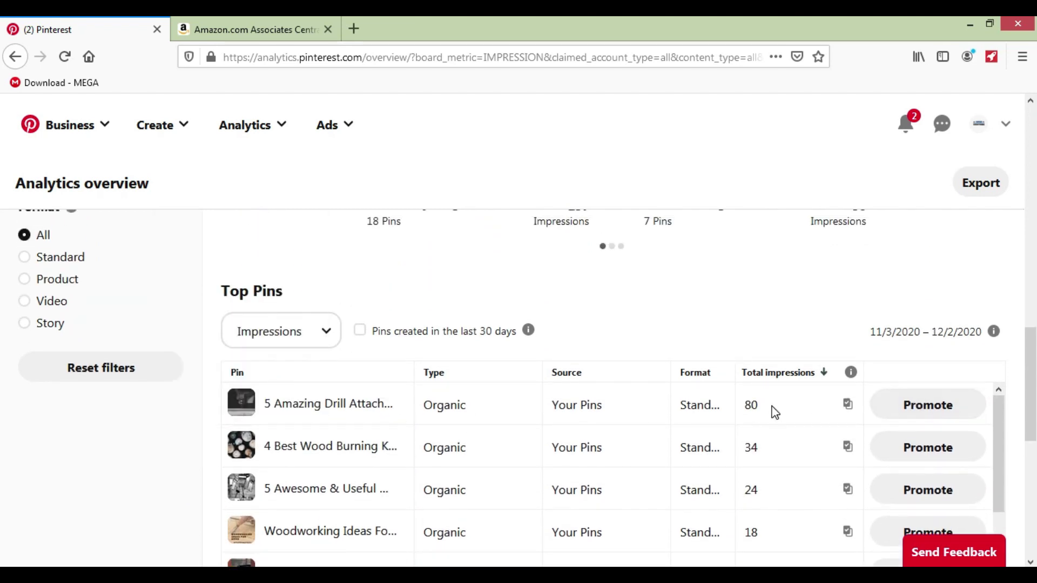
scroll(770, 412, "down", 6)
scroll(723, 373, "down", 10)
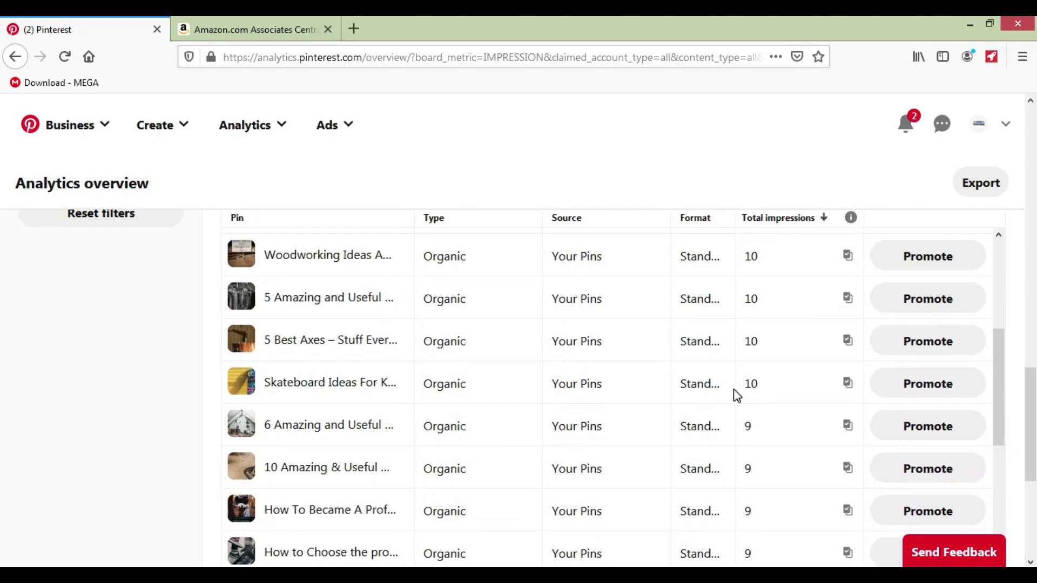
scroll(734, 387, "down", 1)
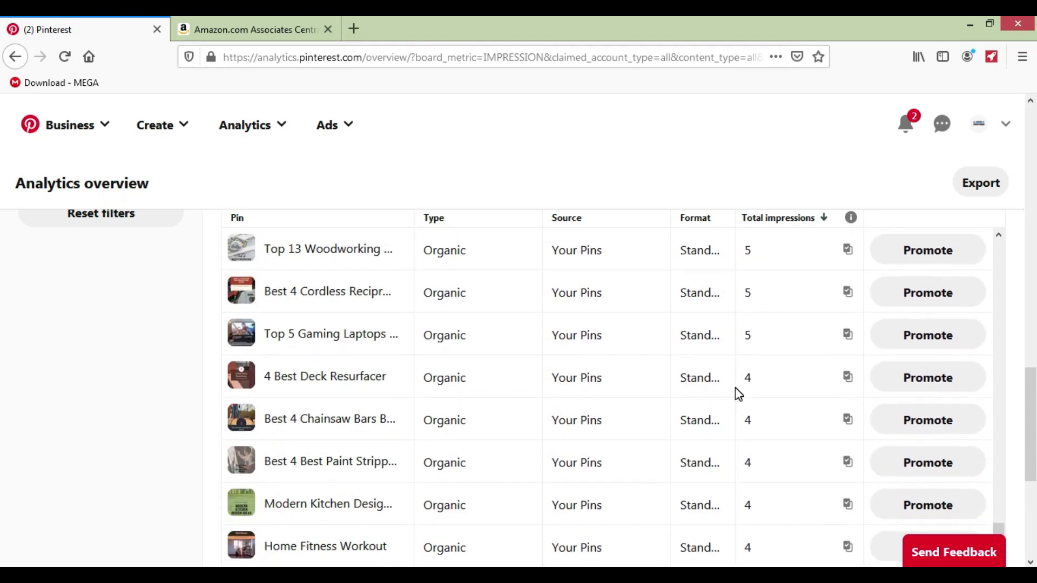
scroll(662, 405, "up", 15)
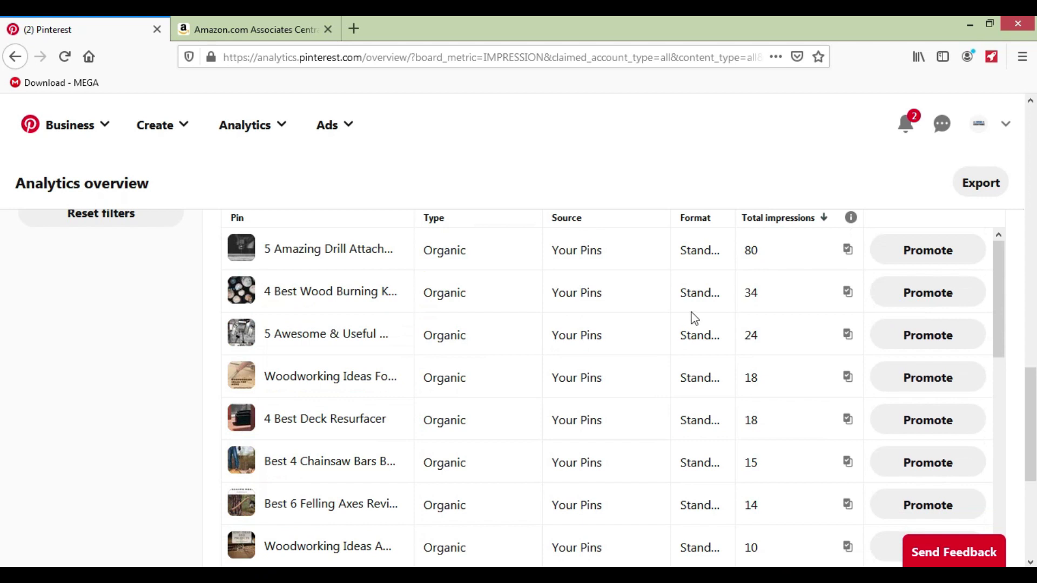
Check the Impressions, Total Audience and Engagements figures in the Analytics overview summary.
scroll(694, 300, "up", 4)
scroll(707, 356, "up", 2)
scroll(710, 361, "up", 1)
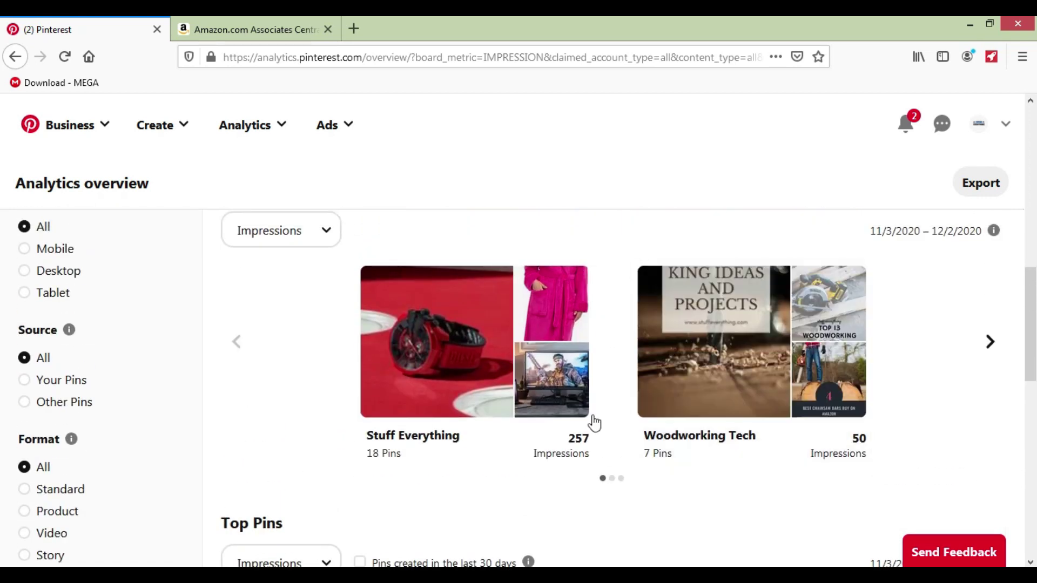
mouse_move(407, 454)
scroll(398, 268, "up", 8)
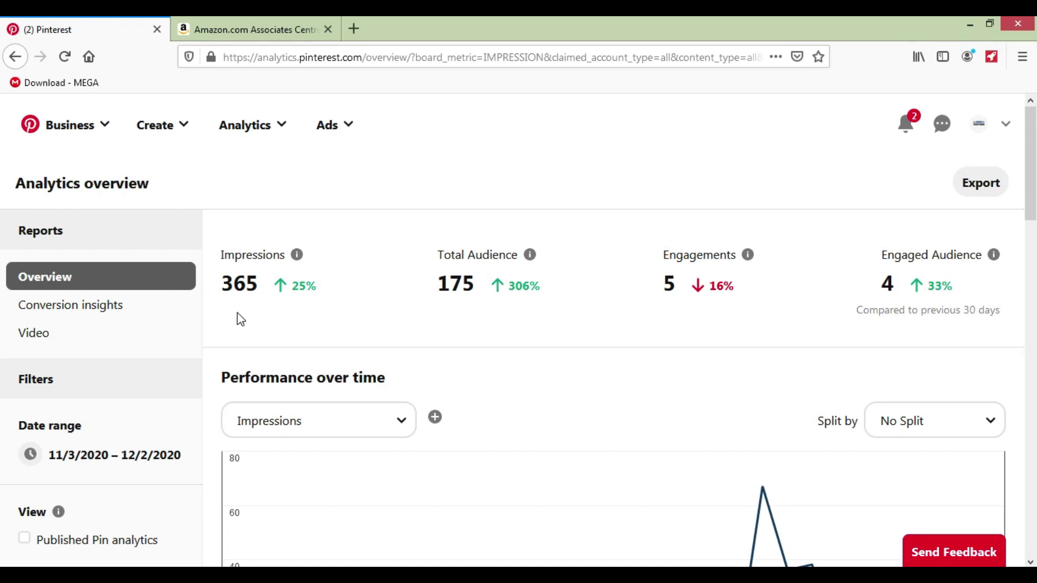
double_click(238, 280)
left_click(259, 286)
double_click(466, 277)
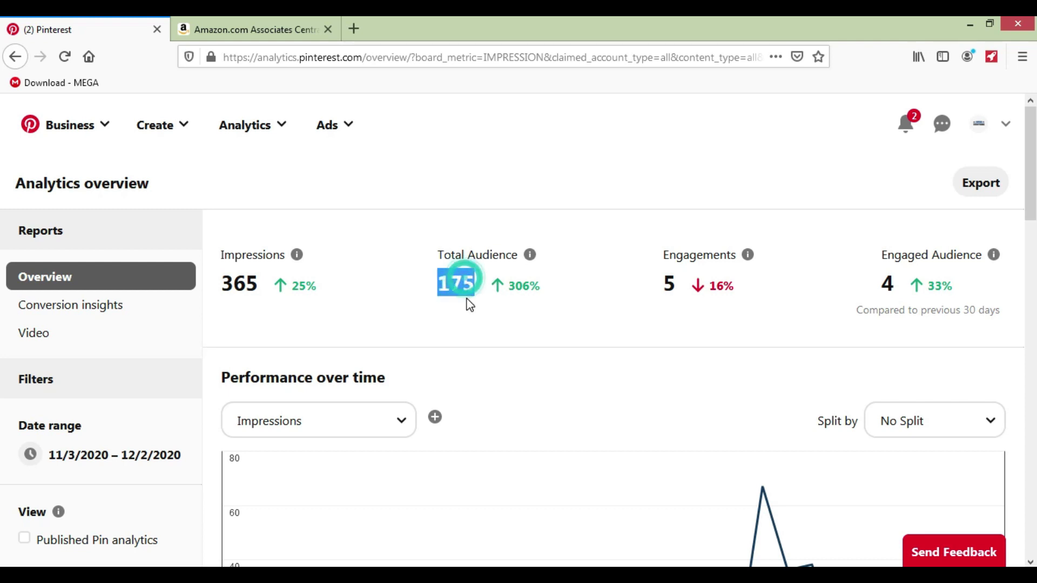
left_click(466, 288)
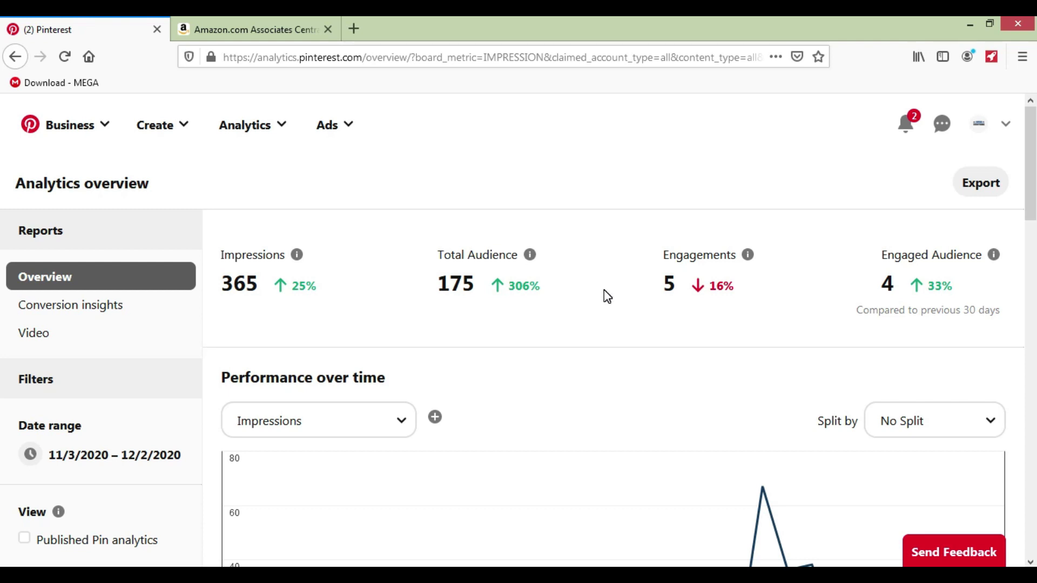
scroll(690, 306, "down", 2)
scroll(590, 289, "up", 2)
double_click(665, 278)
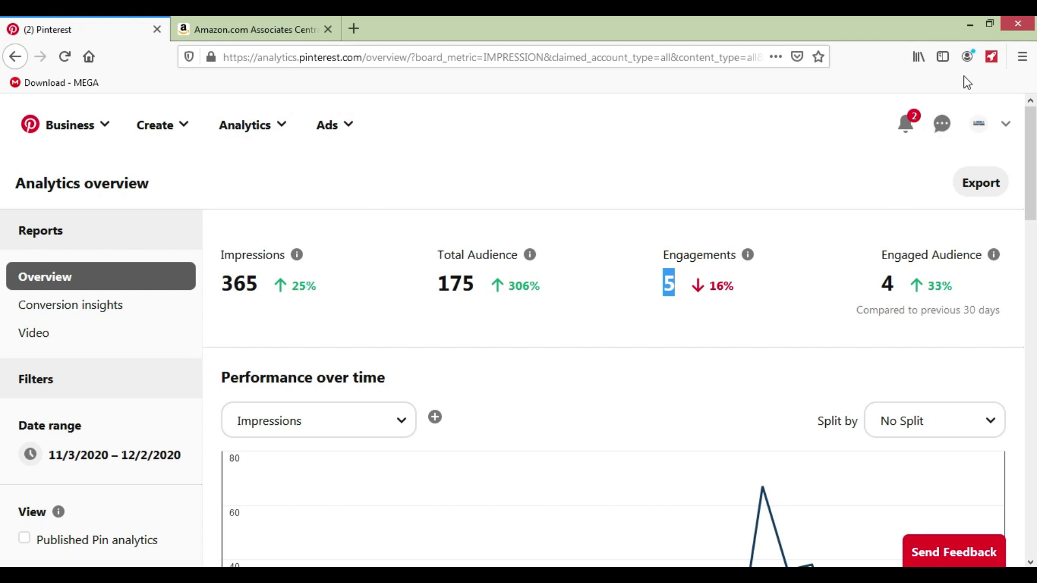
Open the Stuff Everything profile and browse its created Pins along with their view, save and click statistics.
left_click(973, 131)
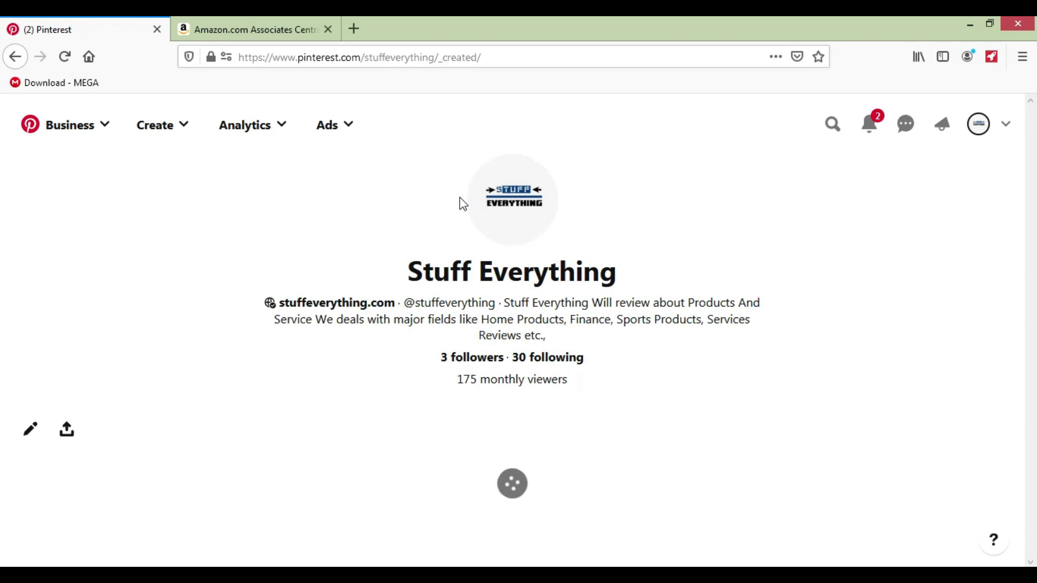
scroll(458, 257, "down", 6)
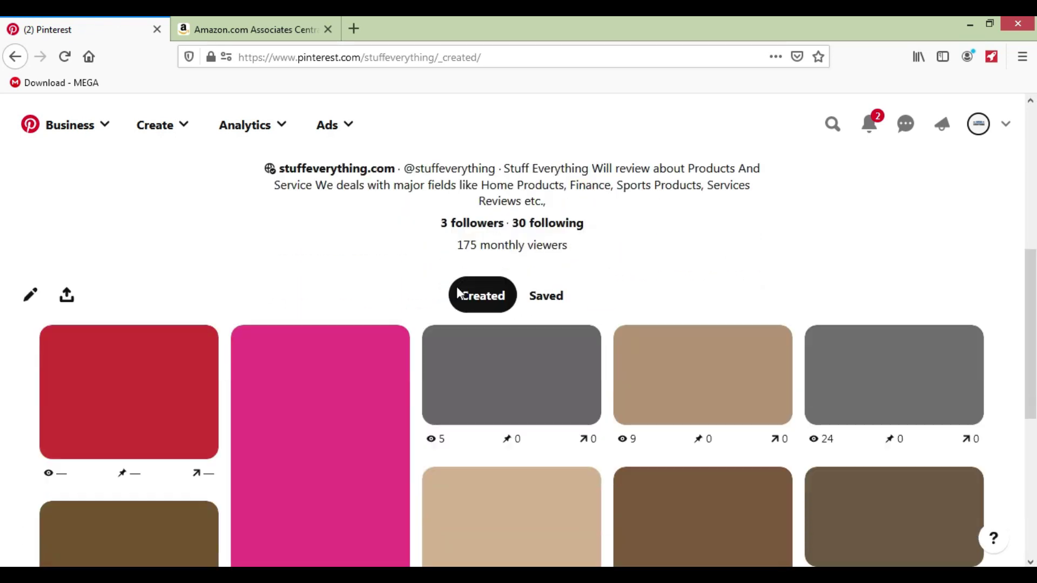
scroll(238, 278, "down", 5)
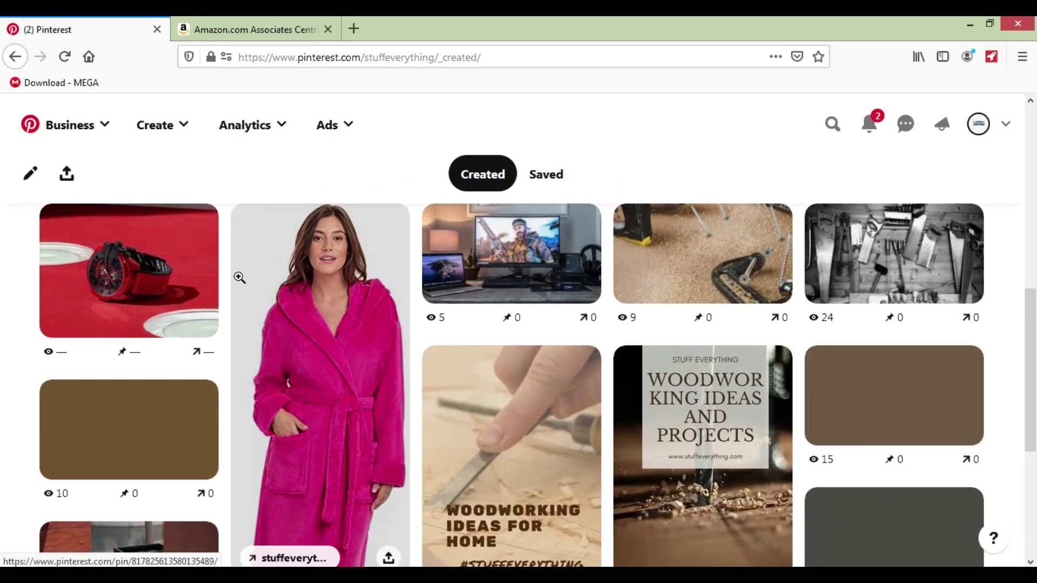
scroll(273, 336, "up", 7)
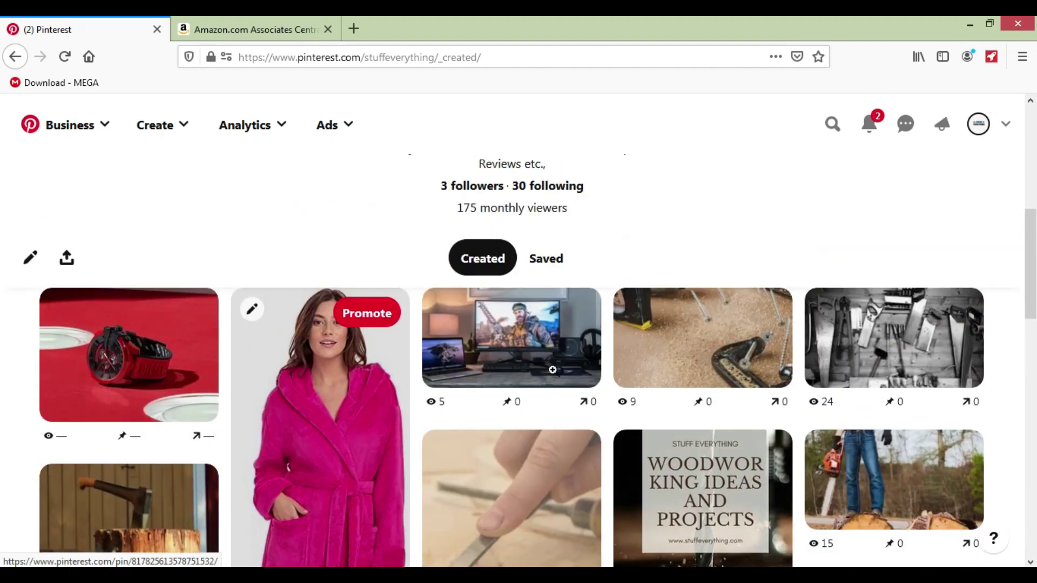
scroll(527, 370, "down", 5)
scroll(513, 368, "down", 6)
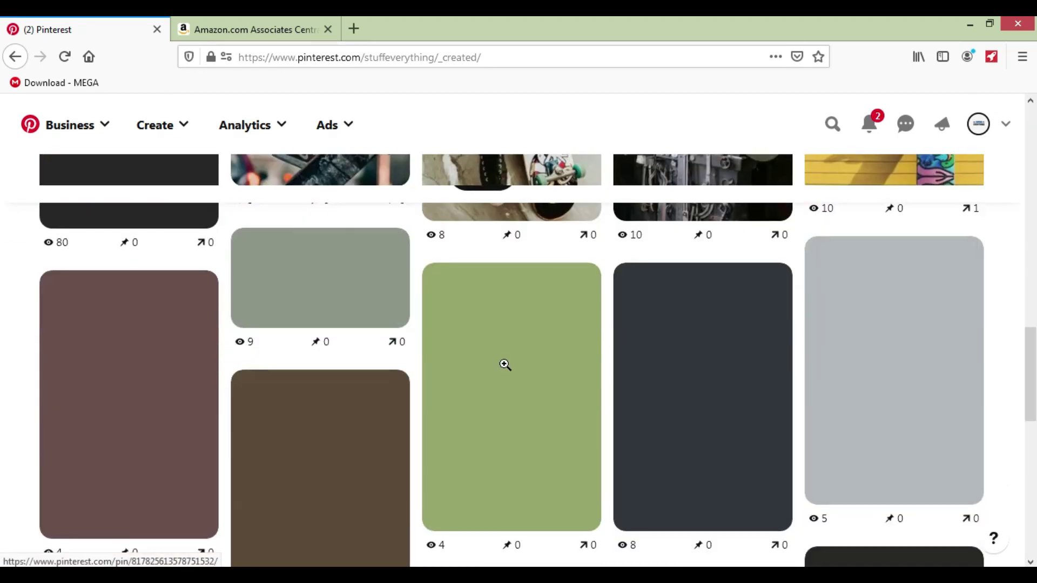
scroll(503, 363, "up", 10)
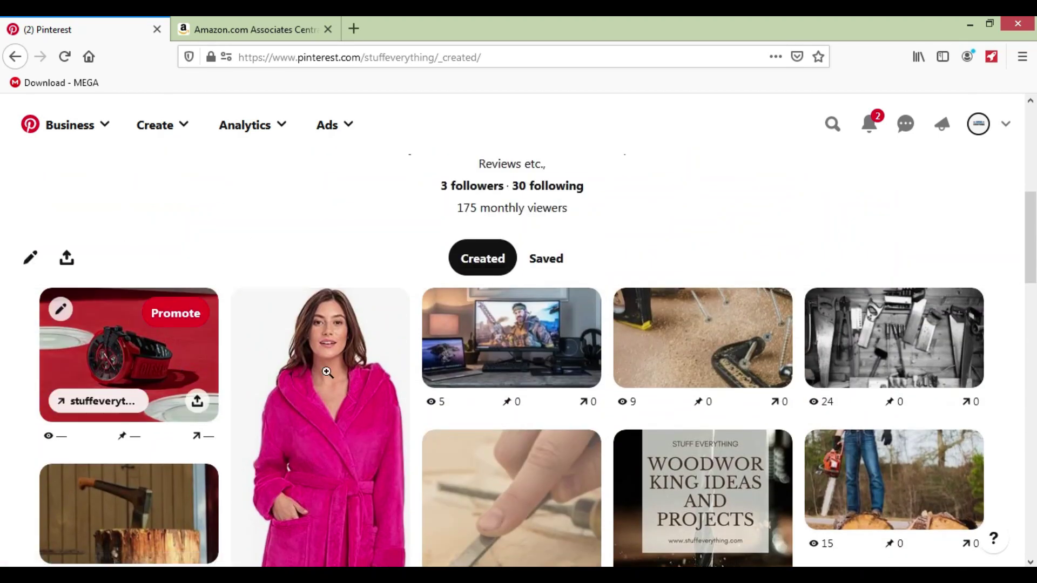
scroll(448, 372, "down", 4)
scroll(448, 371, "down", 2)
scroll(319, 338, "up", 8)
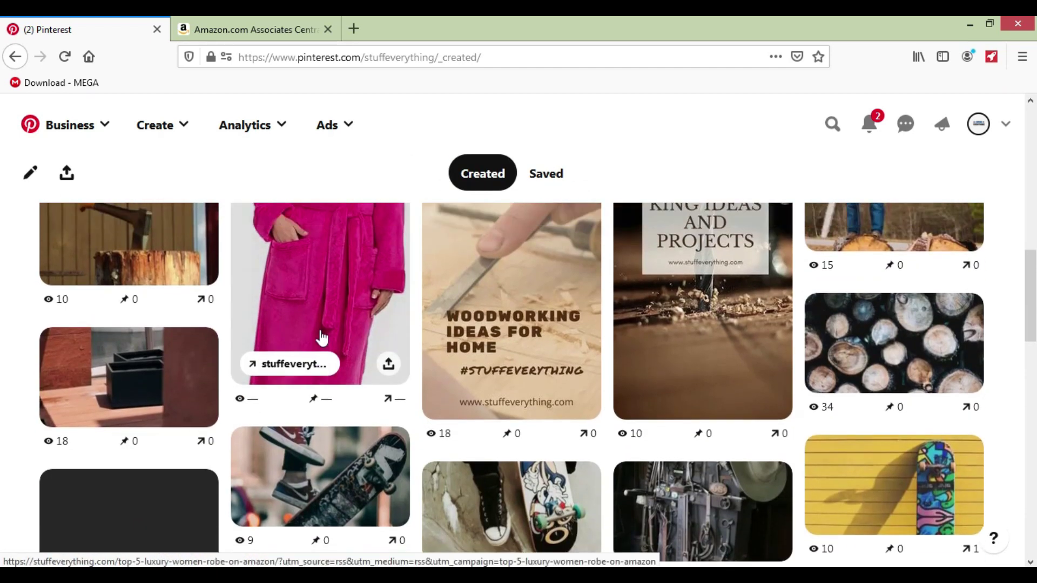
scroll(460, 426, "down", 2)
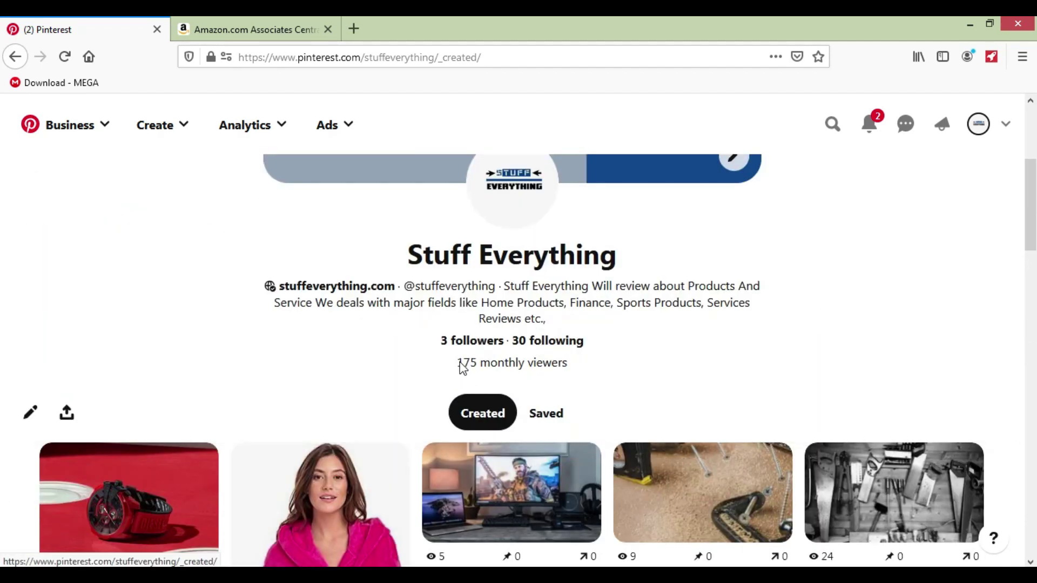
Examine the monthly viewers line, the description and the cover banner of the Stuff Everything profile.
left_click_drag(517, 362, 576, 366)
left_click(475, 361)
left_click(557, 366)
left_click(555, 369)
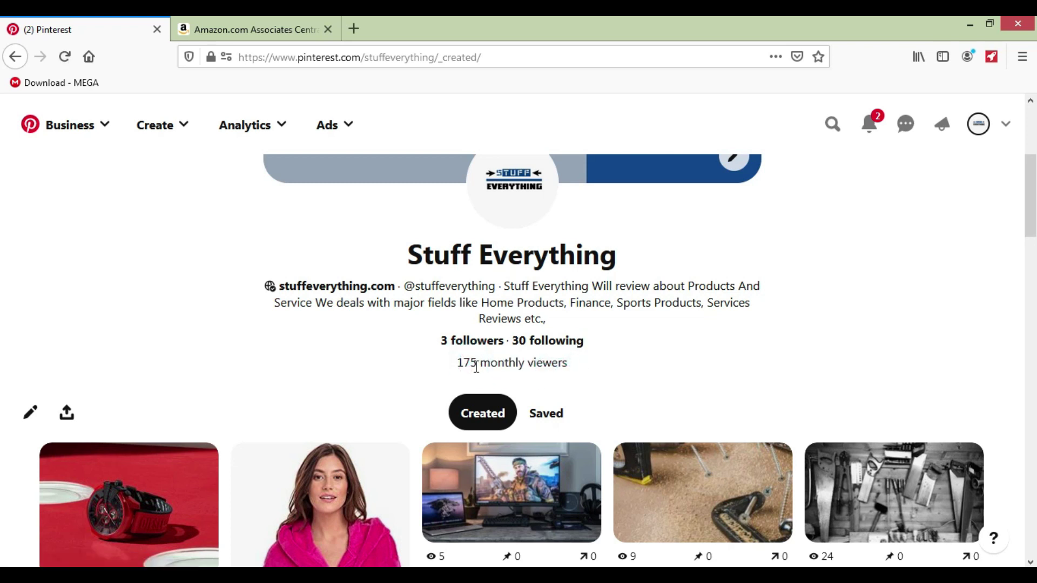
scroll(467, 364, "up", 5)
scroll(507, 344, "down", 4)
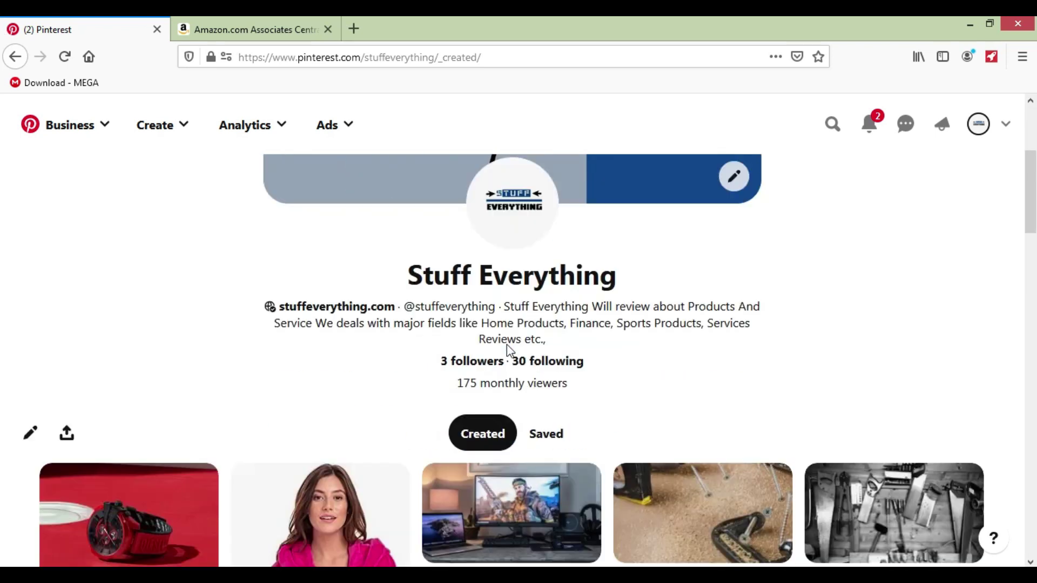
scroll(410, 375, "up", 1)
scroll(407, 372, "up", 3)
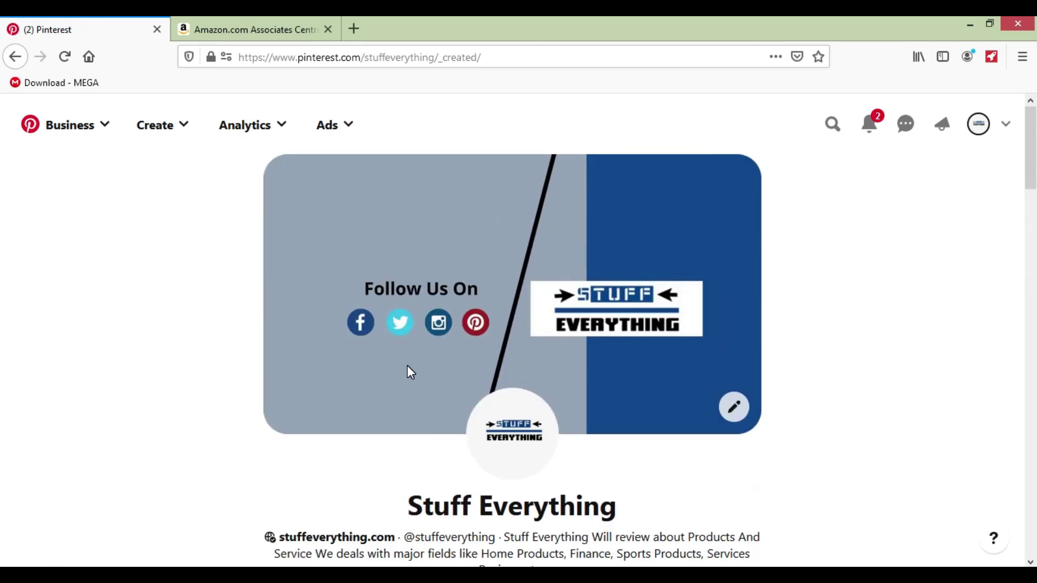
Switch to Amazon Associates Central and examine the Earnings Overview chart for the last 30 days.
left_click(264, 30)
scroll(513, 421, "down", 6)
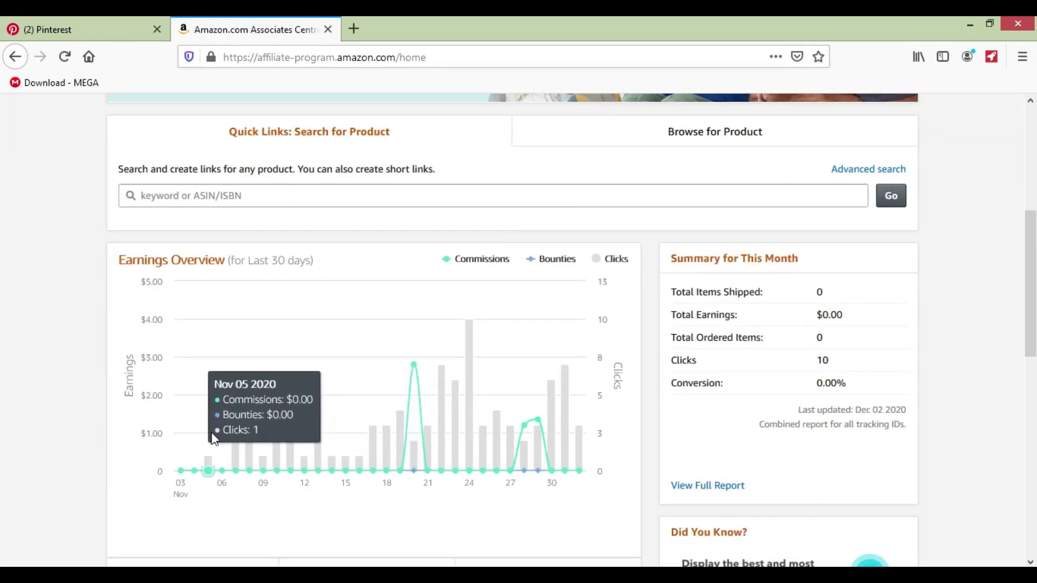
scroll(291, 451, "up", 5)
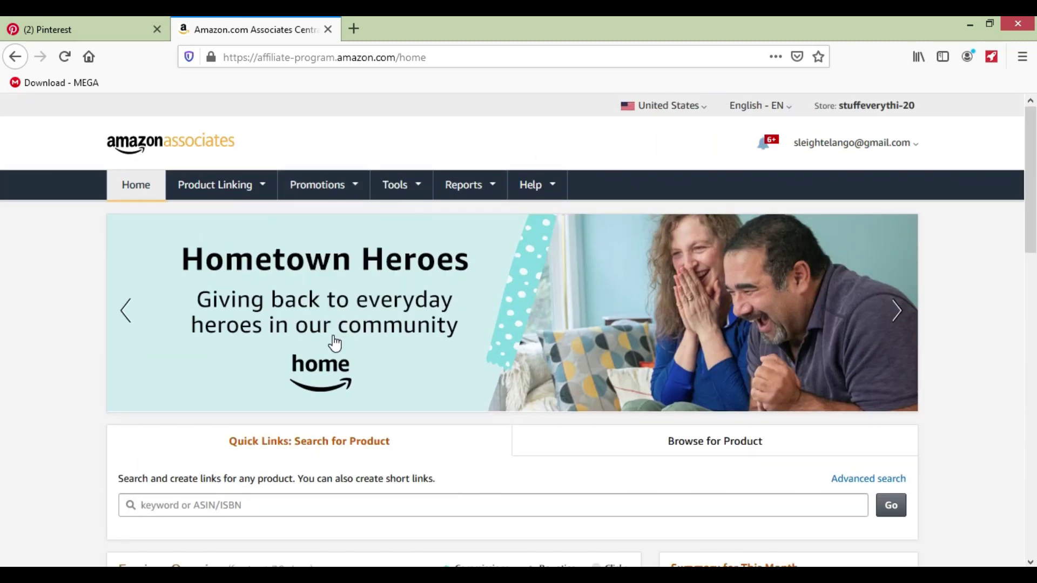
scroll(273, 398, "down", 3)
scroll(274, 402, "down", 2)
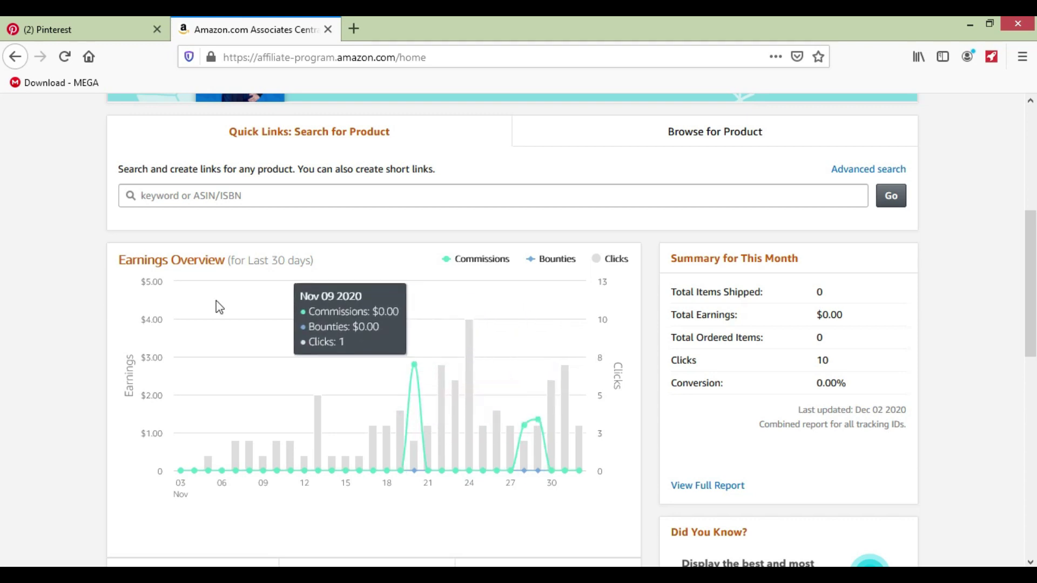
Open the Earnings Report from the Associates Central home page.
scroll(447, 331, "up", 6)
scroll(423, 261, "down", 3)
scroll(456, 213, "up", 3)
mouse_move(464, 208)
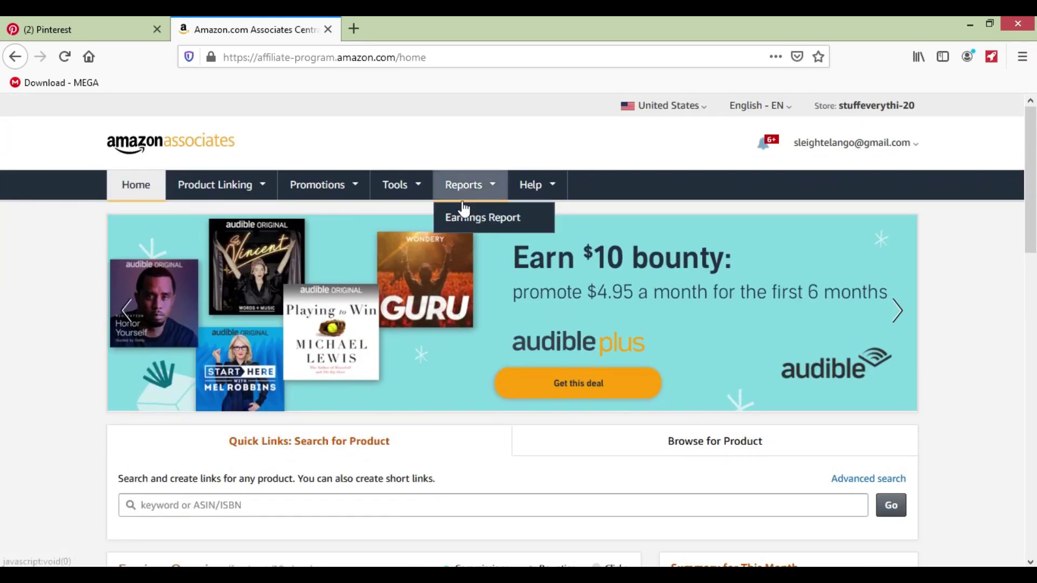
scroll(463, 208, "down", 3)
left_click(468, 145)
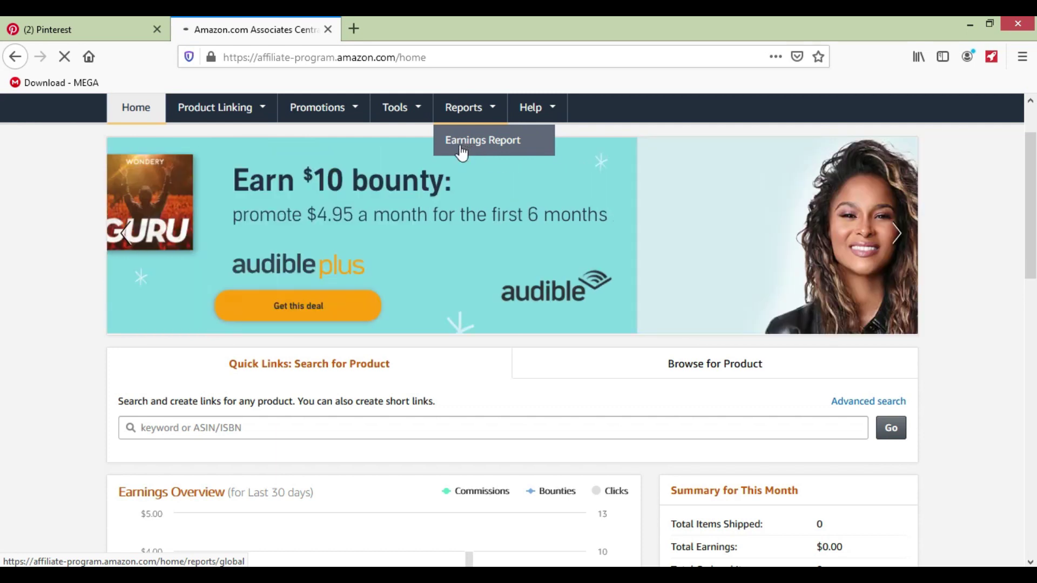
left_click(462, 152)
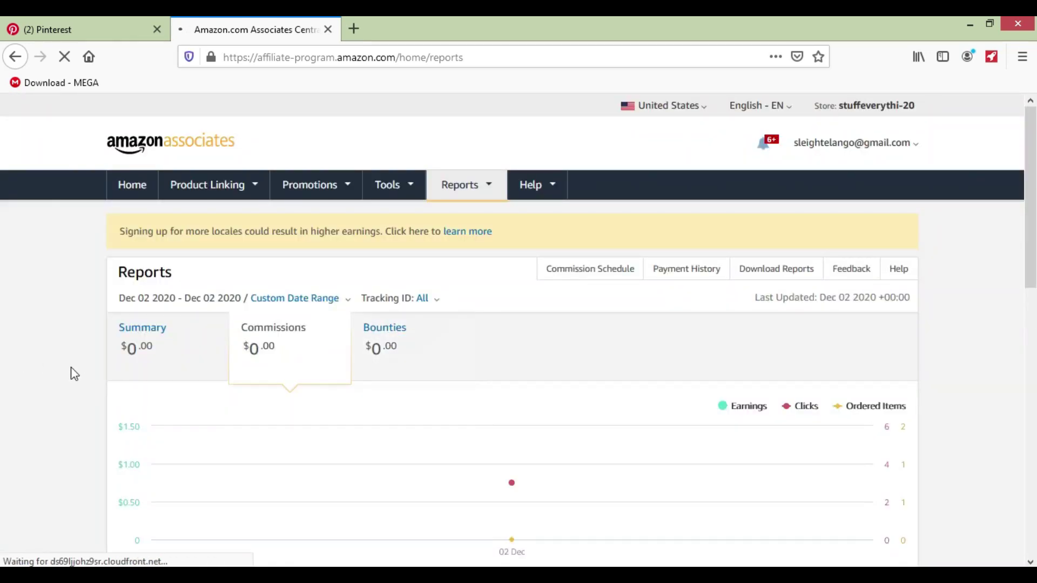
scroll(73, 370, "down", 5)
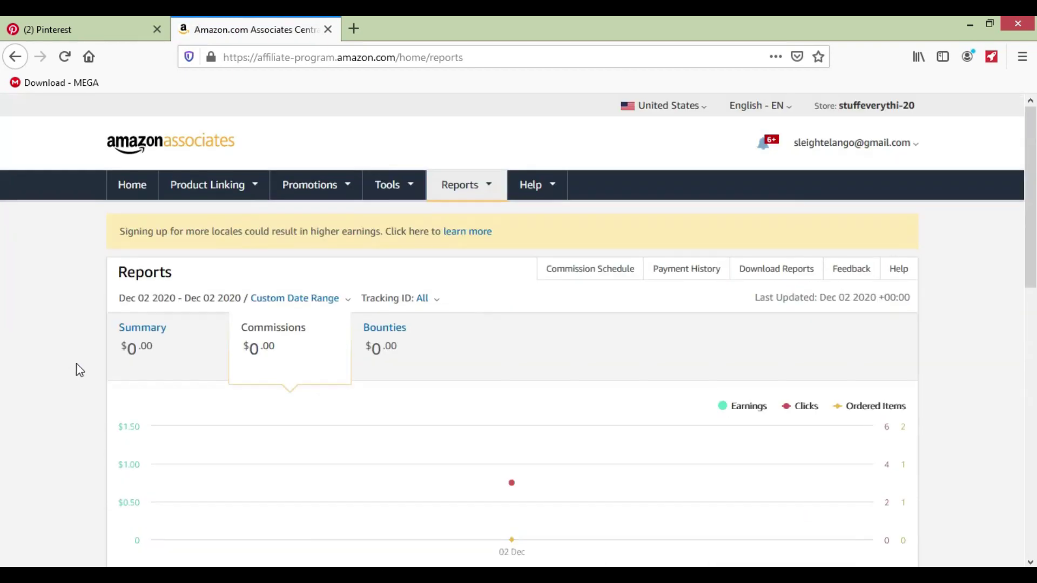
left_click(178, 298)
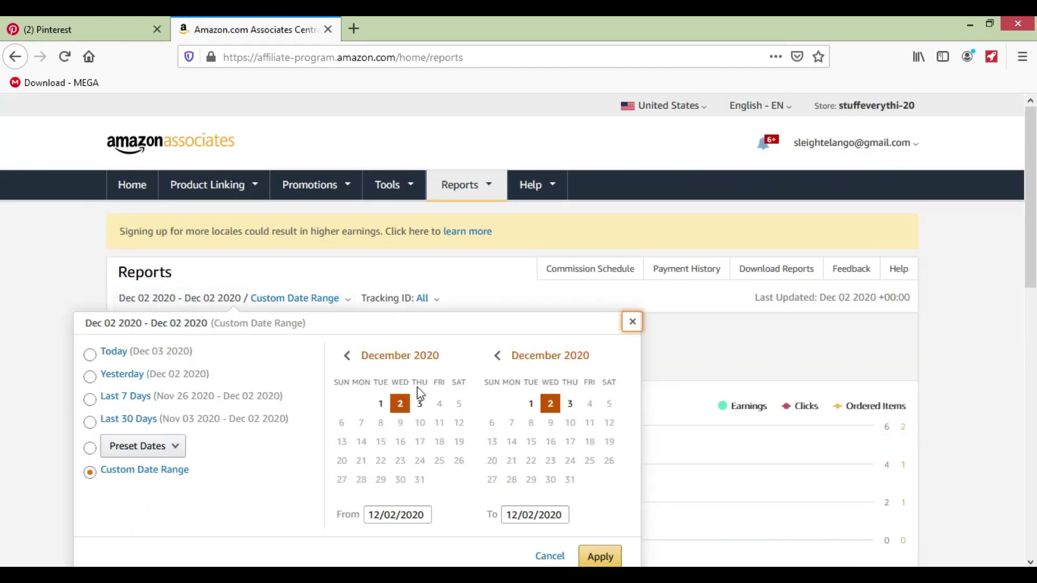
left_click(347, 356)
left_click(347, 355)
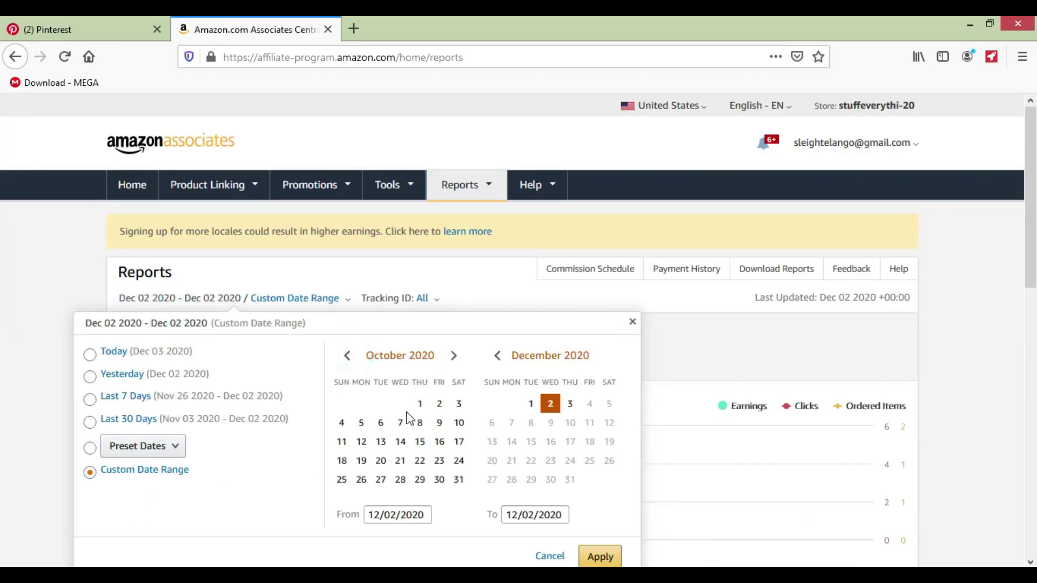
left_click(426, 407)
left_click(600, 556)
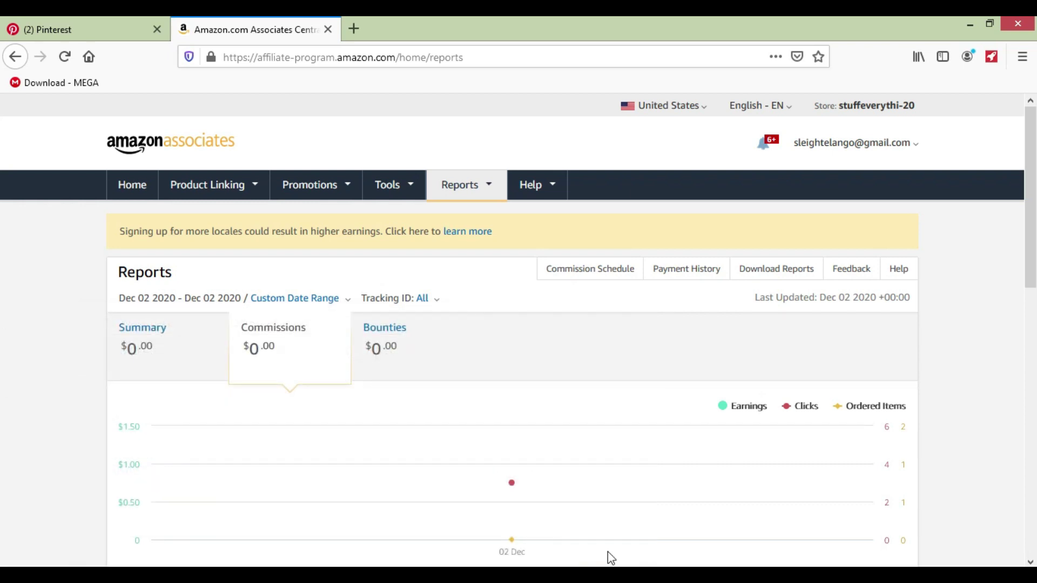
left_click(161, 299)
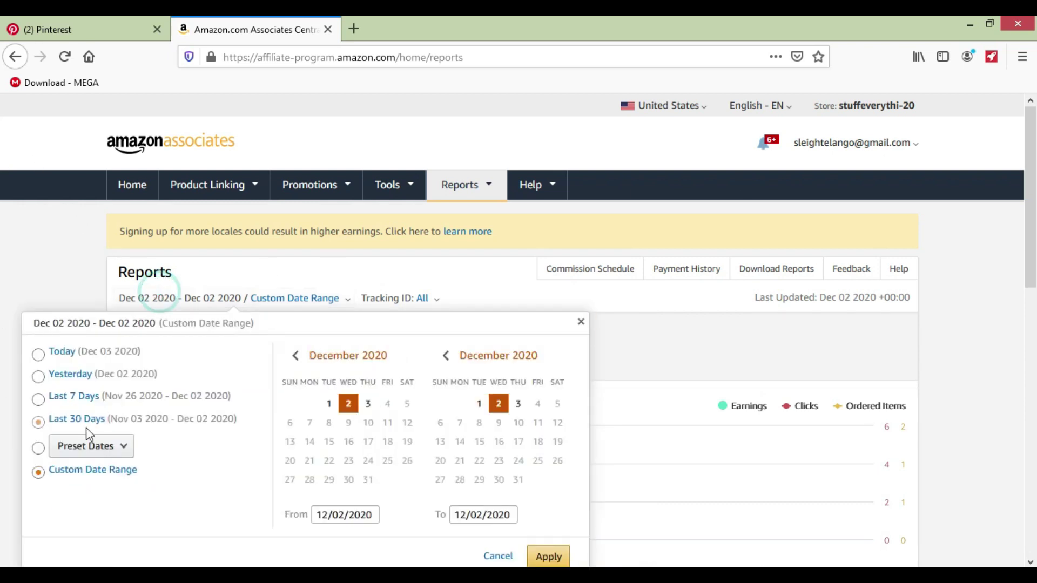
left_click(294, 358)
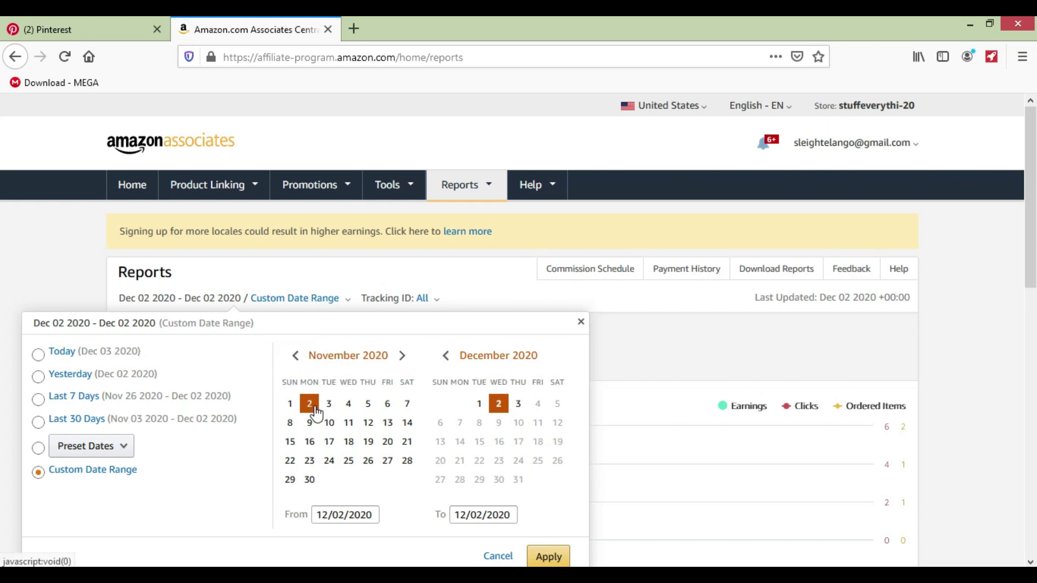
left_click(294, 355)
left_click(367, 404)
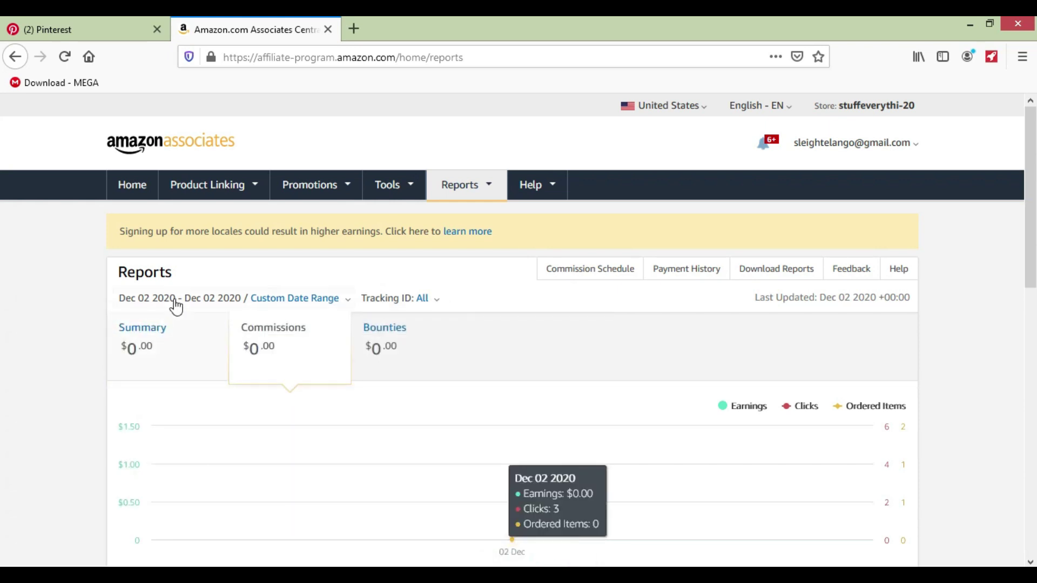
Set the report's custom date range to Oct 01 2020 through Dec 02 2020 and apply it.
left_click(173, 300)
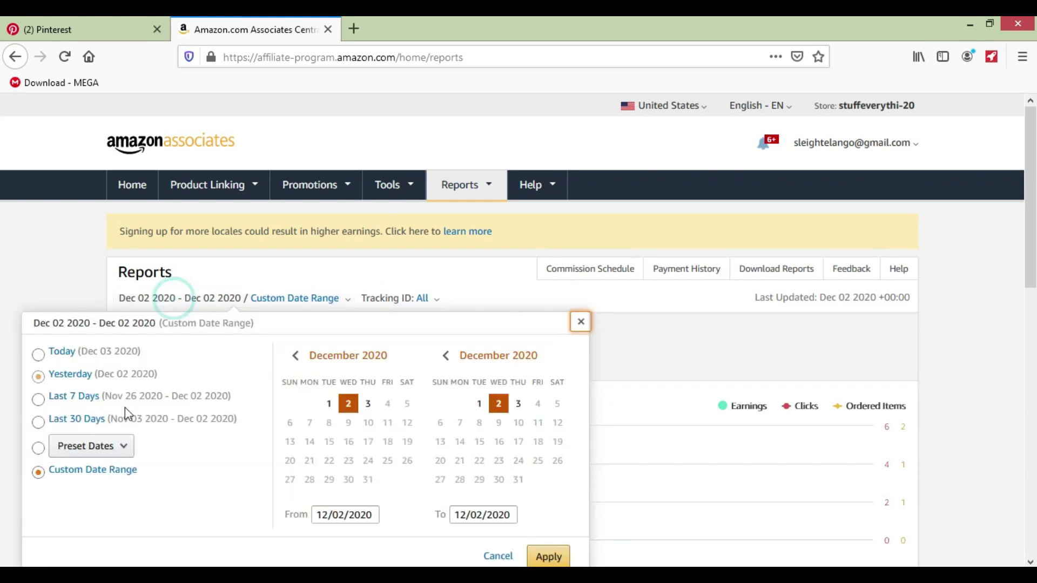
left_click(297, 356)
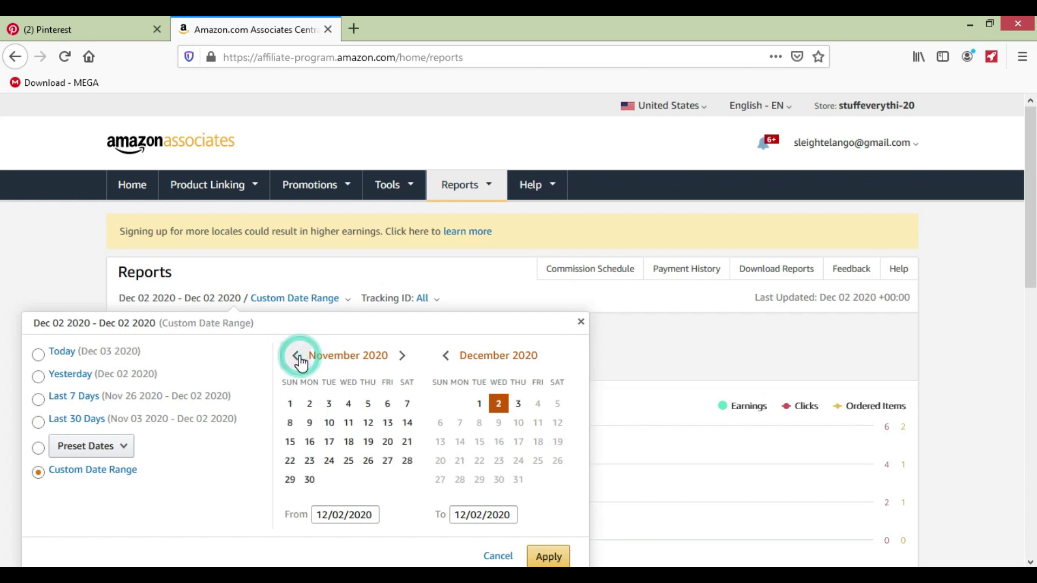
left_click(295, 355)
left_click(367, 403)
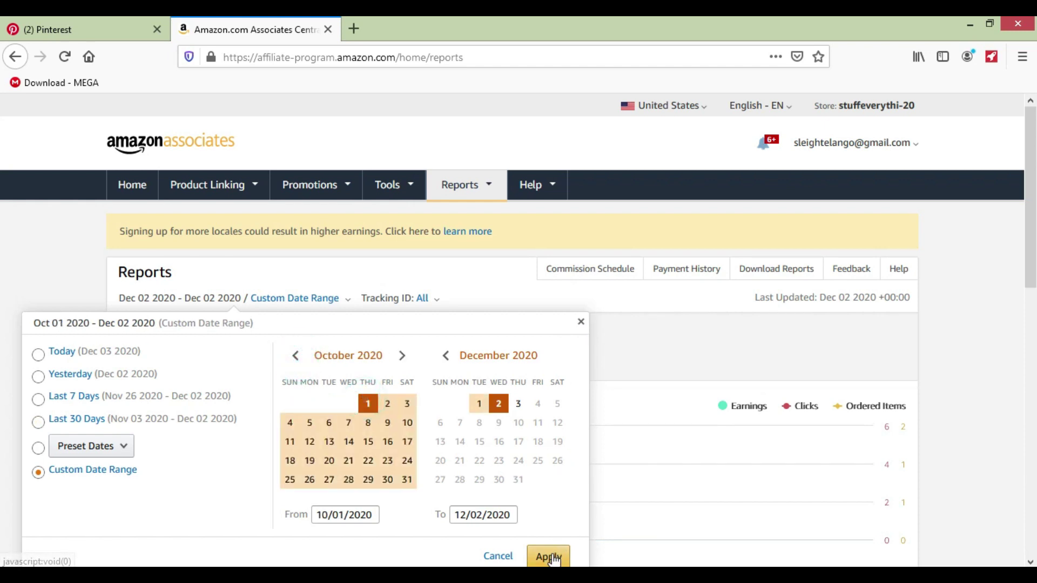
left_click(549, 557)
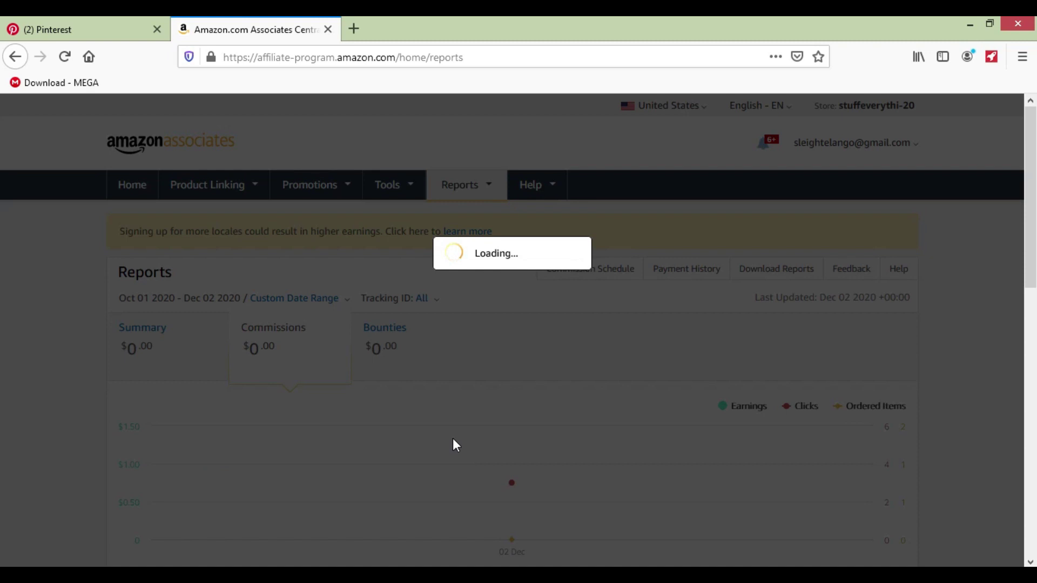
Examine the commissions chart, the shipped items revenue, the ordered items table and the earnings summary for the selected dates.
scroll(454, 442, "down", 2)
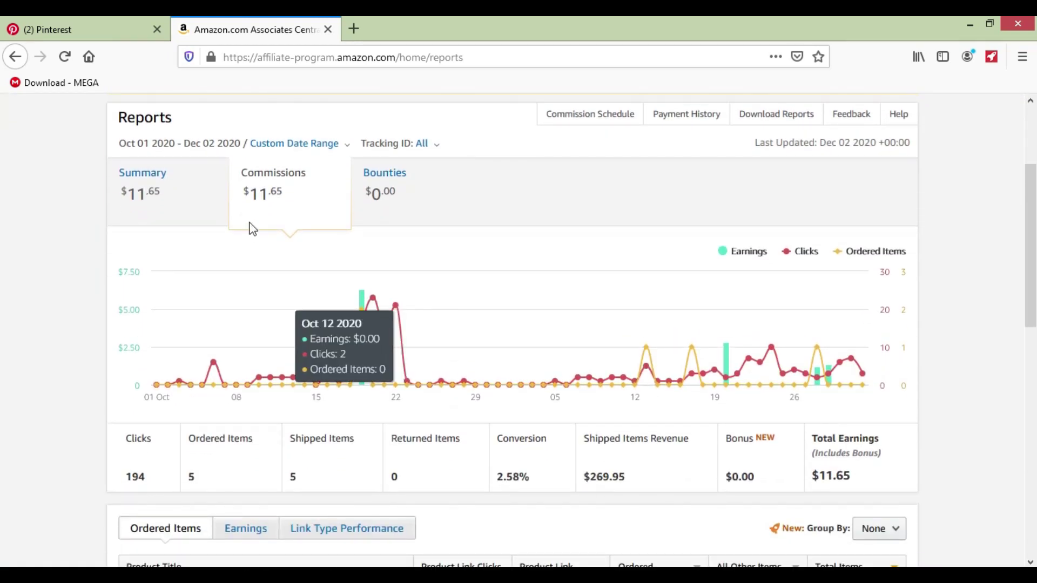
scroll(532, 324, "down", 1)
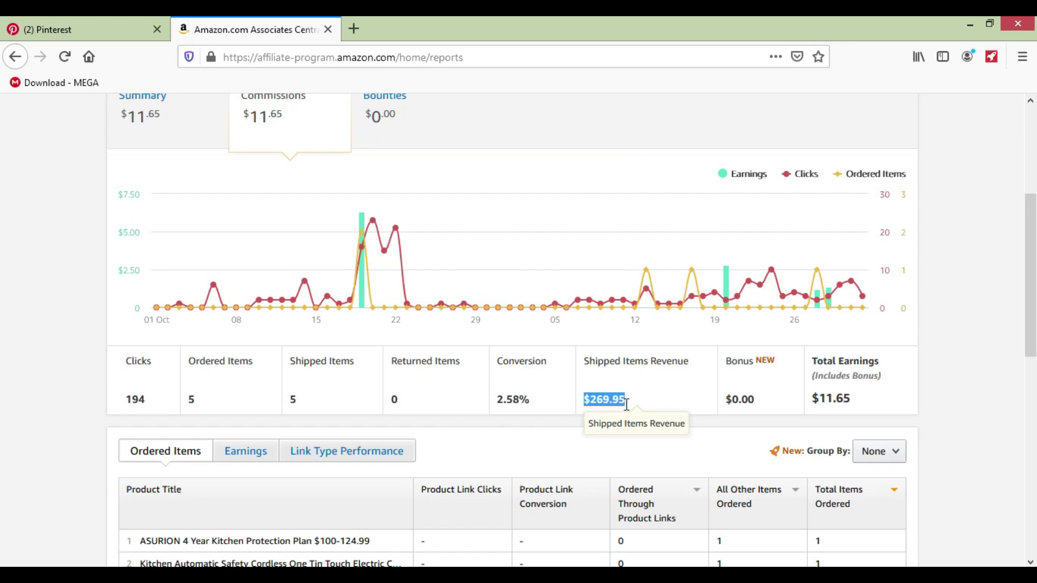
scroll(636, 405, "down", 2)
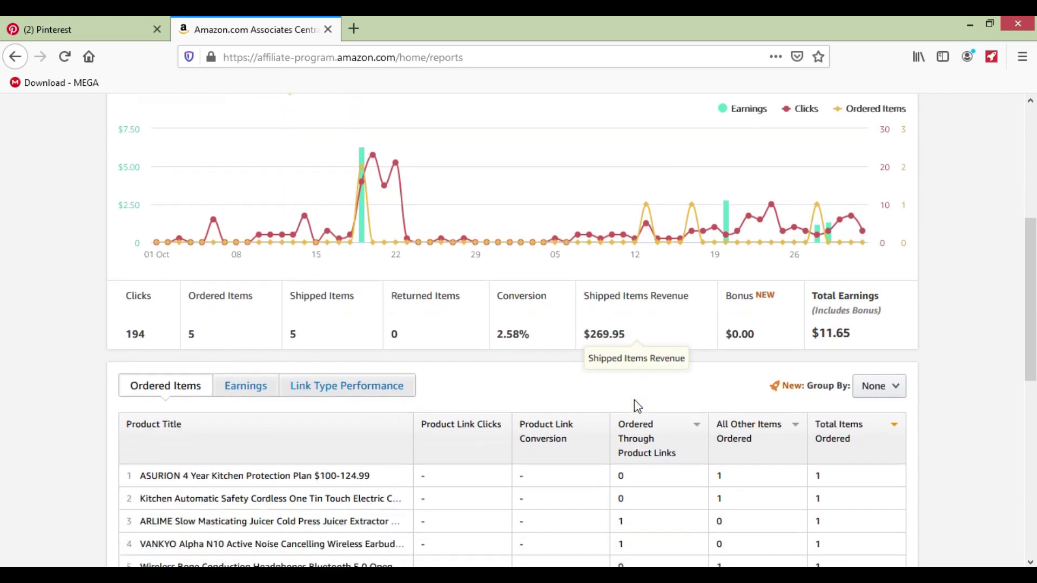
mouse_move(197, 307)
scroll(303, 281, "down", 3)
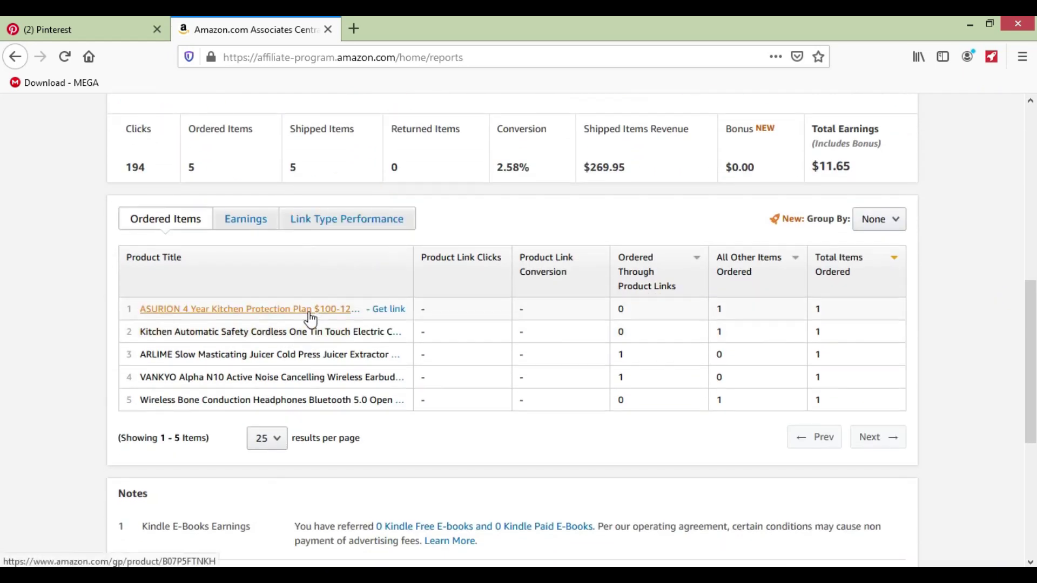
scroll(489, 407, "up", 10)
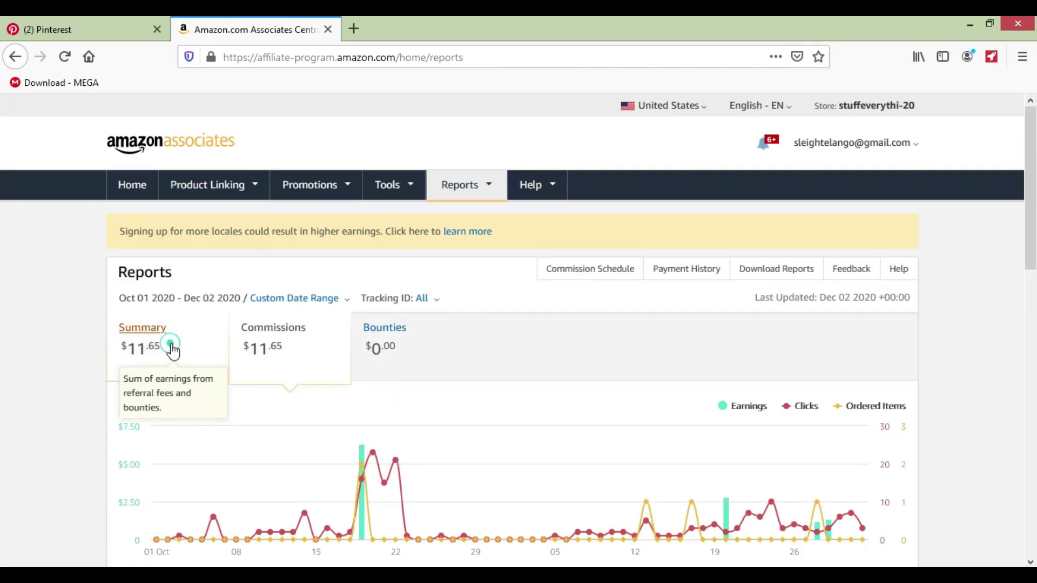
left_click(172, 351)
Open the stuffeverything.com website in a new browser tab.
left_click(355, 27)
type("s")
key("BackSpace")
type("tu")
key("Return")
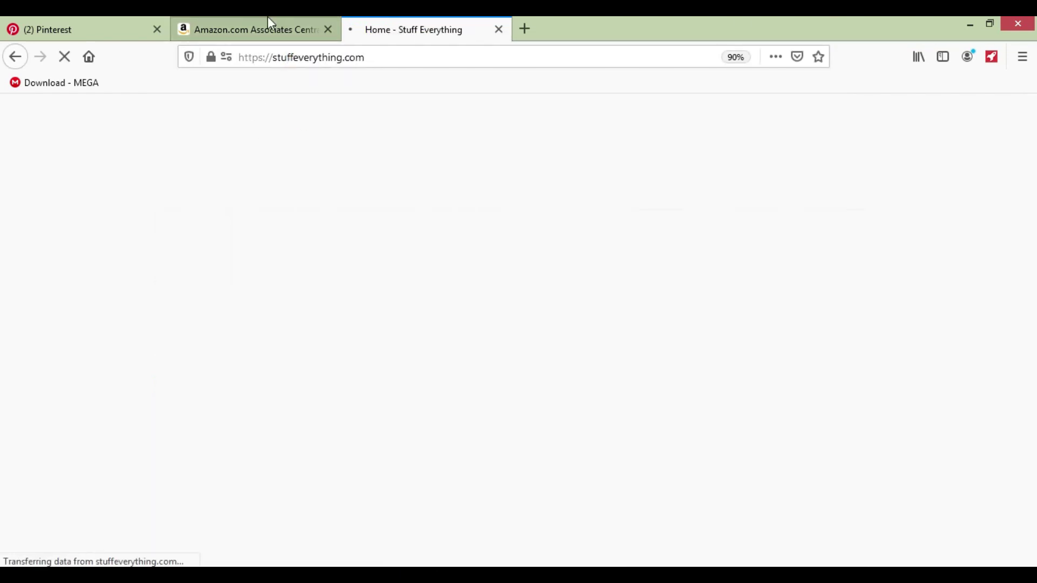
left_click(267, 21)
left_click(406, 27)
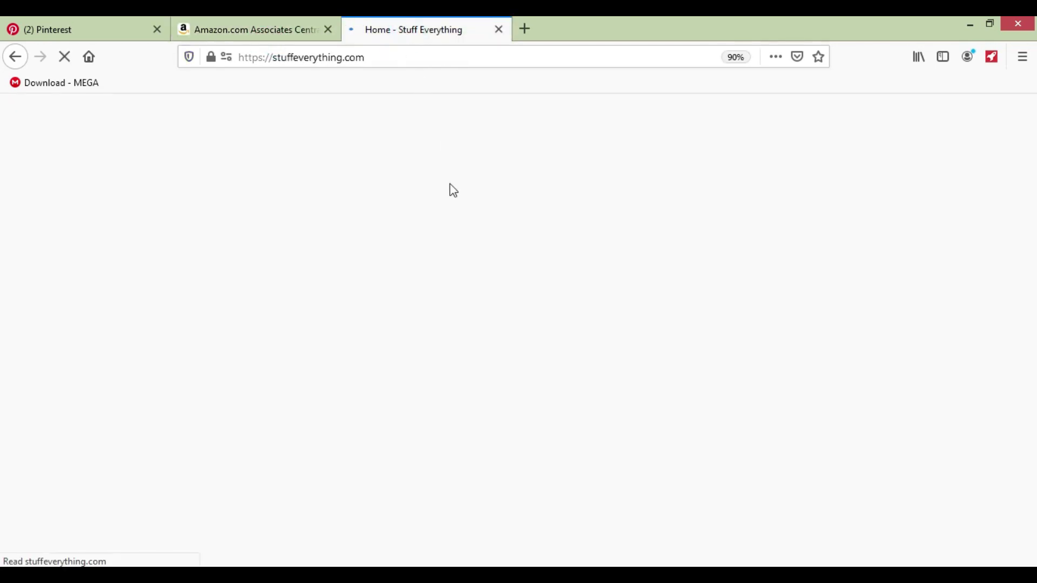
left_click(301, 58)
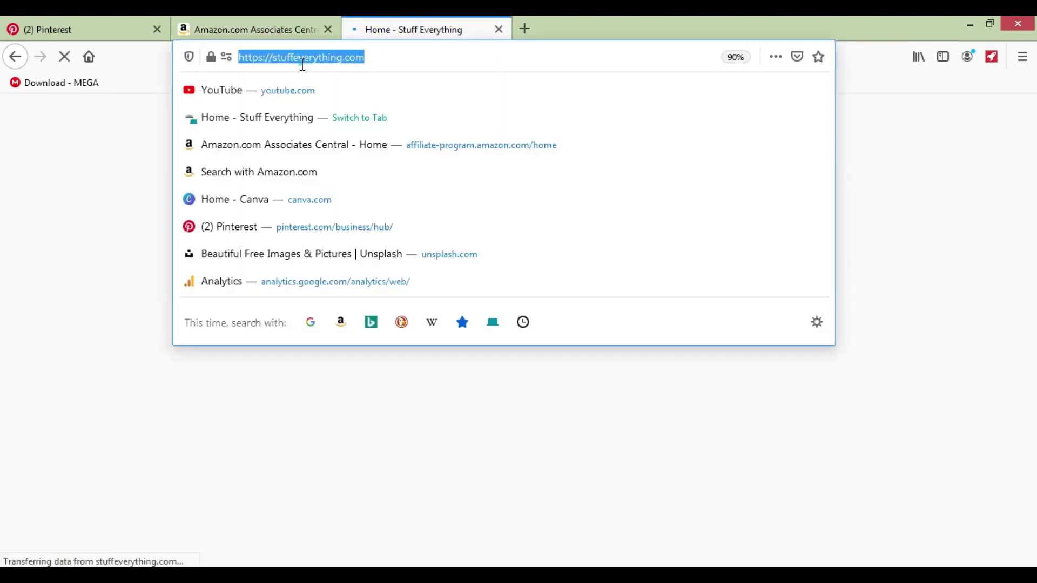
double_click(301, 58)
left_click(377, 58)
left_click(63, 181)
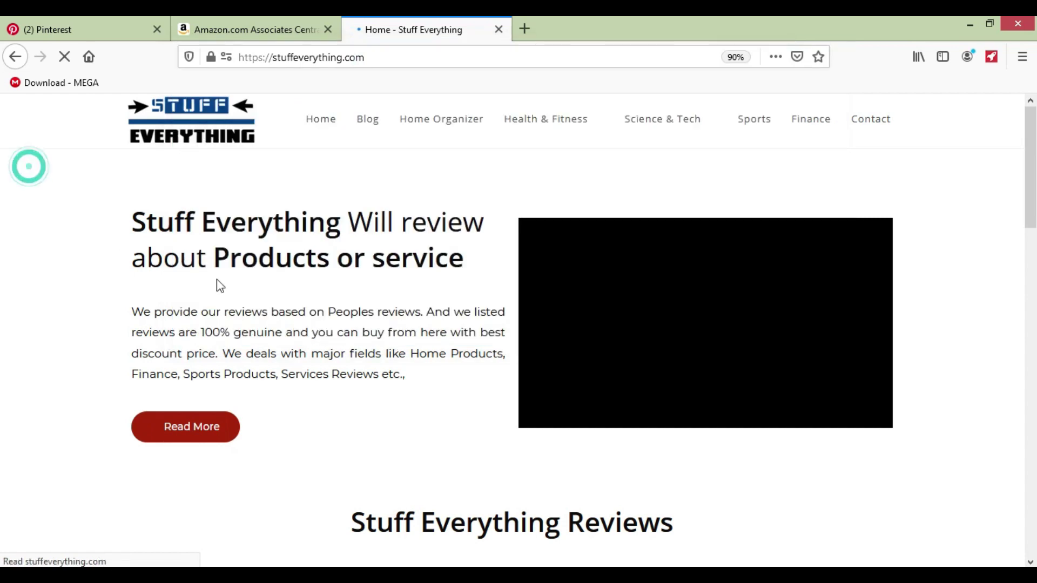
Browse the review posts on the home page and open "5 Luxury Watches For Men On Amazon" in a new tab.
scroll(262, 282, "down", 6)
scroll(227, 339, "down", 2)
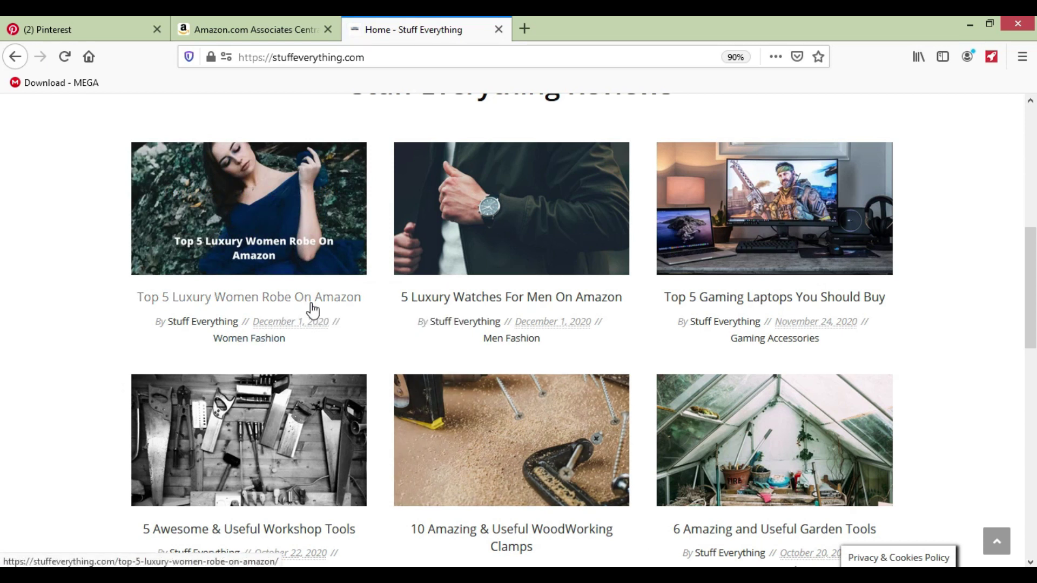
scroll(465, 348, "down", 3)
scroll(471, 356, "up", 2)
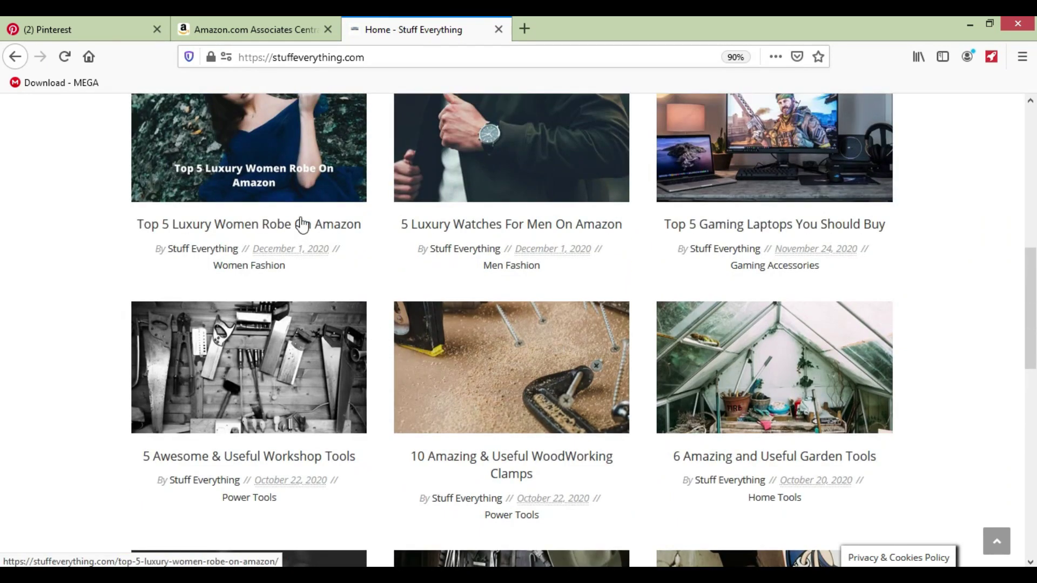
middle_click(480, 224)
left_click(534, 31)
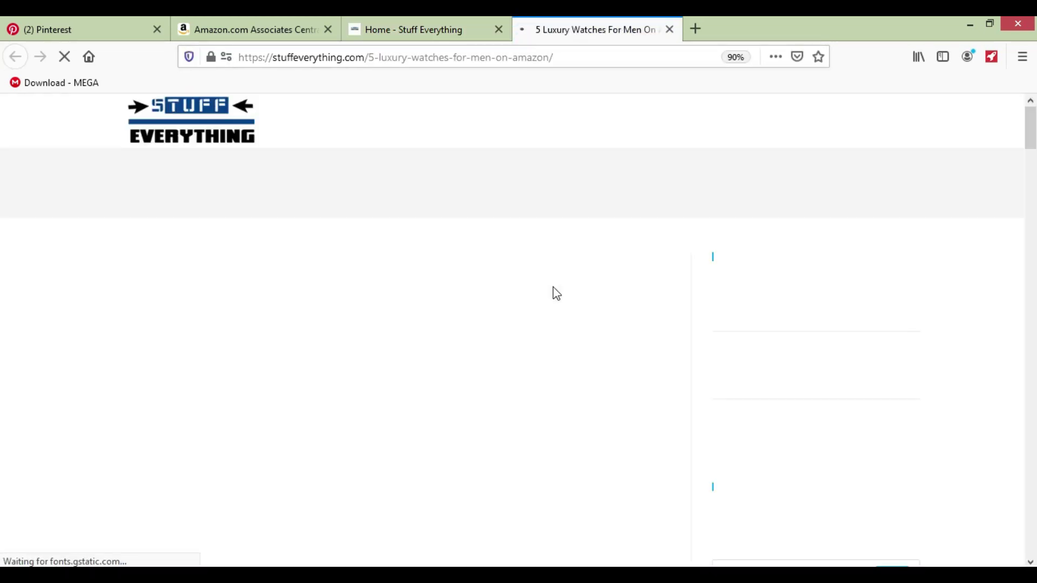
Examine the article's watch reviews with their scores, pros and cons, and the Amazon purchase links below them.
scroll(552, 284, "down", 10)
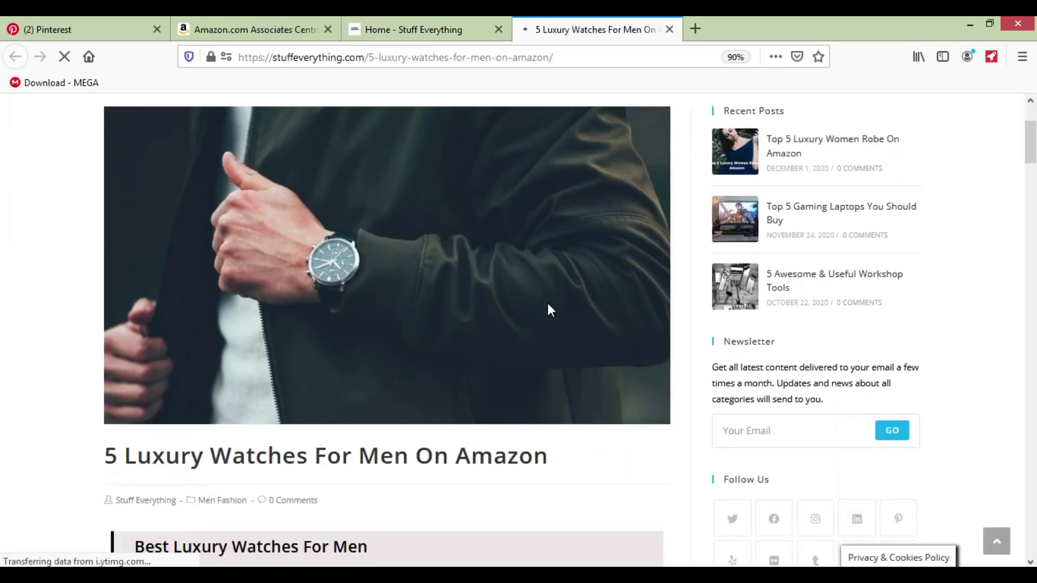
scroll(254, 268, "down", 4)
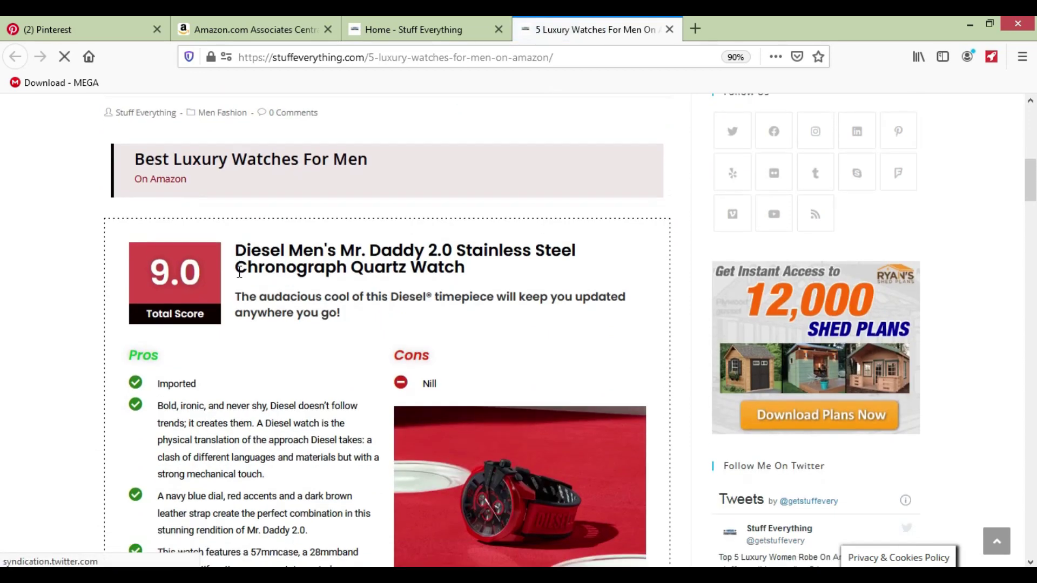
scroll(290, 266, "up", 3)
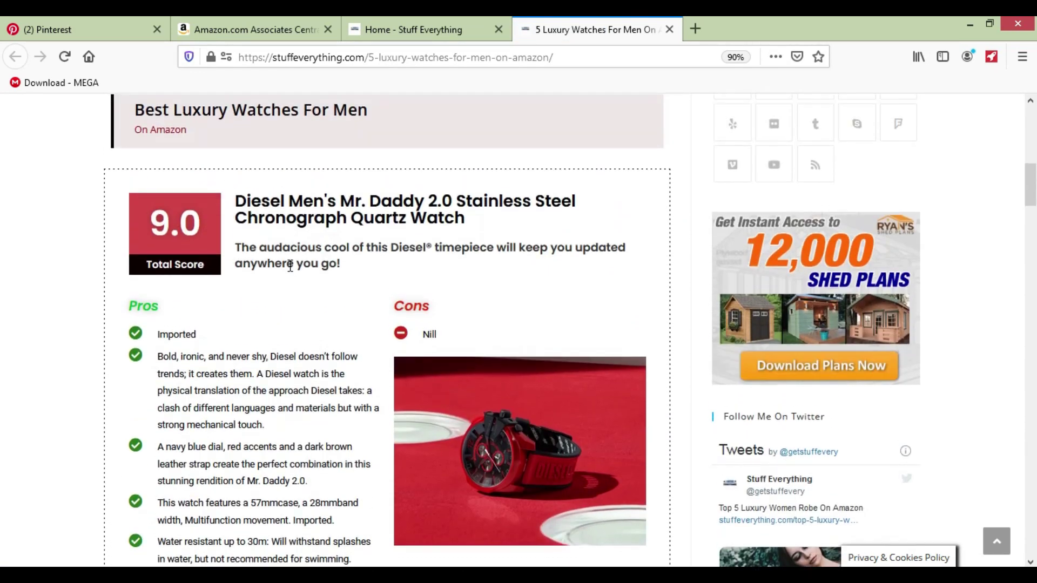
scroll(248, 260, "down", 15)
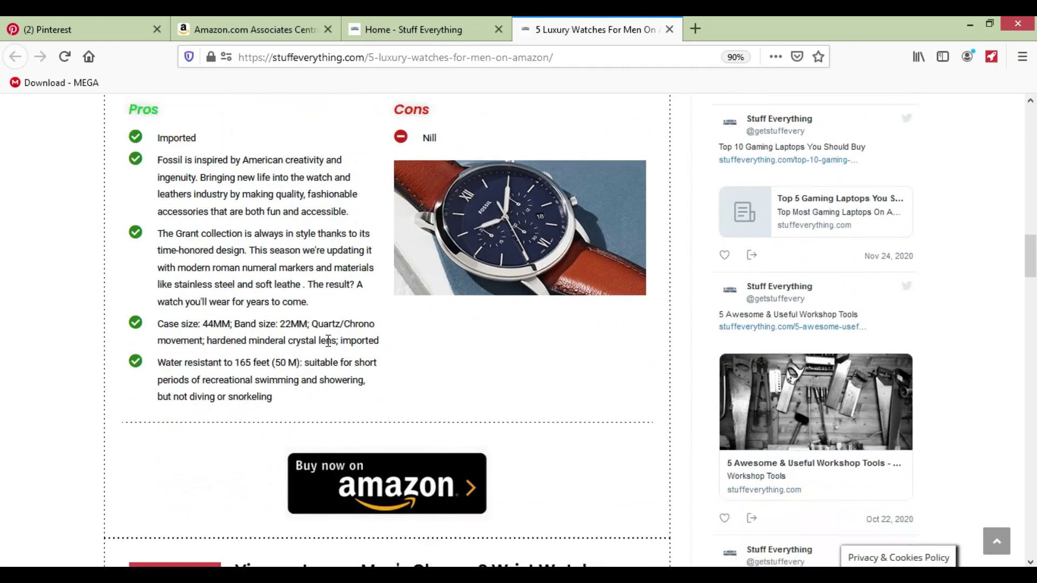
scroll(349, 306, "up", 8)
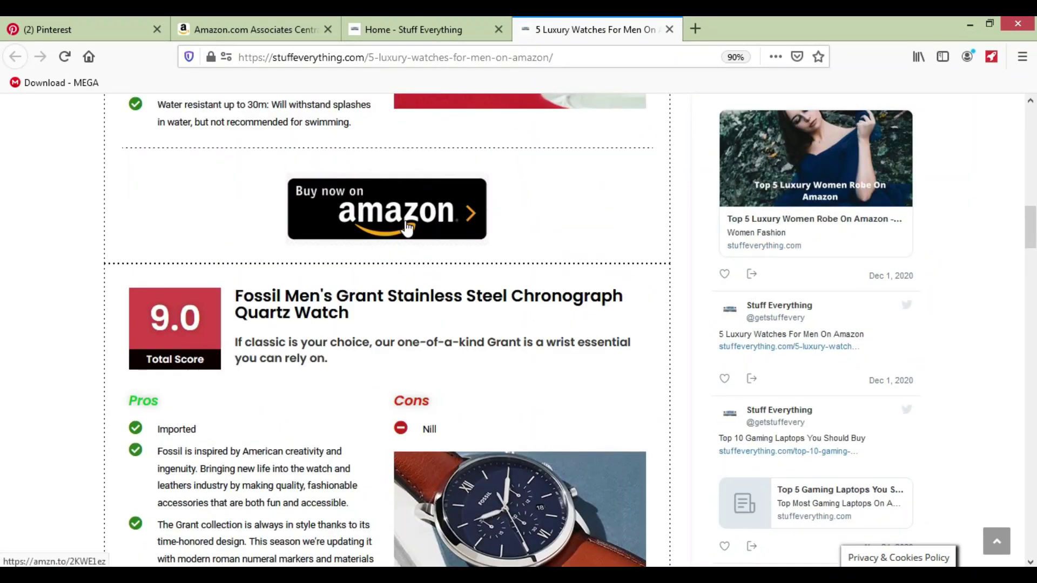
scroll(429, 291, "down", 17)
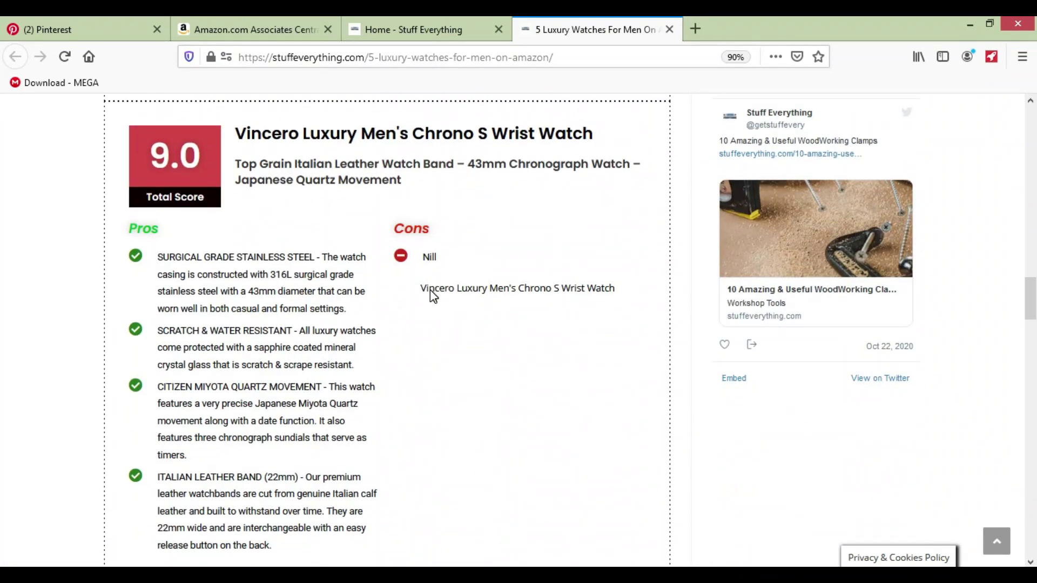
scroll(434, 296, "down", 20)
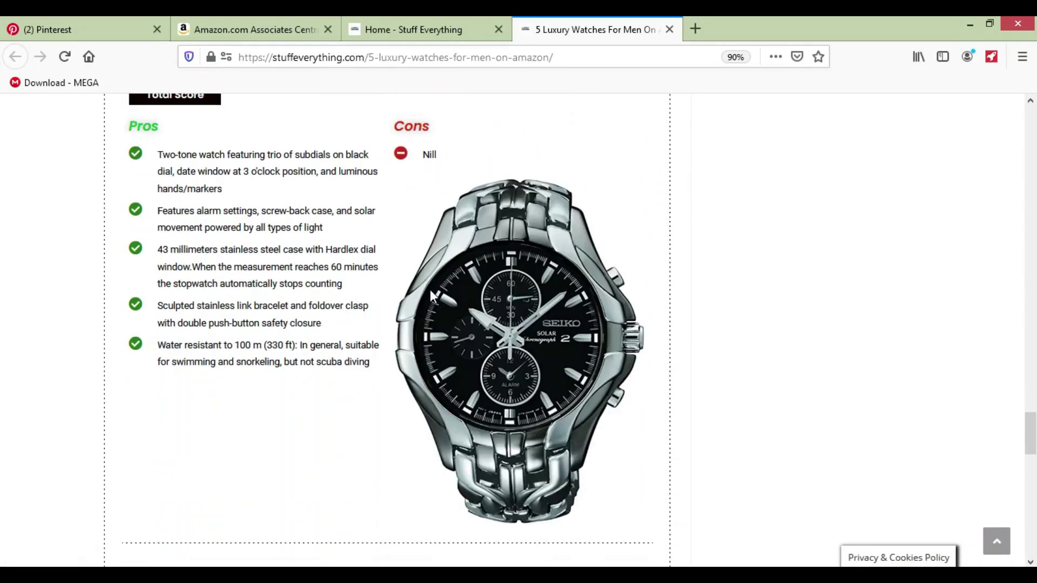
Play the embedded "5 Luxury Watches For Men On Amazon" video below the last watch and review the content around it.
scroll(430, 297, "down", 8)
scroll(398, 308, "up", 3)
left_click(392, 294)
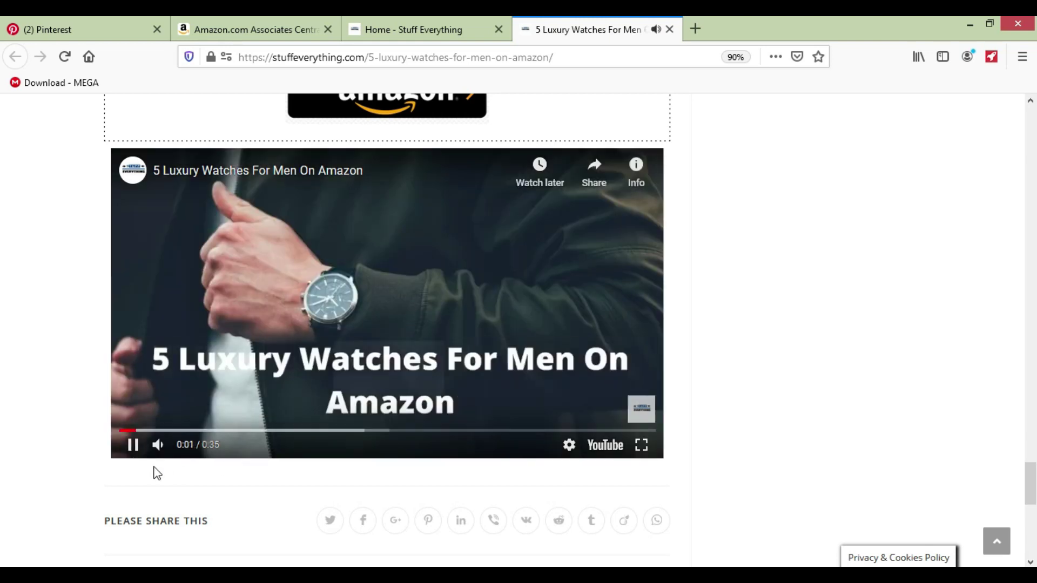
scroll(25, 329, "up", 8)
scroll(109, 396, "down", 10)
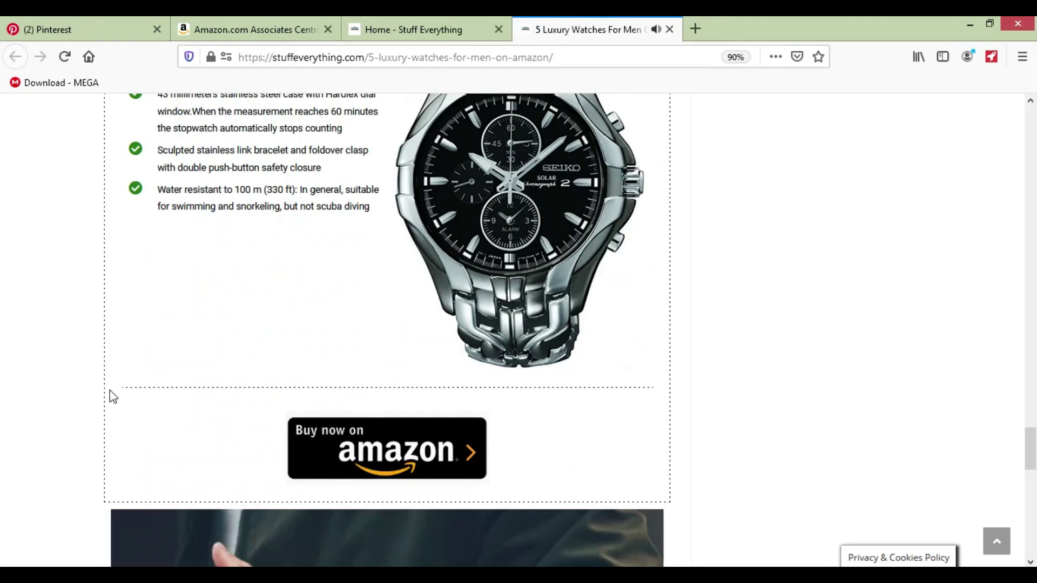
Return from the watches article to the Stuff Everything home page through the site's logo.
left_click(133, 299)
scroll(277, 374, "up", 11)
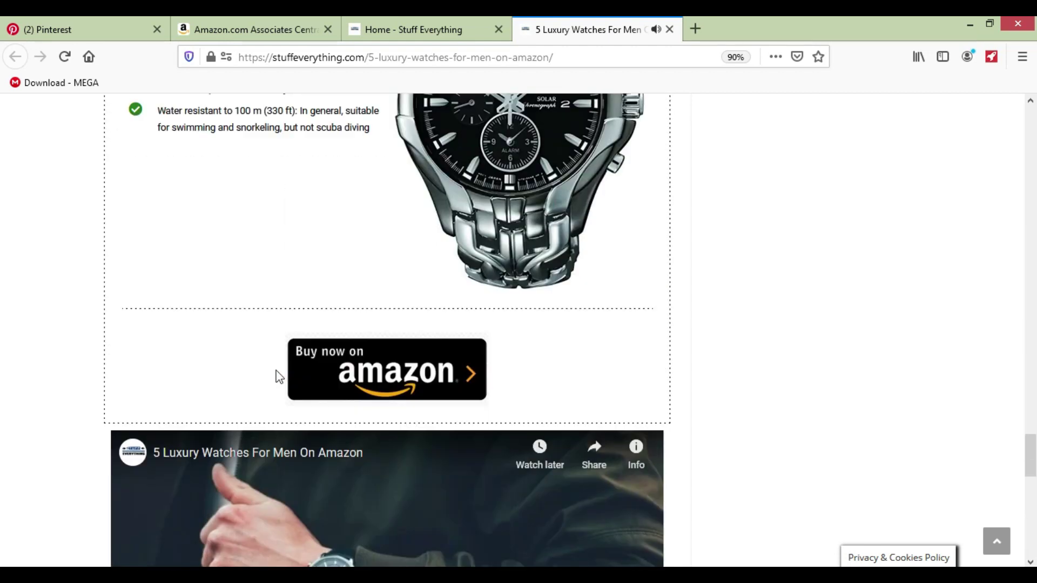
scroll(274, 377, "up", 15)
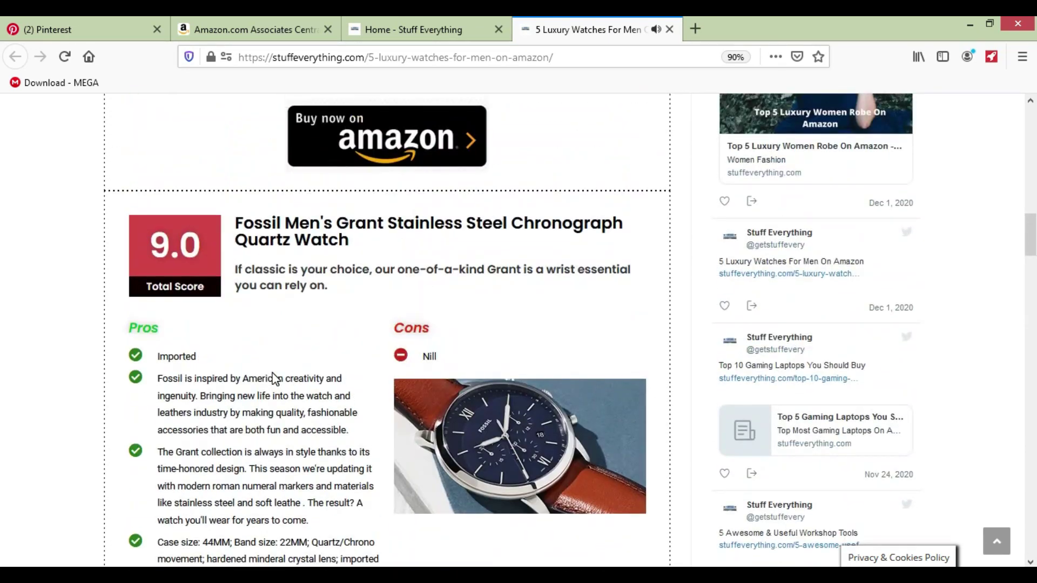
scroll(273, 373, "up", 4)
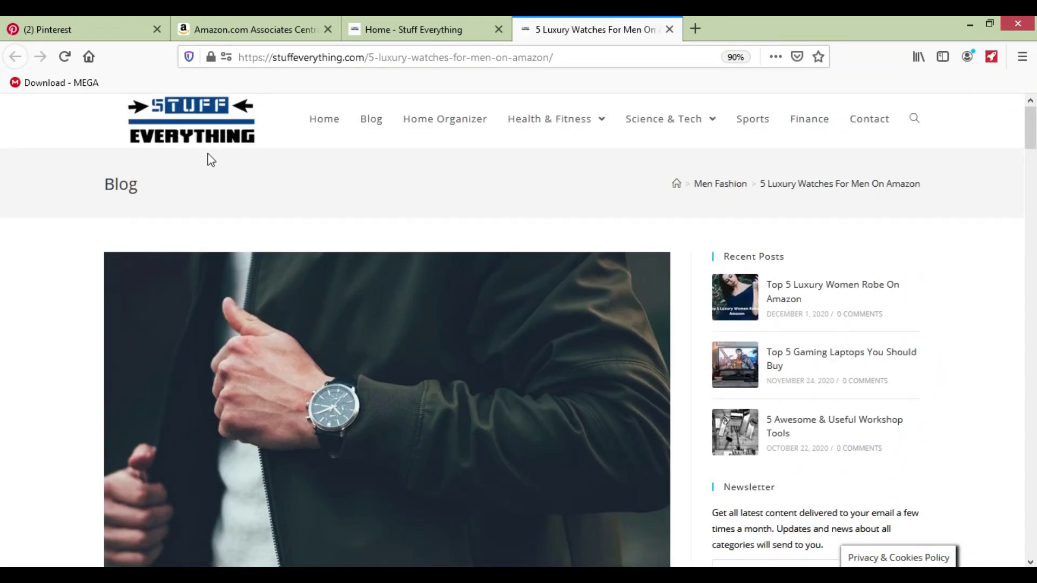
left_click(211, 139)
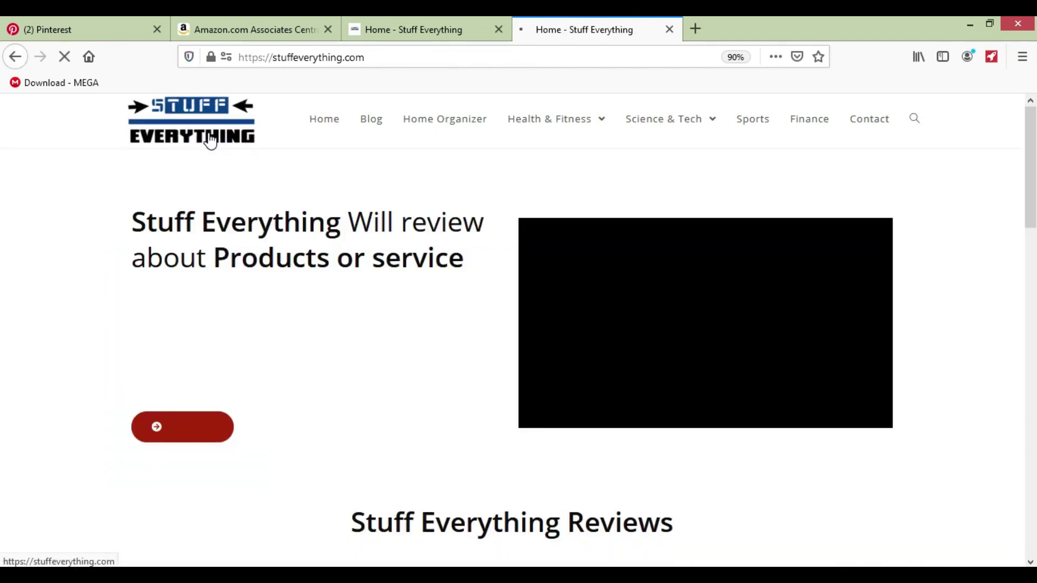
Browse the review posts on the Stuff Everything home page from the introduction down to the footer.
scroll(440, 346, "down", 10)
scroll(441, 346, "down", 10)
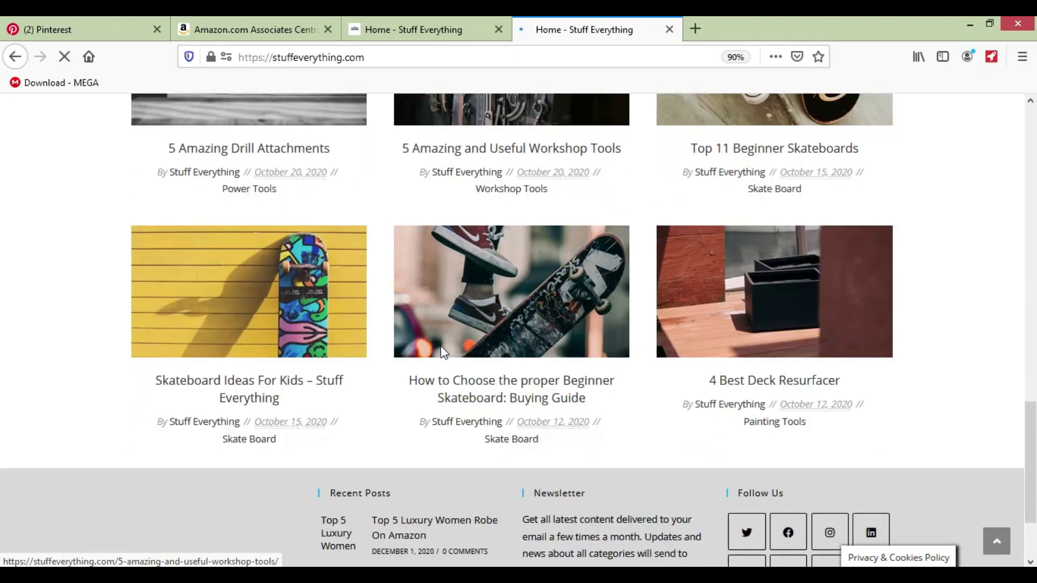
scroll(441, 346, "up", 2)
scroll(441, 346, "up", 10)
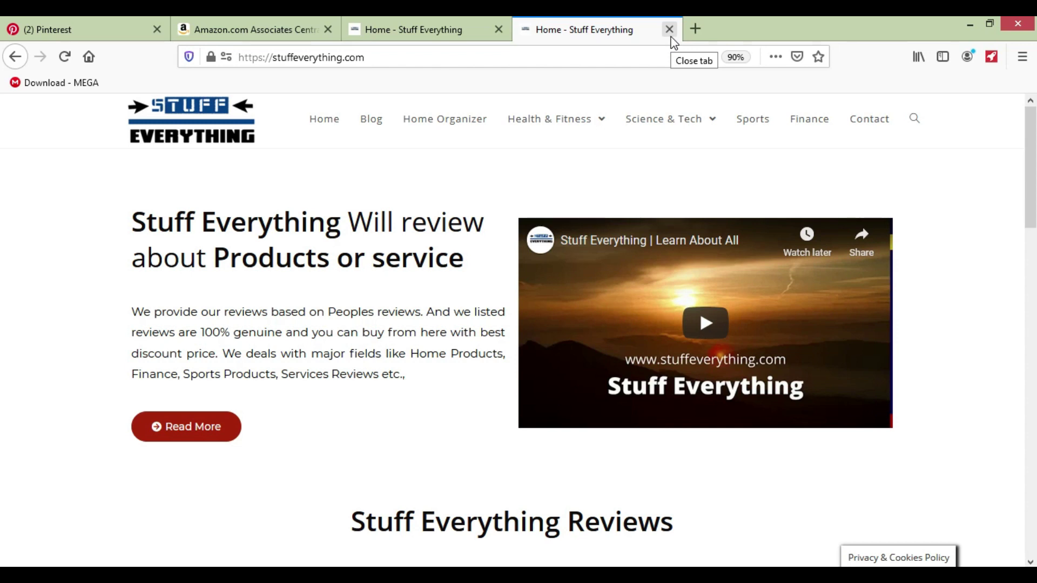
Close the duplicate Stuff Everything home tab and review the follower details and created pins on the Pinterest profile.
left_click(669, 29)
scroll(412, 224, "up", 3)
left_click(255, 30)
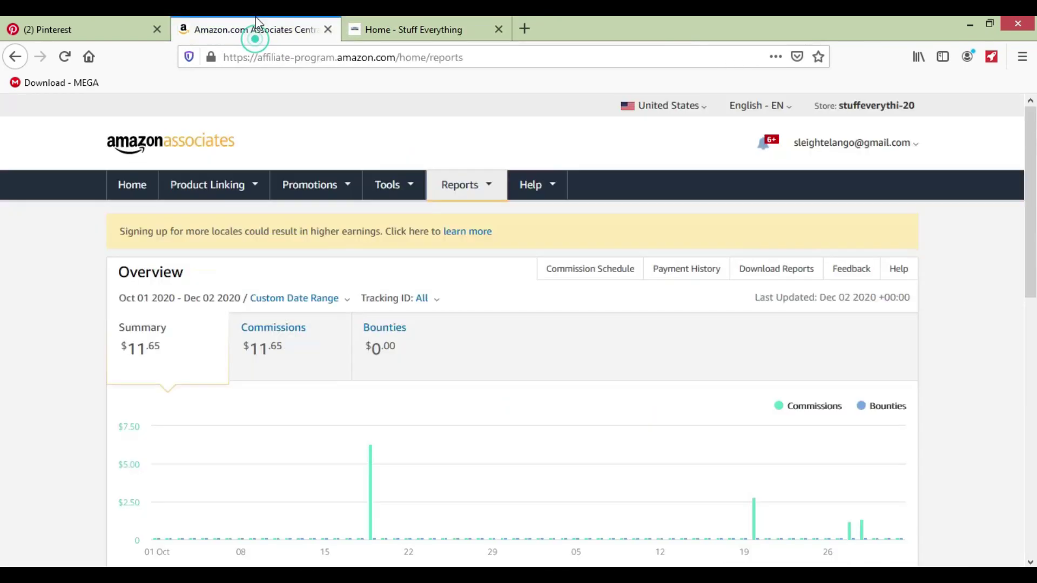
left_click(86, 29)
scroll(517, 403, "down", 4)
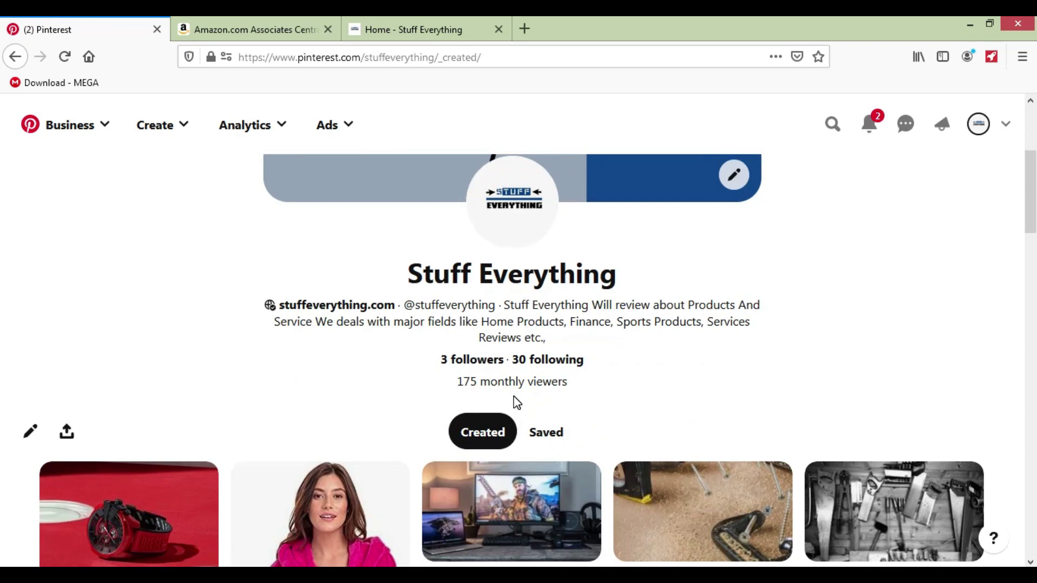
scroll(516, 402, "down", 10)
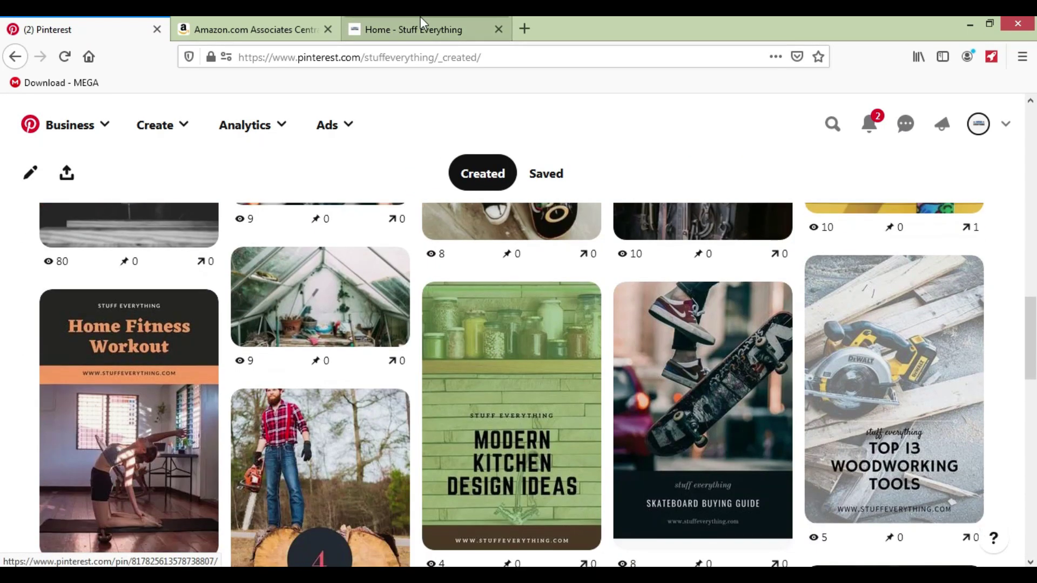
Switch to the Amazon Associates report and examine its commissions chart, Commissions Summary and Total Earnings Summary.
left_click(422, 19)
left_click(219, 18)
scroll(351, 281, "down", 4)
mouse_move(376, 263)
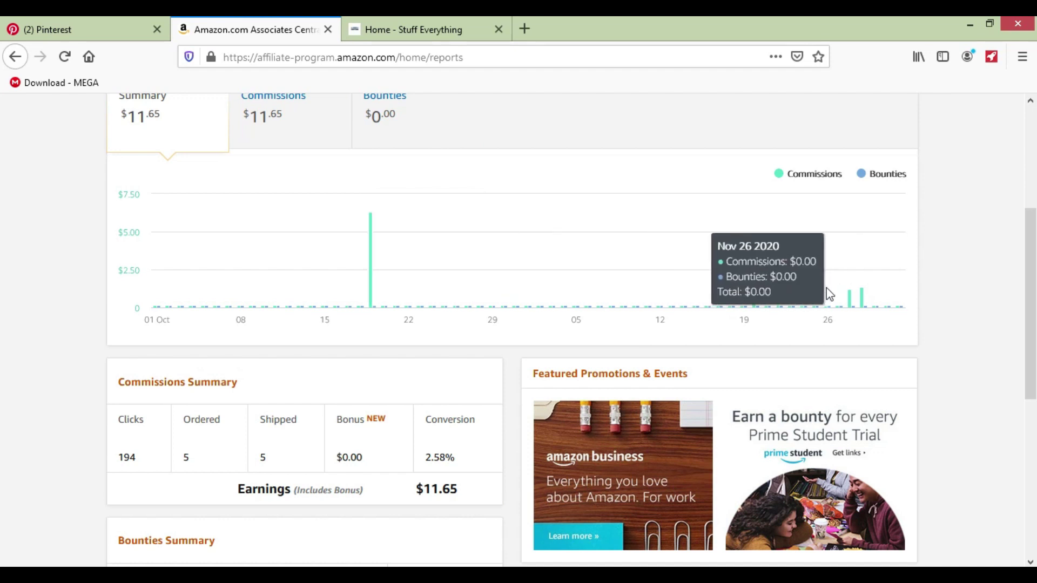
scroll(747, 348, "down", 4)
scroll(437, 380, "down", 3)
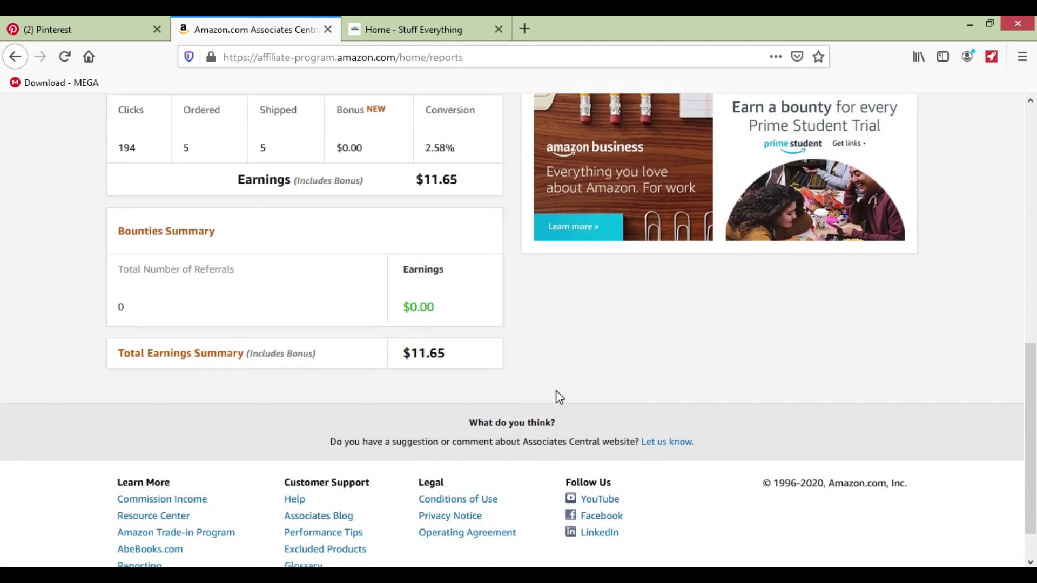
scroll(546, 403, "up", 10)
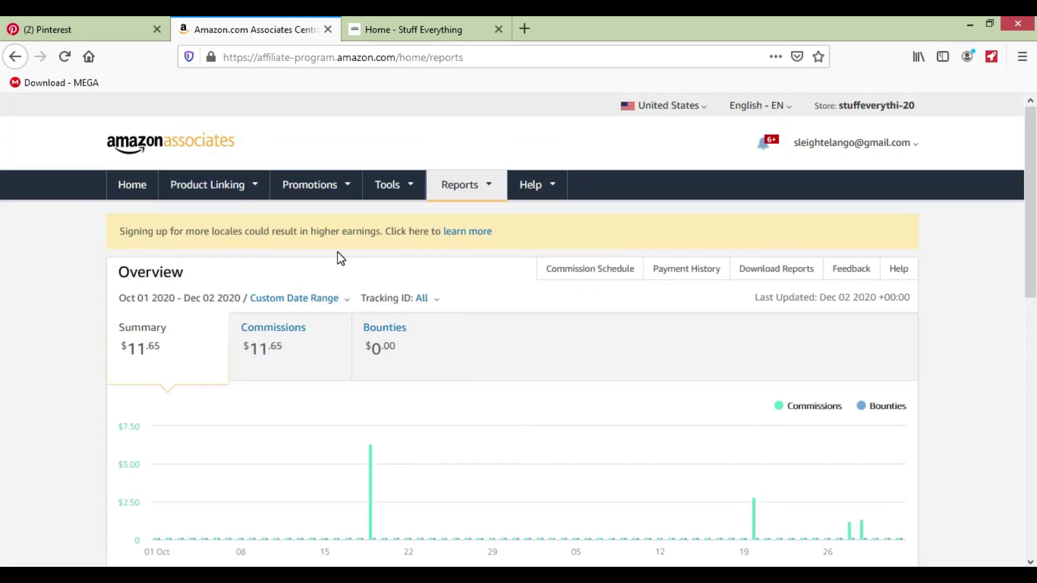
Open the Amazon Associates home page and examine the 30-day Earnings Overview and this month's summary.
left_click(116, 192)
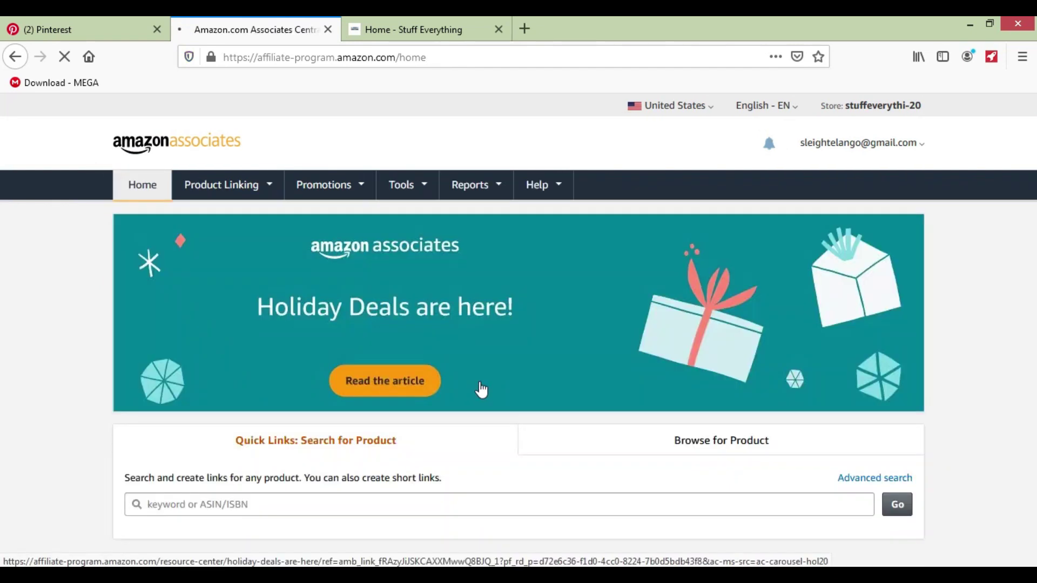
scroll(370, 398, "down", 7)
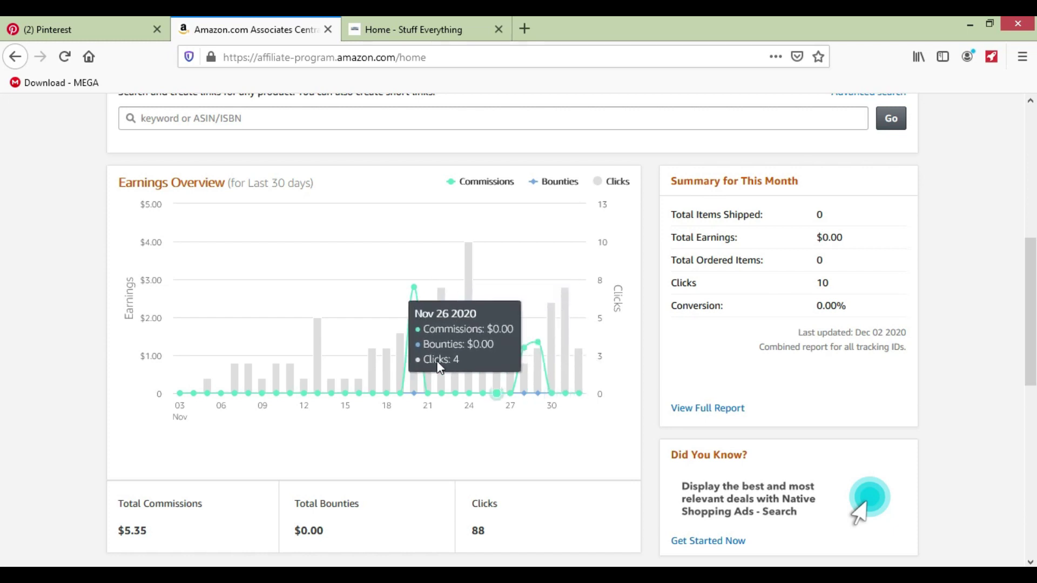
scroll(292, 377, "up", 7)
Close the Stuff Everything and Amazon Associates tabs and return to the Pinterest profile.
left_click(106, 18)
left_click(319, 29)
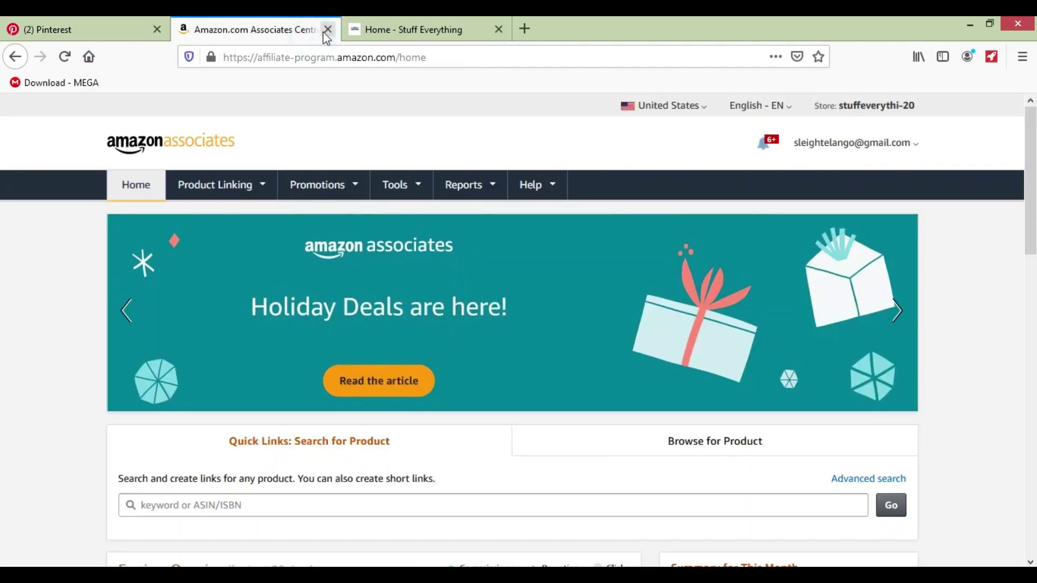
left_click(402, 29)
scroll(418, 168, "up", 3)
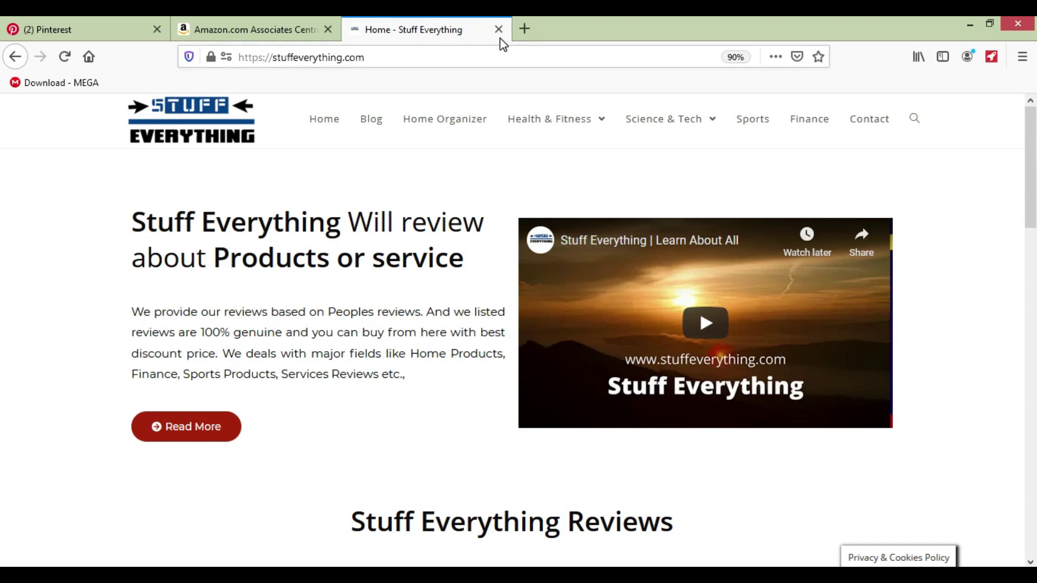
left_click(498, 30)
left_click(68, 26)
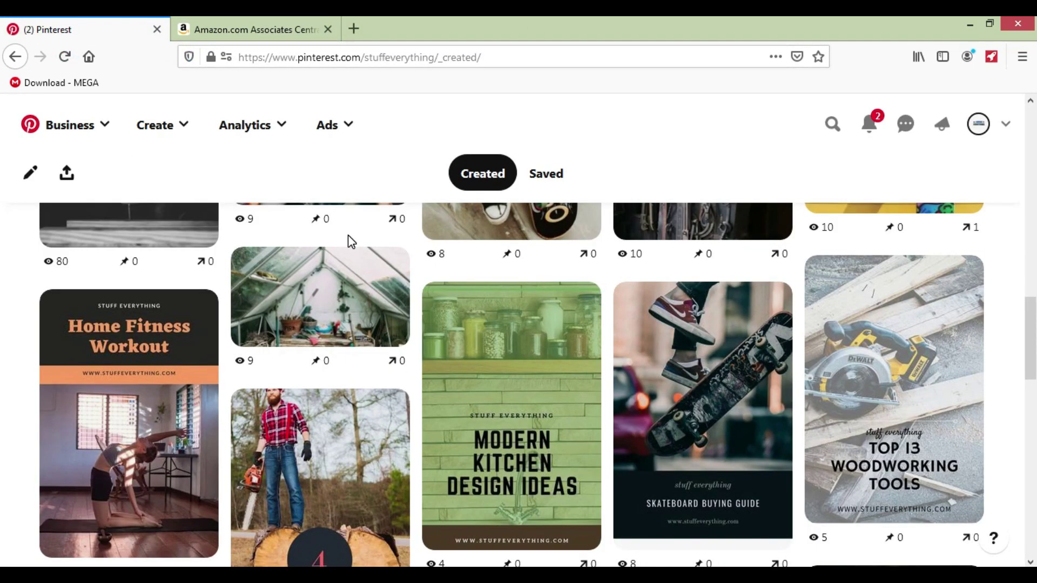
scroll(397, 279, "down", 5)
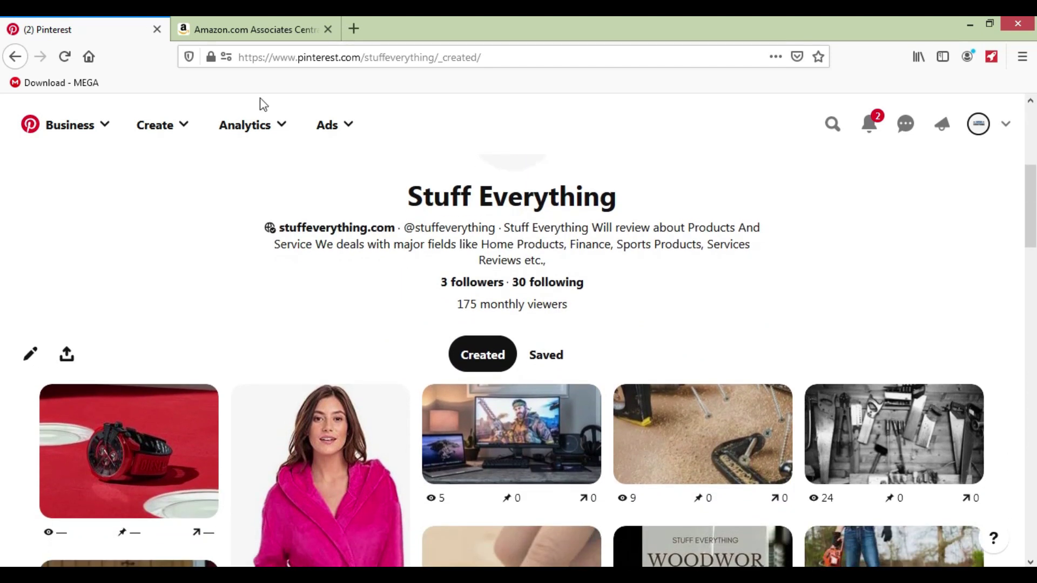
left_click(232, 30)
left_click(326, 30)
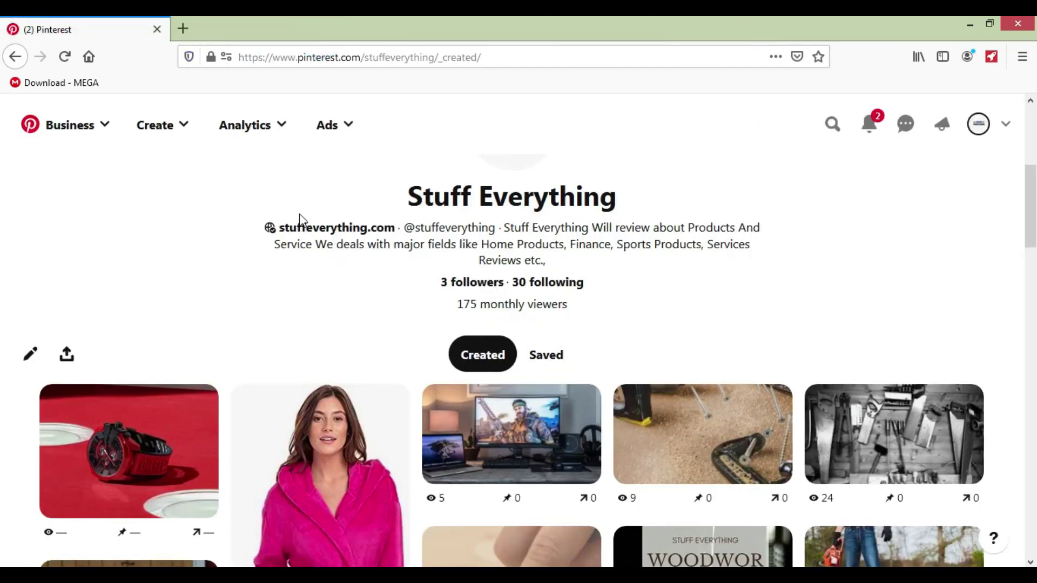
Check the claimed-website marker beside stuffeverything.com in the Pinterest profile header.
mouse_move(269, 233)
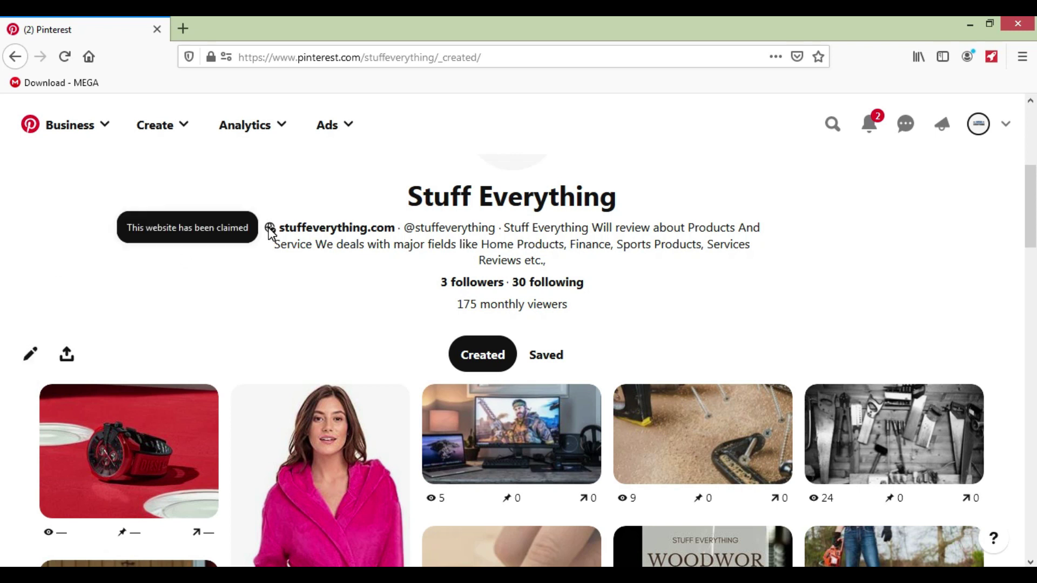
scroll(270, 233, "down", 3)
scroll(456, 321, "up", 5)
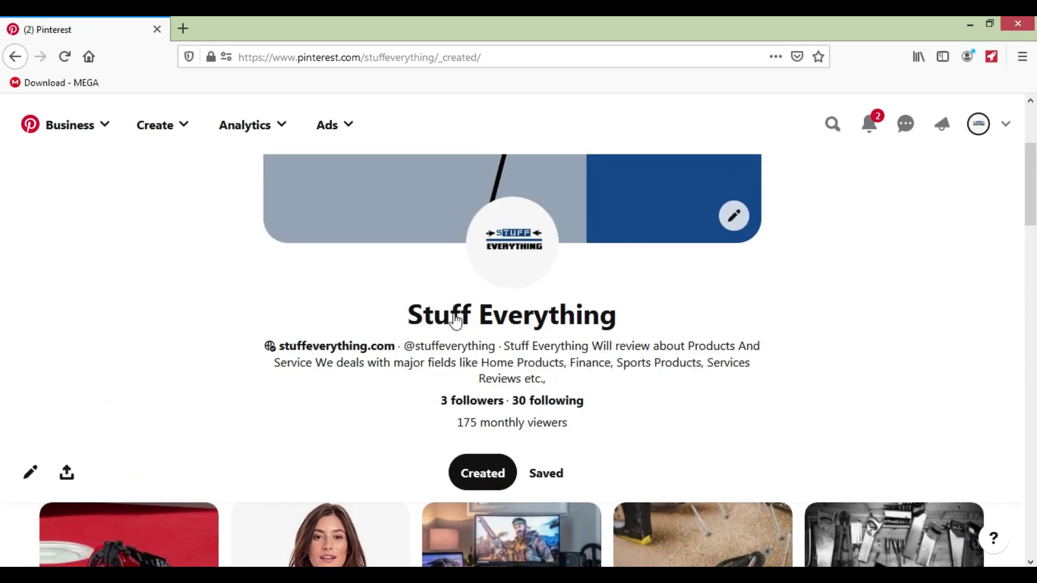
scroll(347, 365, "down", 2)
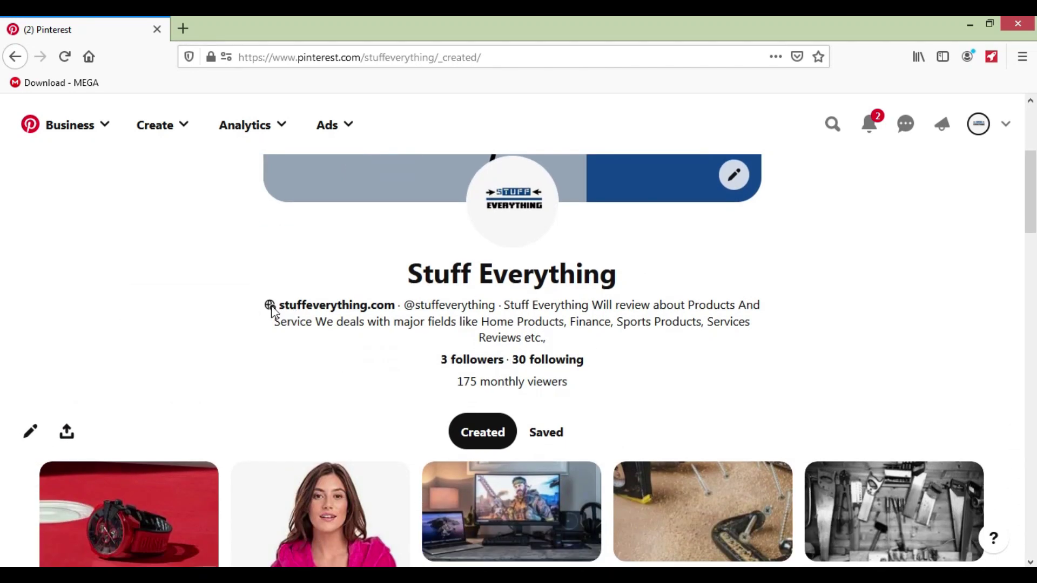
mouse_move(271, 306)
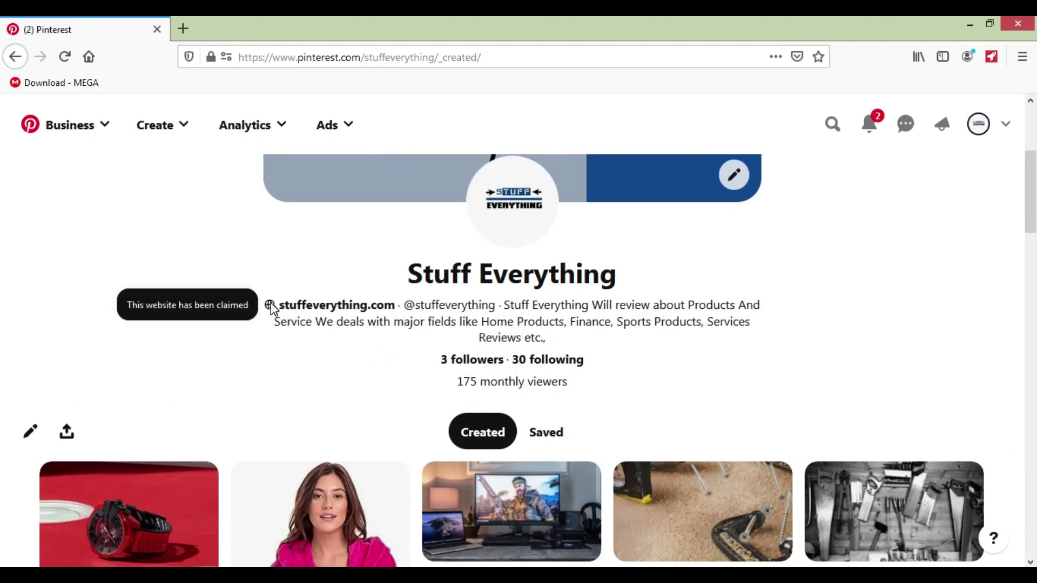
Browse all created pins on the Stuff Everything profile, checking their view, save and click figures.
scroll(772, 329, "down", 15)
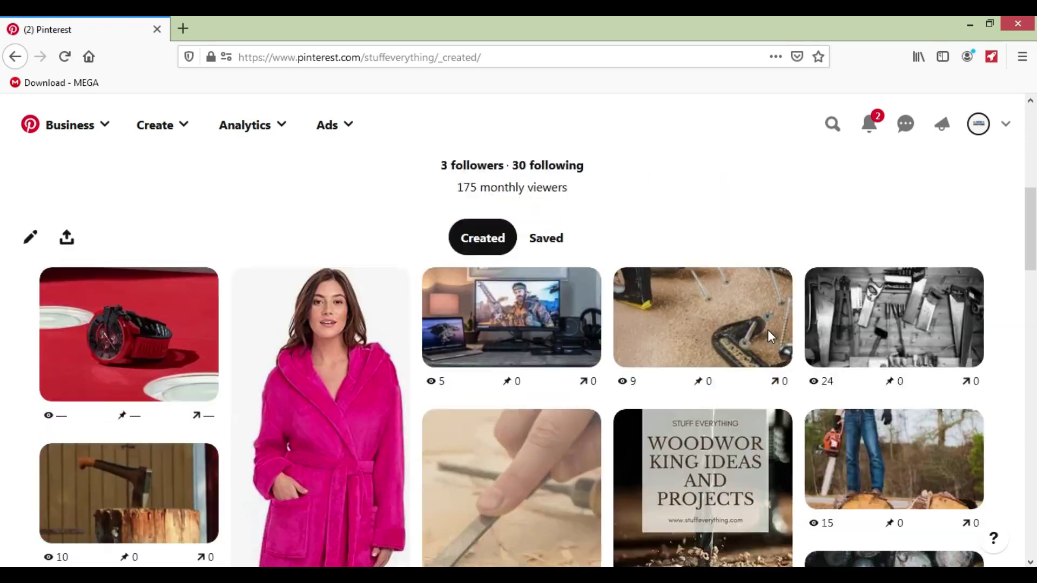
scroll(428, 428, "down", 10)
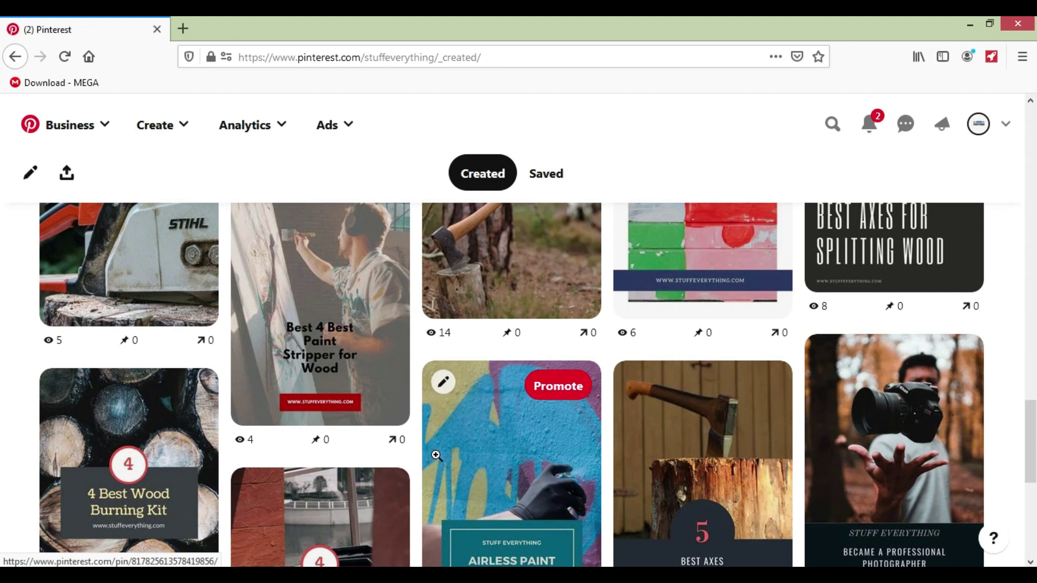
scroll(440, 394, "down", 7)
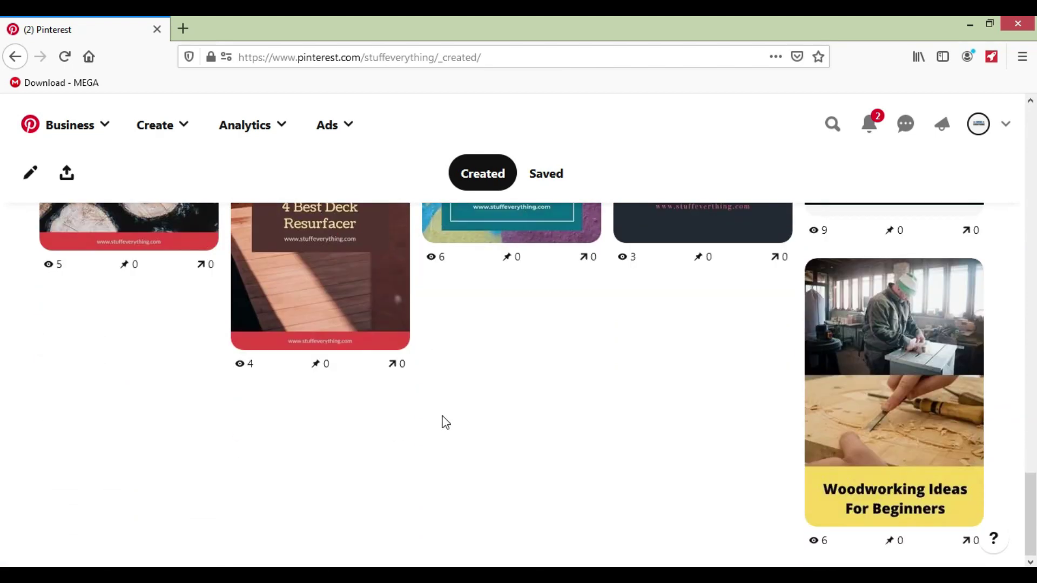
scroll(445, 422, "up", 20)
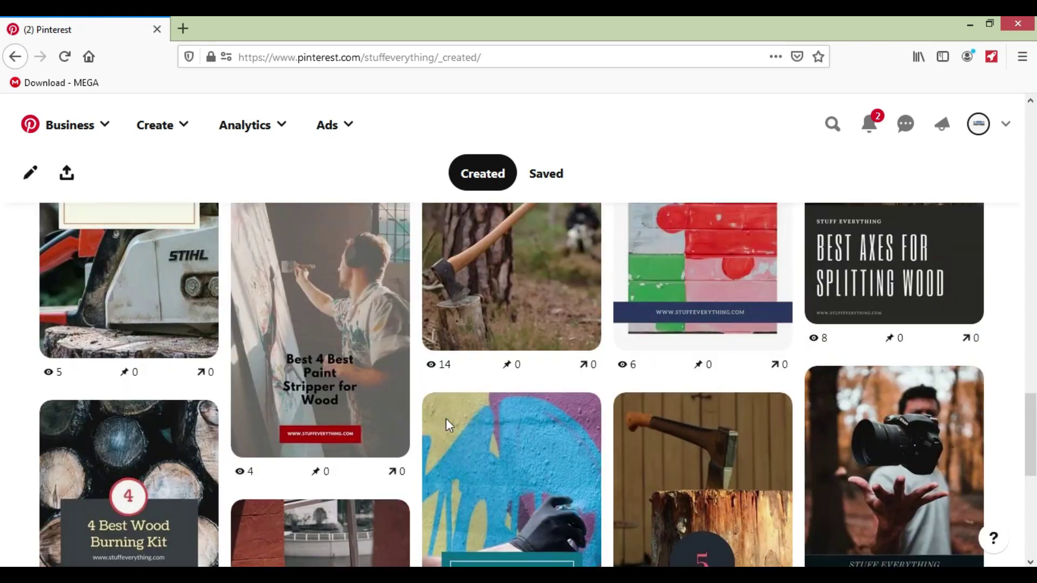
scroll(447, 418, "up", 2)
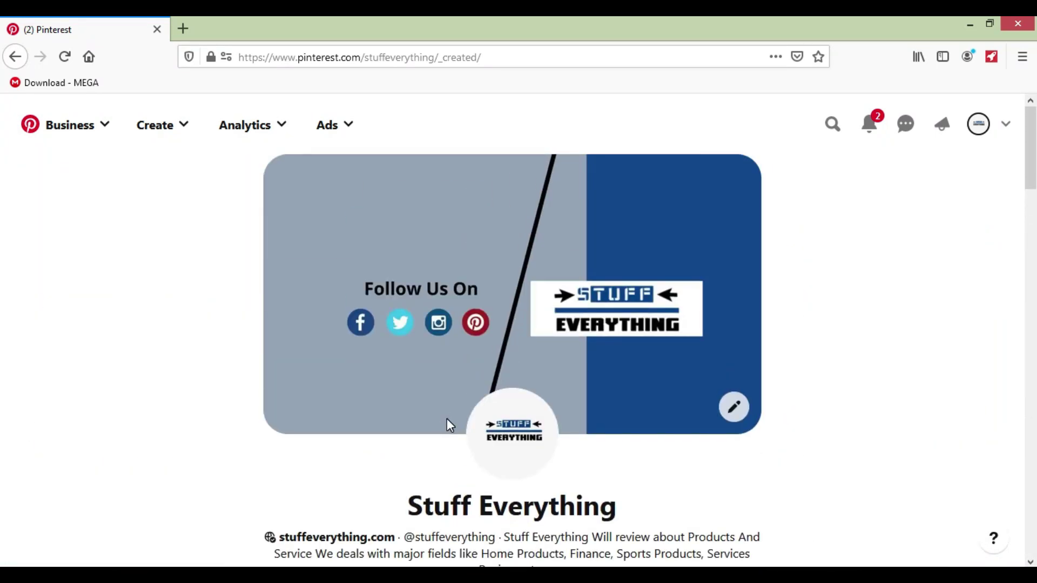
scroll(507, 451, "down", 10)
scroll(505, 448, "up", 10)
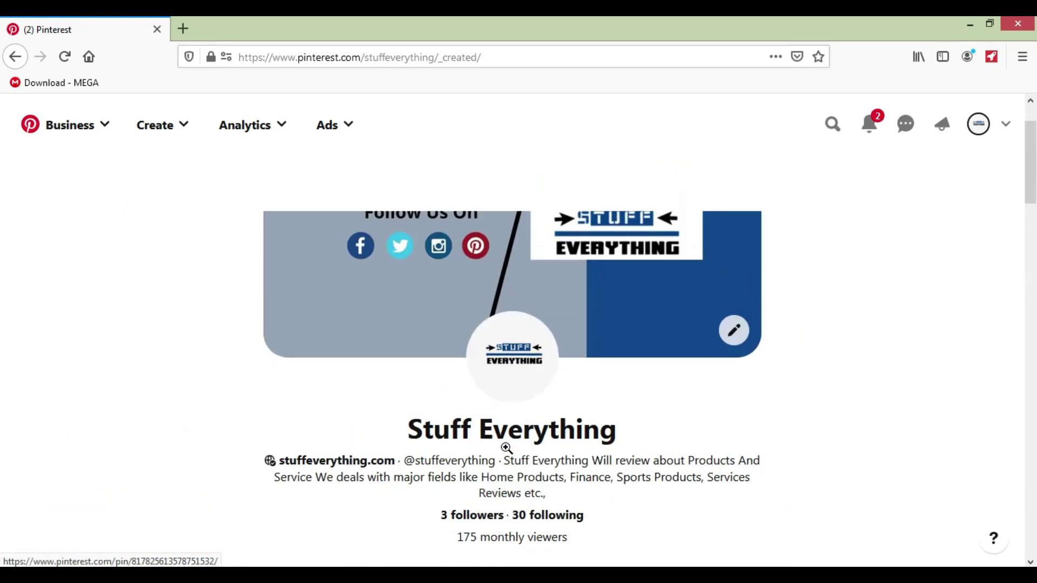
left_click(1001, 124)
left_click(770, 145)
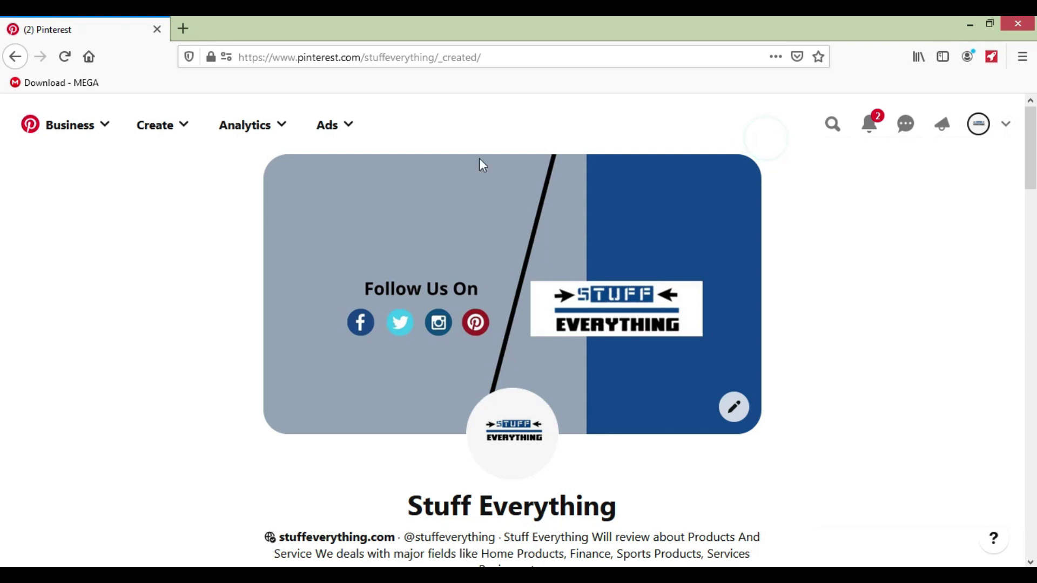
scroll(261, 331, "down", 10)
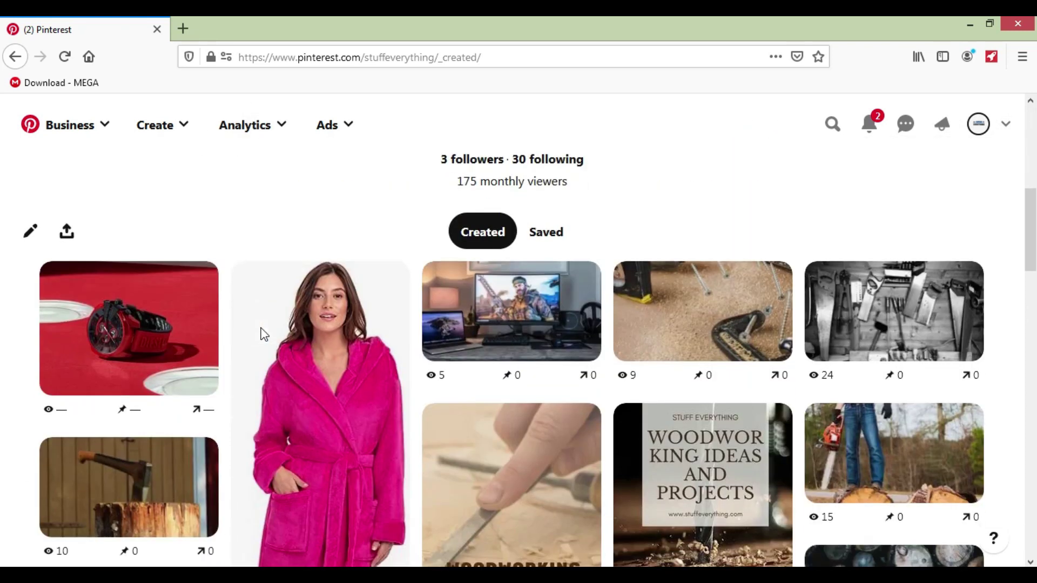
scroll(199, 324, "down", 3)
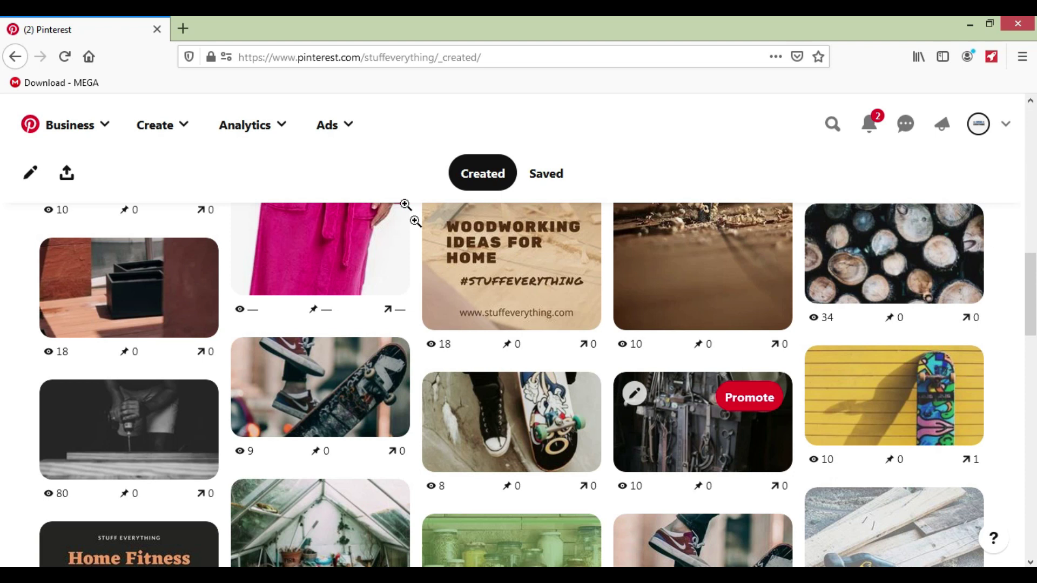
Open the Pinterest Analytics overview and examine the Impressions chart under Performance over time.
left_click(258, 127)
left_click(235, 170)
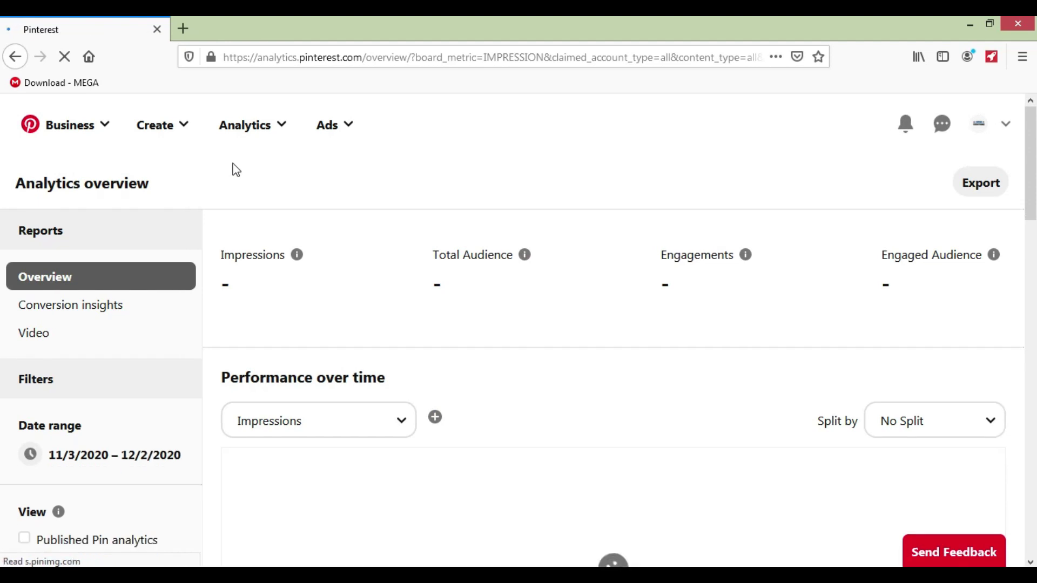
scroll(474, 346, "down", 2)
scroll(507, 370, "down", 5)
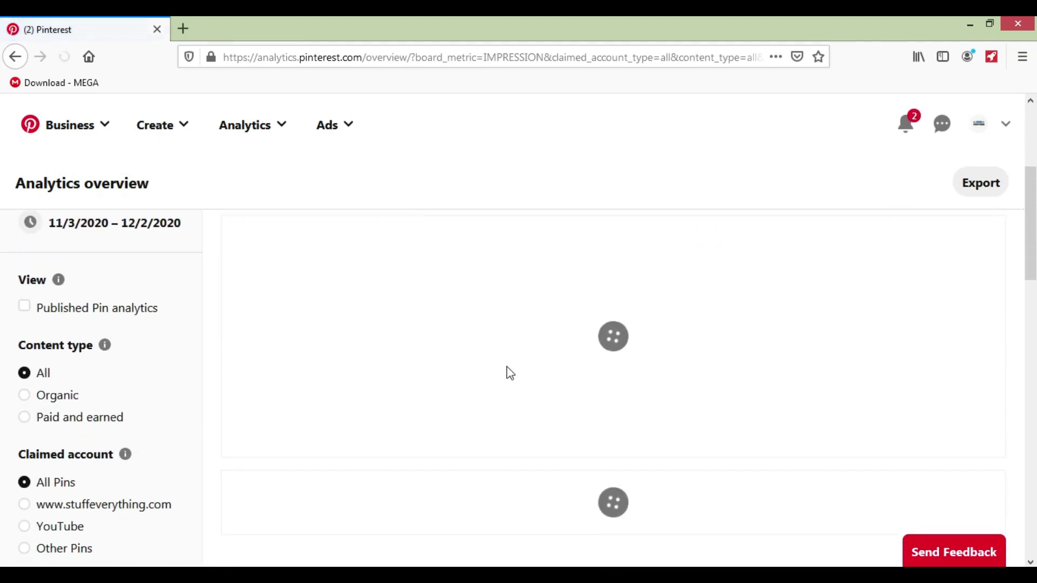
scroll(508, 374, "up", 4)
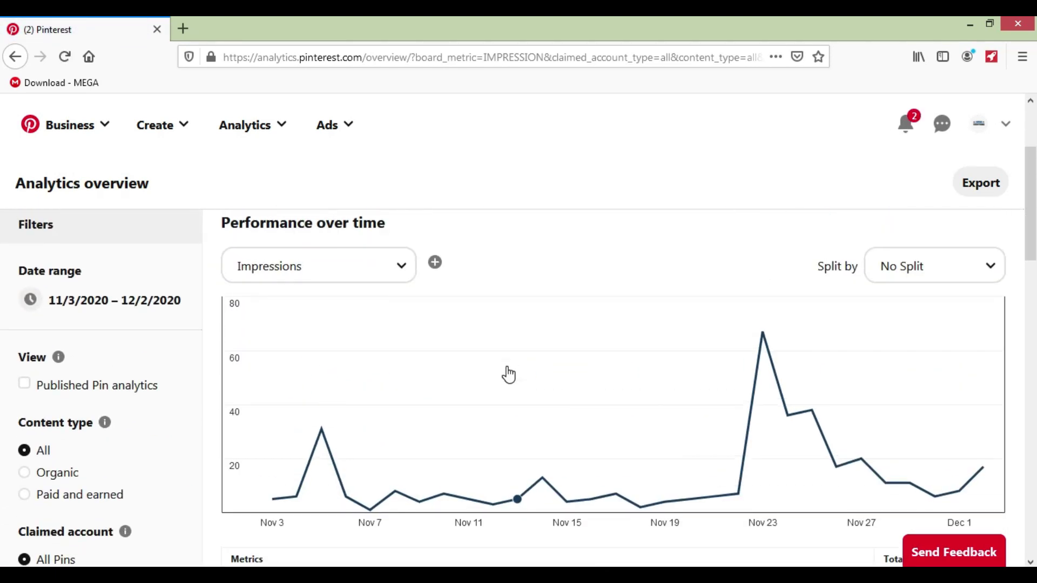
Examine the Top Pins table in the Analytics overview, checking the Type value of the individual pins.
scroll(508, 374, "down", 6)
scroll(508, 374, "down", 5)
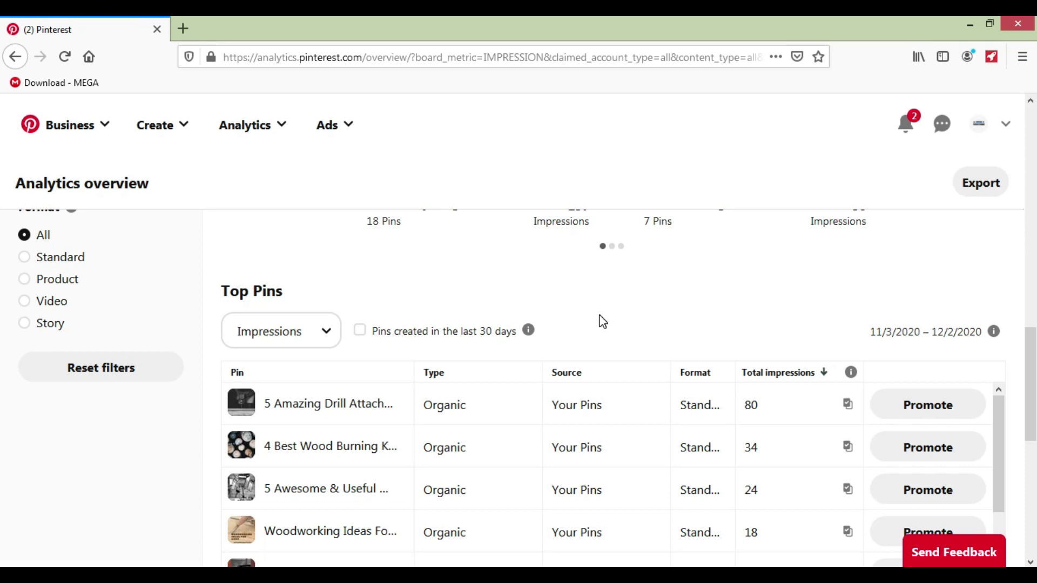
scroll(602, 322, "up", 5)
scroll(670, 415, "down", 6)
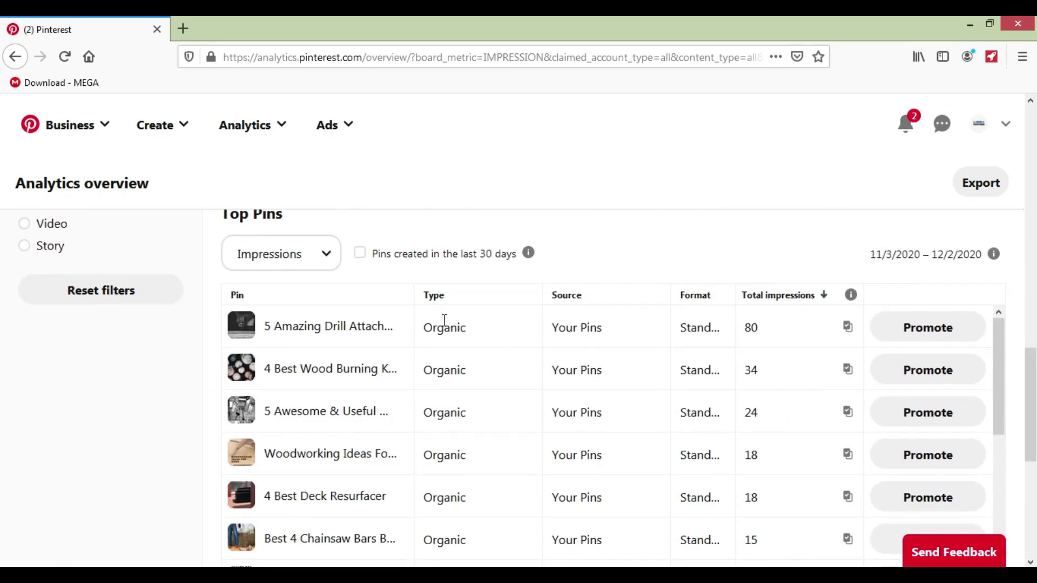
double_click(441, 324)
double_click(454, 367)
scroll(459, 389, "down", 1)
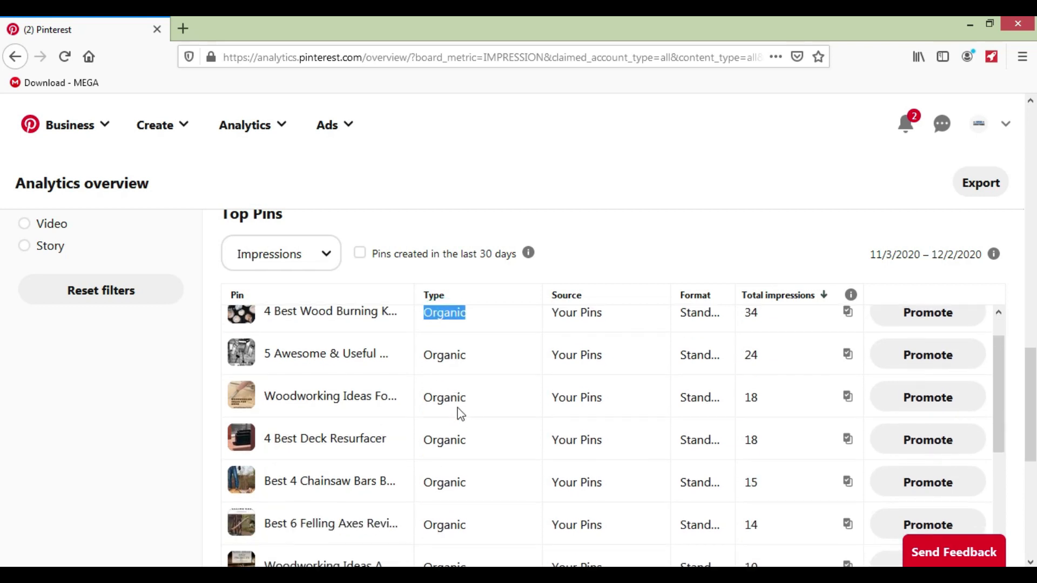
scroll(460, 413, "down", 1)
double_click(452, 397)
double_click(447, 428)
double_click(445, 468)
scroll(467, 481, "up", 2)
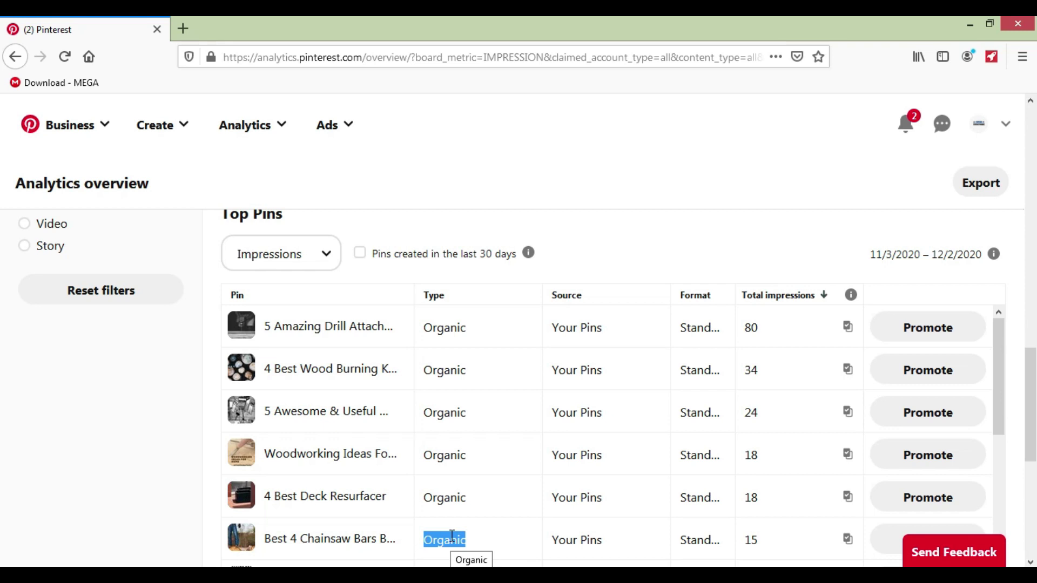
left_click(501, 322)
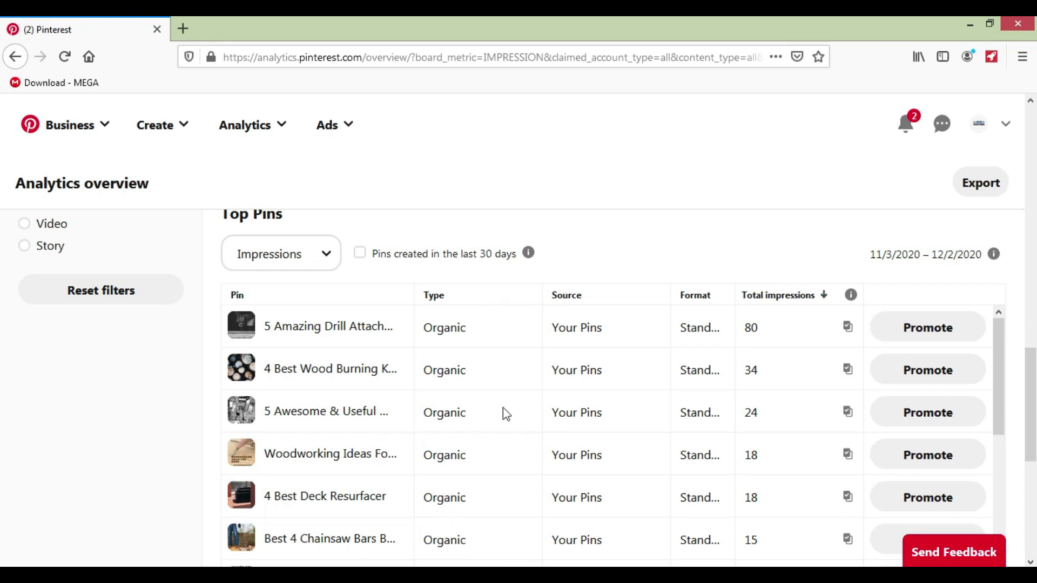
Return to the Stuff Everything profile, then search Pinterest for "wood cutting" with results filtered to People.
scroll(506, 413, "up", 15)
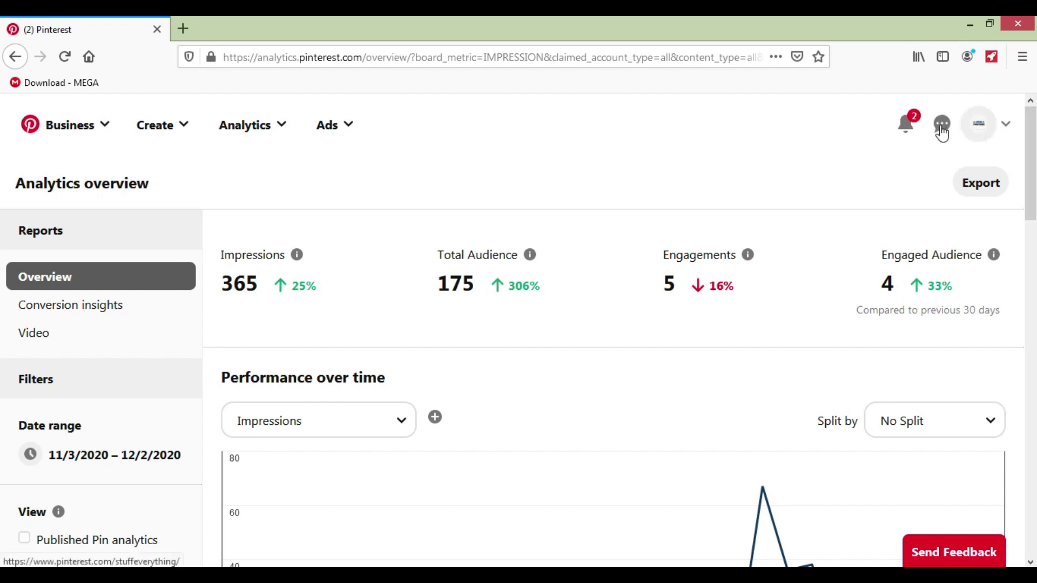
left_click(979, 123)
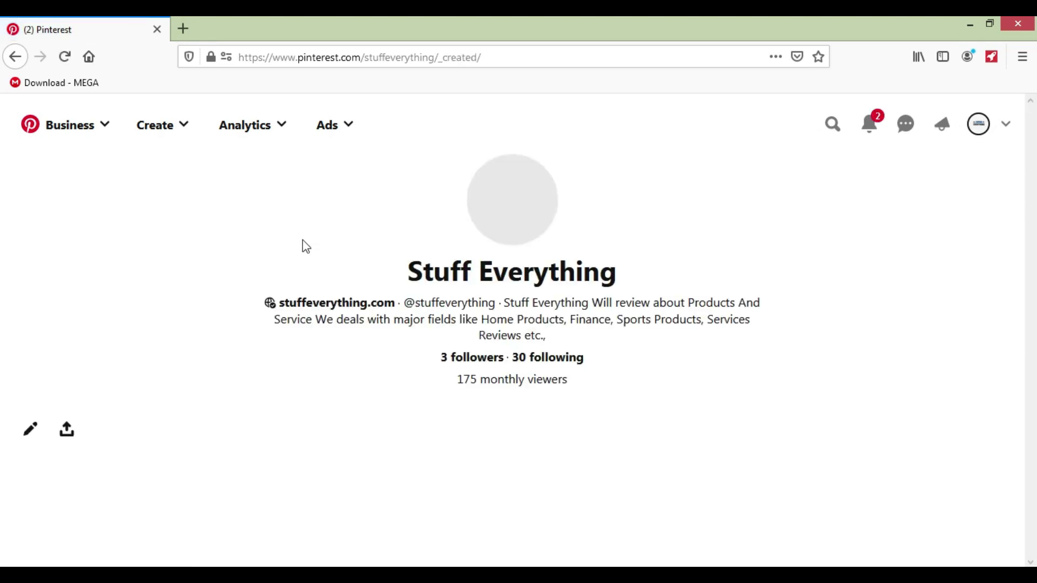
left_click(832, 125)
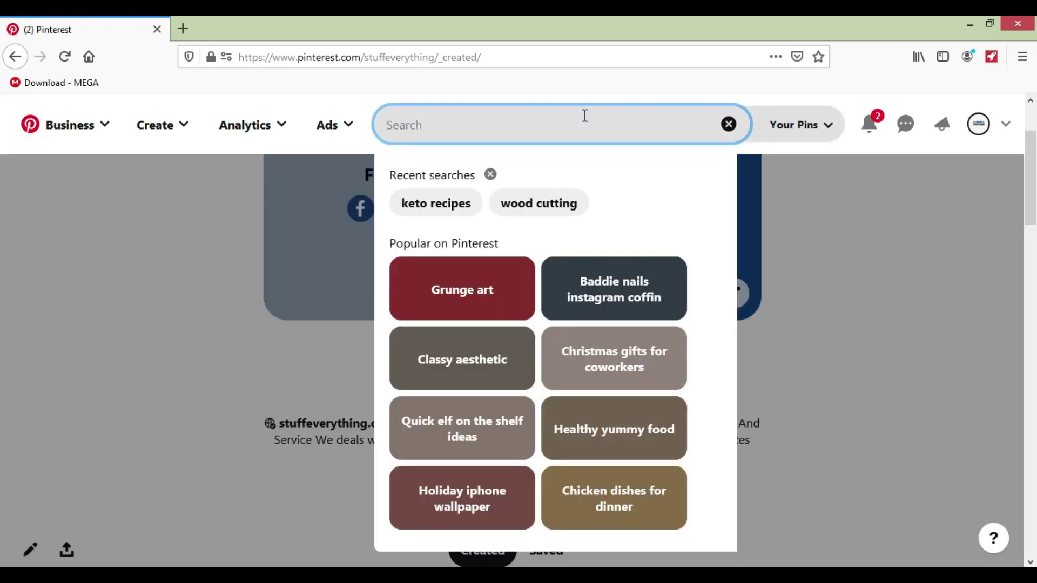
left_click(557, 203)
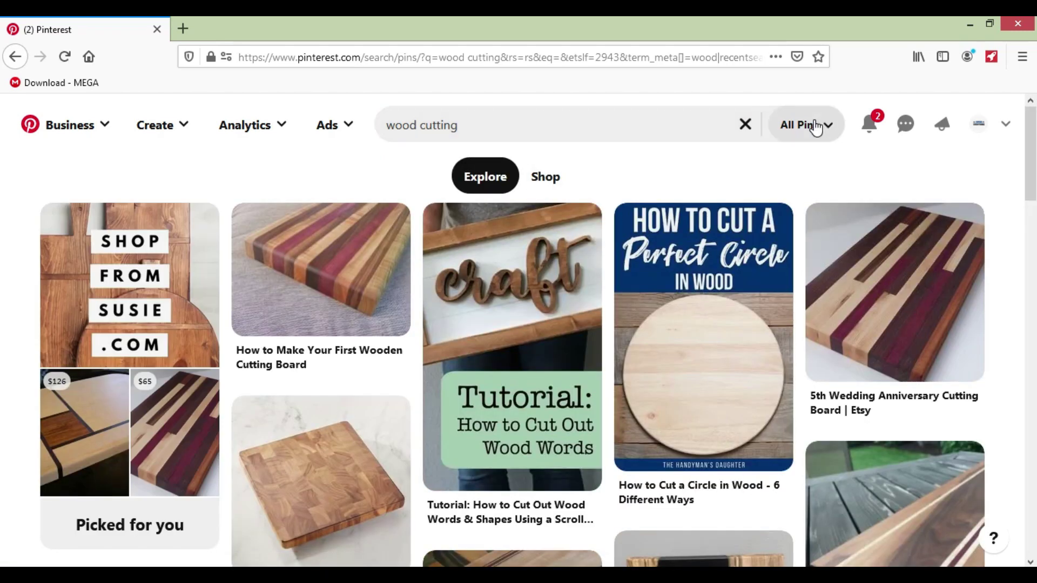
left_click(811, 128)
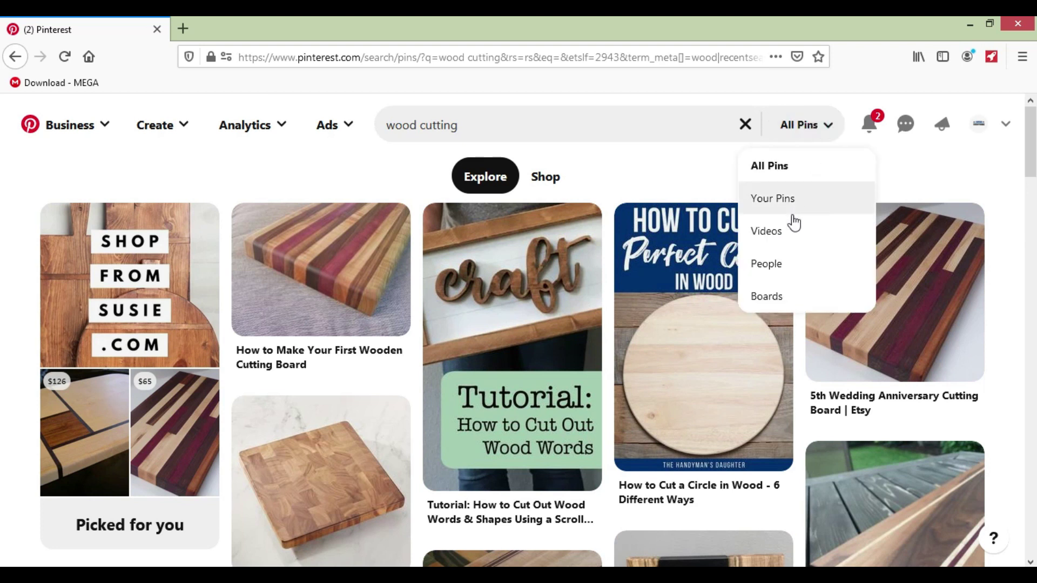
left_click(795, 270)
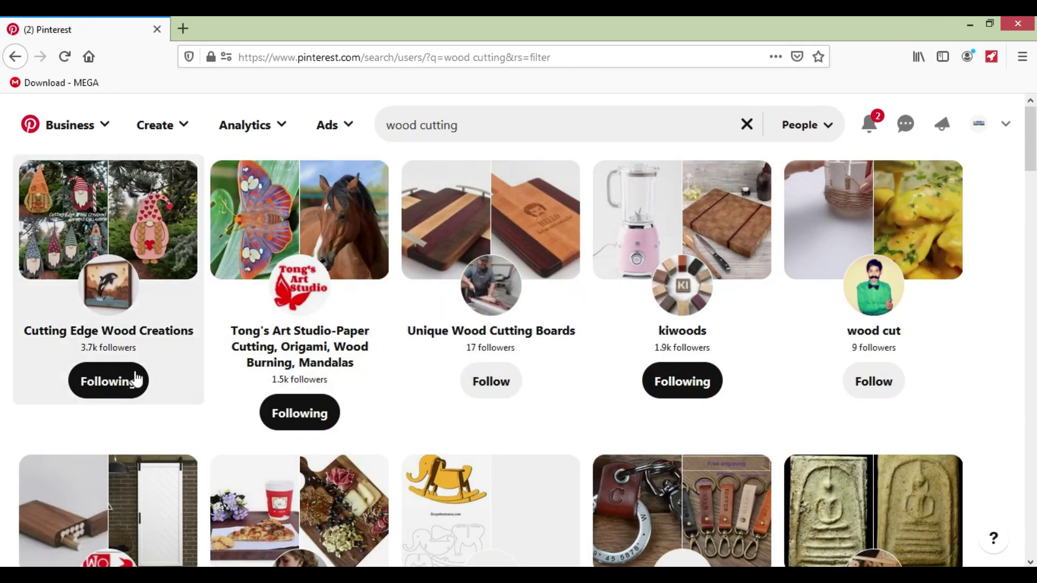
Open the Cutting Edge Wood Creations and Tong's Art Studio profiles in new tabs and browse the remaining people results.
middle_click(158, 344)
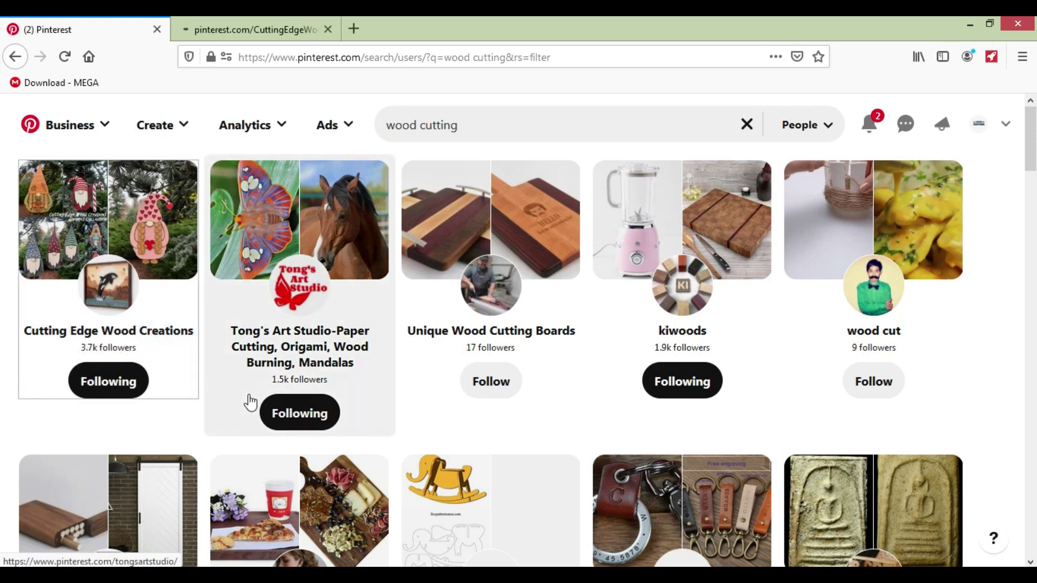
left_click(230, 17)
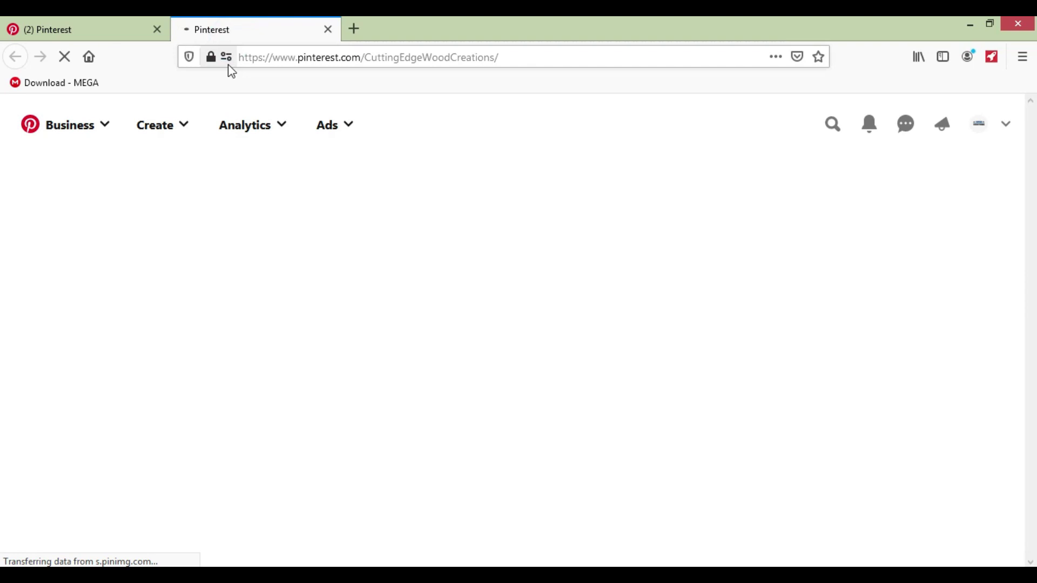
left_click(81, 24)
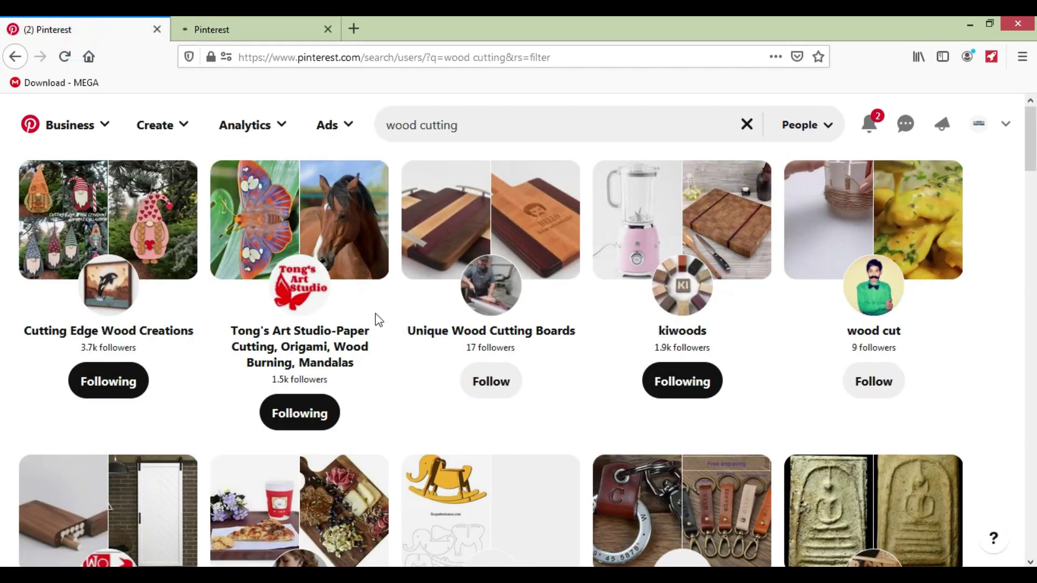
middle_click(286, 345)
scroll(540, 378, "down", 3)
scroll(550, 384, "down", 9)
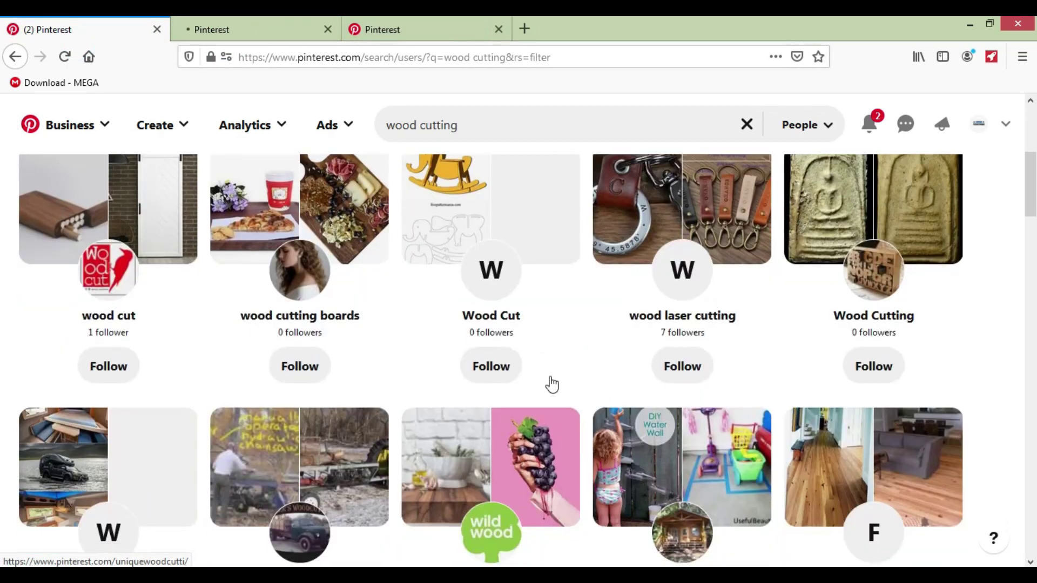
scroll(550, 384, "down", 7)
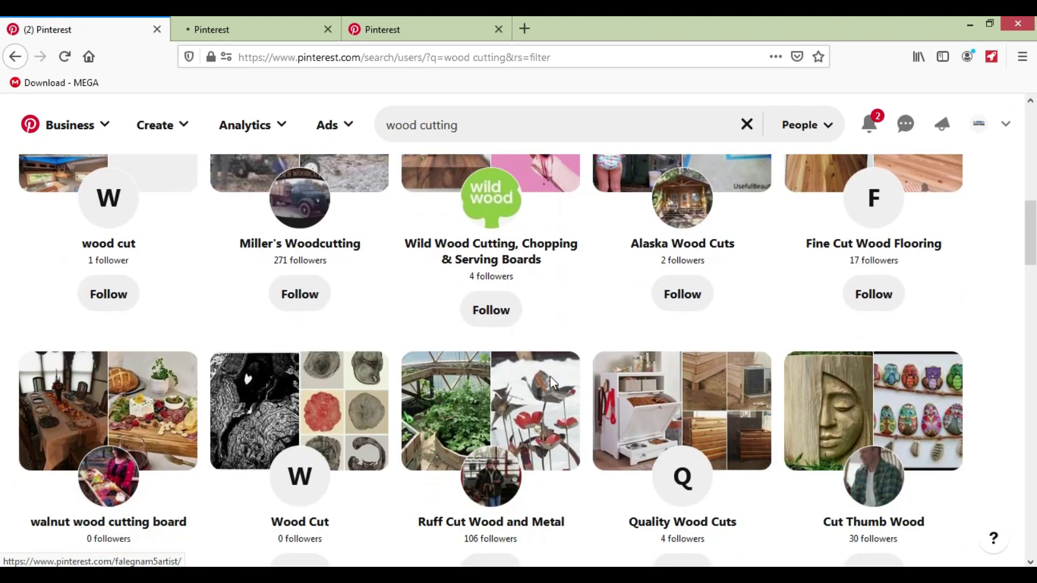
scroll(454, 415, "down", 1)
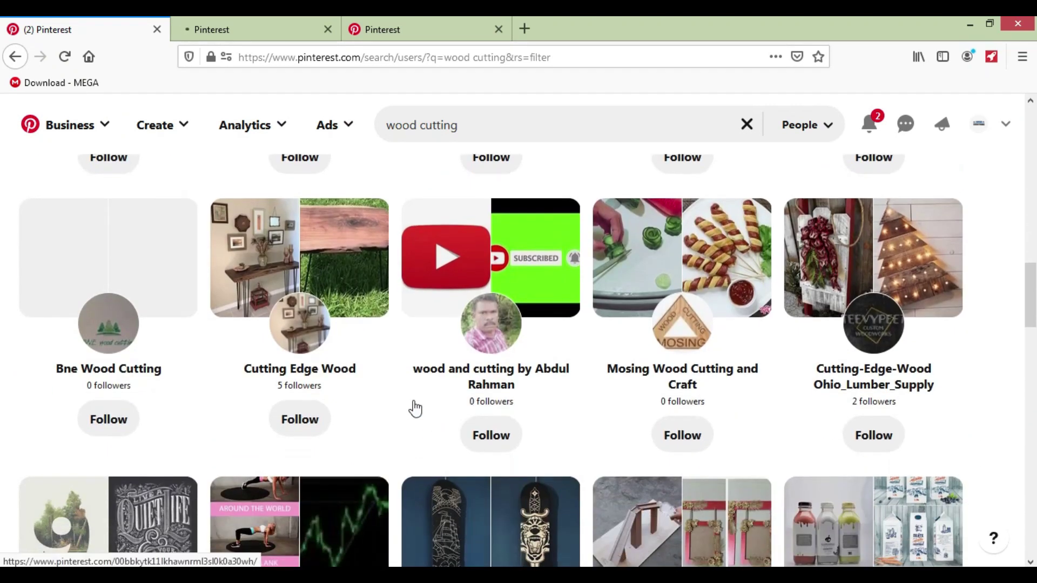
Compare the two opened profiles, checking the follower and monthly viewer figures of Tong's Art Studio.
left_click(227, 22)
left_click(417, 23)
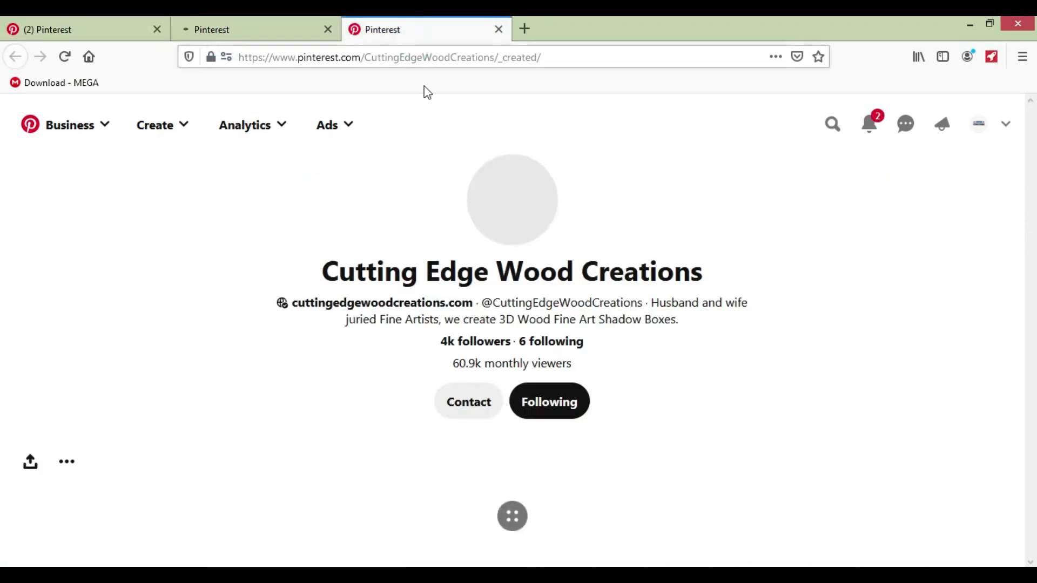
left_click(253, 23)
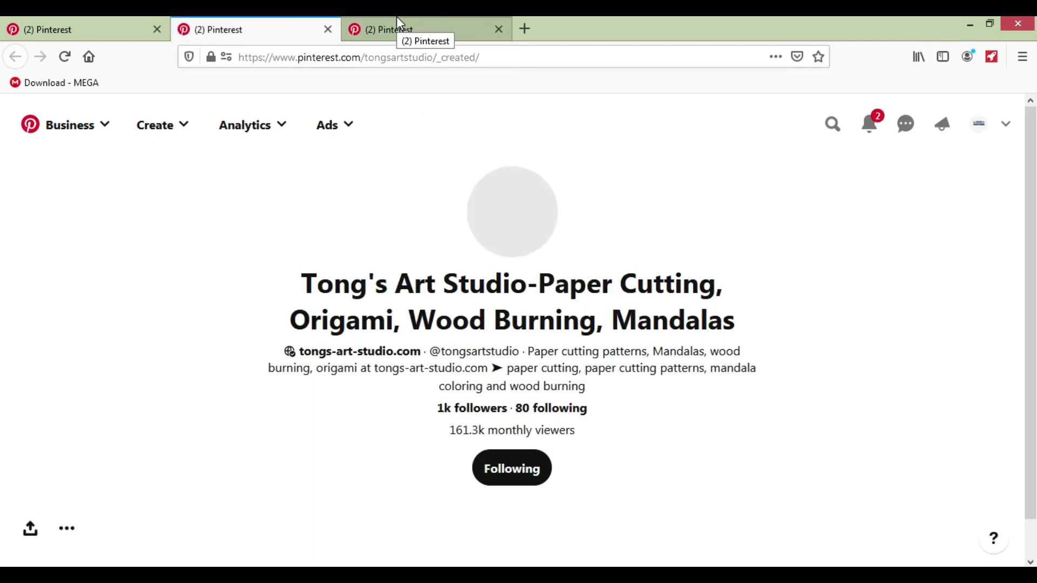
scroll(486, 375, "down", 1)
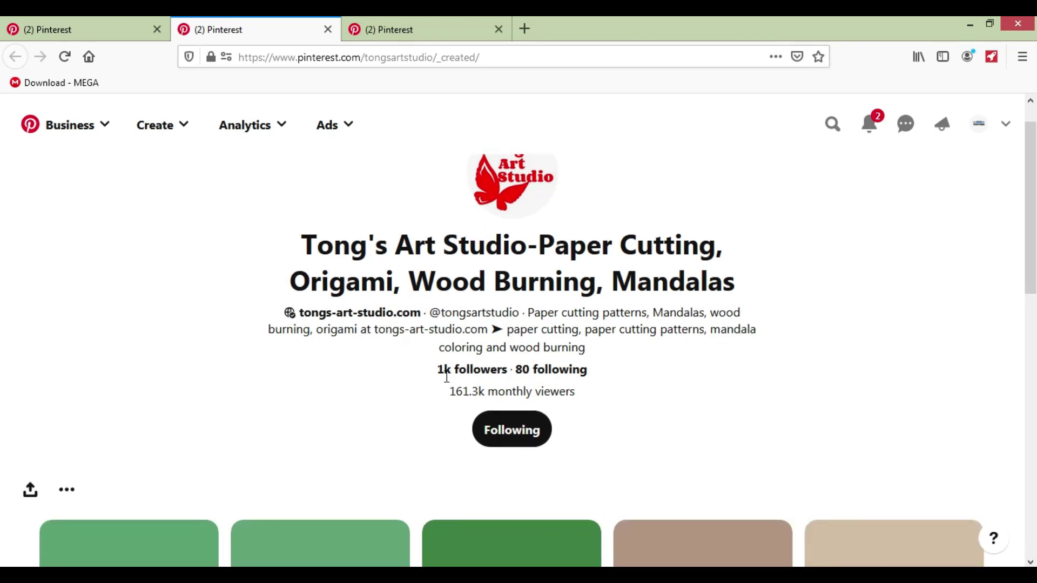
left_click_drag(438, 375, 507, 373)
left_click(678, 384)
scroll(678, 384, "down", 1)
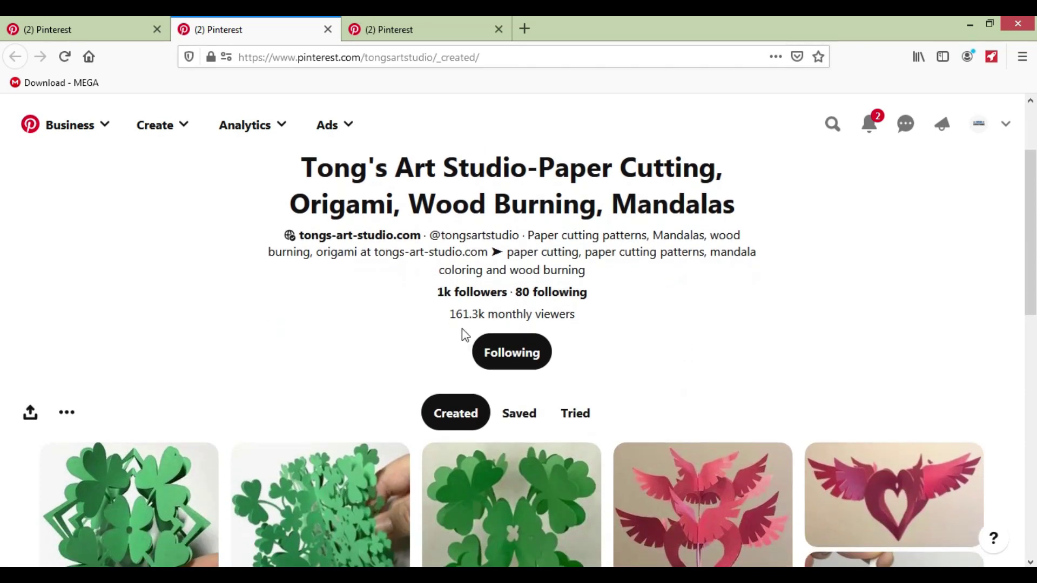
scroll(454, 321, "up", 3)
scroll(478, 365, "down", 4)
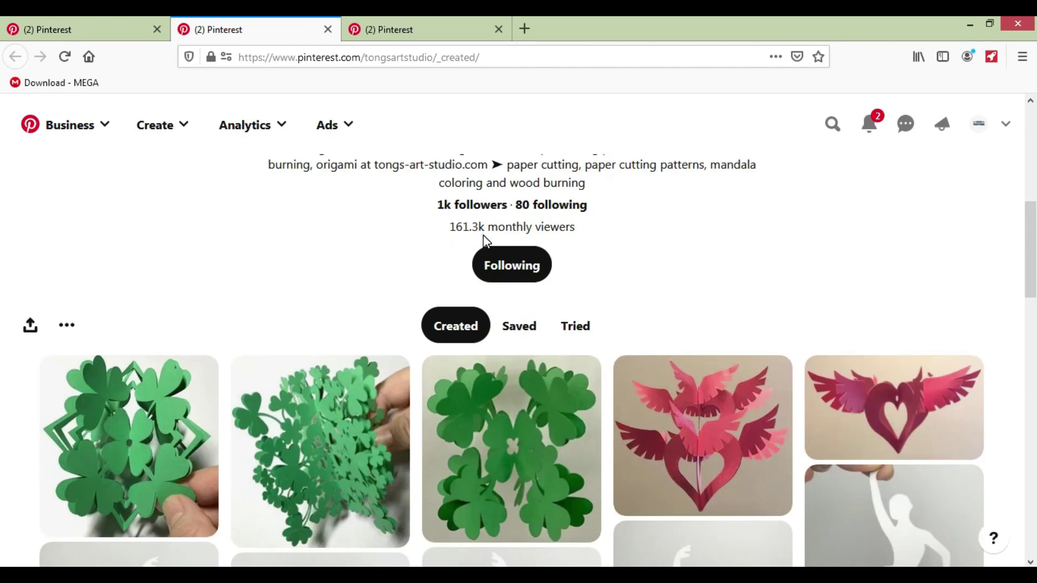
left_click_drag(510, 226, 567, 227)
left_click(592, 234)
Look over the first created pins and cover banner of Tong's Art Studio and recheck its monthly viewers figure.
scroll(590, 282, "down", 3)
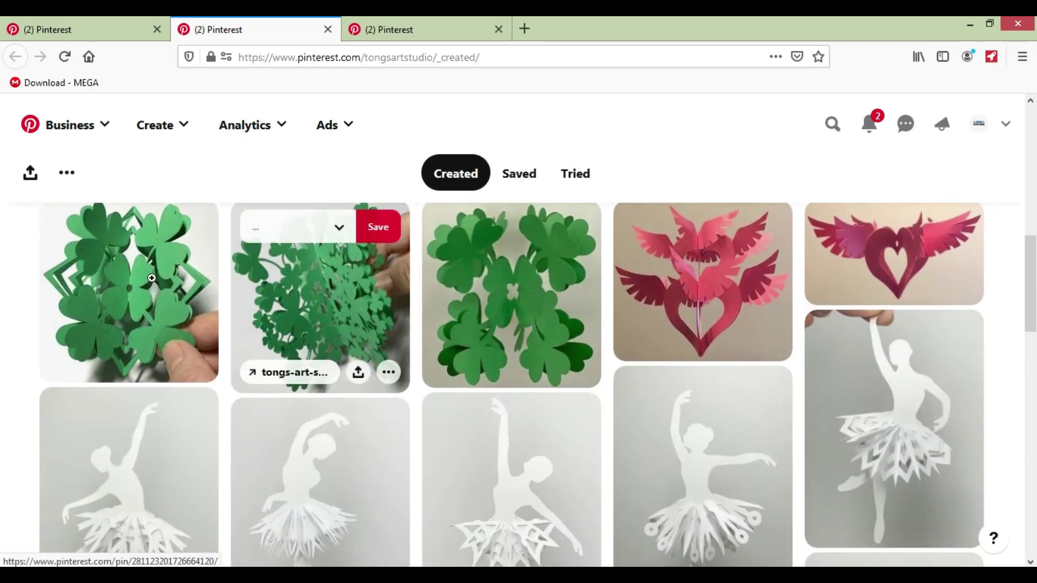
scroll(513, 331, "up", 6)
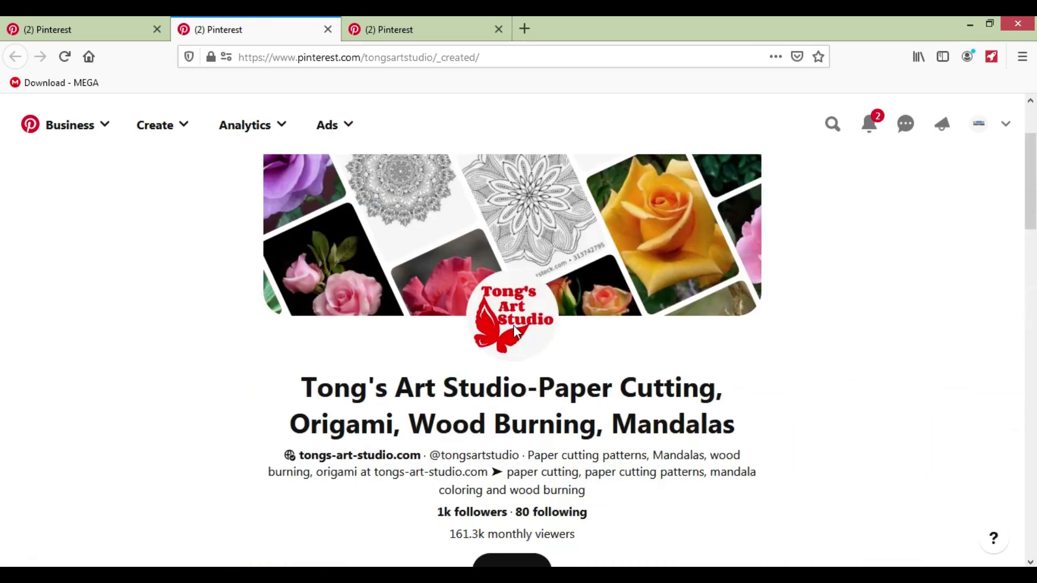
scroll(513, 331, "down", 4)
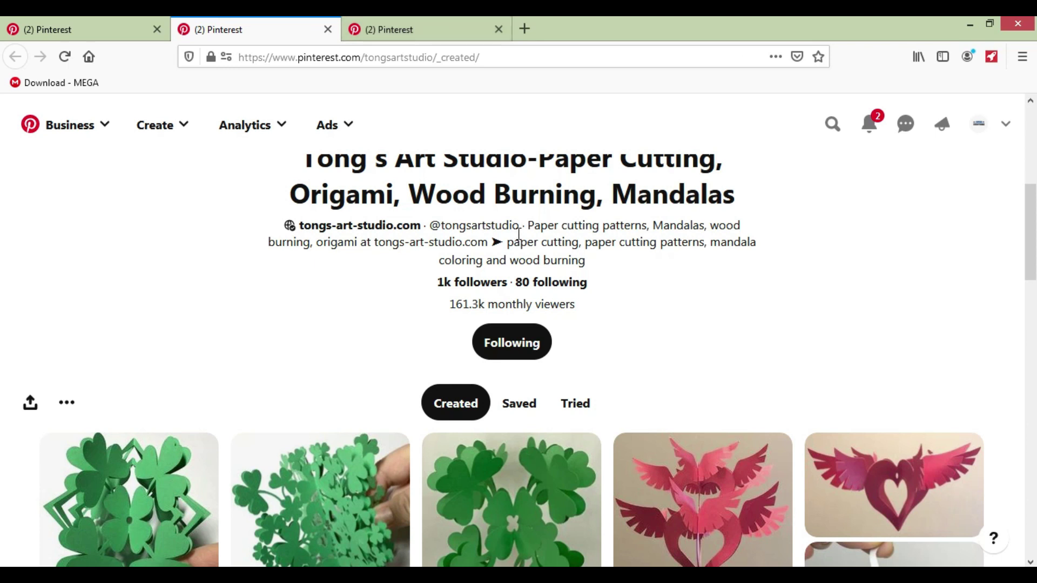
scroll(525, 242, "down", 1)
left_click_drag(451, 233, 460, 228)
left_click(465, 229)
double_click(488, 232)
scroll(473, 237, "up", 6)
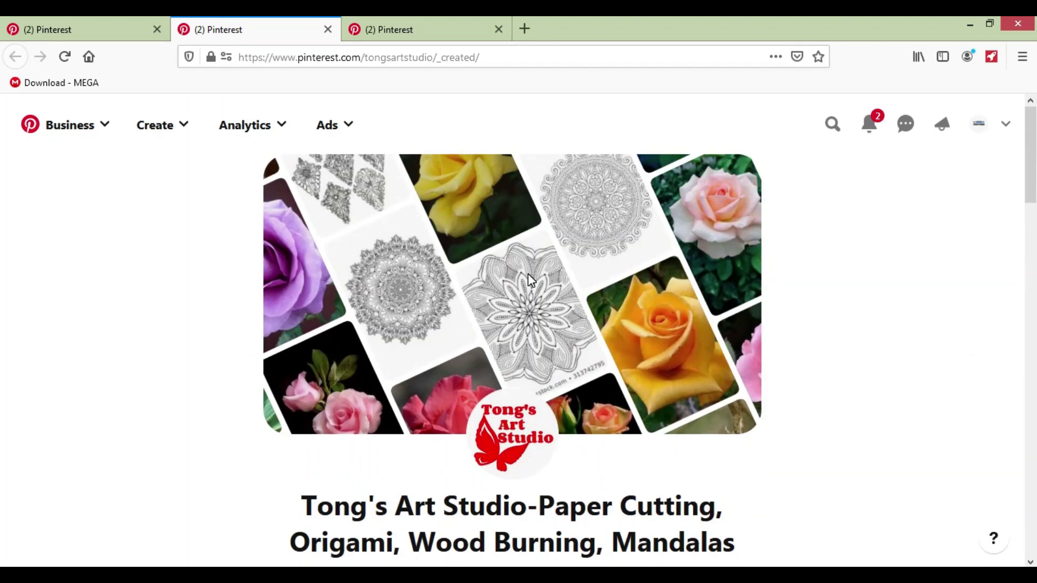
Browse through the created pins of Tong's Art Studio down to the wood burning artworks.
scroll(527, 273, "down", 10)
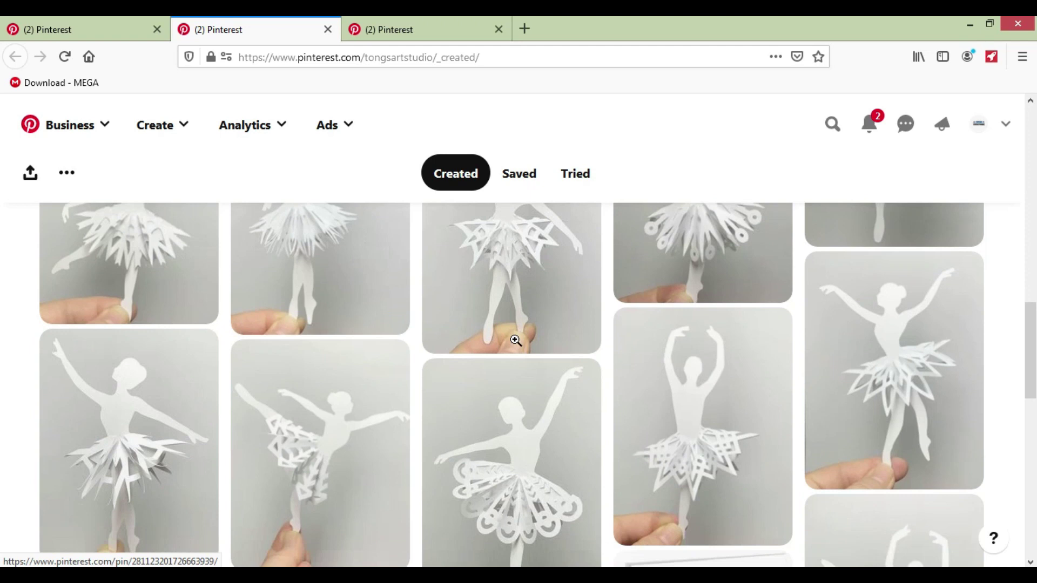
scroll(515, 340, "down", 15)
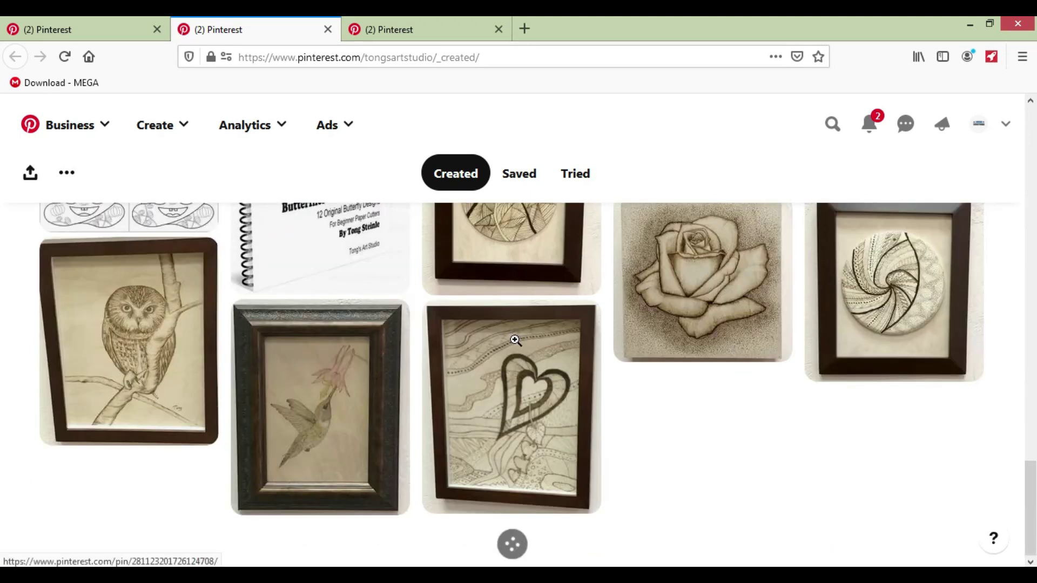
scroll(400, 348, "up", 20)
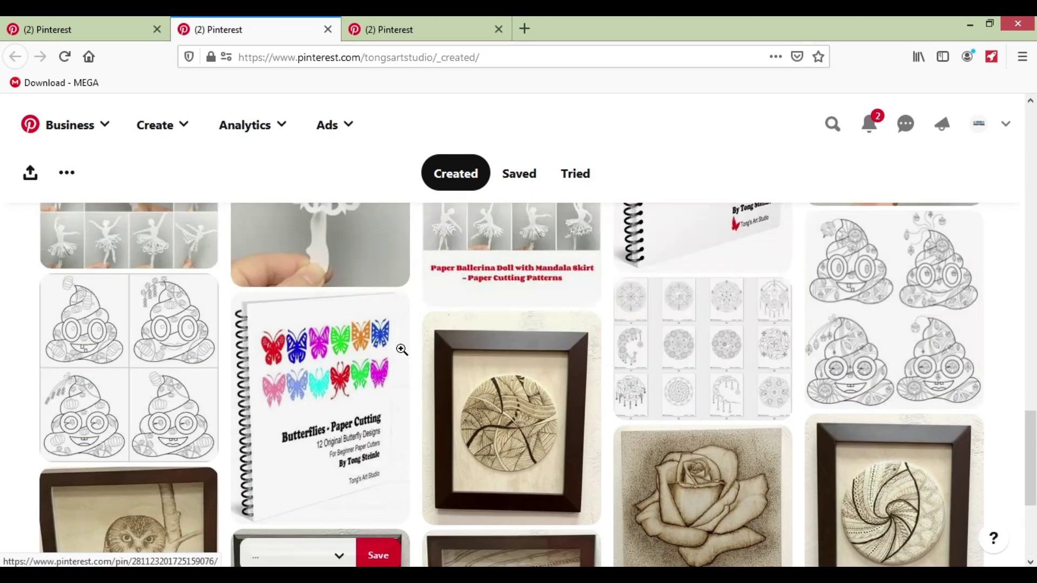
scroll(401, 351, "down", 20)
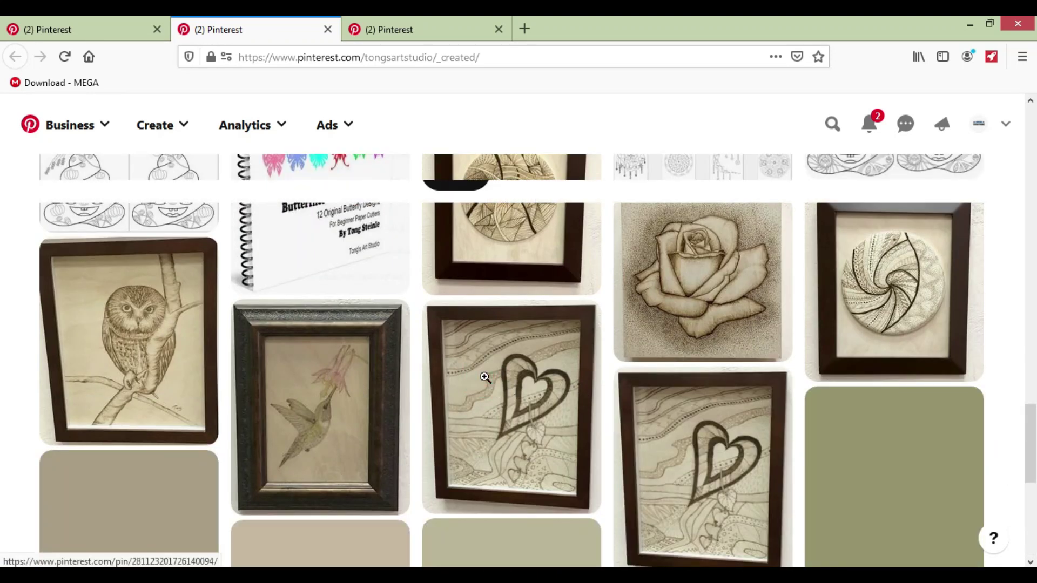
Open the Wood Burning Hearts Zentangle pin, expand its full description and review the pin's details.
mouse_move(485, 377)
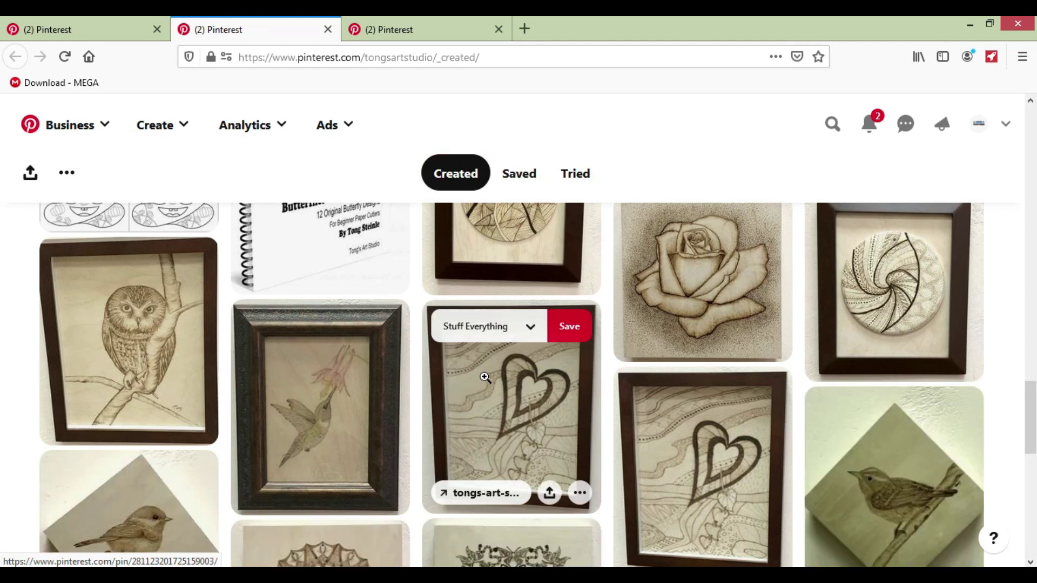
left_click(517, 401)
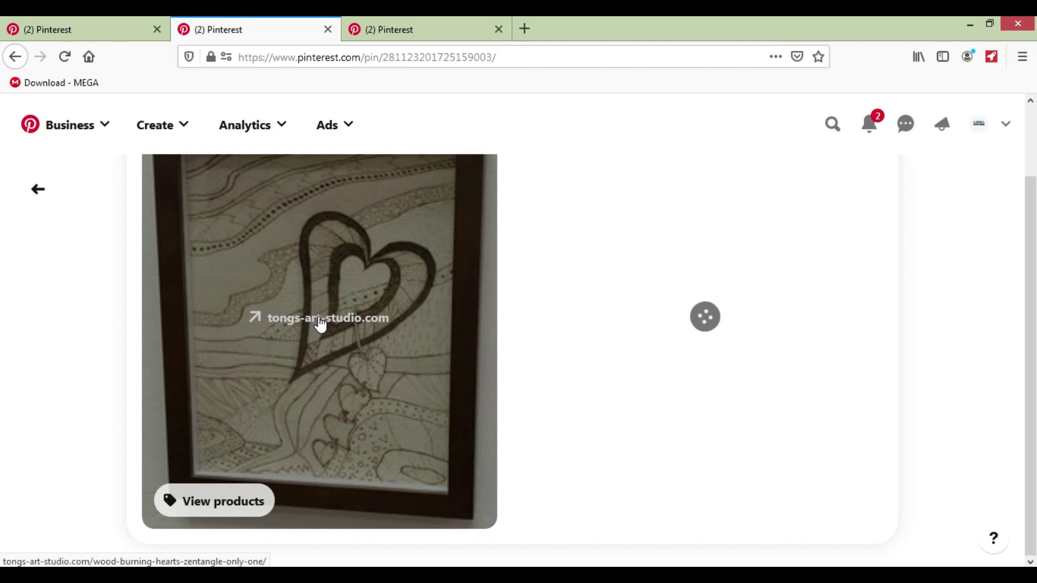
left_click(549, 265)
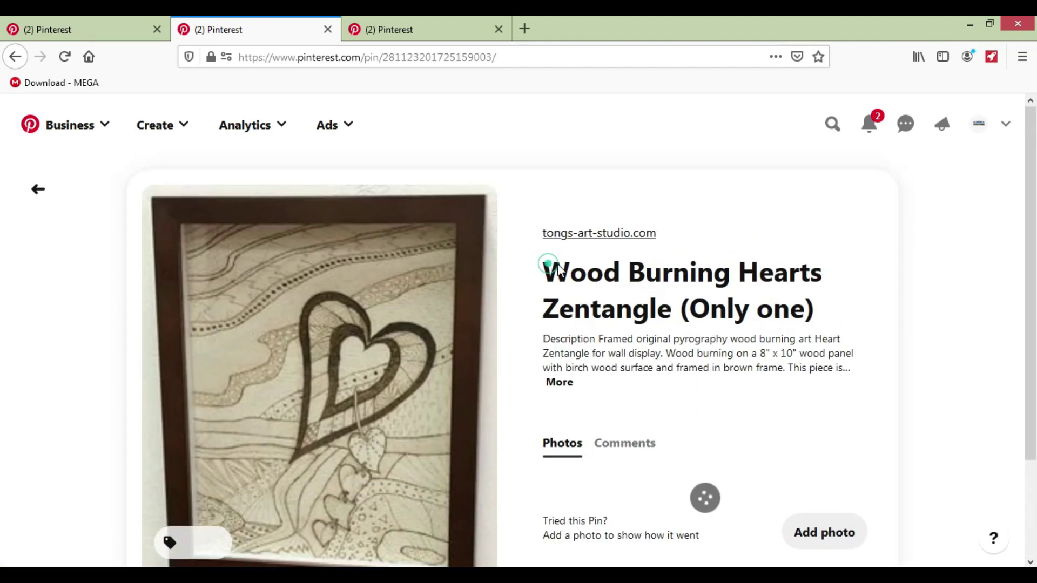
left_click(563, 391)
scroll(621, 399, "down", 3)
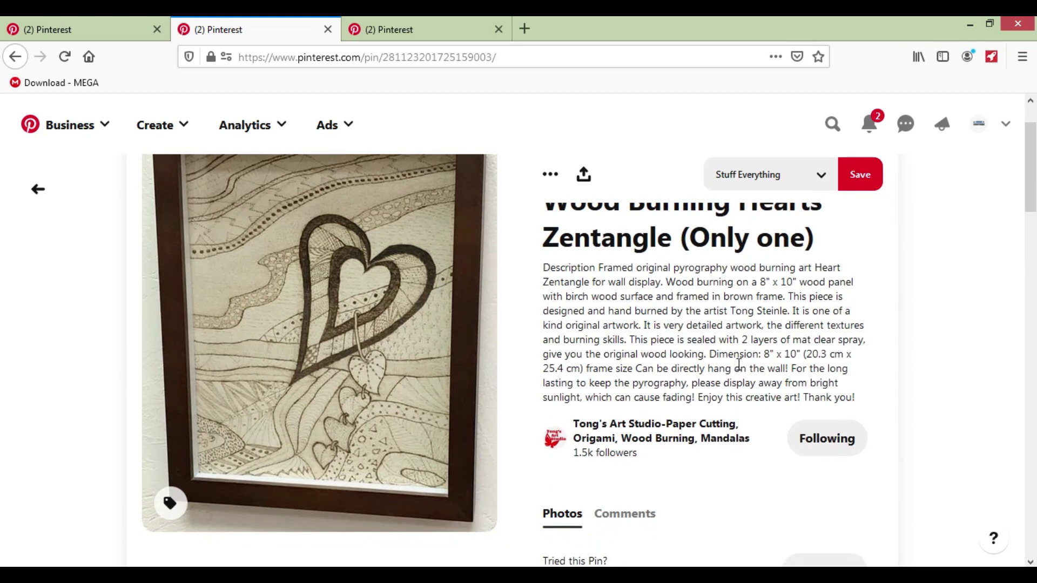
scroll(737, 368, "down", 3)
scroll(658, 324, "up", 2)
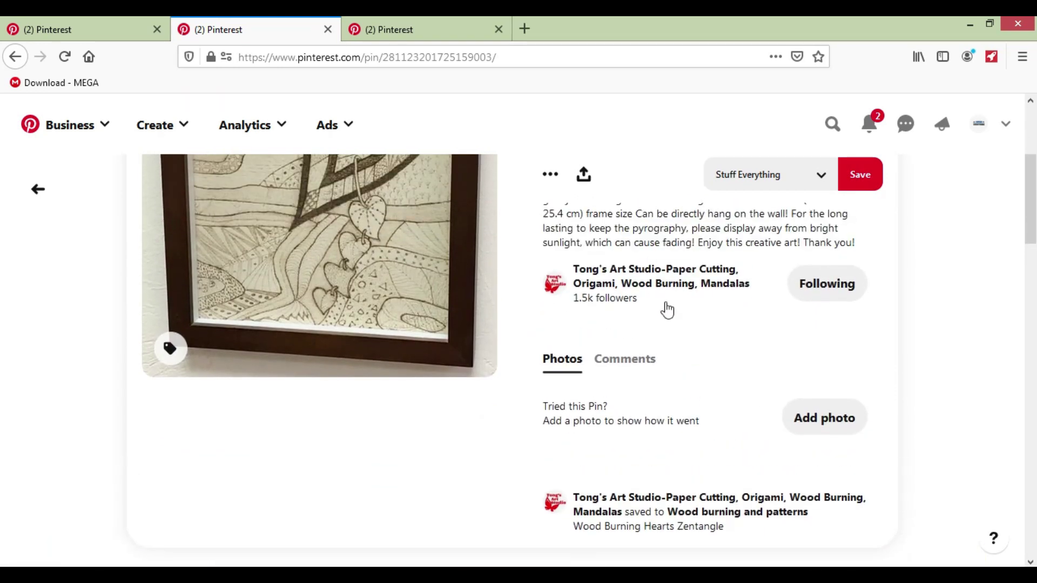
Review the Wood Burning Hearts Zentangle pin's description, the board it was saved to and the similar pins beneath it.
scroll(687, 370, "up", 1)
scroll(290, 260, "down", 1)
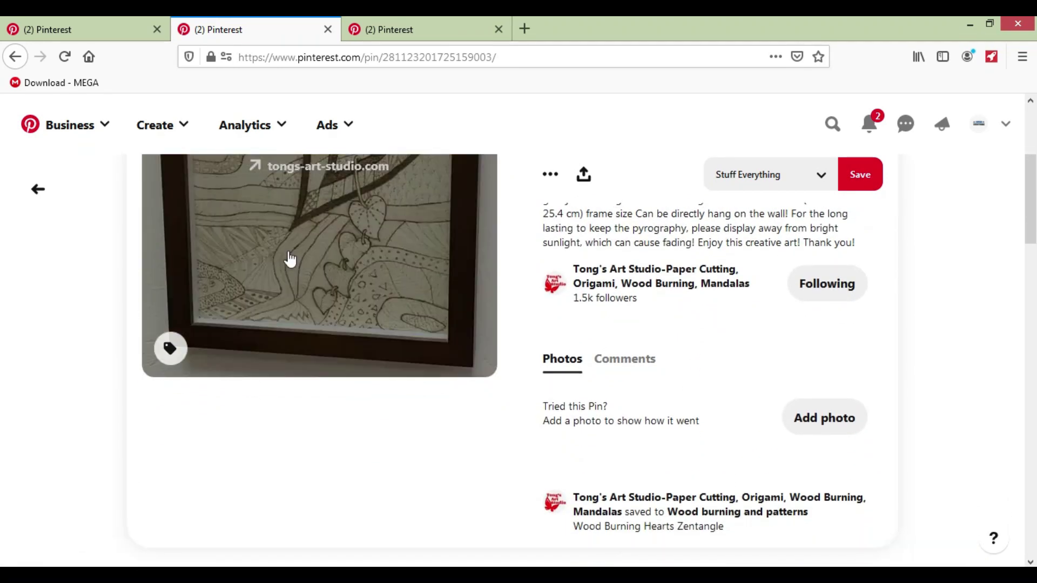
scroll(315, 285, "up", 3)
scroll(342, 340, "down", 5)
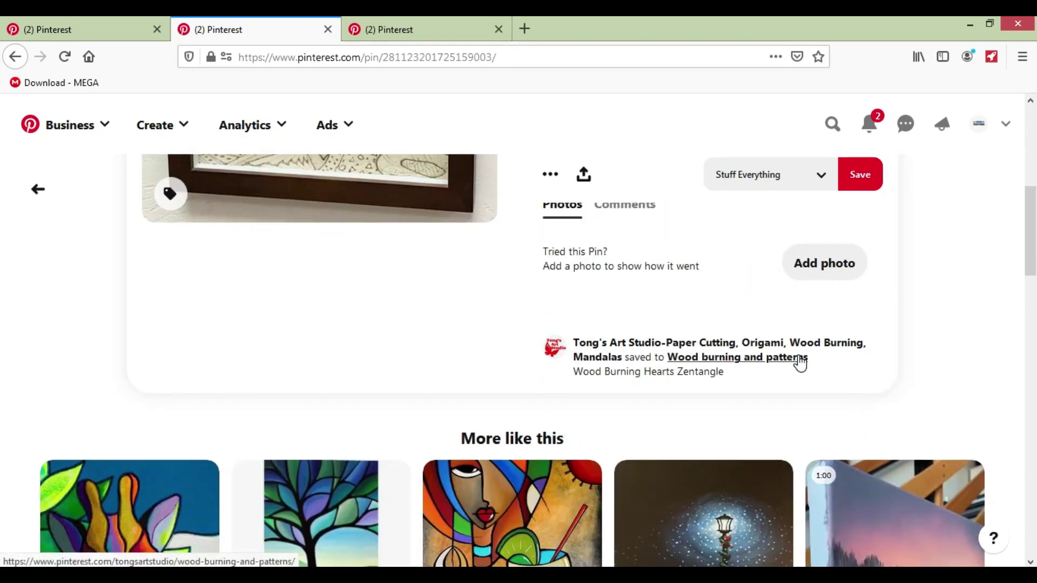
scroll(799, 362, "up", 7)
scroll(840, 399, "down", 4)
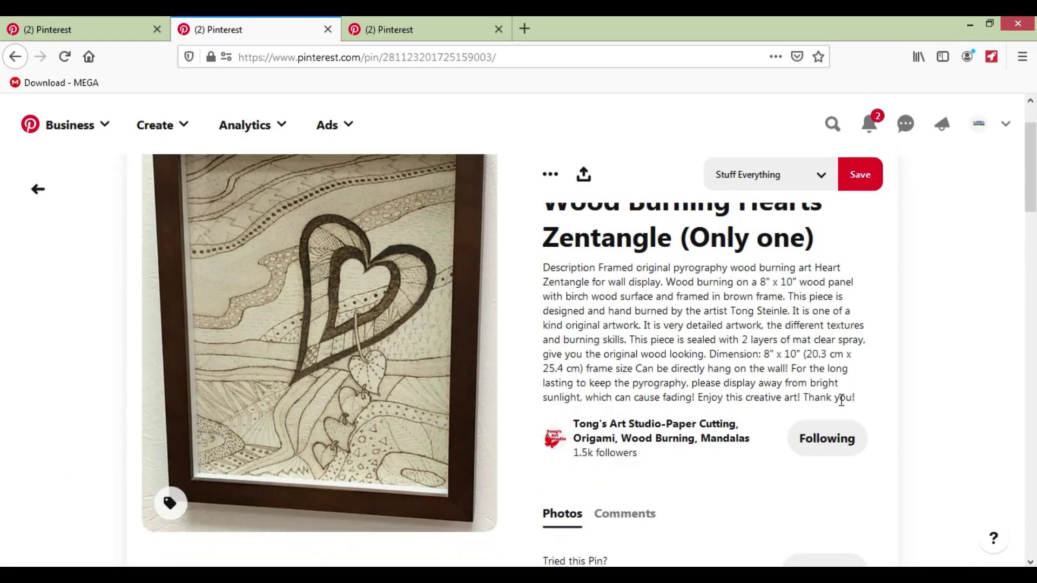
scroll(564, 425, "down", 4)
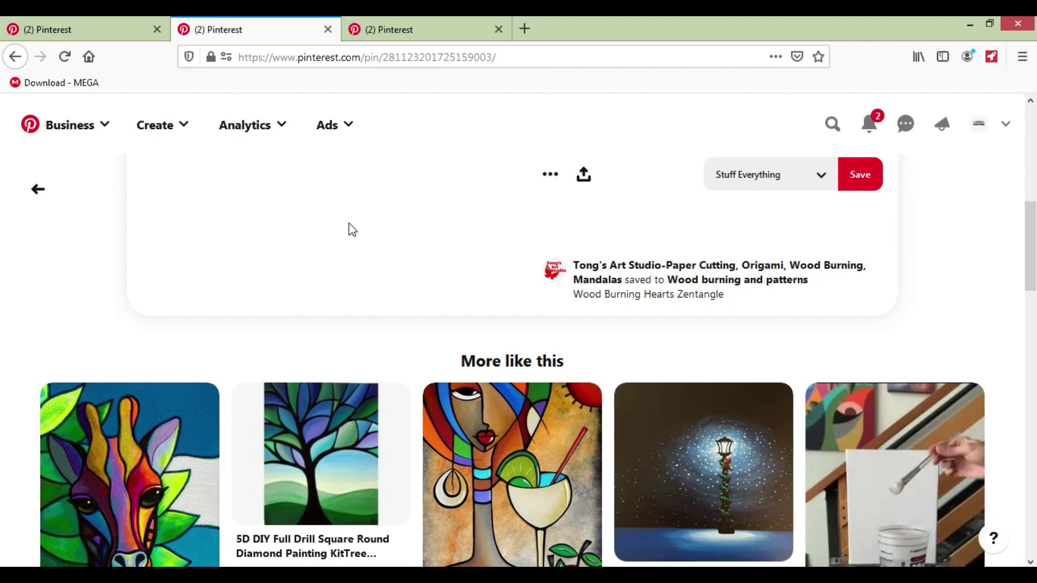
scroll(390, 300, "up", 5)
scroll(393, 308, "up", 3)
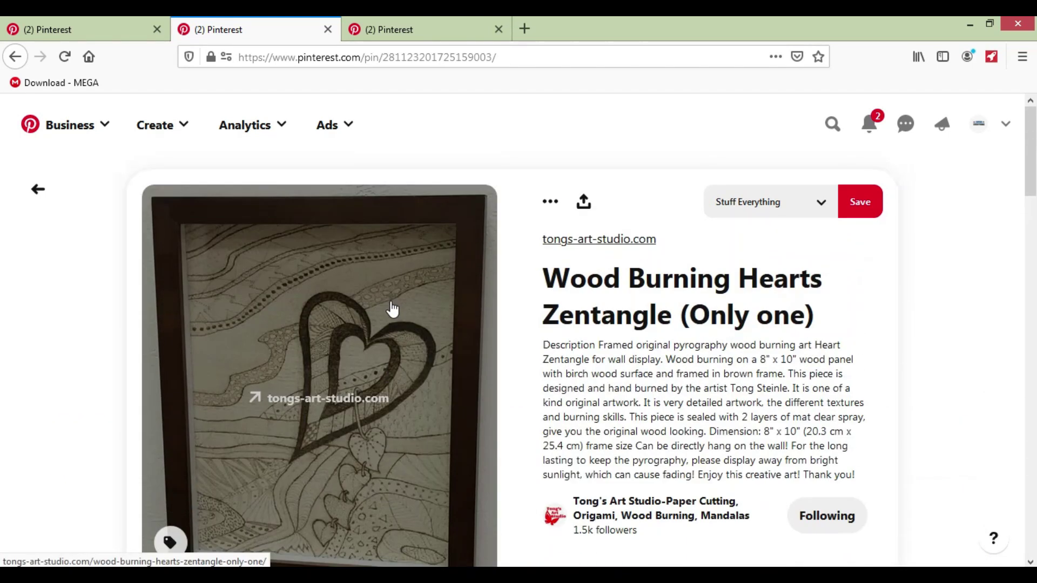
Return to the Tong's Art Studio profile and look back over its created pins and monthly viewers.
left_click(39, 197)
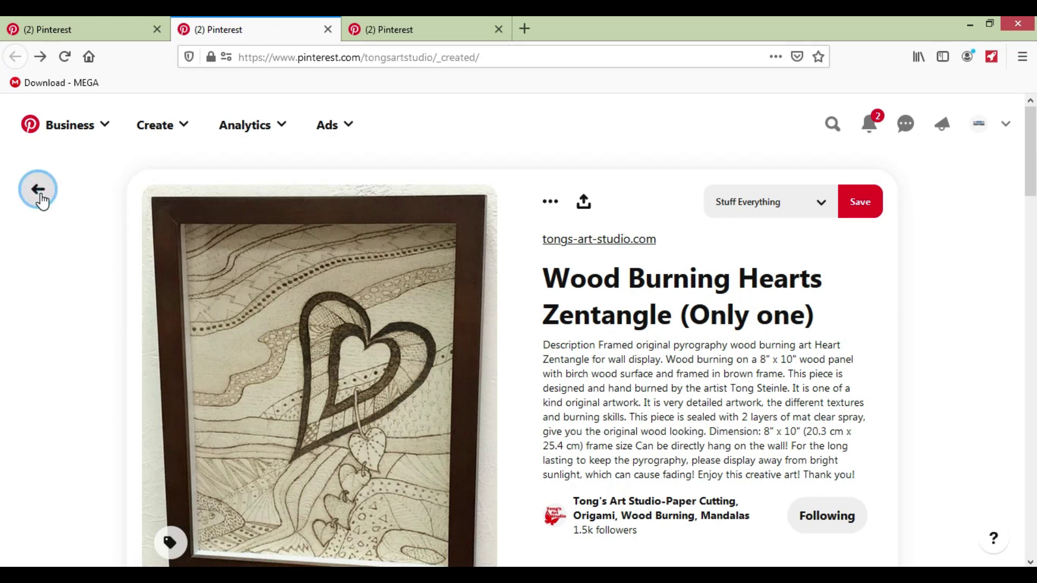
scroll(474, 303, "up", 5)
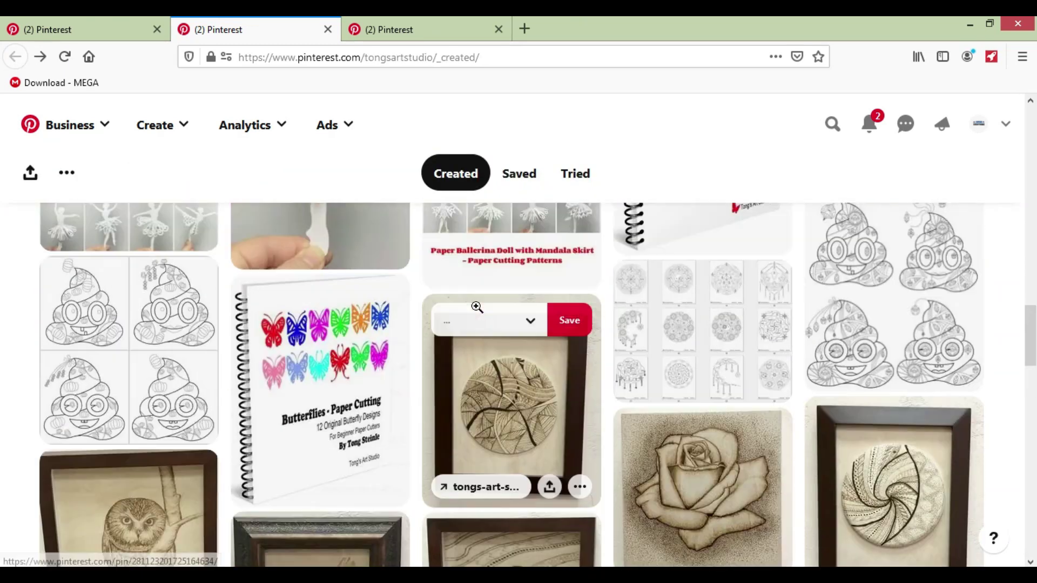
scroll(478, 309, "up", 5)
scroll(479, 313, "down", 5)
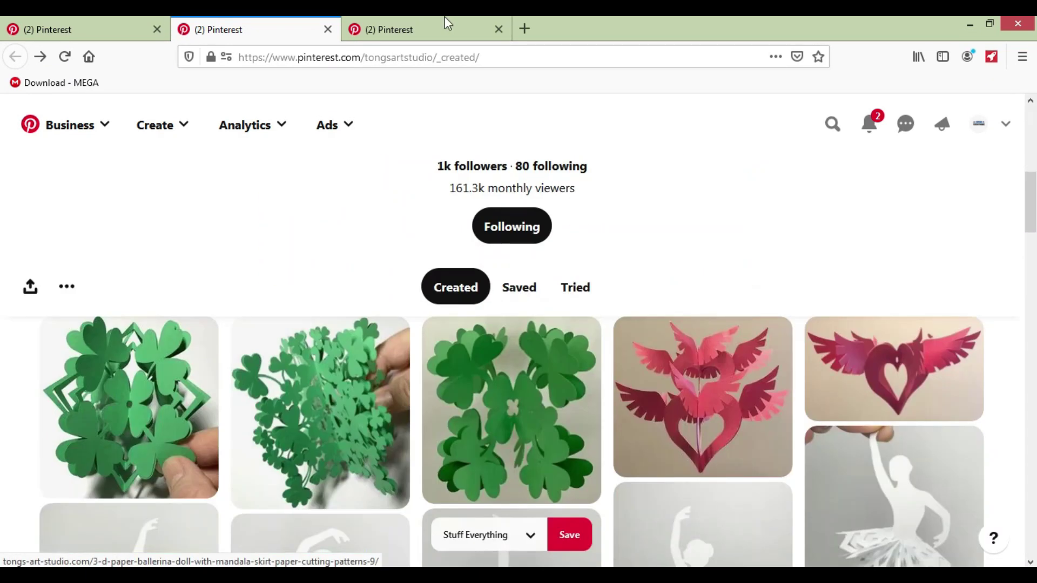
Close the Tong's Art Studio profile and check the follower and monthly viewer figures and first pins of Cutting Edge Wood Creations.
left_click(423, 30)
scroll(556, 375, "down", 4)
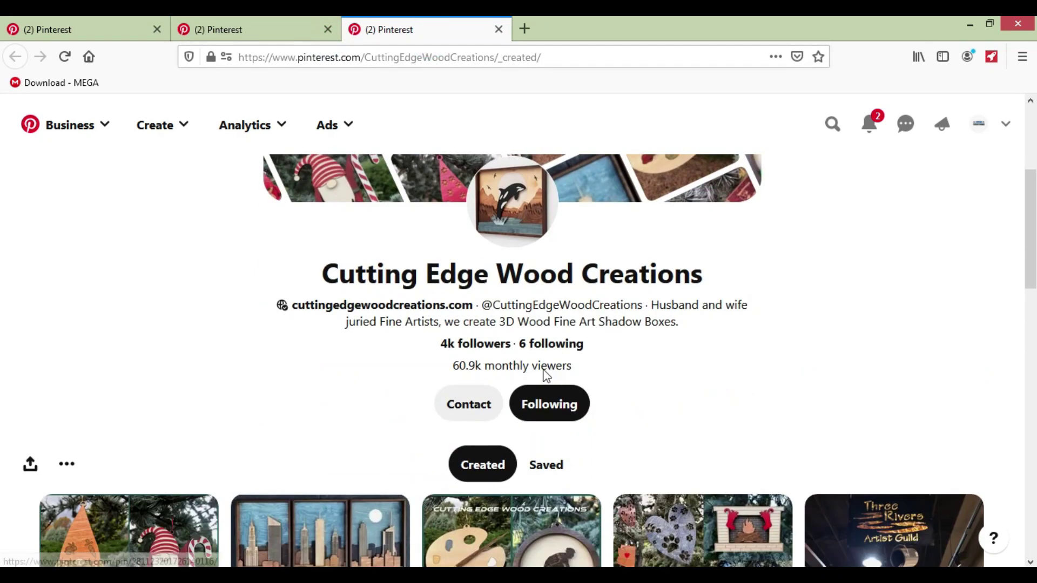
key("ctrl+w")
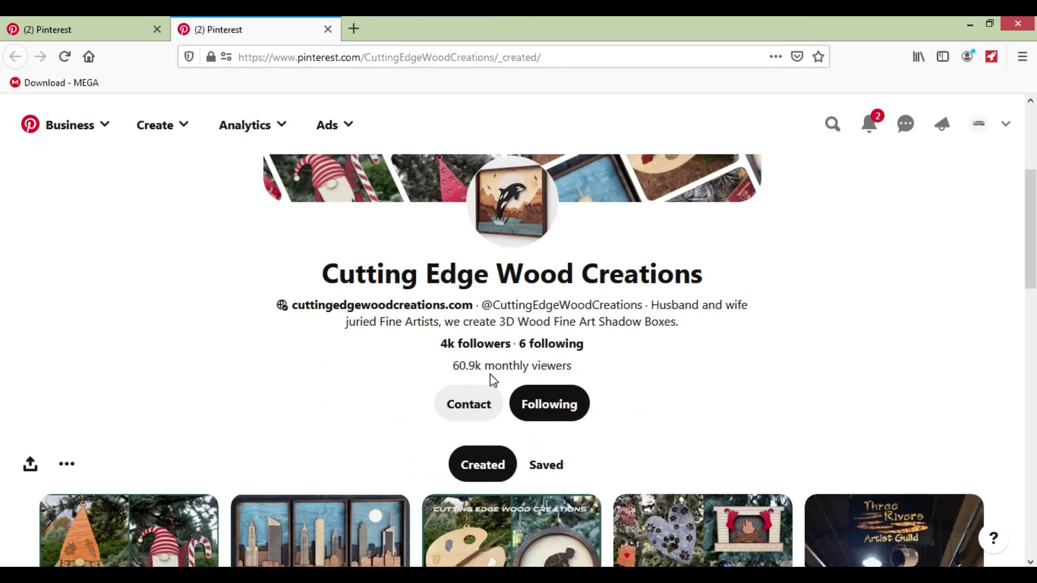
scroll(491, 372, "down", 4)
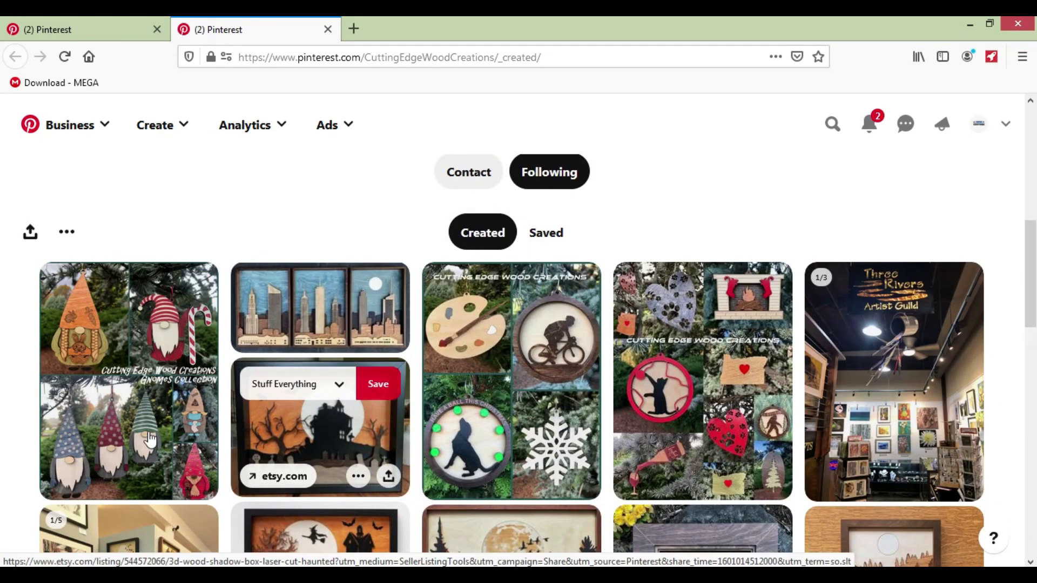
Open the "Gnome(s) for the Holidays!!" pin, read its description and return to the profile.
left_click(132, 416)
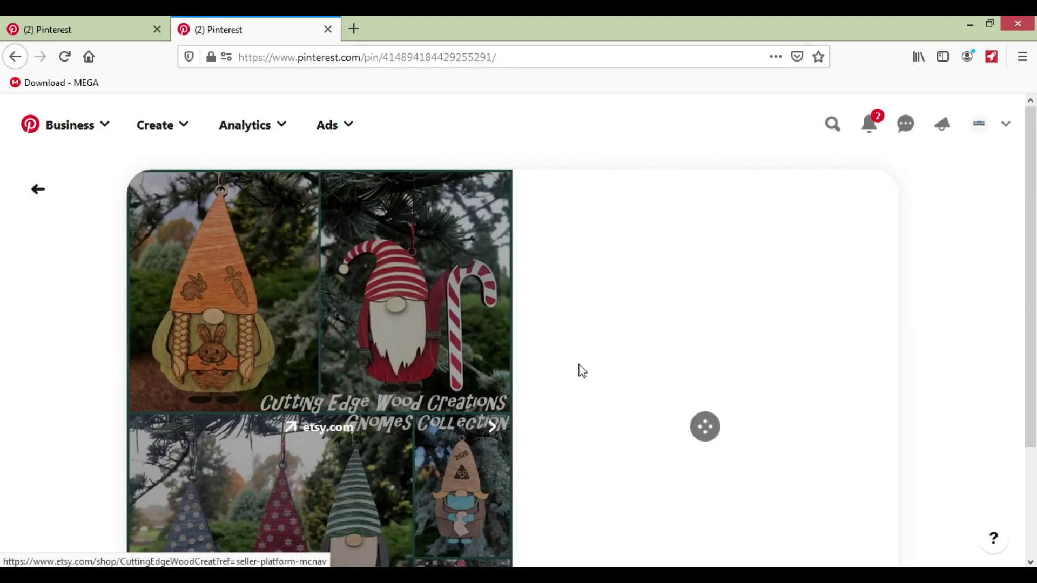
scroll(583, 365, "down", 5)
scroll(578, 367, "up", 3)
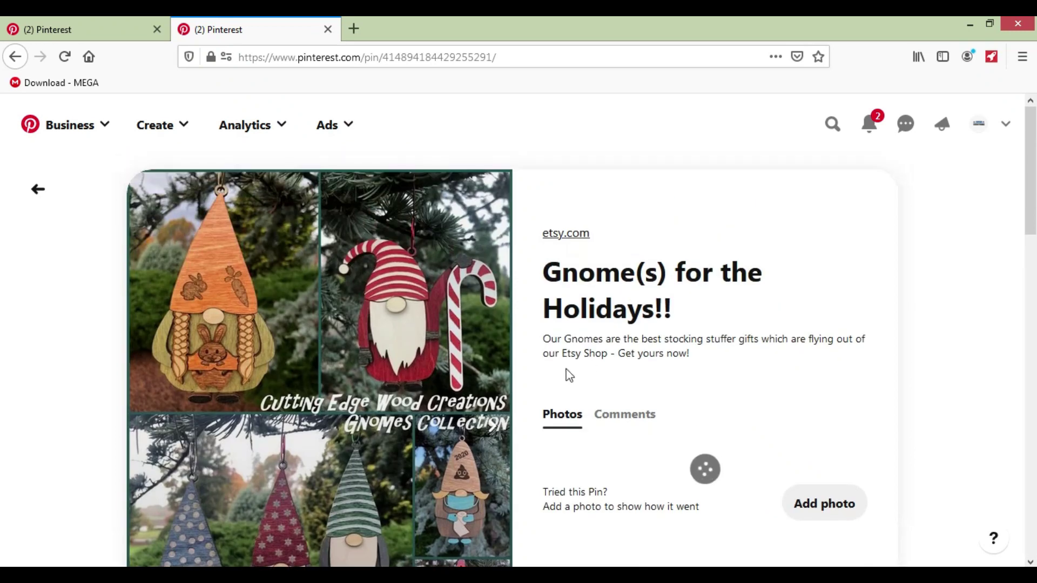
scroll(37, 197, "up", 1)
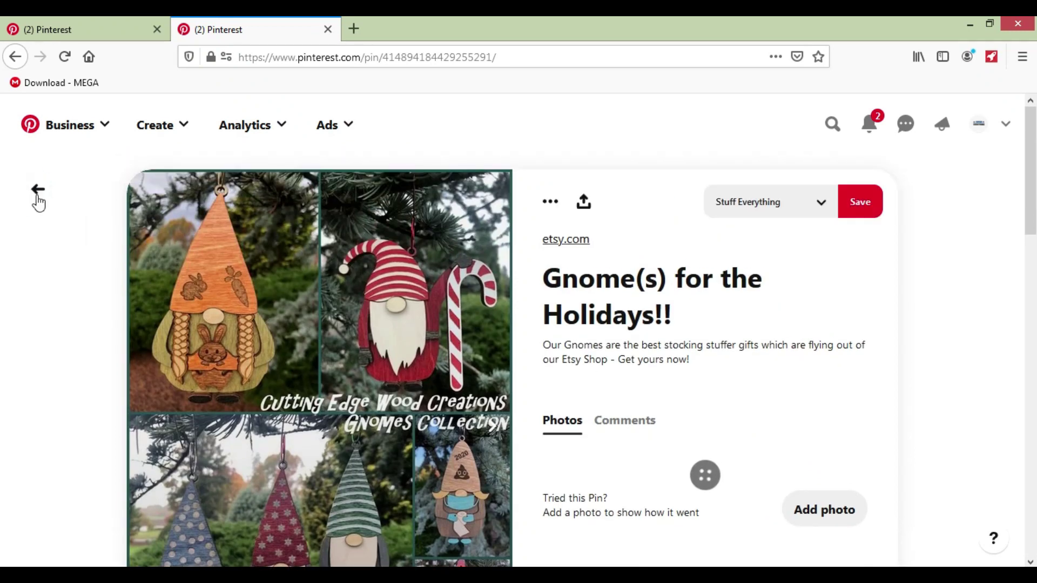
left_click(38, 201)
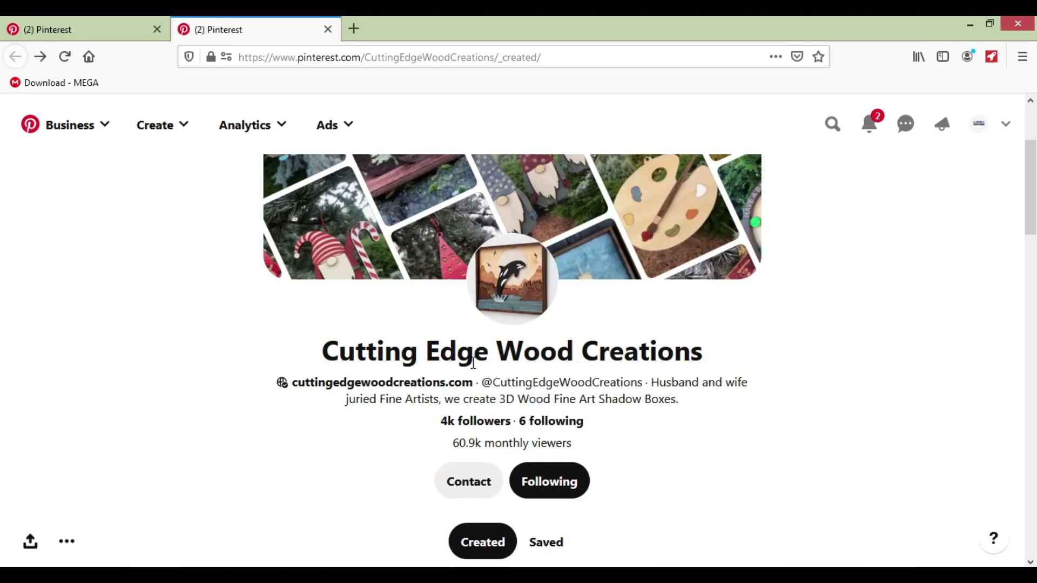
Read the bio of Cutting Edge Wood Creations, browse its created wood art pins and close the profile.
mouse_move(286, 386)
left_click_drag(560, 394, 671, 414)
left_click(551, 398)
scroll(550, 398, "down", 10)
scroll(589, 407, "down", 10)
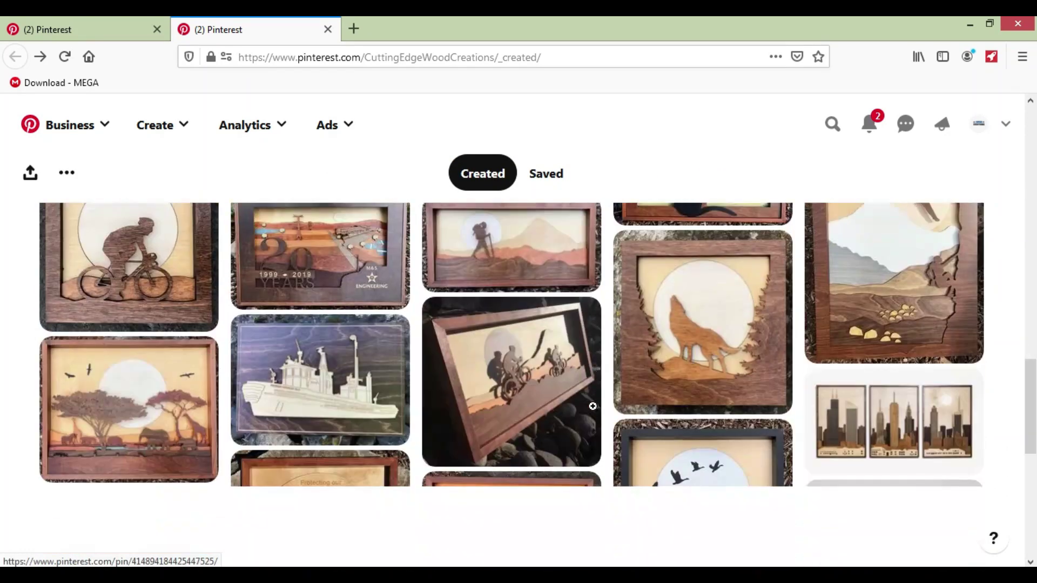
key("F5")
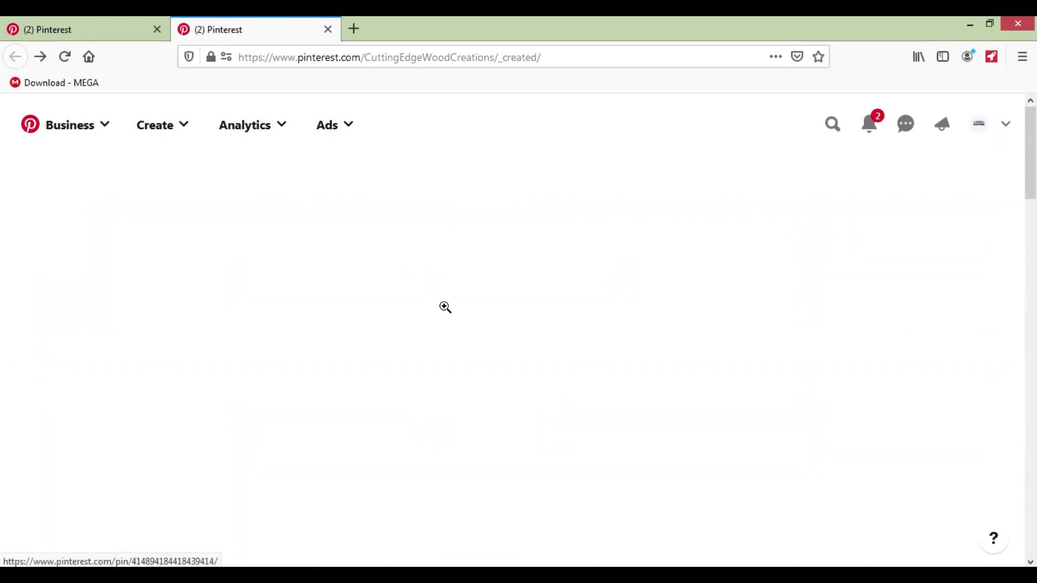
left_click(328, 30)
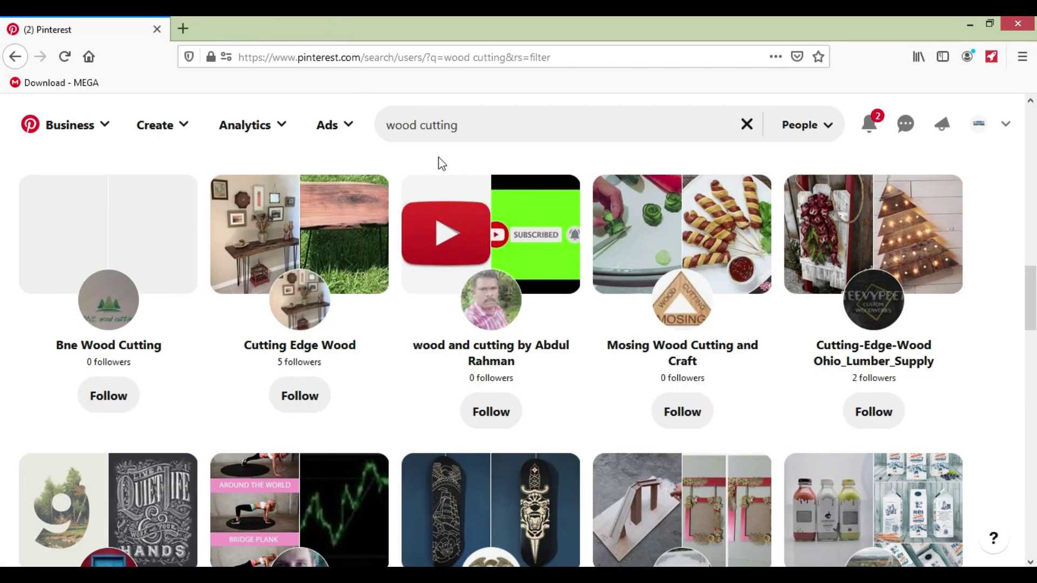
Open the account's own Stuff Everything profile and review its monthly viewers and created pins' statistics.
scroll(662, 278, "up", 10)
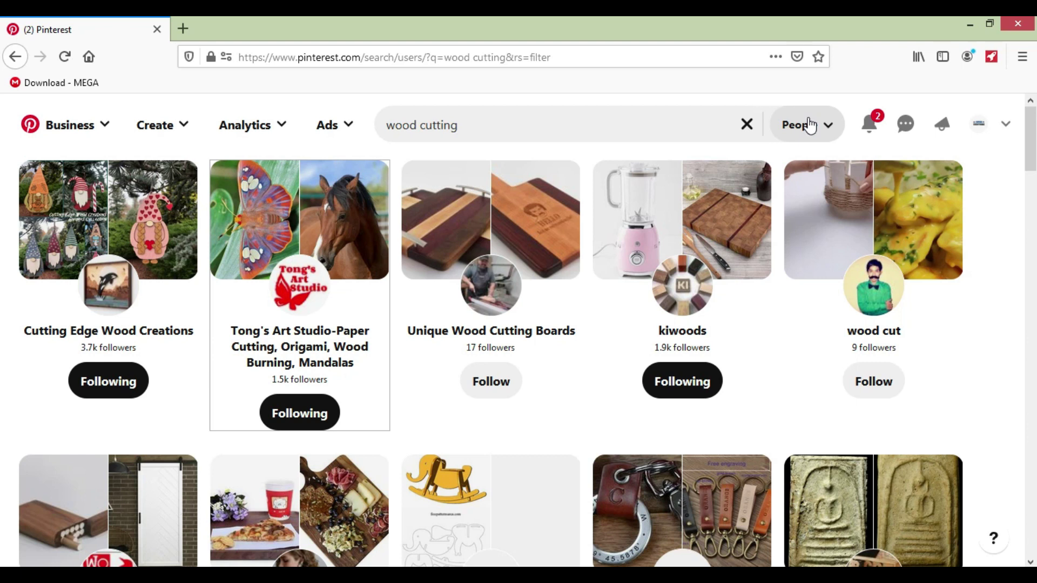
left_click(978, 132)
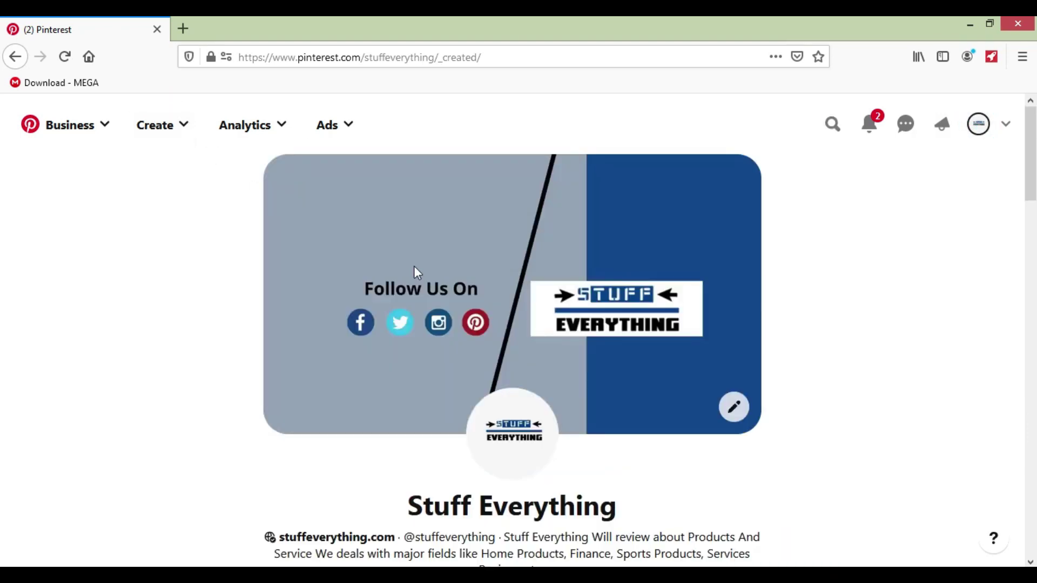
scroll(506, 316, "down", 10)
scroll(506, 316, "up", 3)
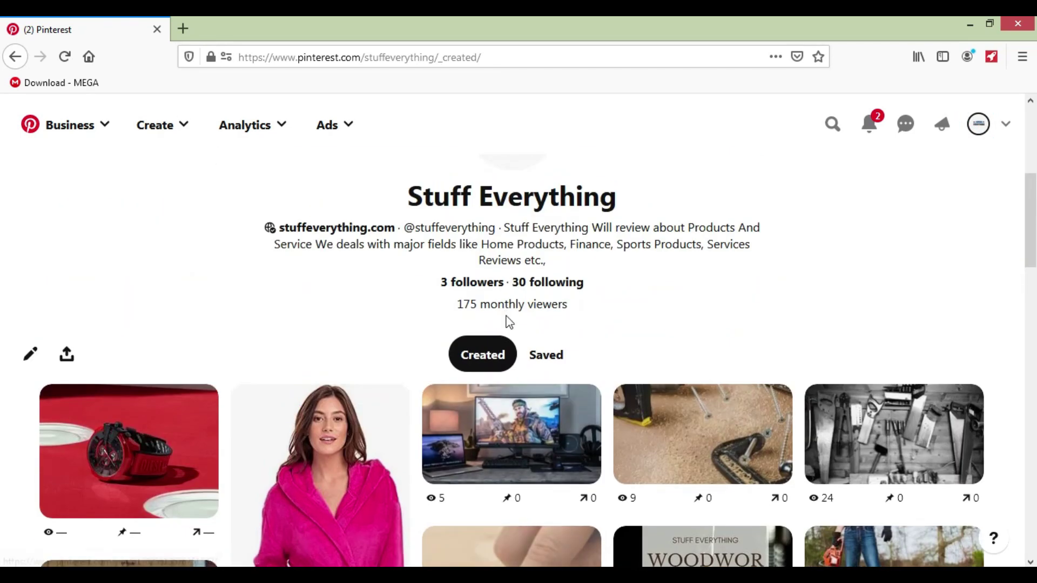
scroll(540, 303, "down", 3)
scroll(678, 335, "up", 3)
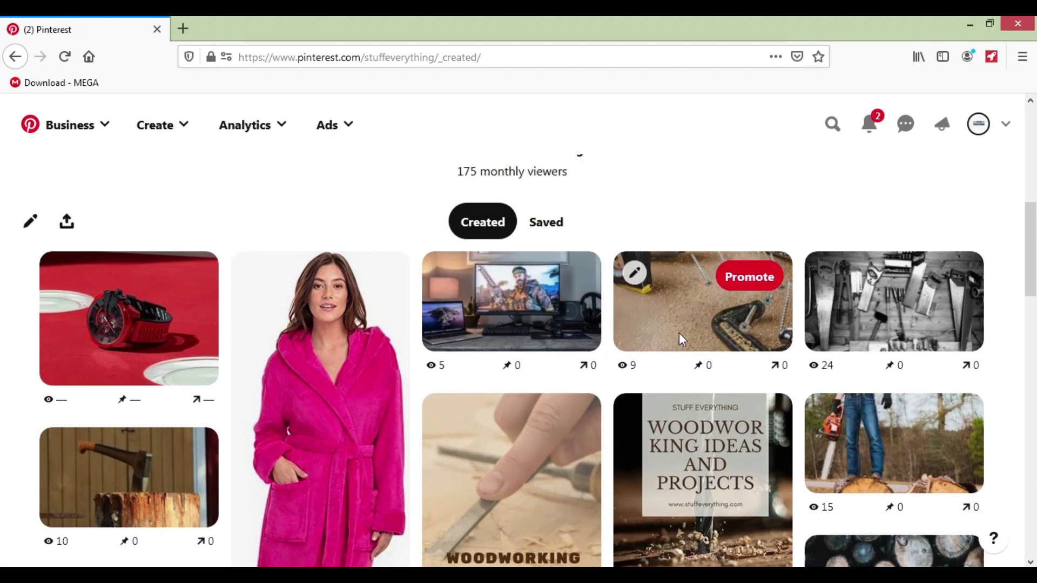
Open stuffeverything.com in a new tab and look over the blog posts on its home page.
left_click(184, 30)
type("stuffeverything.com/")
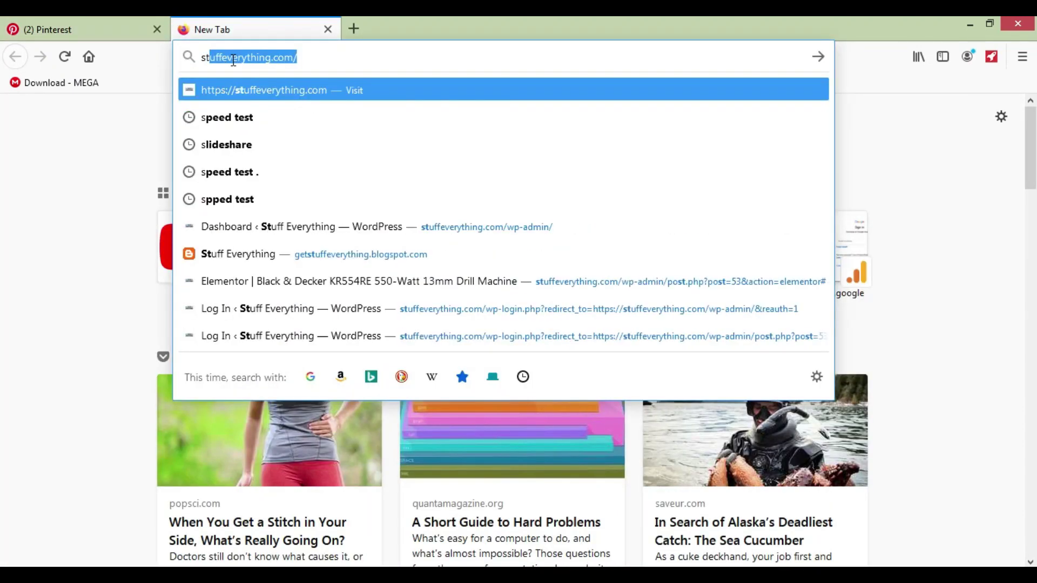
key("Return")
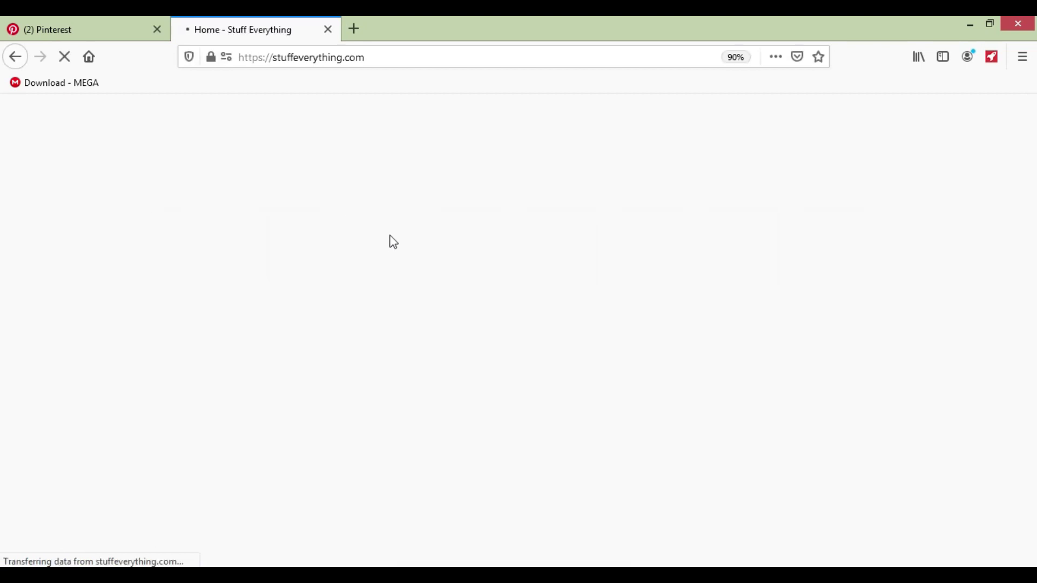
scroll(391, 241, "down", 10)
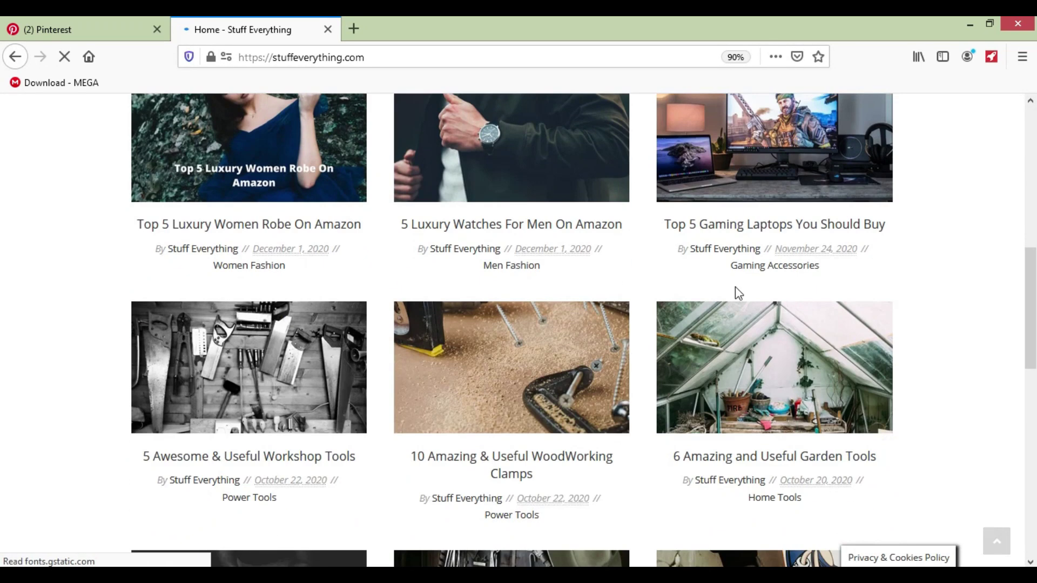
scroll(699, 227, "down", 3)
scroll(258, 317, "up", 4)
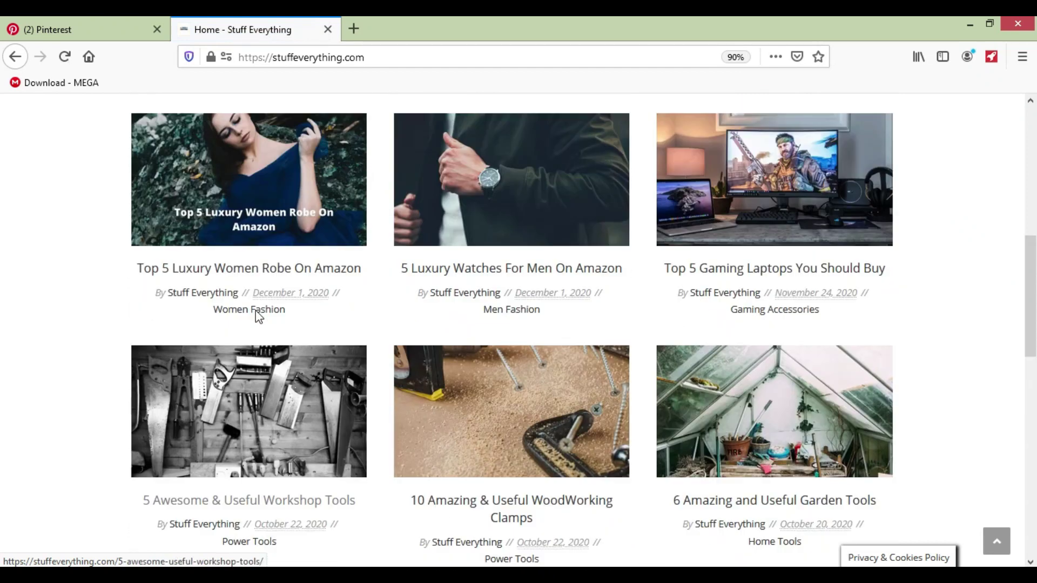
Open the "5 Awesome & Useful Workshop Tools" post in its own tab and switch to it.
scroll(268, 340, "down", 4)
middle_click(240, 312)
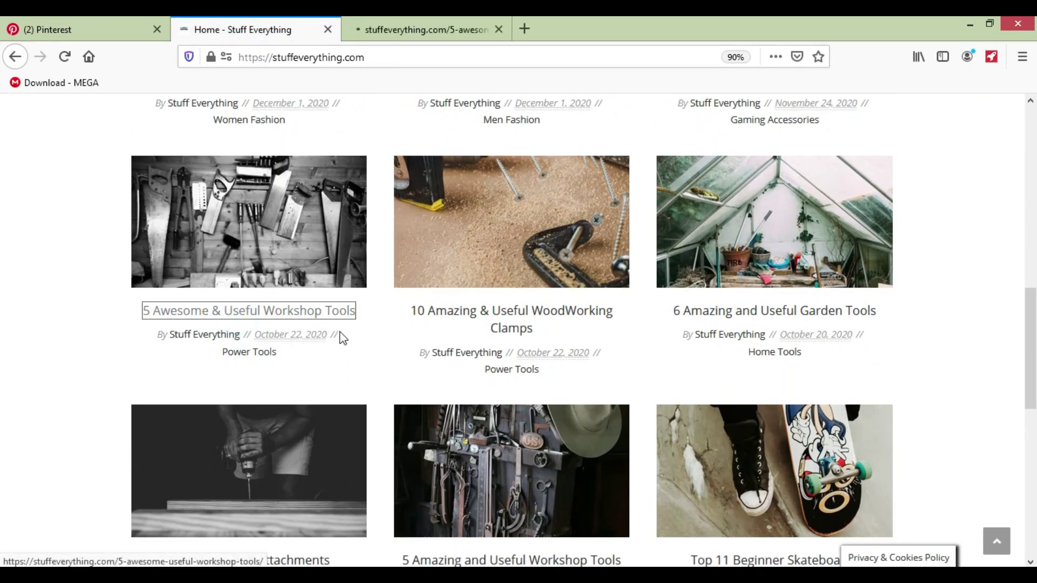
left_click(384, 30)
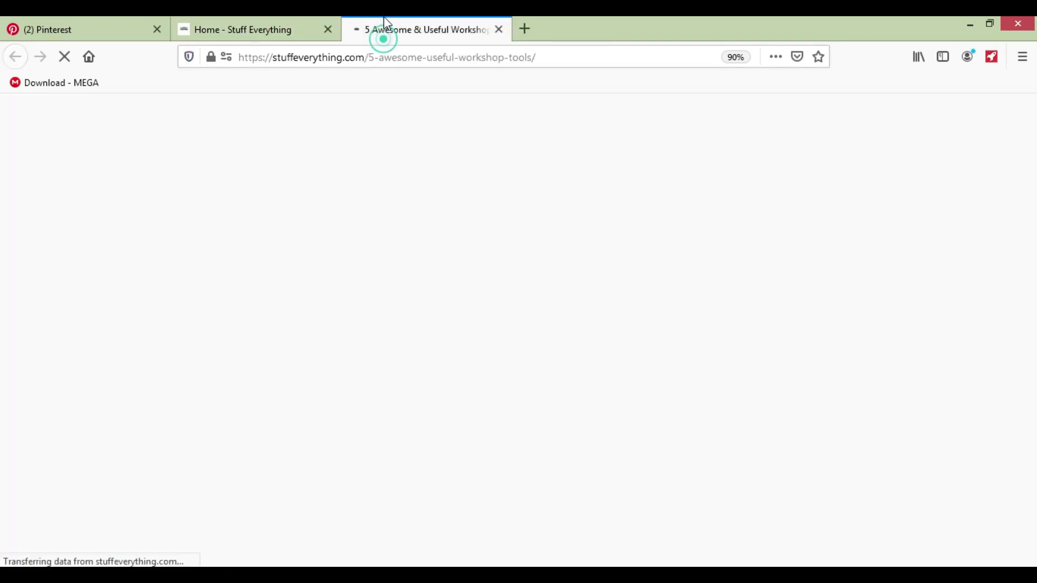
Open unsplash.com in a new tab.
left_click(527, 29)
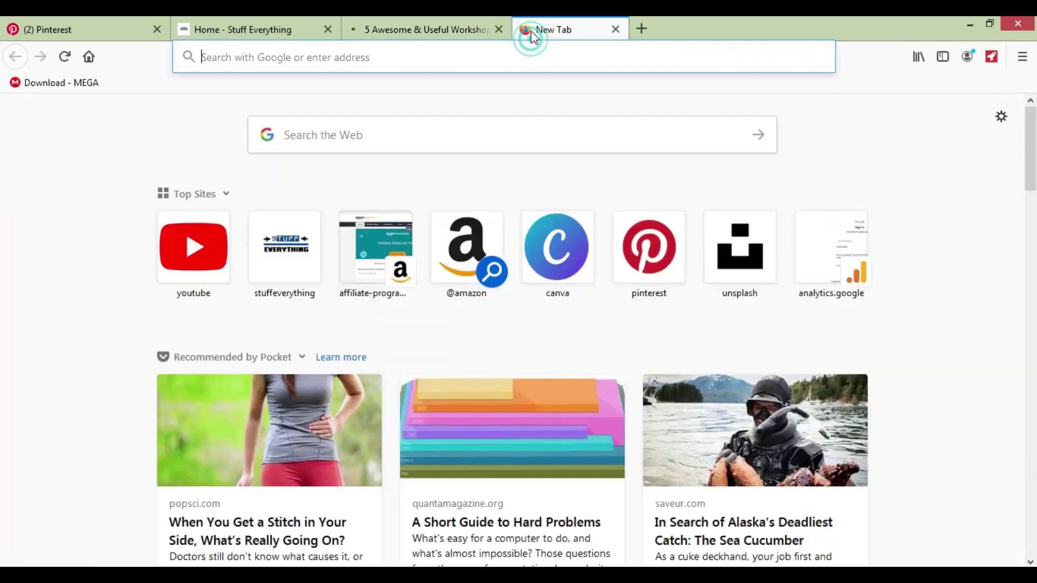
type("unsplash.com")
key("Return")
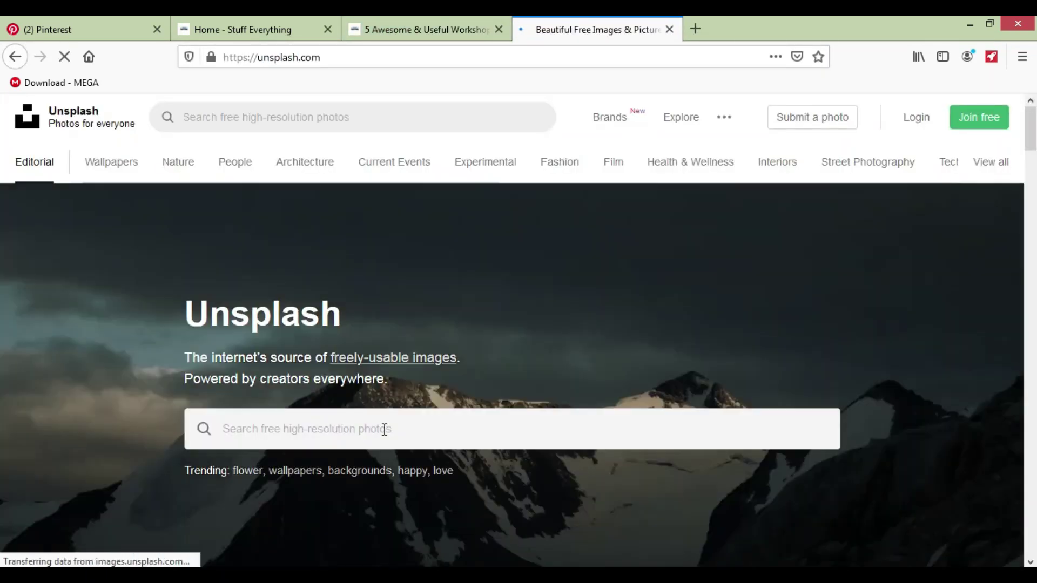
Search Unsplash for "workshop" photos.
left_click(384, 430)
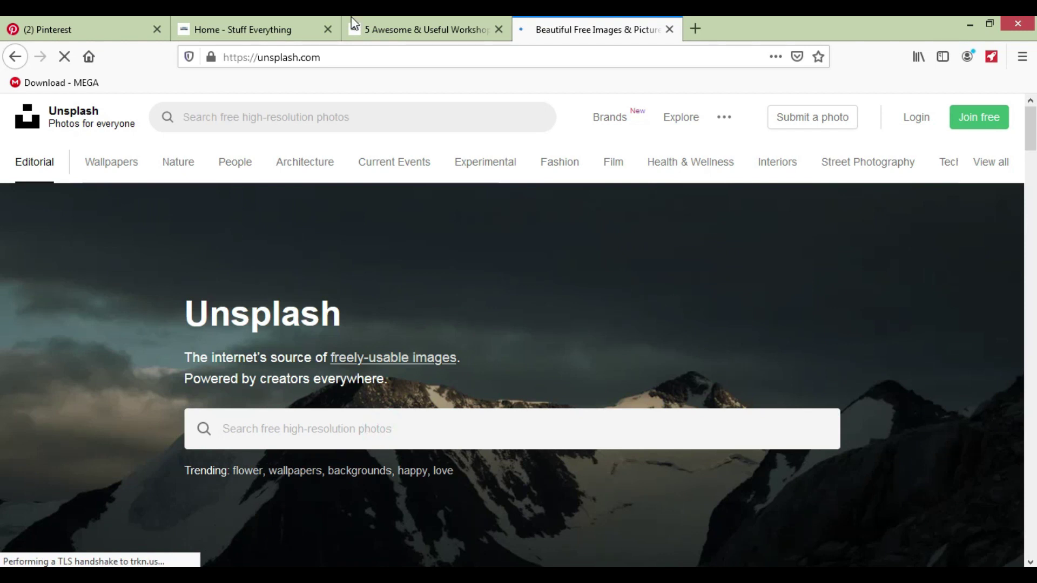
left_click(331, 418)
type("workshop")
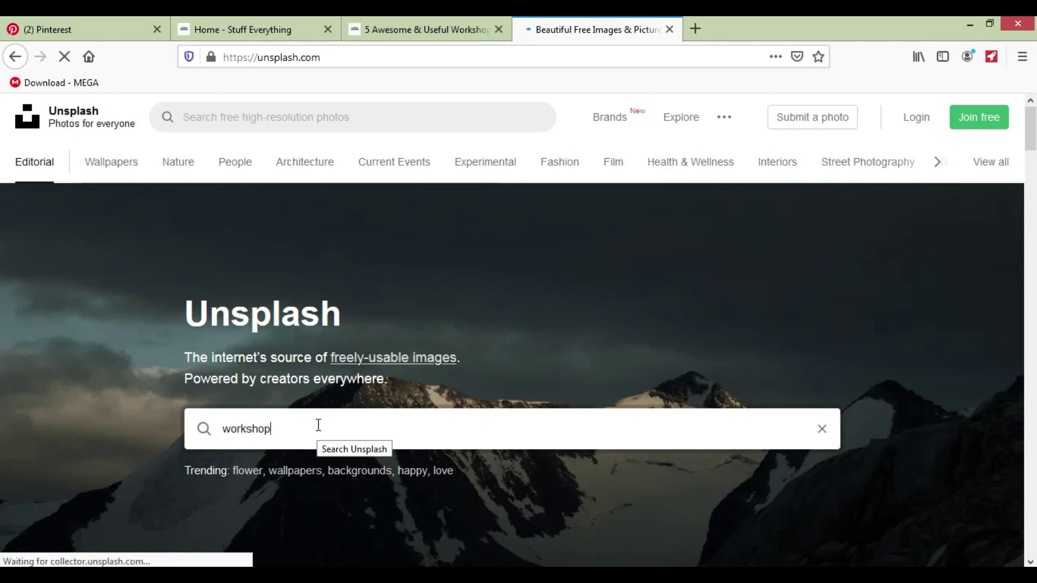
key("Return")
Download the photo of hand saws and chisels hanging on a wooden workshop wall, and close the Unsplash tab.
scroll(276, 429, "down", 2)
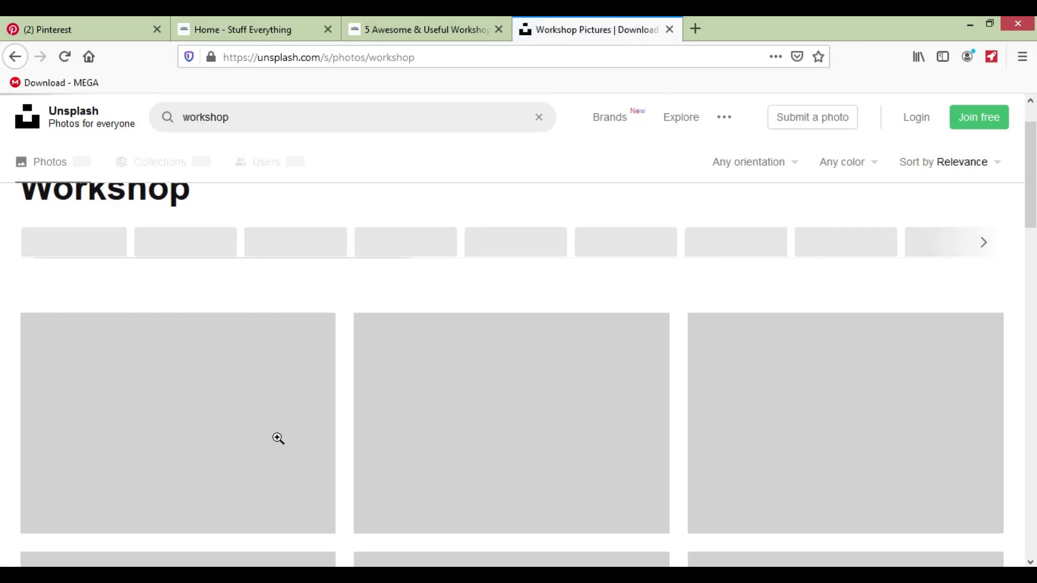
scroll(277, 437, "down", 10)
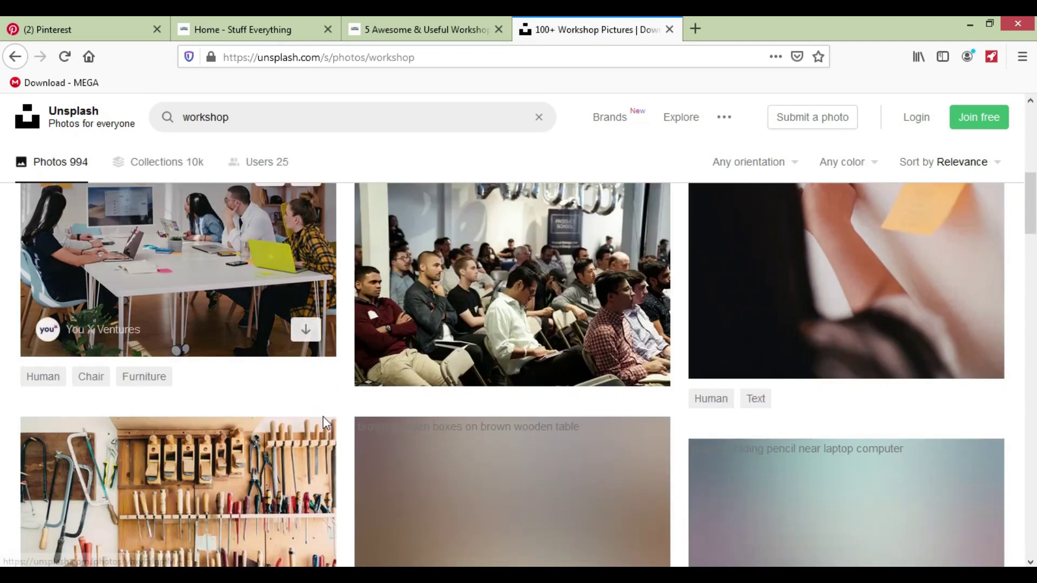
scroll(168, 351, "down", 3)
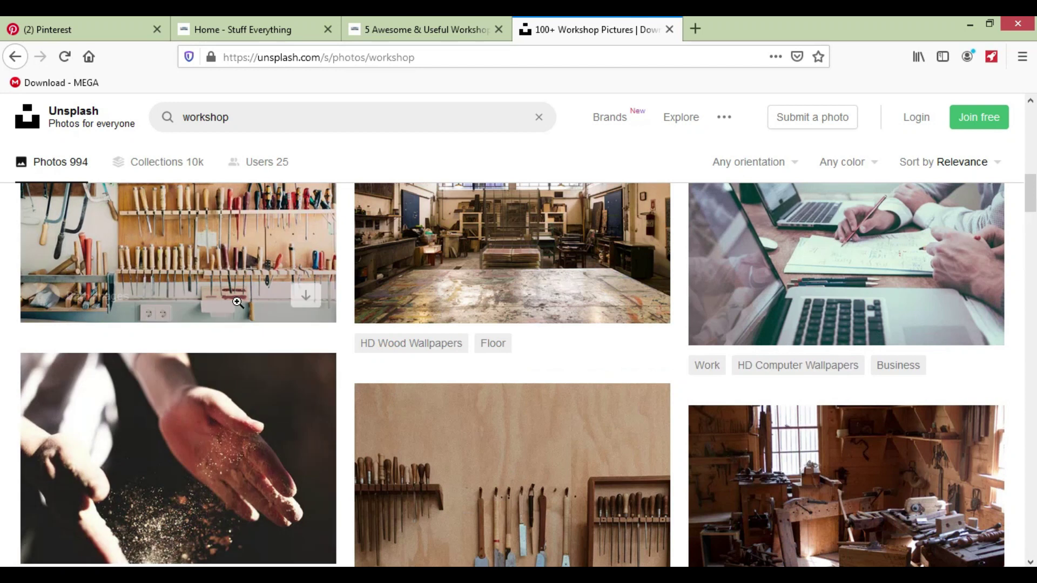
scroll(405, 380, "down", 6)
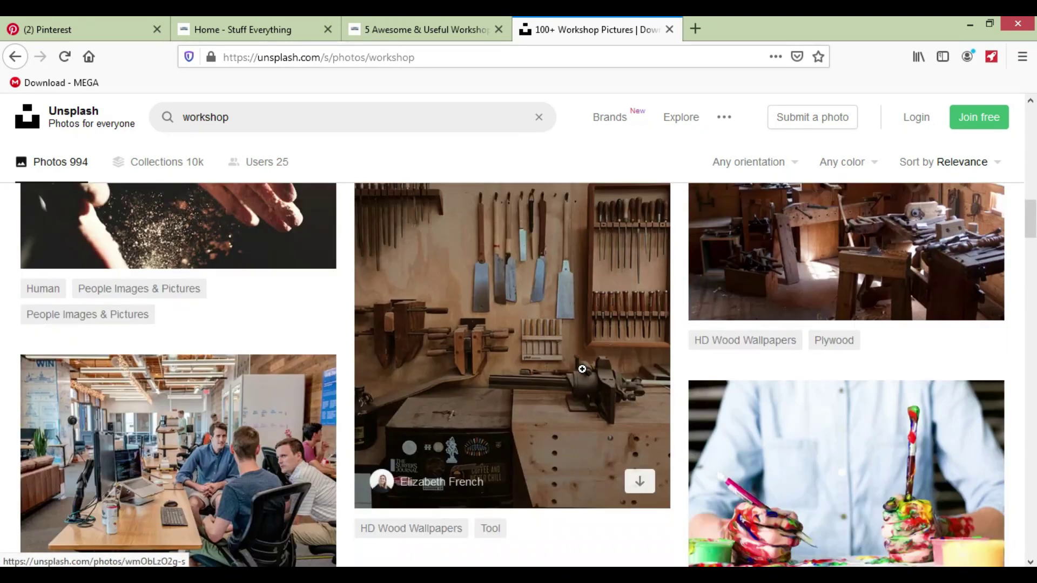
left_click(641, 391)
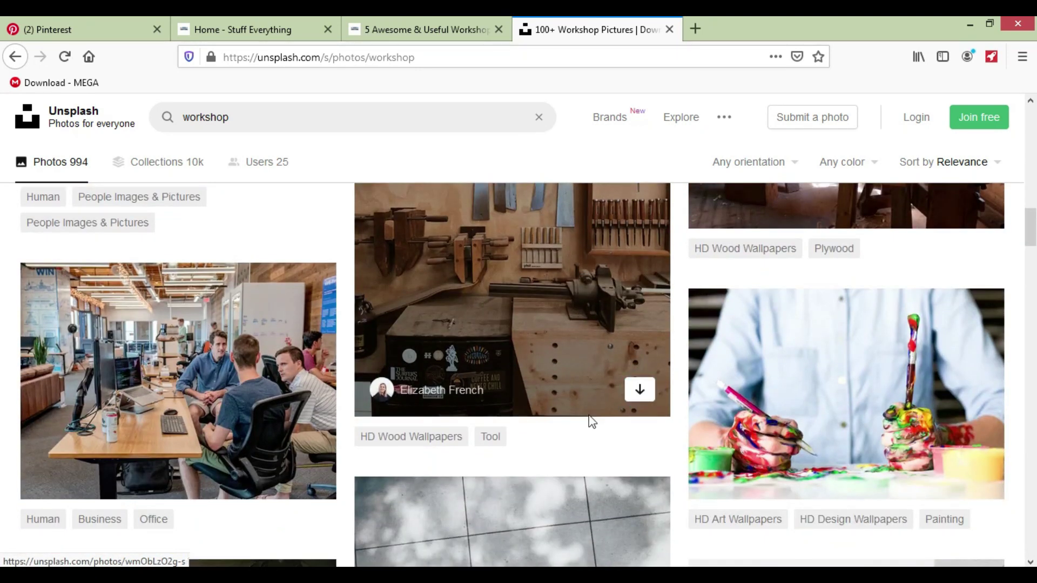
scroll(543, 373, "up", 8)
left_click(673, 393)
left_click(669, 29)
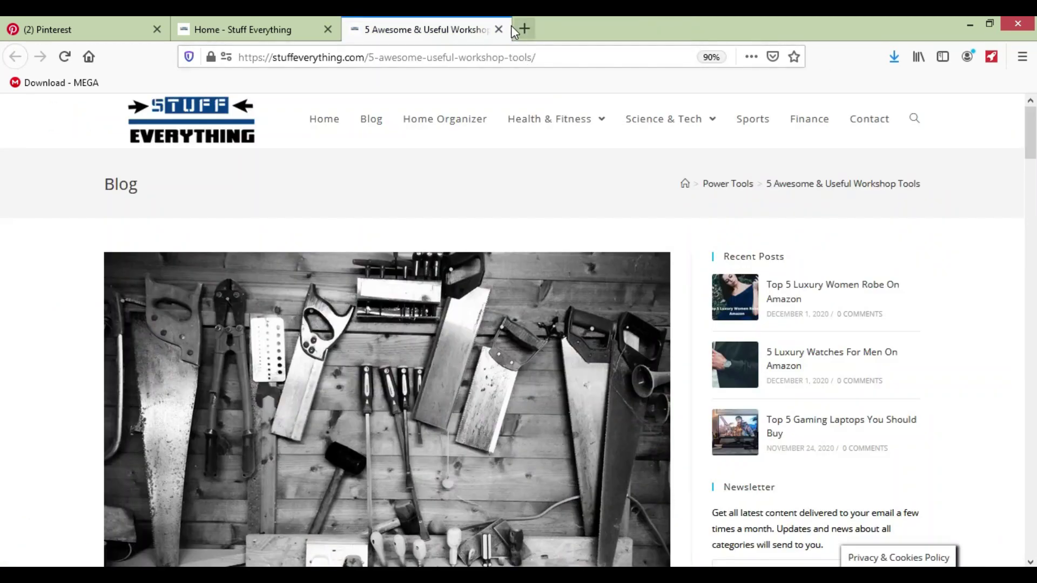
Close the workshop tools post and open canva.com in a new tab.
left_click(521, 29)
left_click(499, 29)
left_click(505, 59)
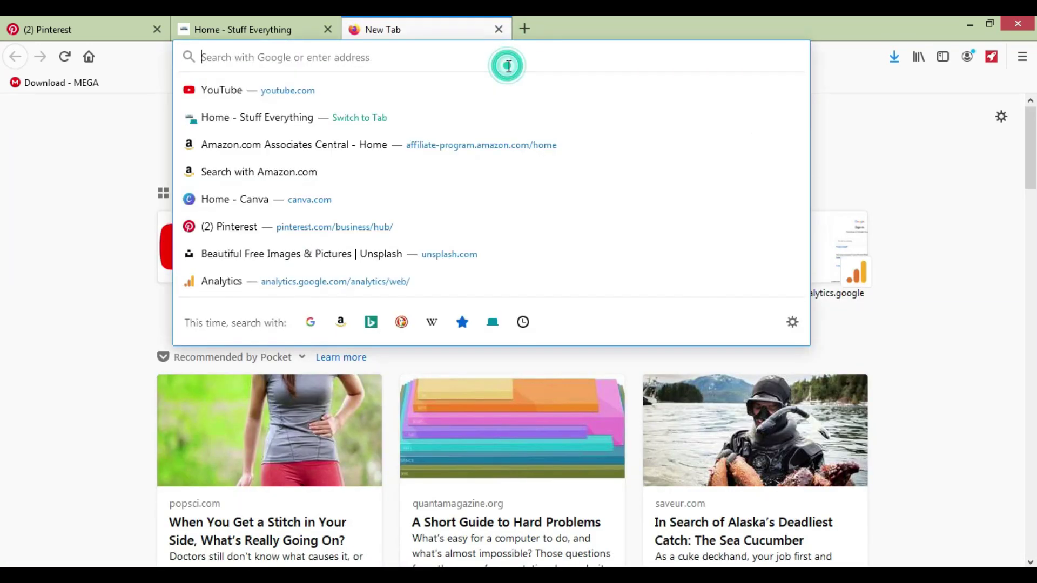
type("vs")
type("ca")
key("BackSpace")
key("BackSpace")
key("BackSpace")
type("can")
key("Return")
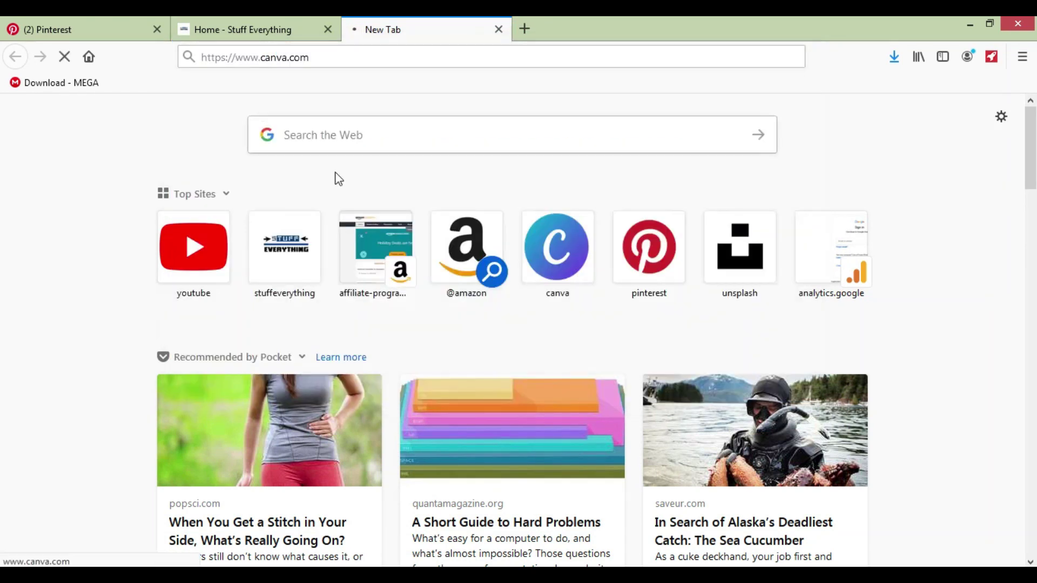
left_click(214, 24)
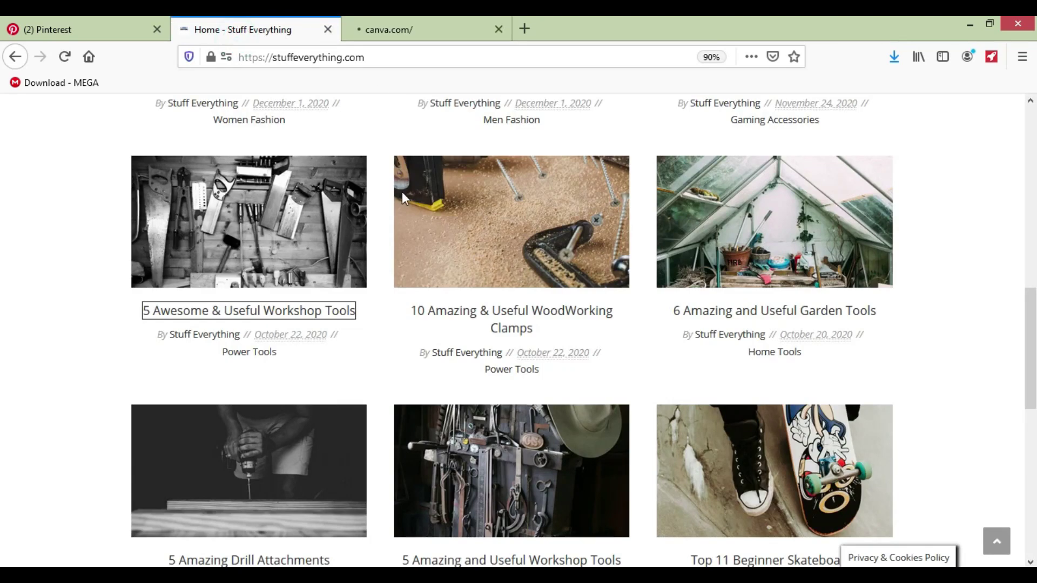
scroll(402, 192, "up", 10)
left_click(49, 29)
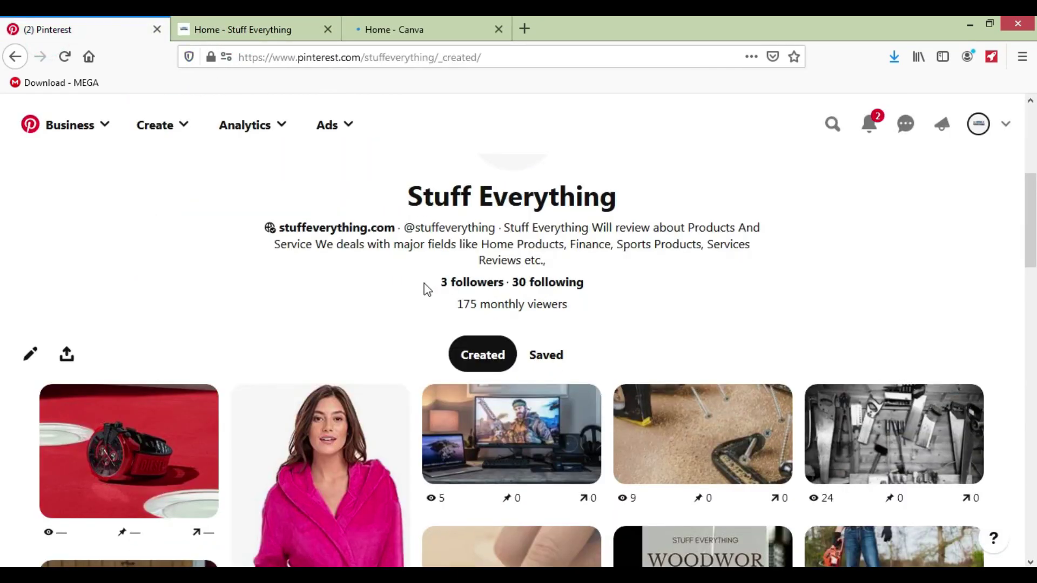
scroll(413, 290, "down", 5)
Return to Canva, search for "pint" and show the Pinterest Pin templates.
left_click(412, 24)
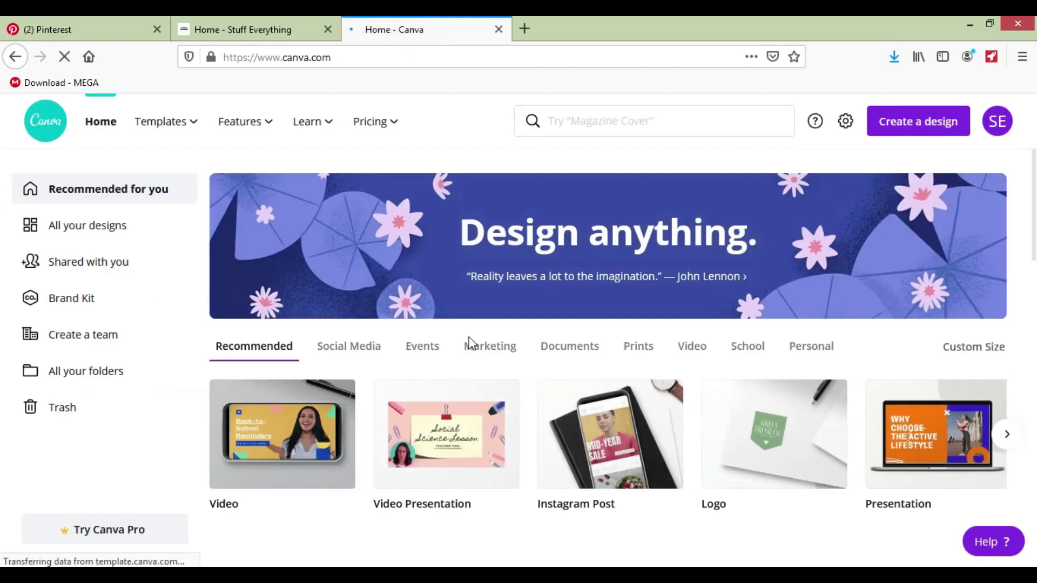
scroll(461, 352, "down", 2)
scroll(513, 365, "up", 2)
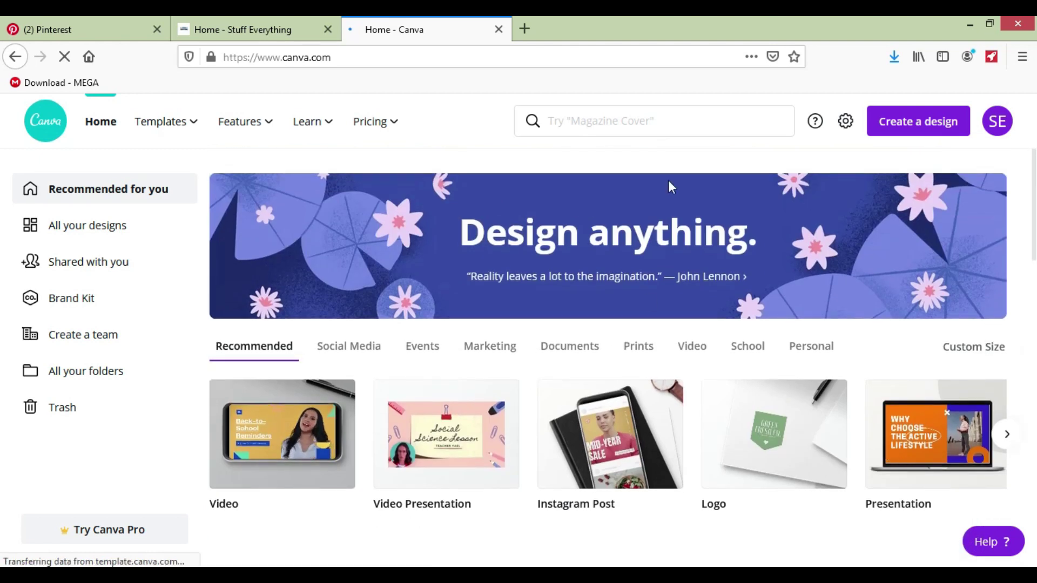
left_click(641, 121)
type("pint")
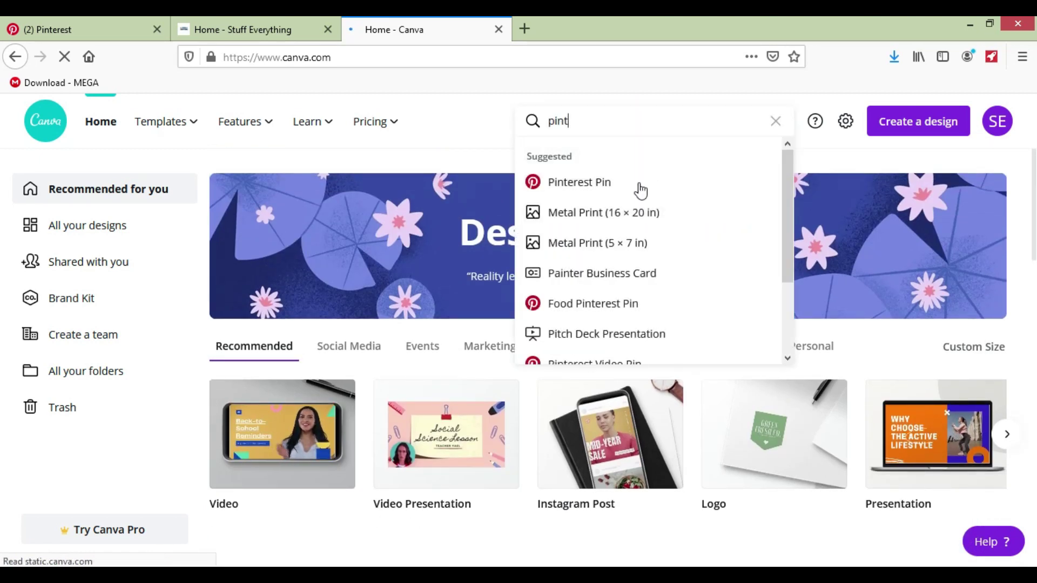
left_click(623, 193)
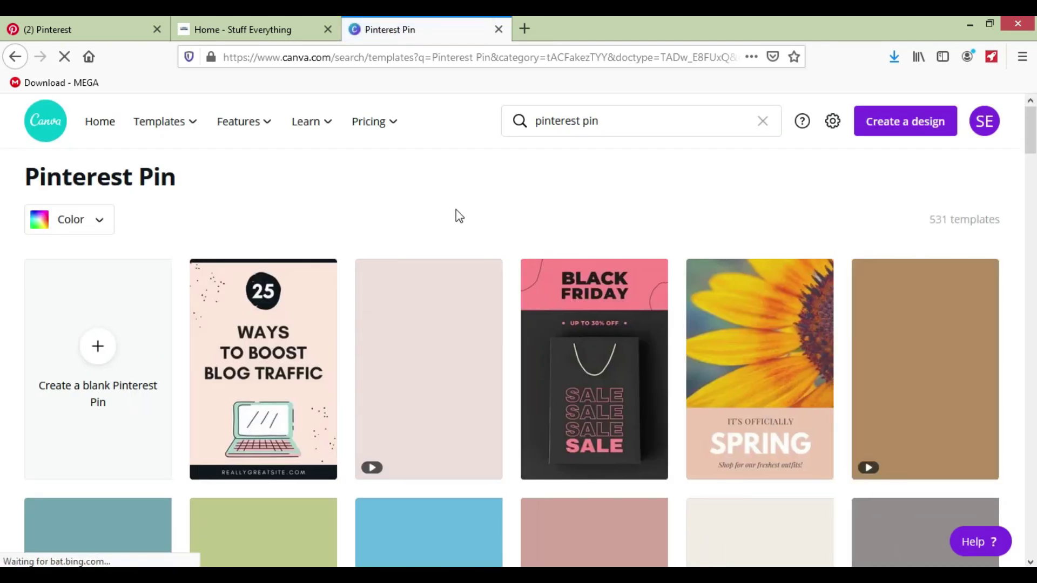
Browse the Pinterest Pin templates and open the "BBQ: Best Barbecue Quest" grill party design for editing.
scroll(655, 318, "down", 3)
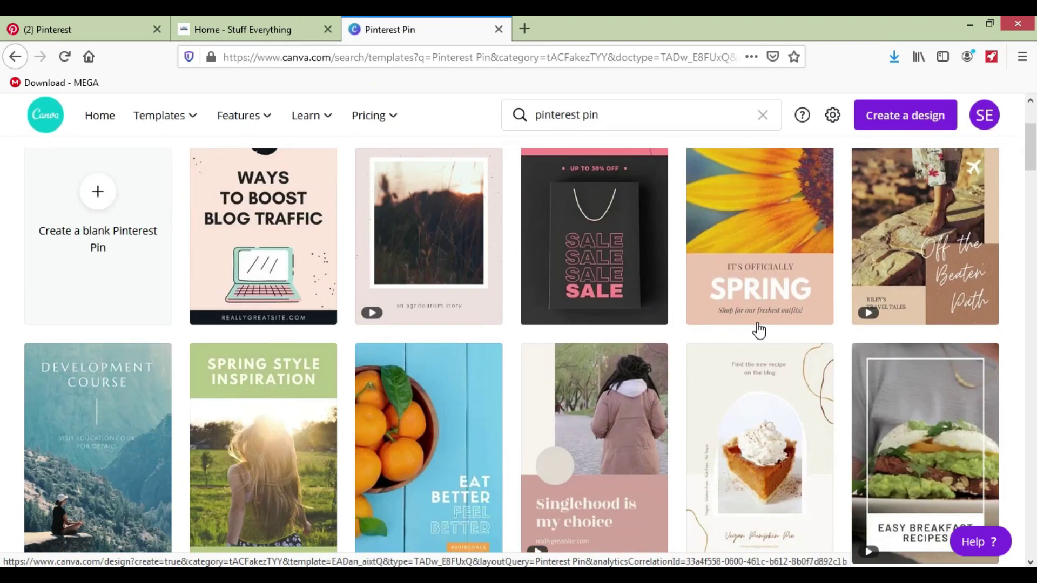
scroll(758, 330, "down", 4)
scroll(460, 396, "down", 1)
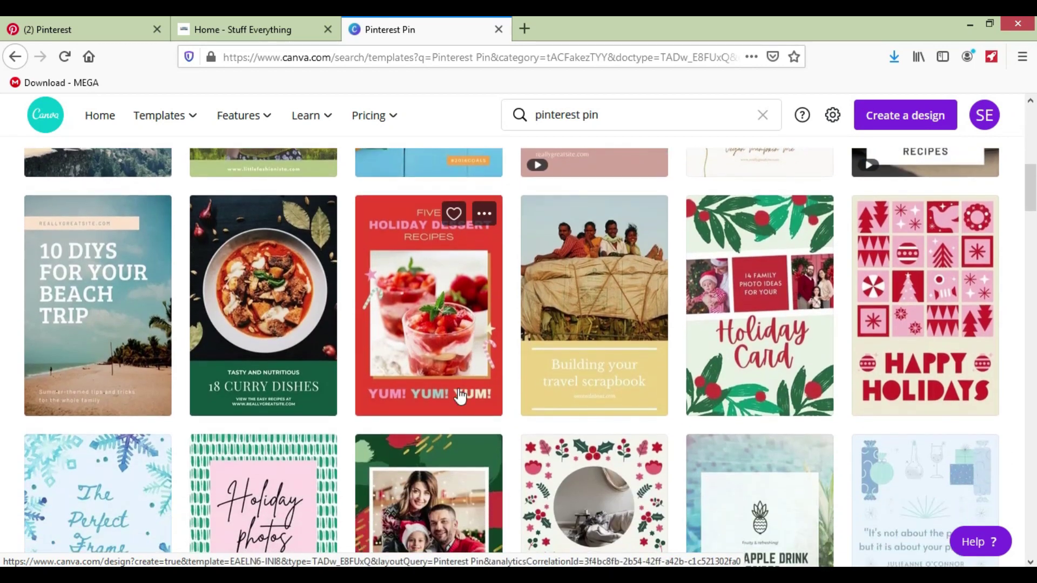
scroll(492, 391, "down", 3)
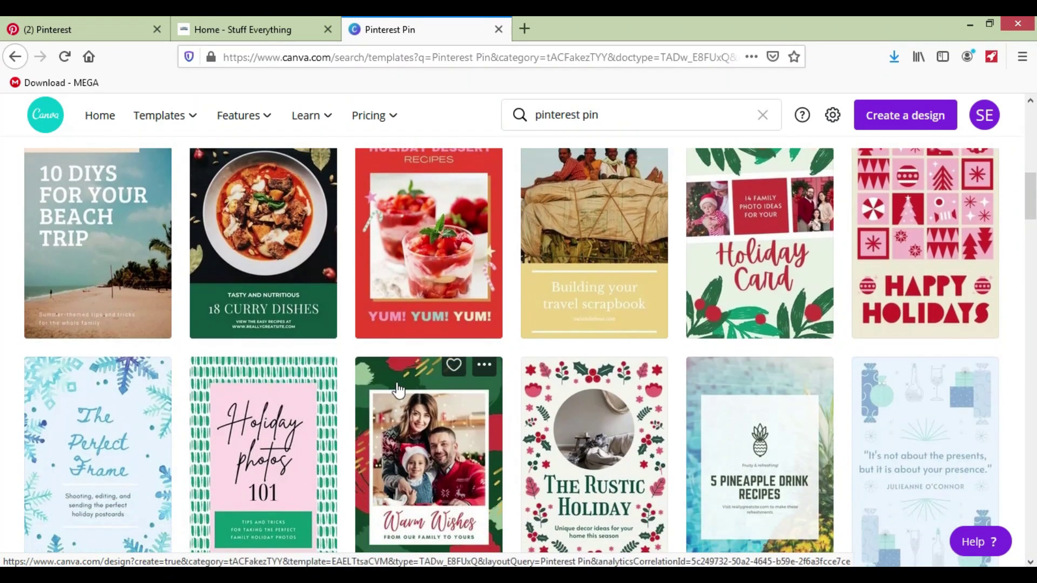
scroll(421, 386, "up", 6)
scroll(465, 387, "down", 1)
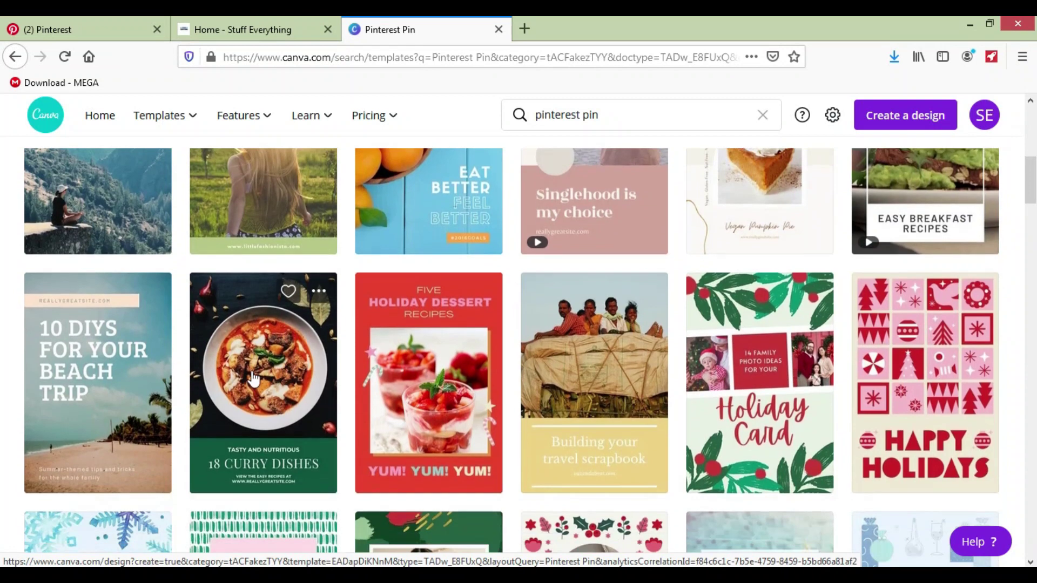
scroll(479, 387, "down", 8)
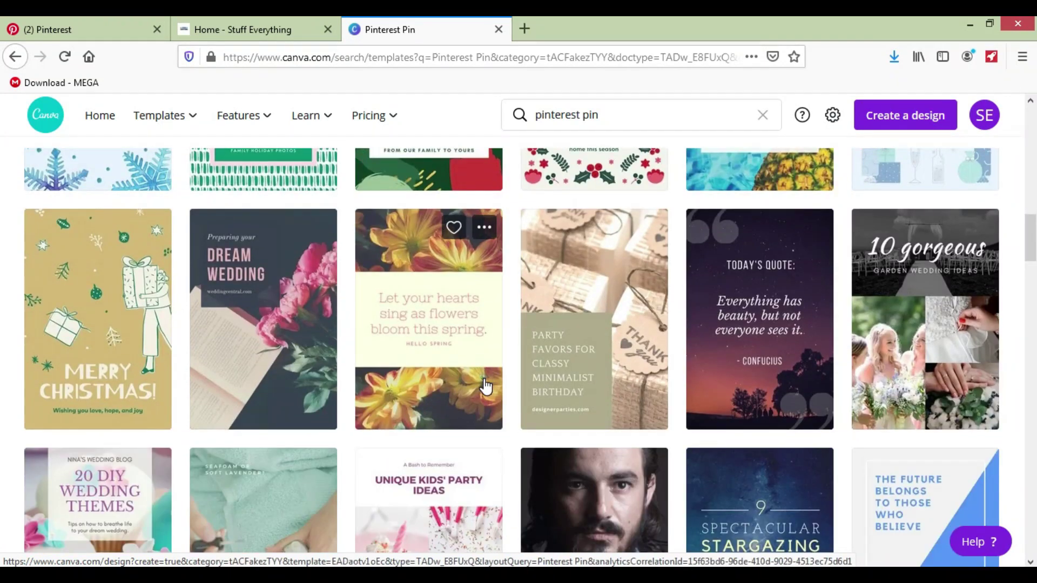
scroll(486, 386, "down", 3)
scroll(596, 417, "down", 4)
scroll(596, 417, "up", 1)
scroll(597, 417, "down", 1)
scroll(335, 380, "down", 2)
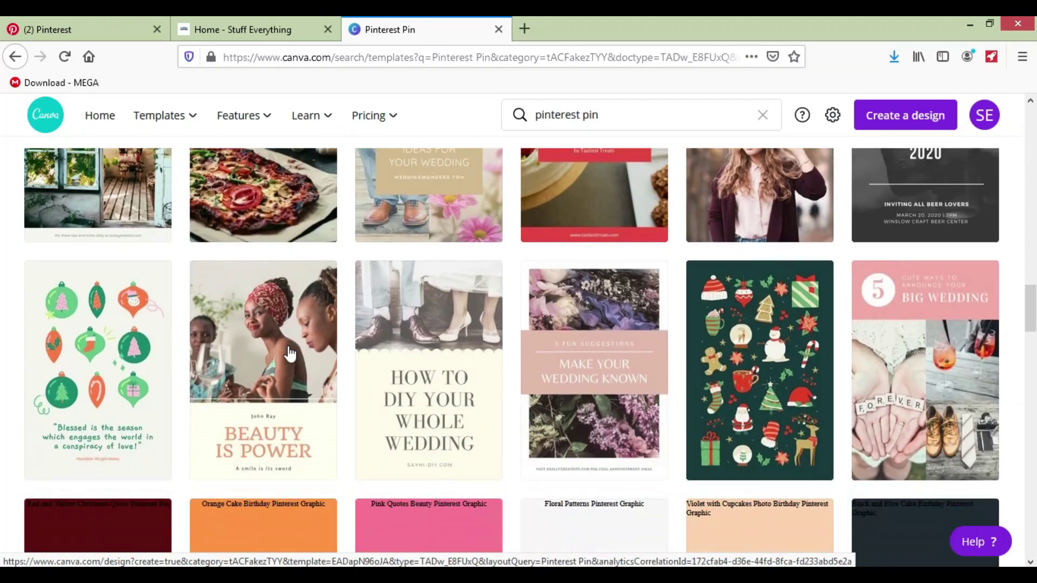
scroll(629, 374, "down", 8)
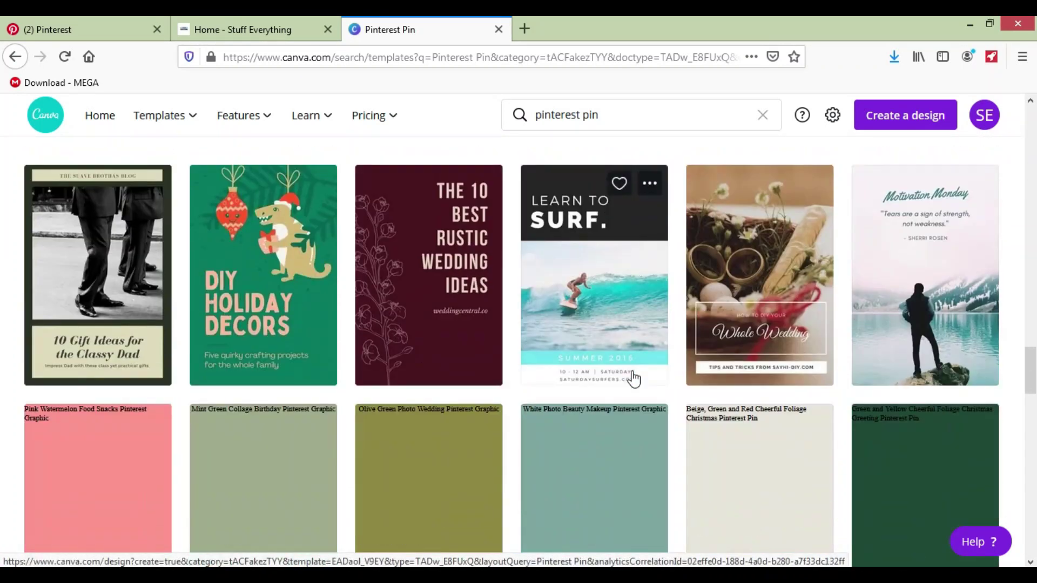
left_click(631, 377)
Delete the grilled meat photo from the pin design and upload the downloaded workshop tools photo in its place.
left_click(897, 542)
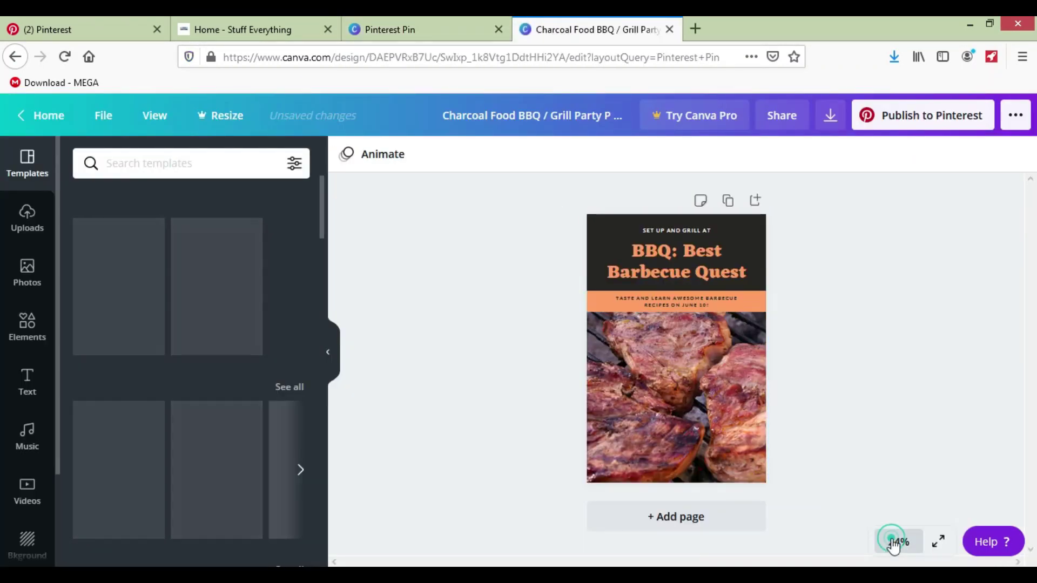
left_click(900, 364)
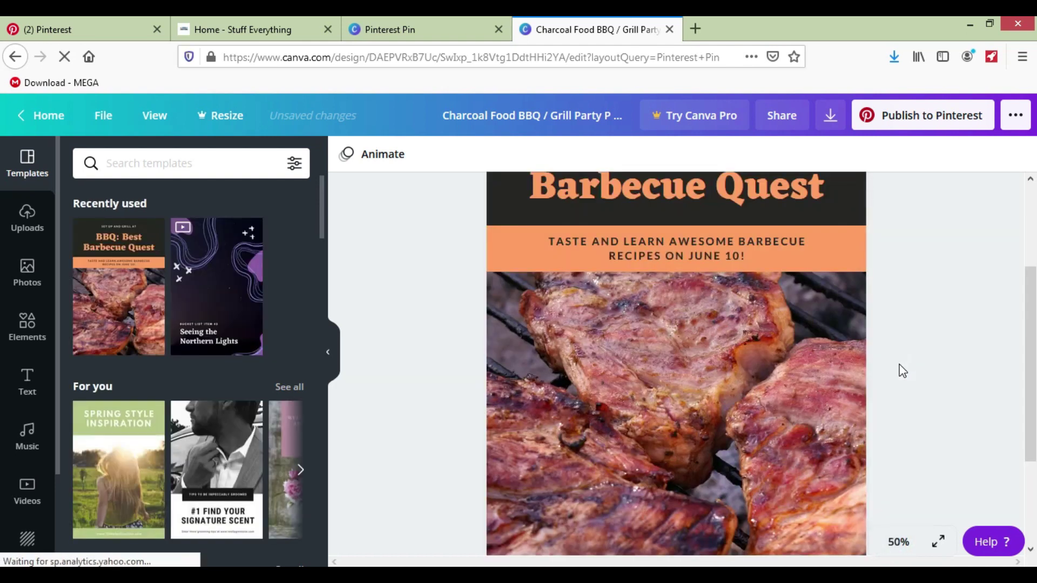
scroll(620, 417, "up", 3)
scroll(620, 417, "down", 3)
left_click(621, 411)
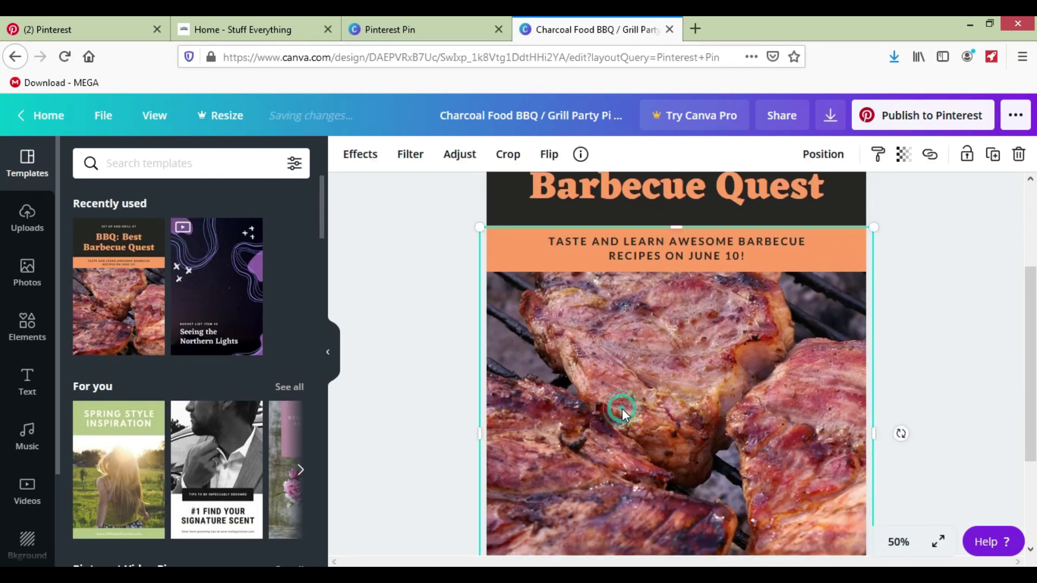
key("Delete")
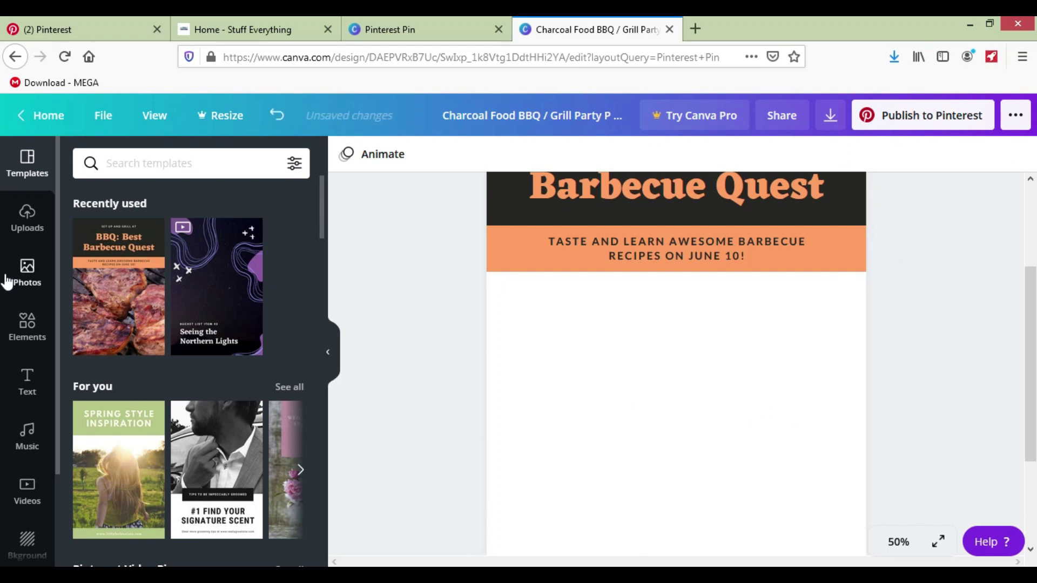
left_click(26, 219)
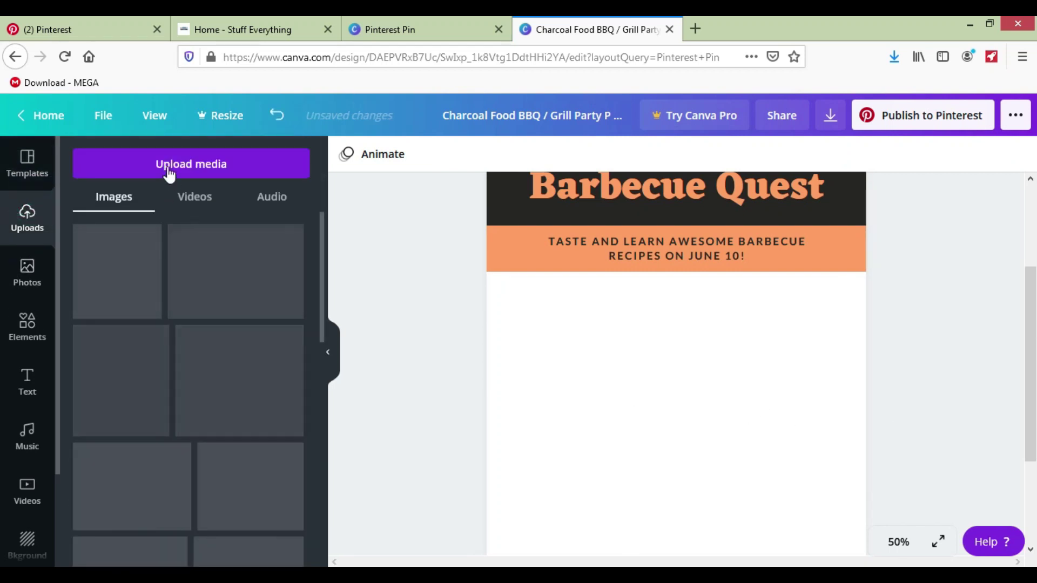
left_click(168, 164)
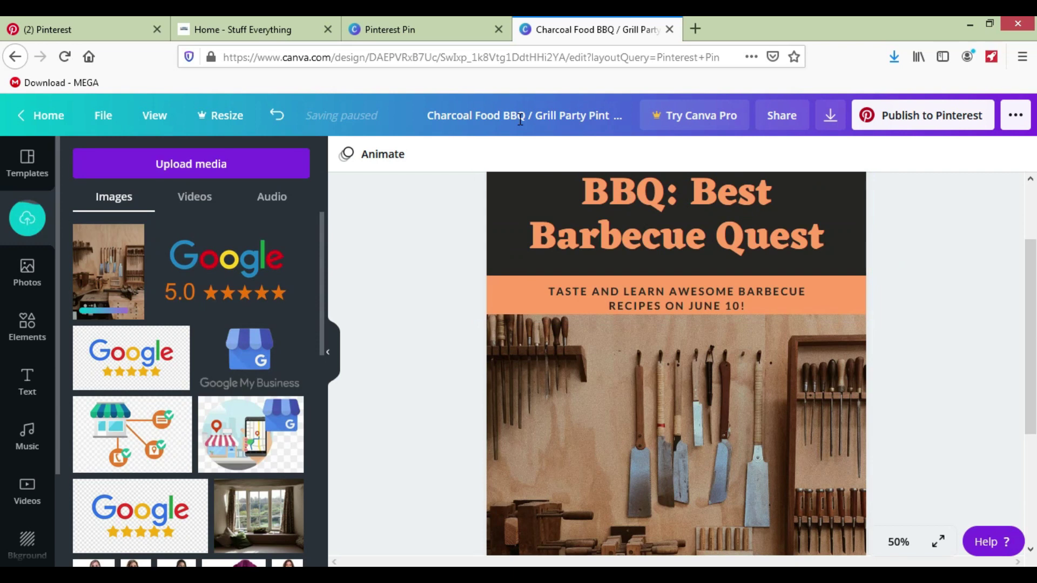
Open the "5 Awesome & Useful Workshop Tools" post from the Stuff Everything home page in its own tab and copy its title.
left_click(233, 29)
scroll(549, 453, "down", 8)
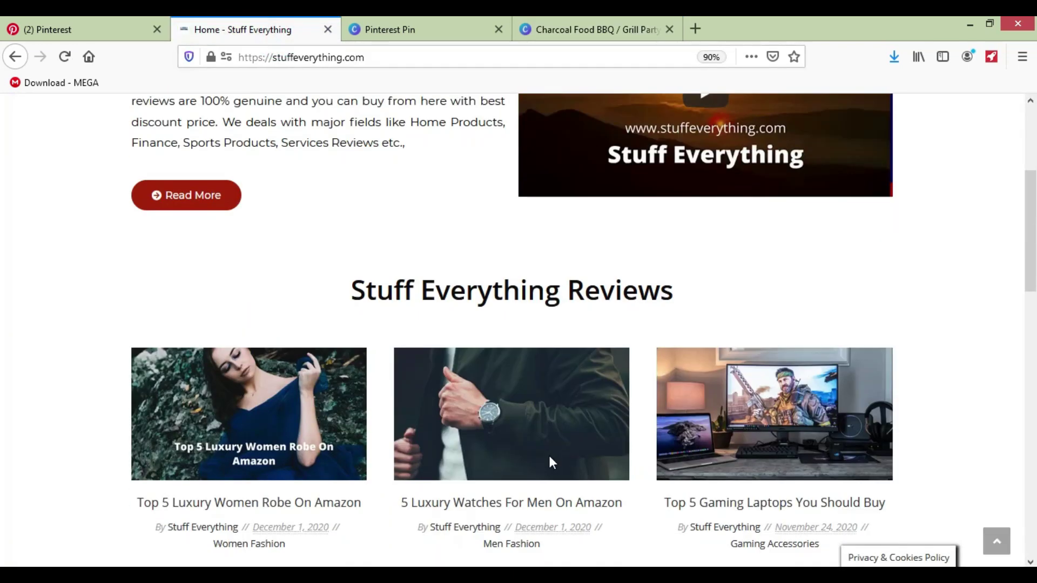
scroll(144, 398, "down", 3)
middle_click(232, 381)
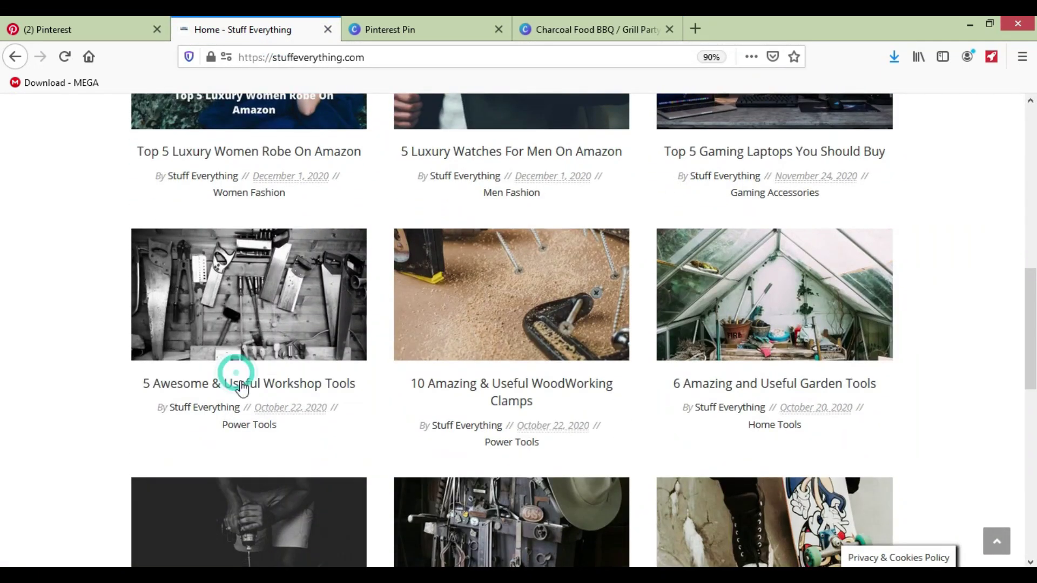
left_click(439, 22)
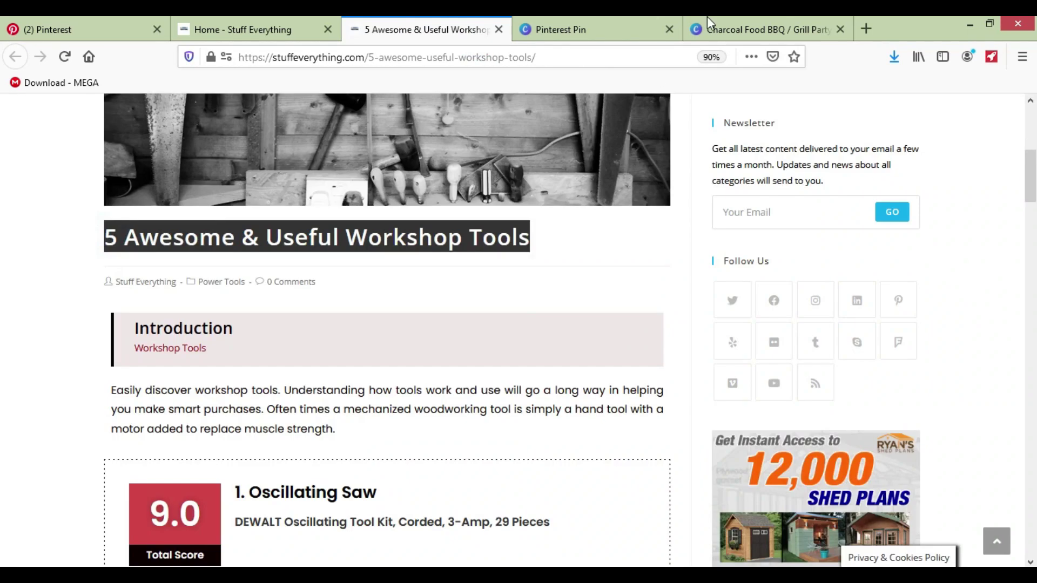
Replace the "BBQ: Best Barbecue Quest" heading in the pin design with "5 Awesome & Useful Workshop Tools".
left_click(707, 24)
left_click(616, 219)
left_click(627, 207)
left_click(631, 203)
type("5 Awesome & Useful Workshop Tools")
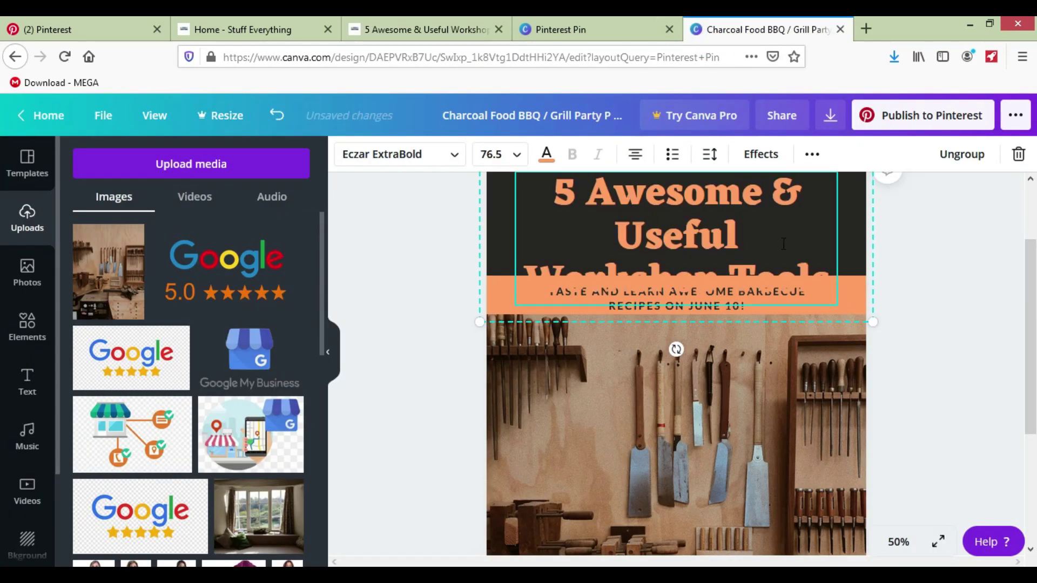
Set the font size of the pin's workshop tools heading to 48.
key("ctrl+a")
key("ctrl+c")
left_click(491, 154)
scroll(496, 279, "down", 3)
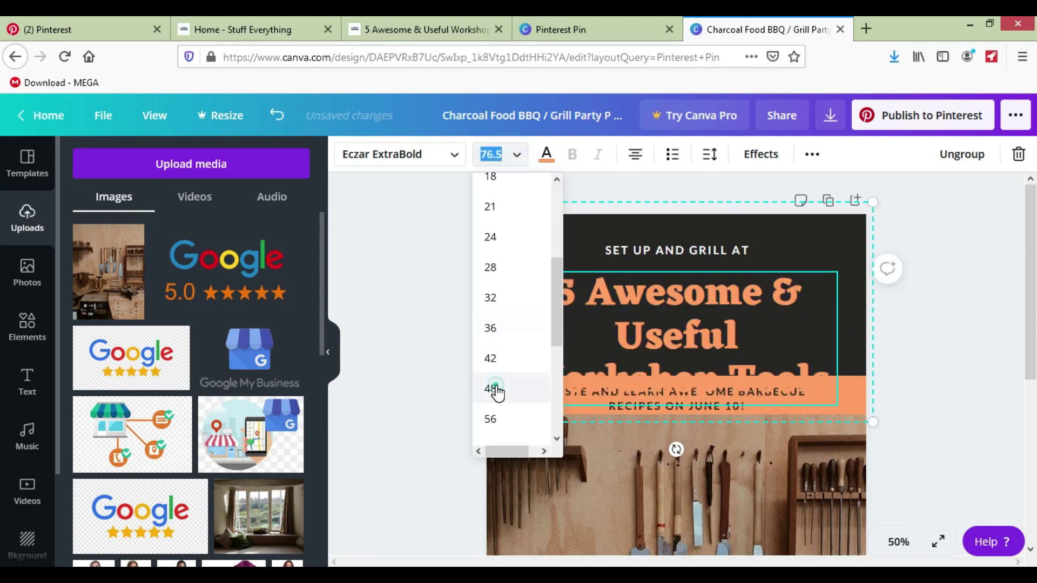
left_click(492, 389)
left_click(878, 368)
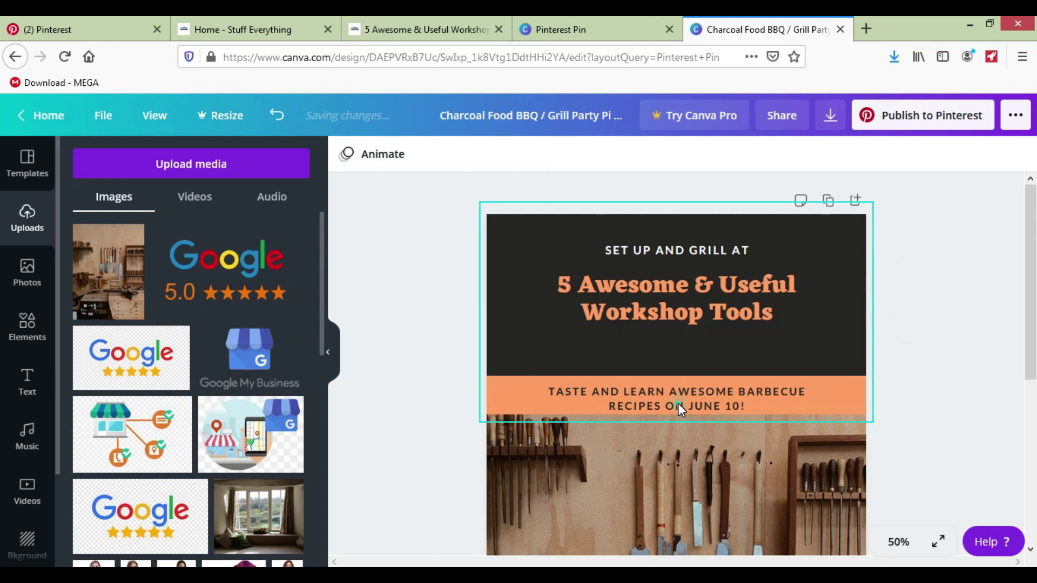
double_click(679, 404)
type("www.stuffeverything.c")
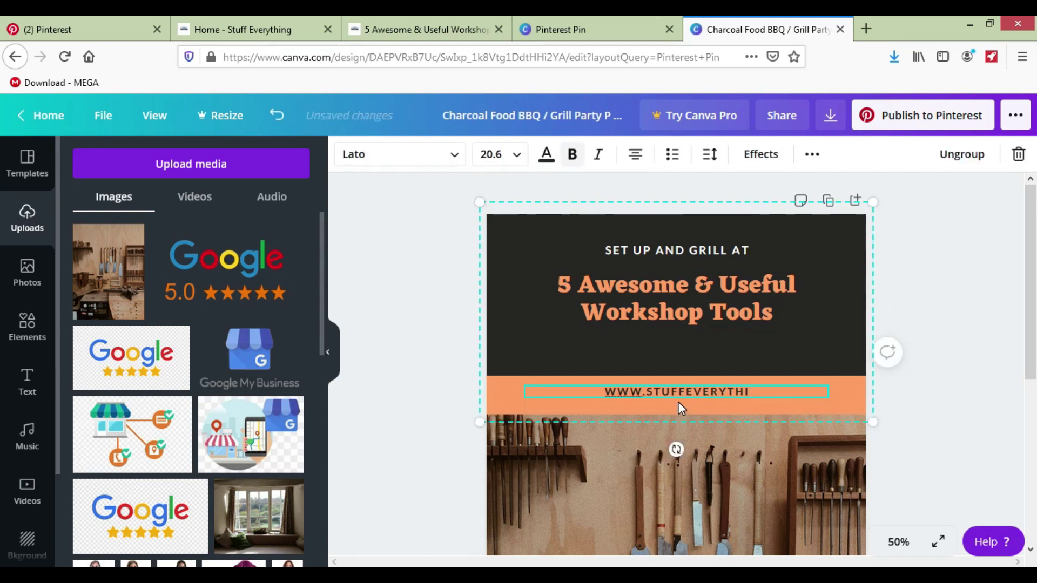
type("om")
left_click(928, 365)
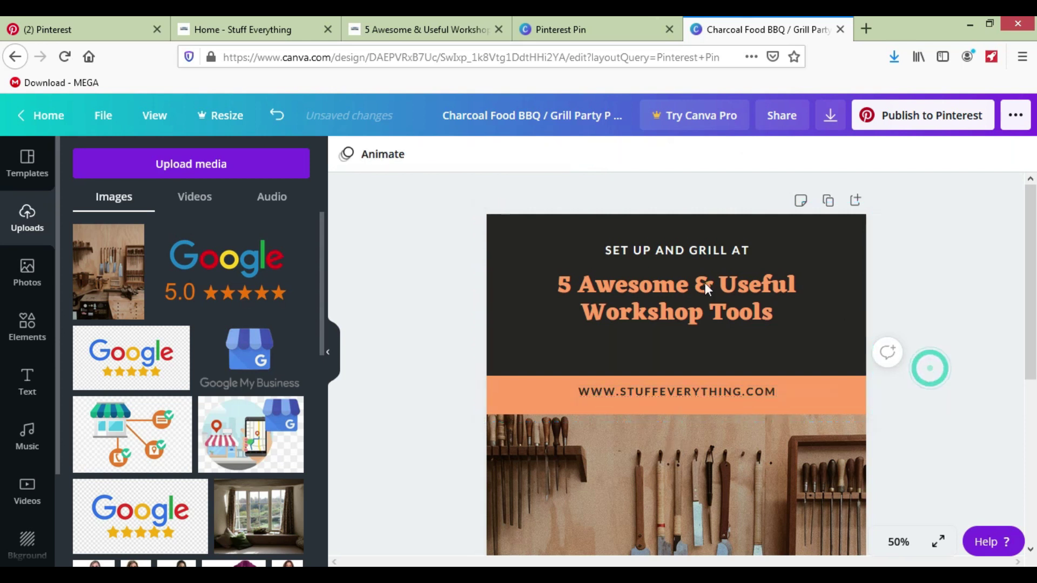
Replace the "SET UP AND GRILL AT" line above the pin's heading with "ON AMAZON".
left_click(654, 264)
left_click(654, 260)
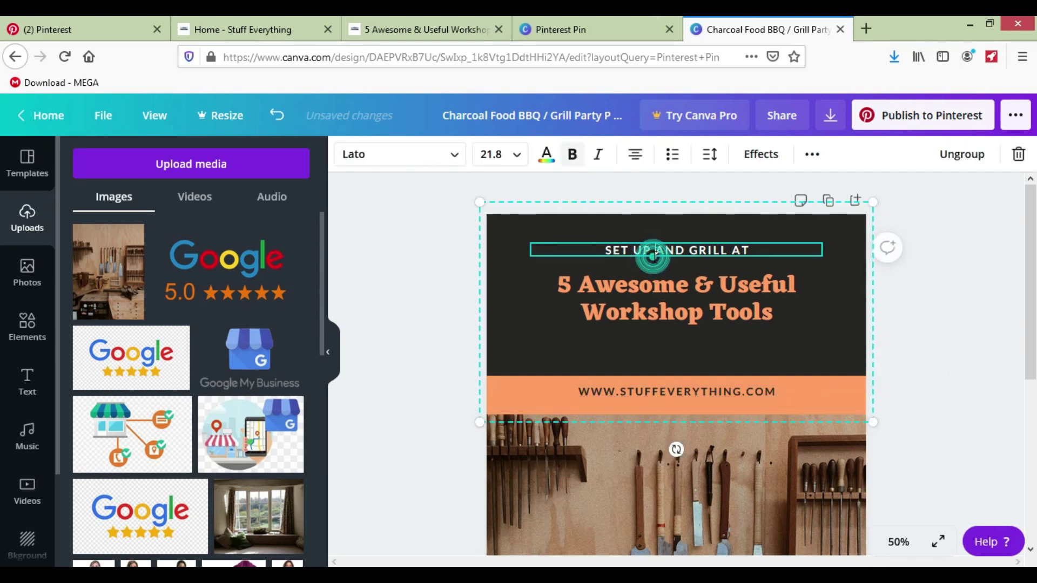
triple_click(655, 258)
type("ON AMAZON")
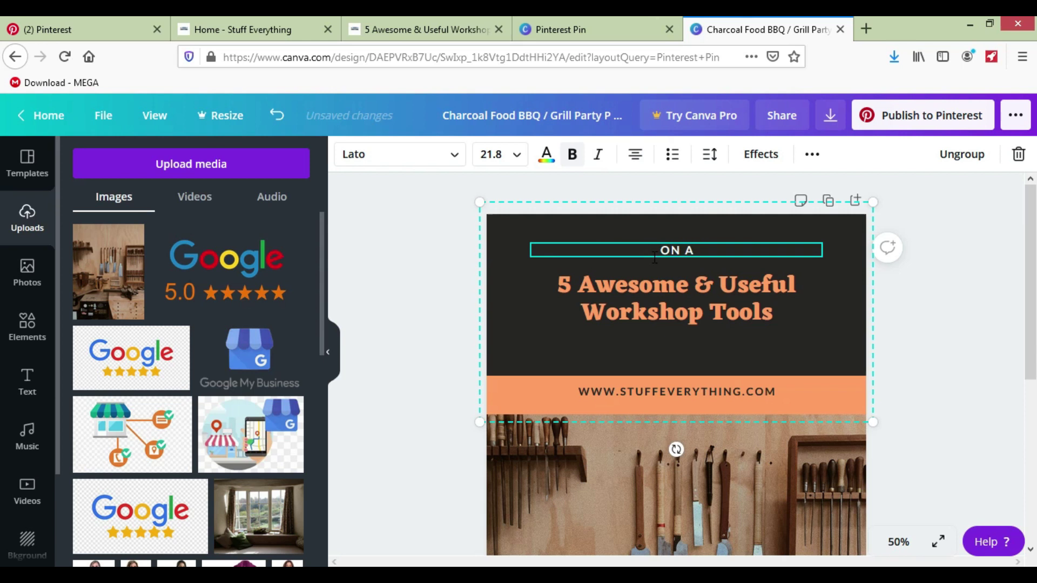
left_click(967, 339)
scroll(938, 394, "down", 5)
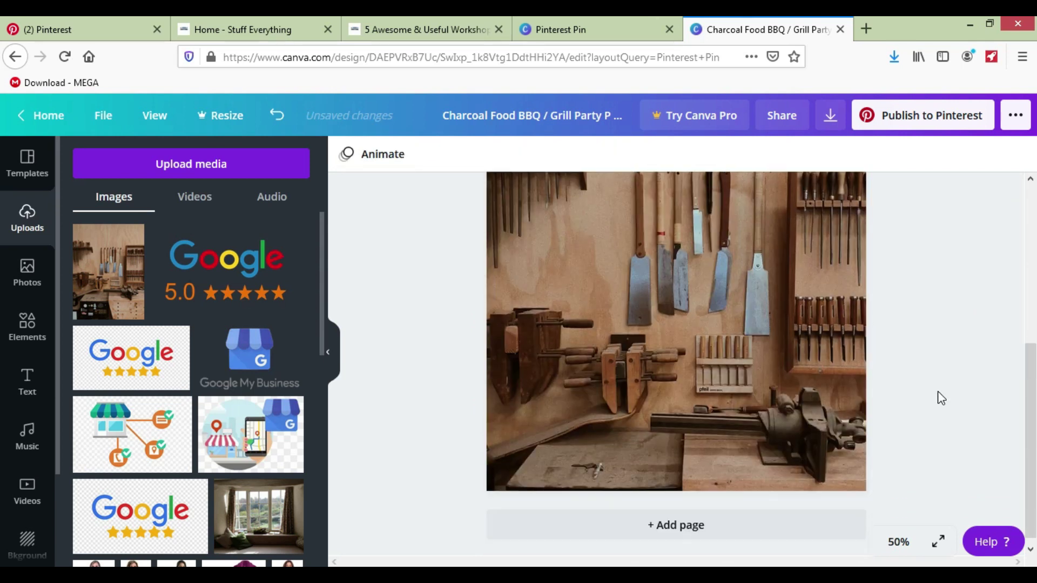
scroll(941, 398, "up", 5)
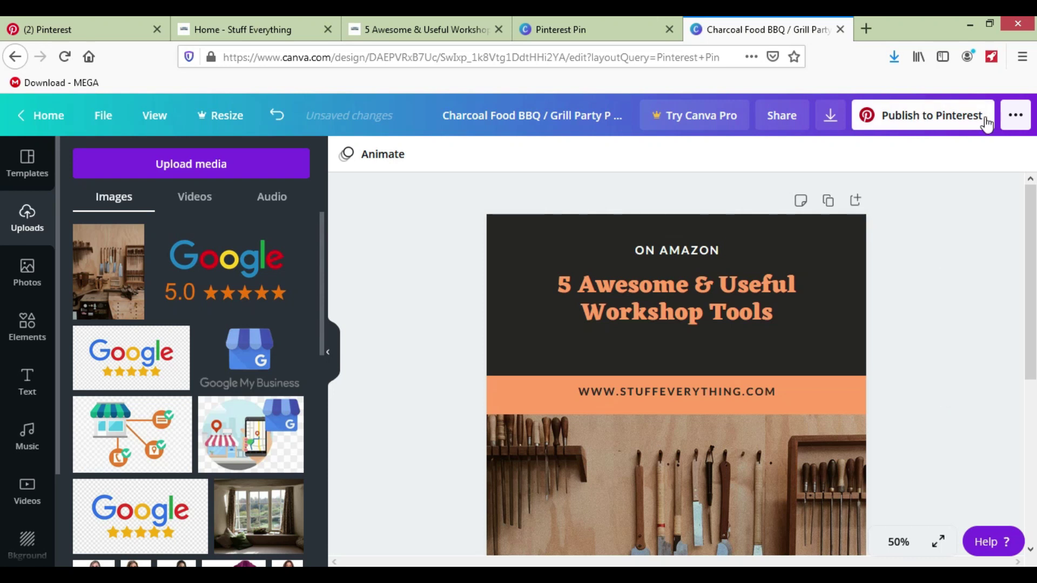
Download the pin design as a JPG to the Desktop, named "5 Awesome & Useful Workshop Tools", and dismiss the scheduling offer.
left_click(1014, 116)
left_click(864, 242)
left_click(870, 225)
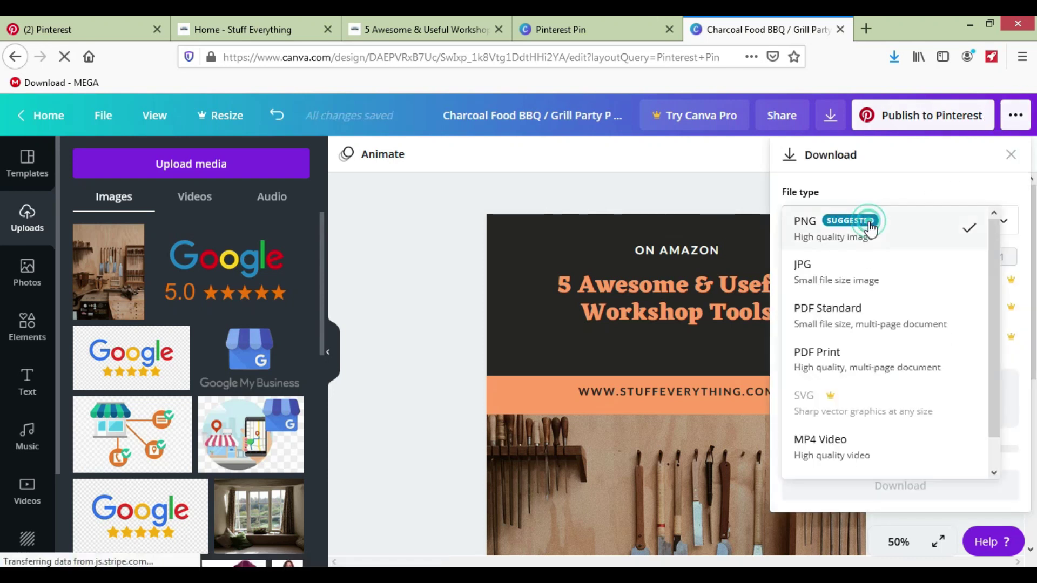
left_click(845, 275)
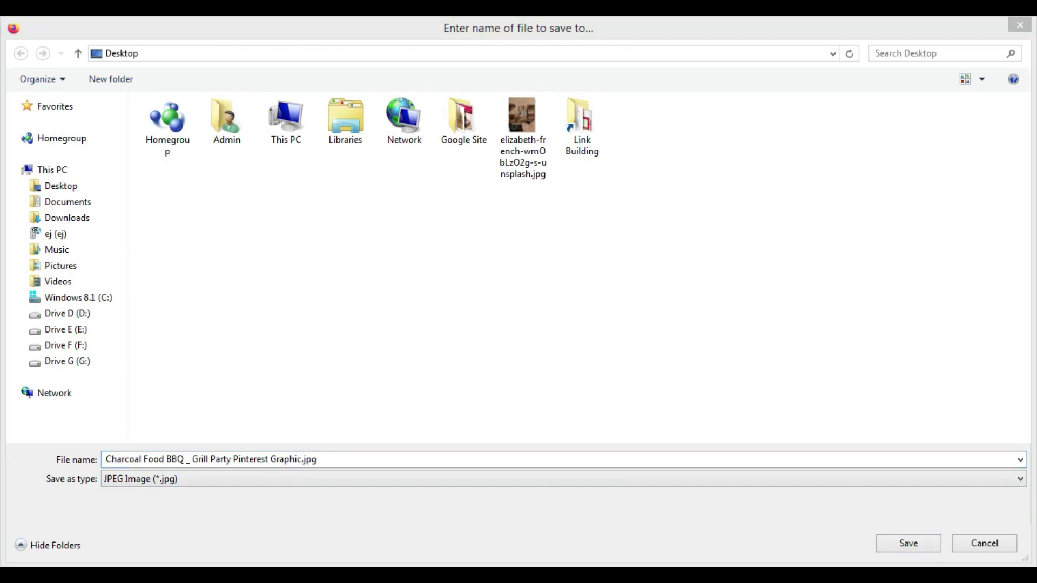
left_click(342, 454)
key("ctrl+a")
key("ctrl+v")
left_click(907, 544)
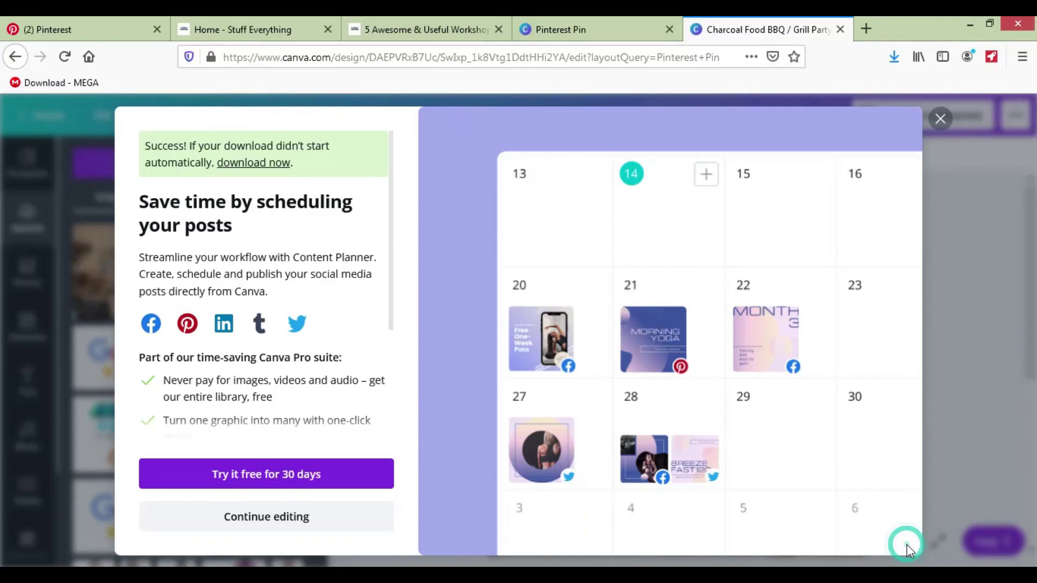
left_click(940, 118)
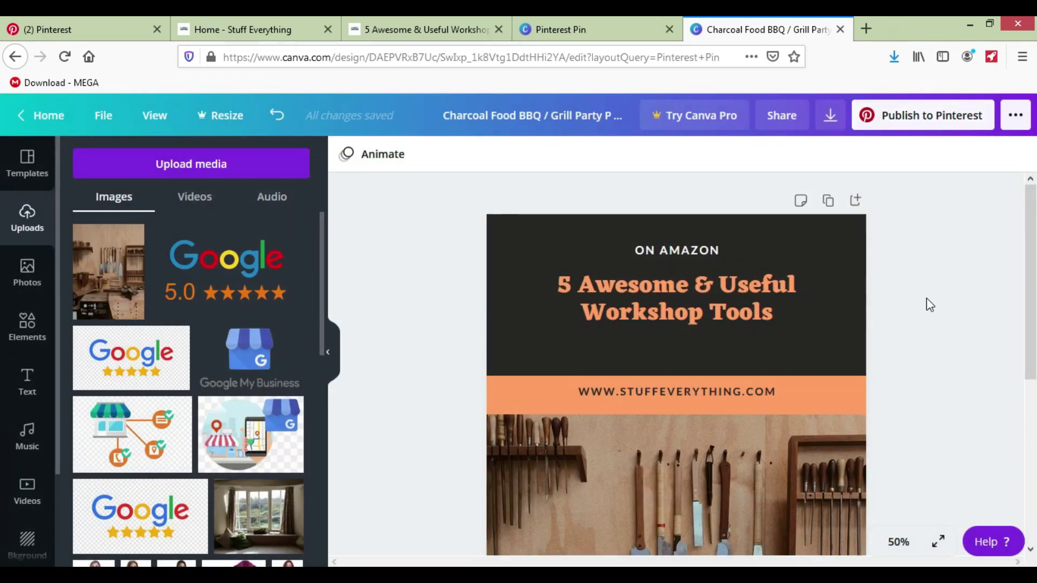
Review the finished pin design and look through the Pinterest Pin template gallery.
scroll(925, 300, "down", 3)
scroll(928, 304, "down", 3)
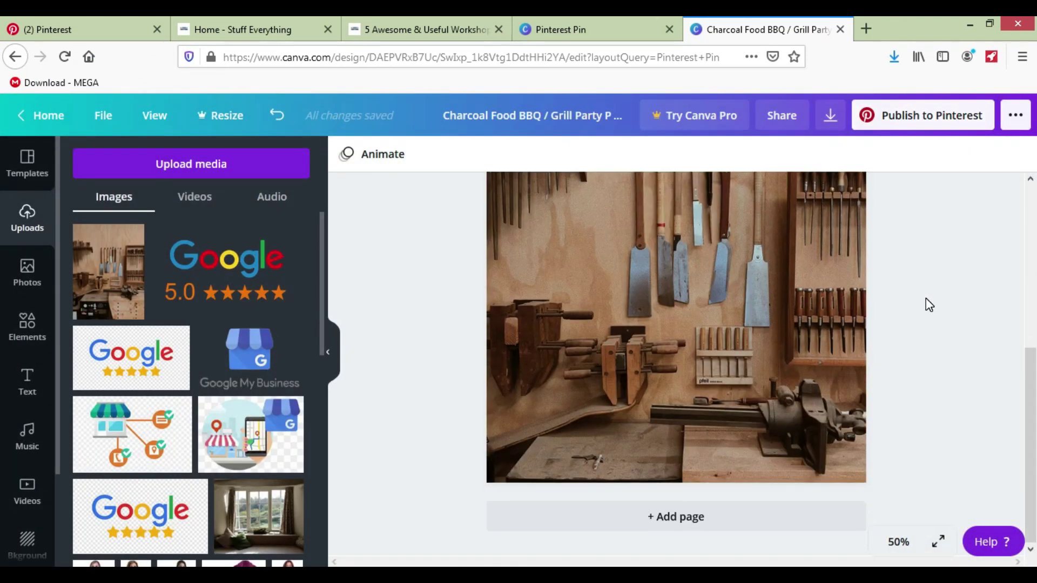
left_click(543, 29)
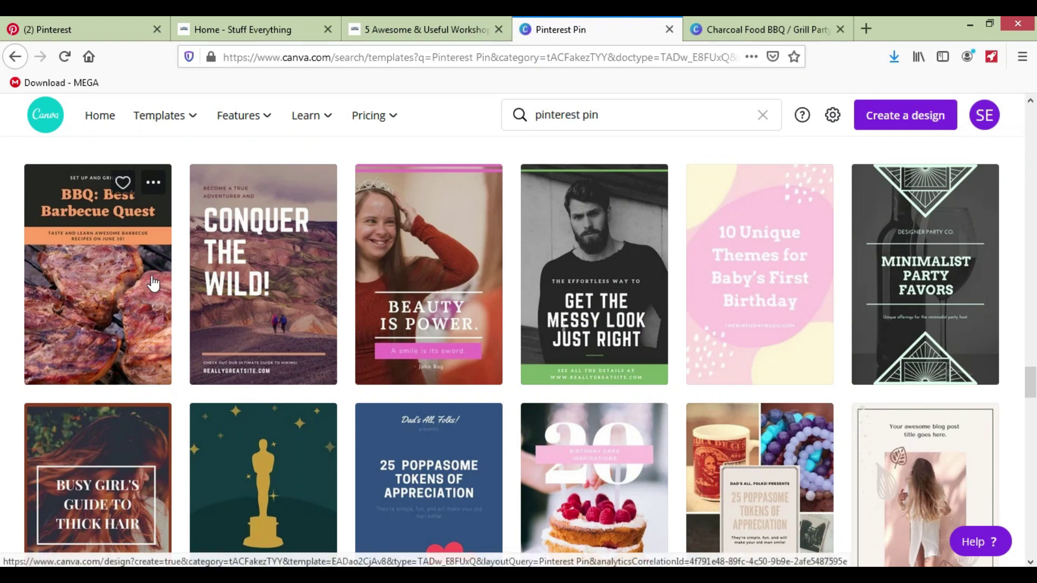
scroll(425, 301, "up", 5)
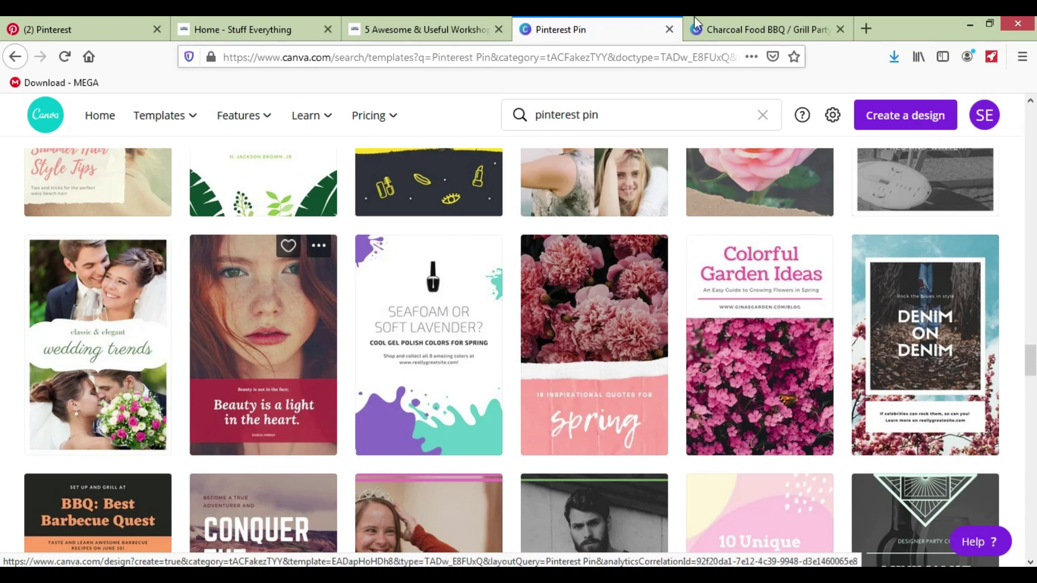
scroll(603, 249, "up", 10)
scroll(603, 249, "up", 10)
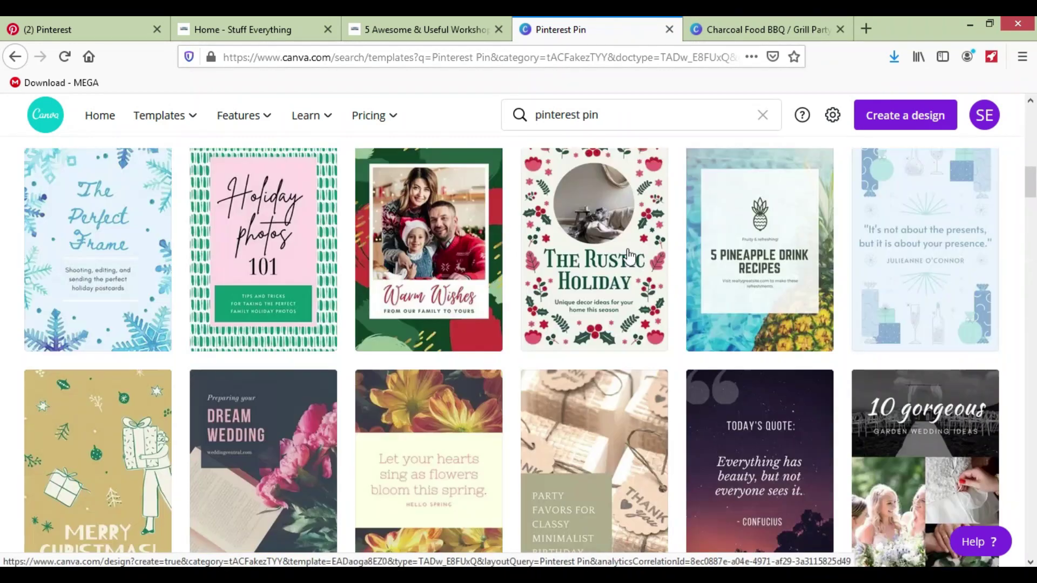
scroll(192, 289, "up", 1)
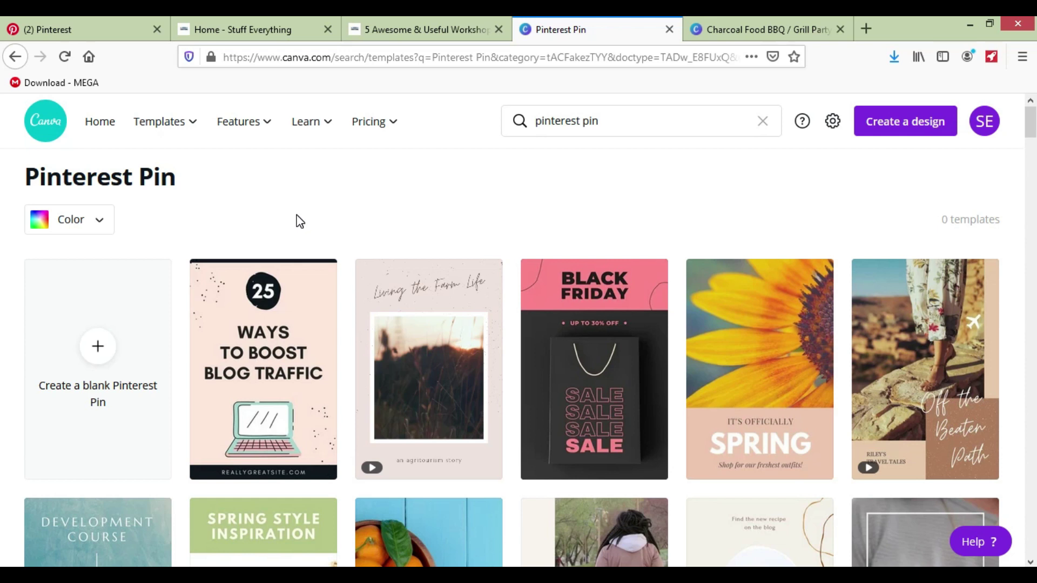
left_click(415, 29)
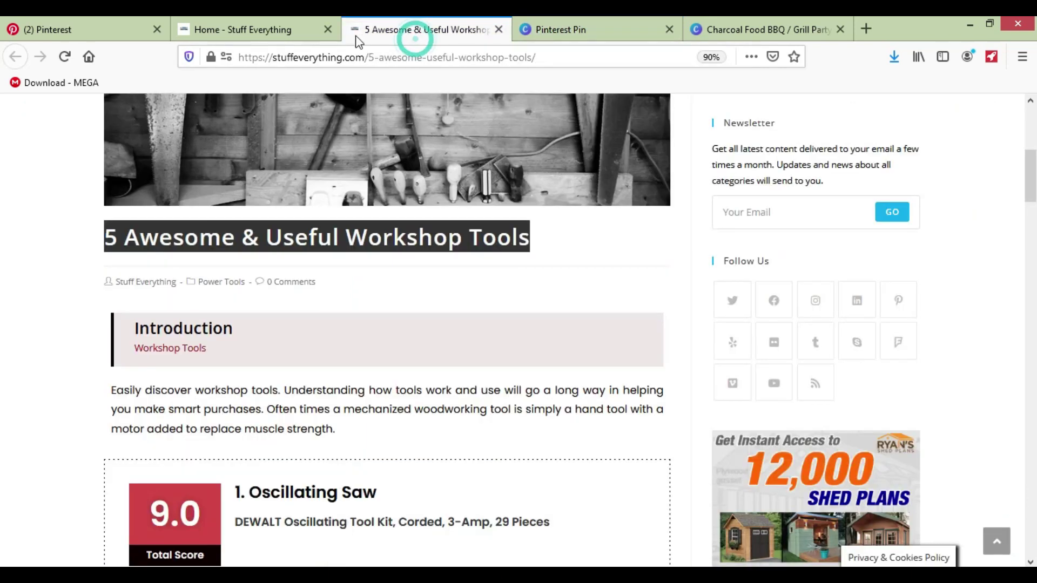
Switch to the Stuff Everything profile on Pinterest and start creating a new pin.
left_click(70, 24)
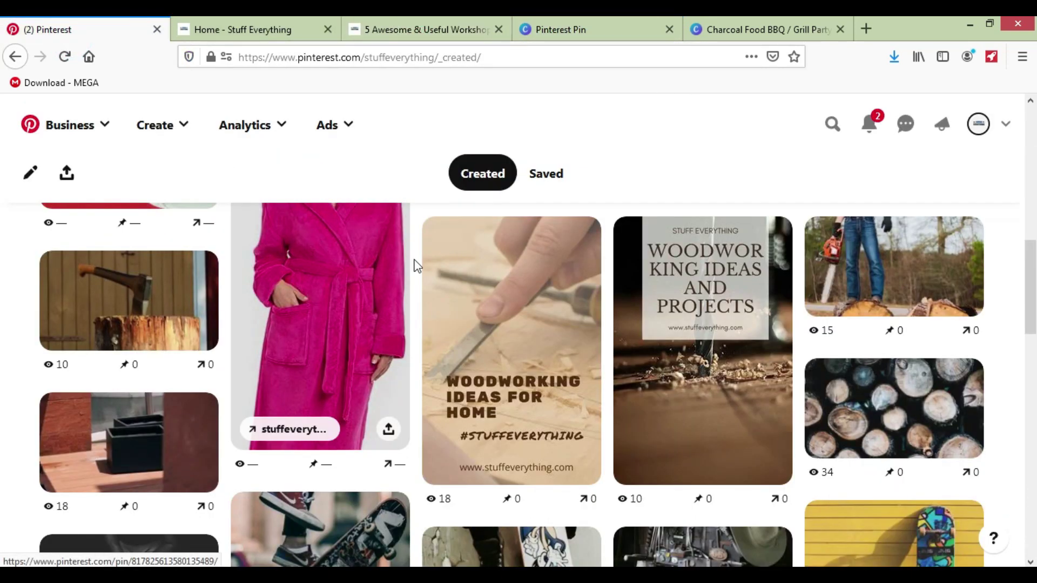
scroll(415, 264, "up", 10)
scroll(812, 303, "down", 3)
scroll(817, 308, "up", 3)
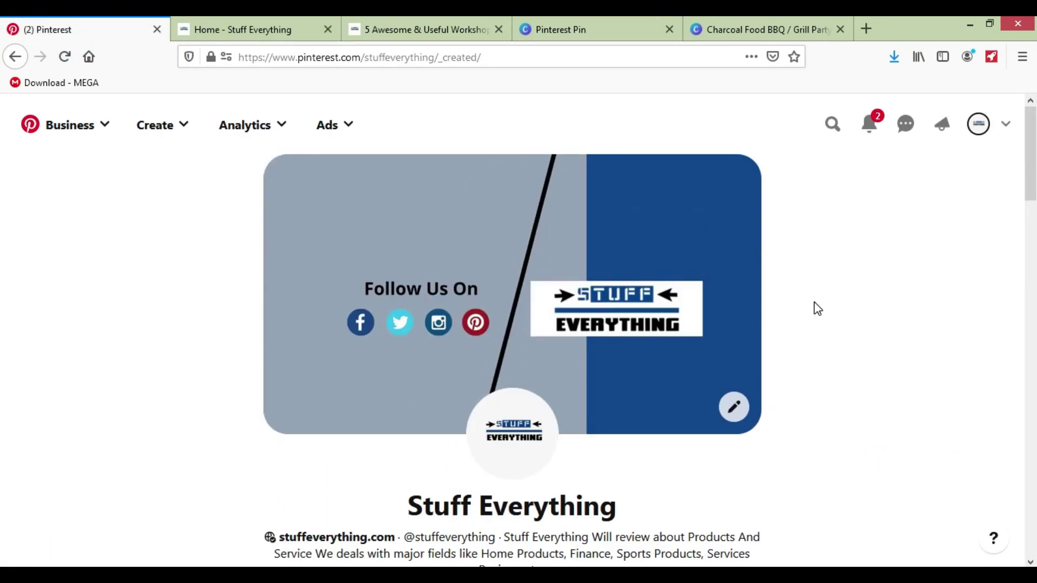
scroll(815, 307, "down", 5)
scroll(815, 306, "up", 5)
left_click(156, 124)
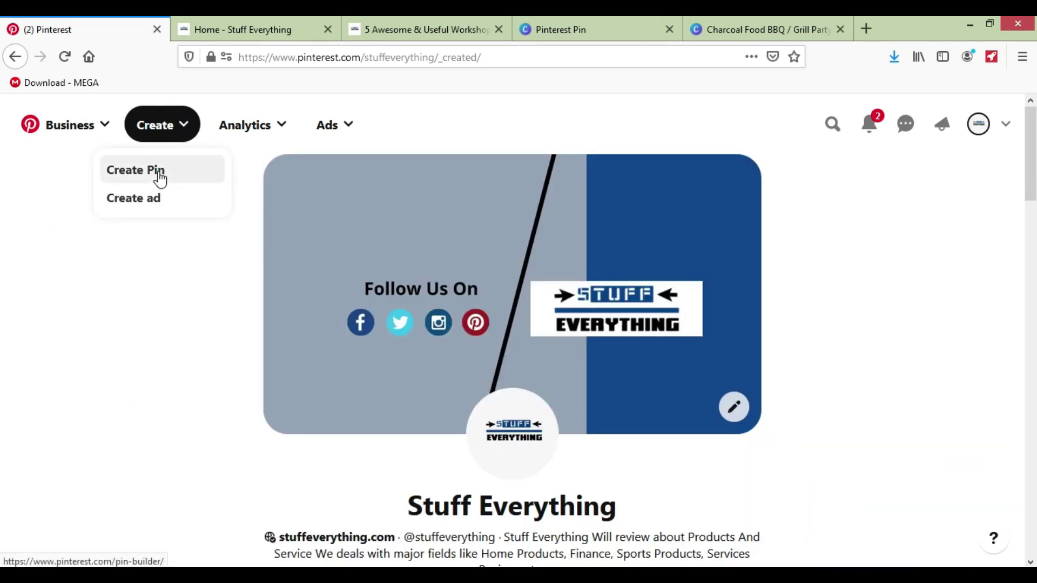
left_click(160, 178)
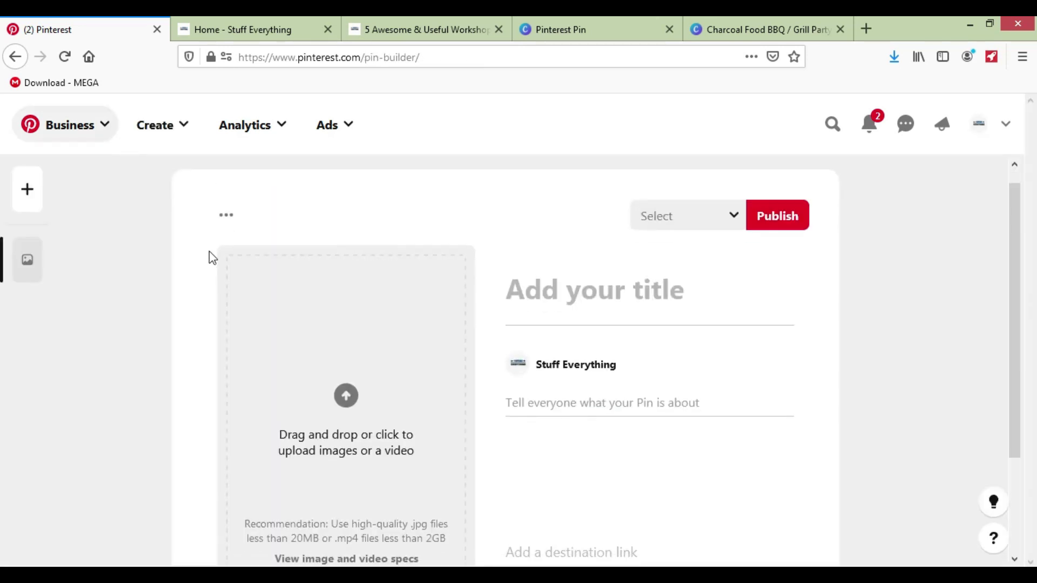
Upload "5 Awesome & Useful Workshop Tools.jpg" from the Desktop as the pin's image.
scroll(357, 394, "down", 2)
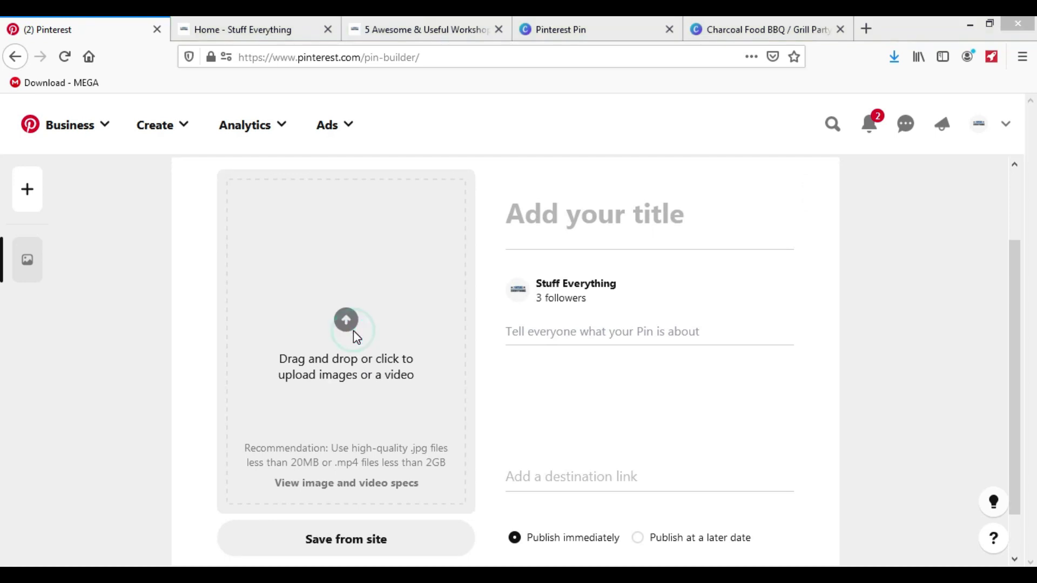
left_click(354, 332)
left_click(72, 189)
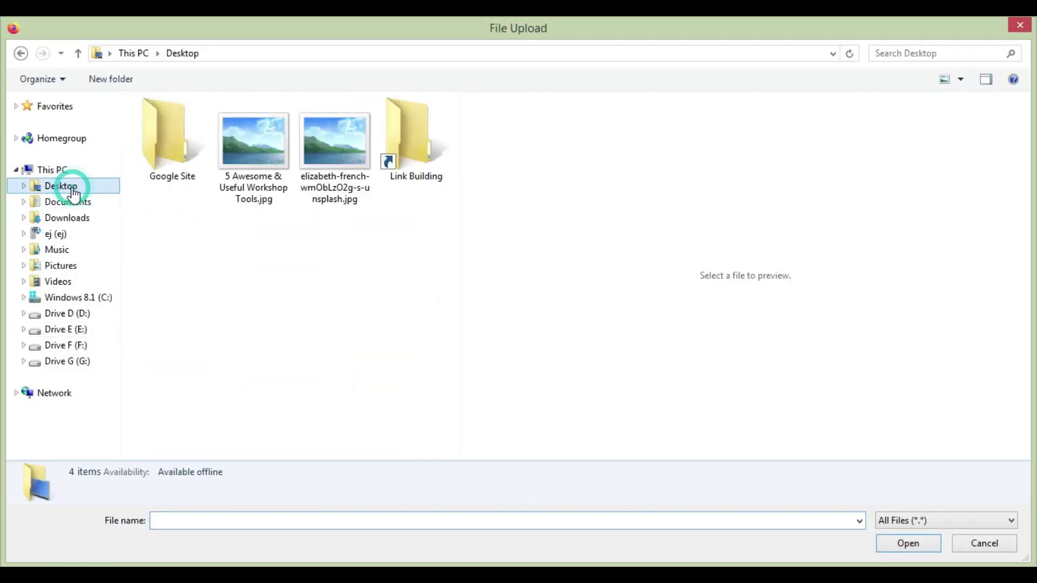
double_click(266, 198)
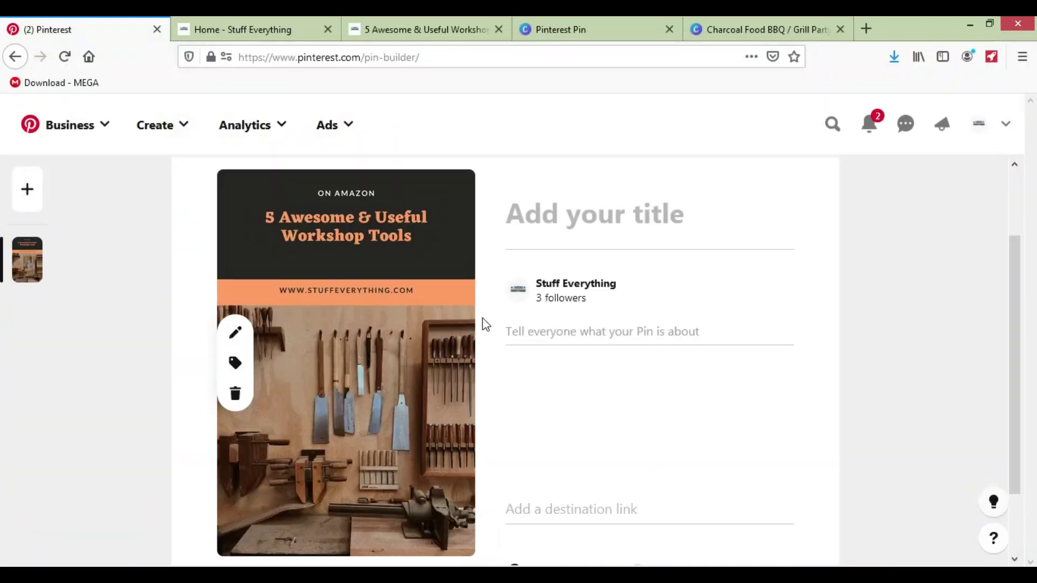
Set the pin's title to "5 Awesome & Useful Workshop Tools".
scroll(482, 332, "up", 2)
left_click(541, 287)
left_click(273, 28)
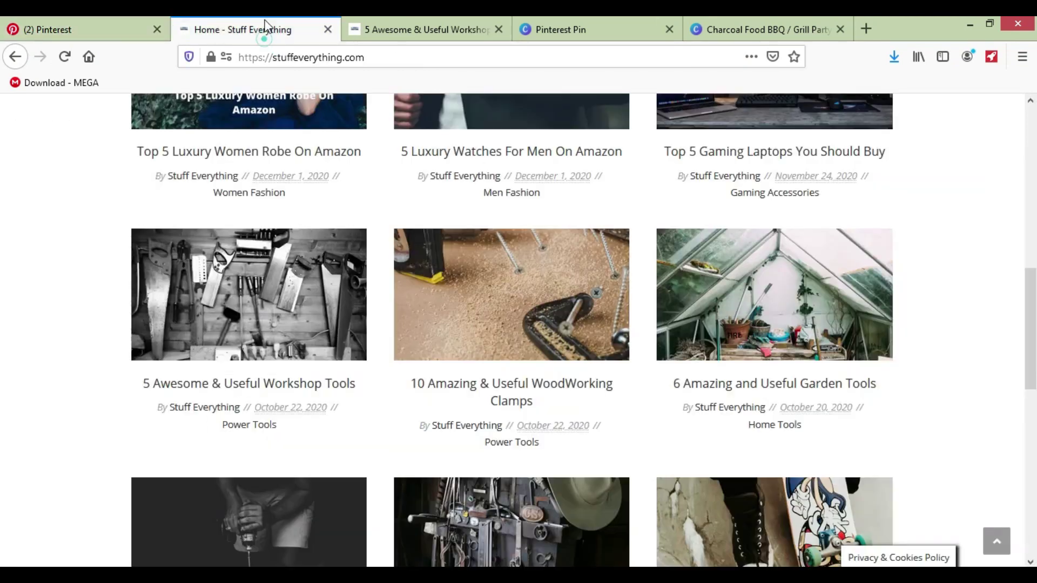
left_click(428, 29)
left_click(132, 30)
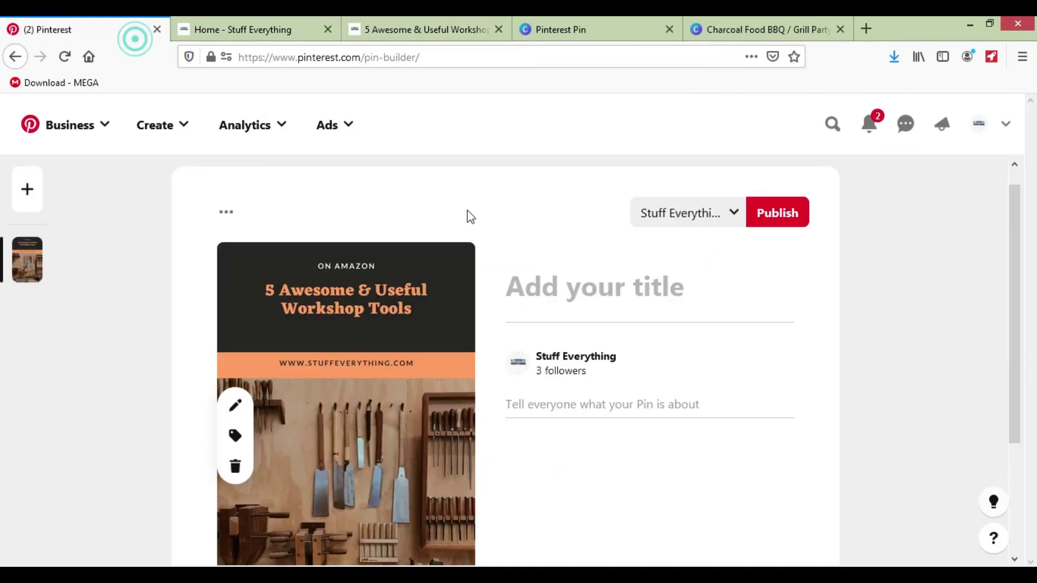
type("5 Awesome & Useful Workshop Tools")
Copy the introduction paragraph from the workshop tools post into the pin's description.
left_click(586, 416)
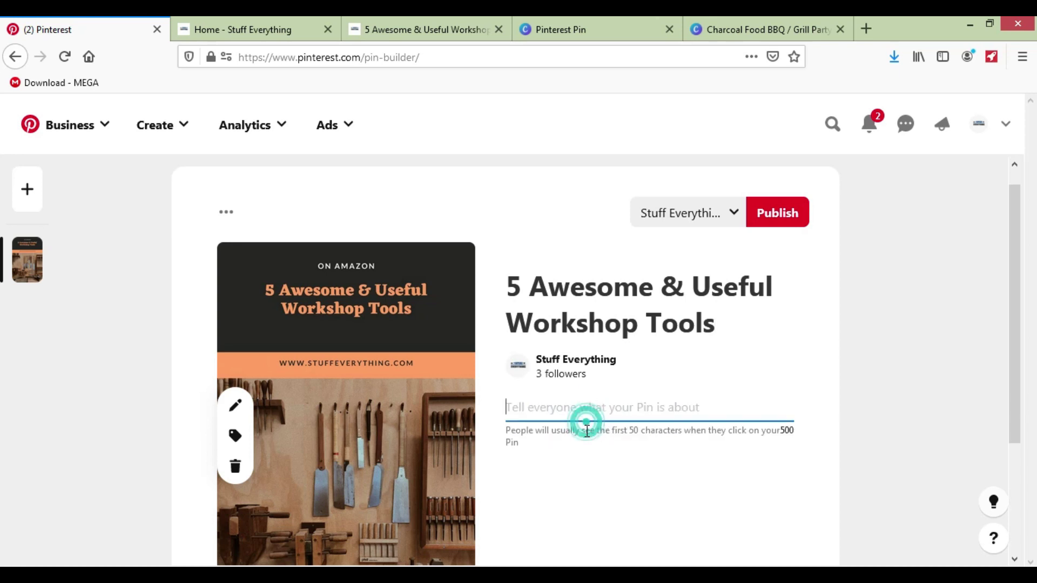
left_click(236, 18)
left_click(455, 18)
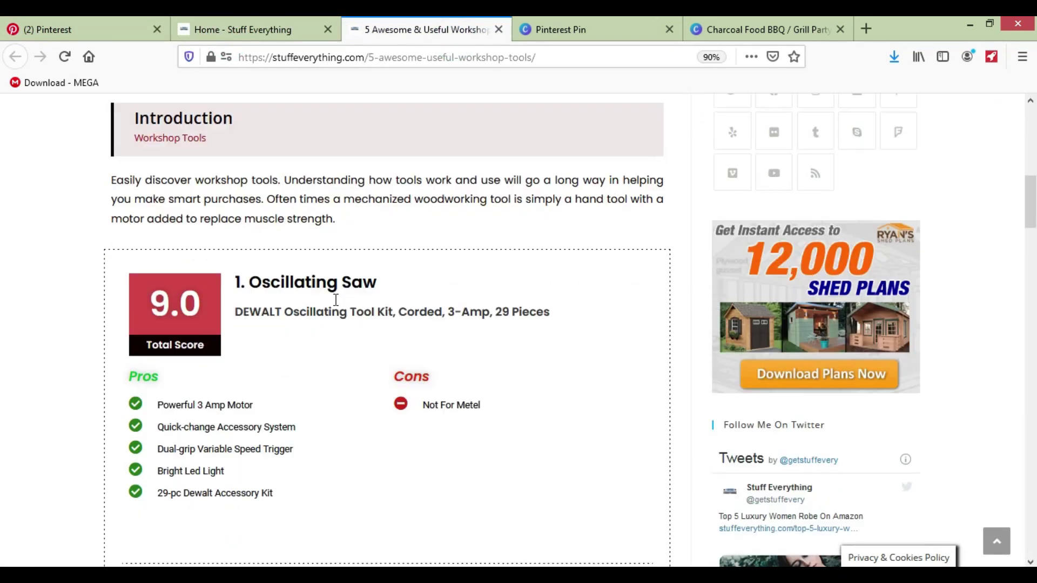
scroll(173, 283, "up", 1)
left_click_drag(110, 245, 343, 288)
key("ctrl+c")
left_click(128, 31)
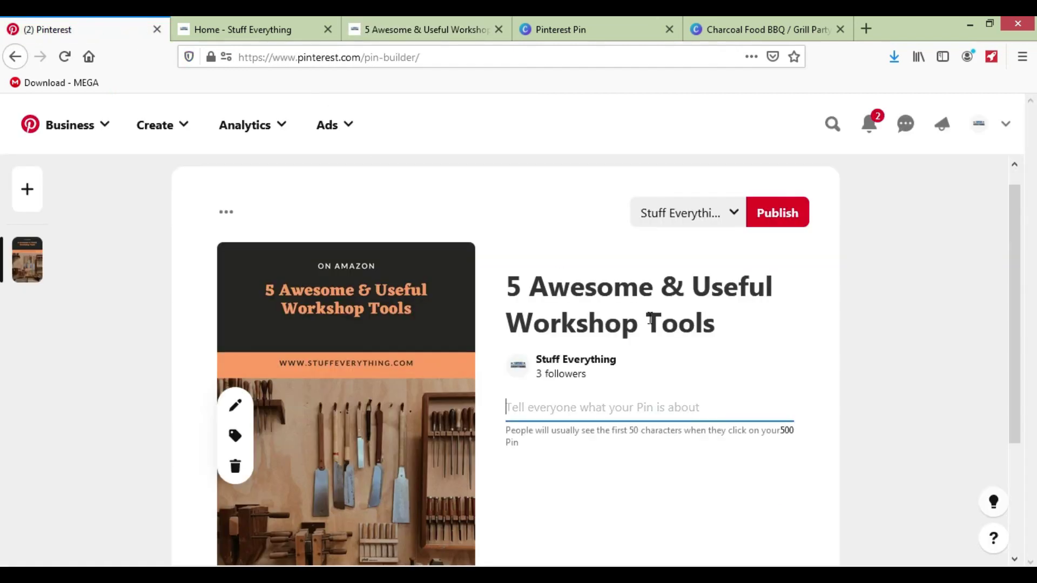
key("ctrl+v")
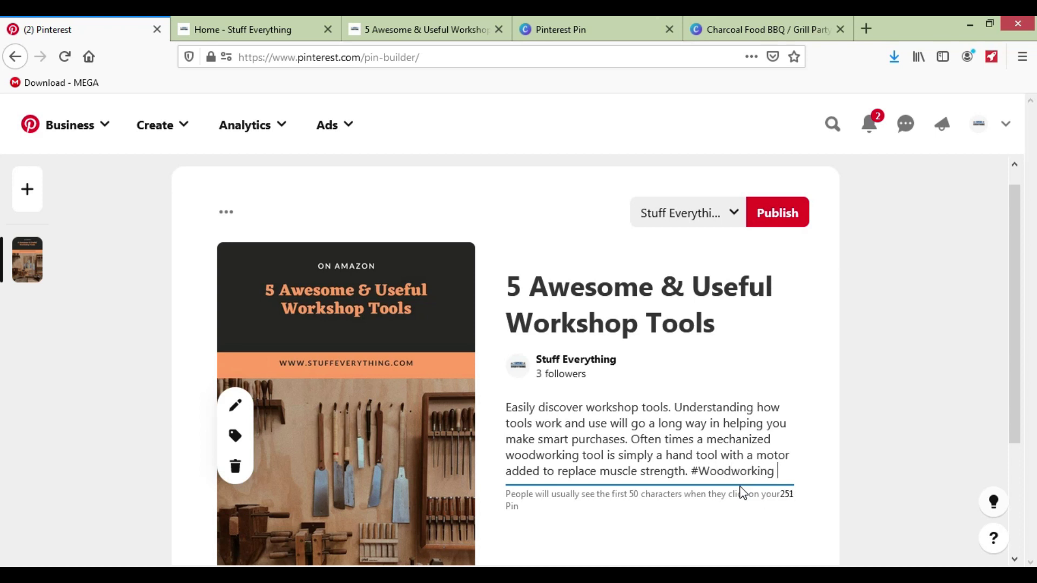
End the pin's description with the hashtags #Woodworking, #WoodworkingTools and #WorkshopTools.
type("WoodworkingTools #WorkshopTools")
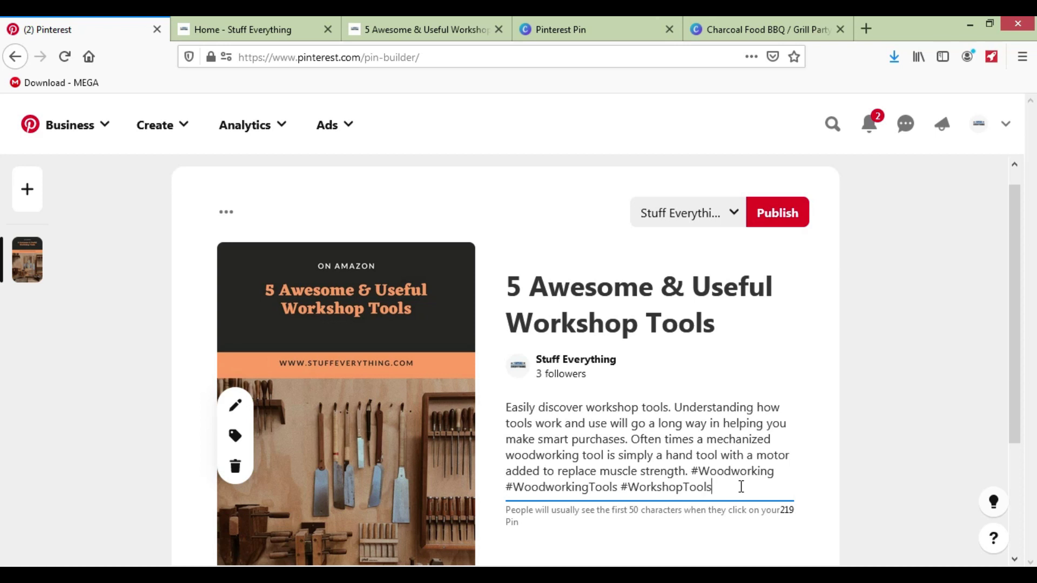
scroll(741, 487, "down", 1)
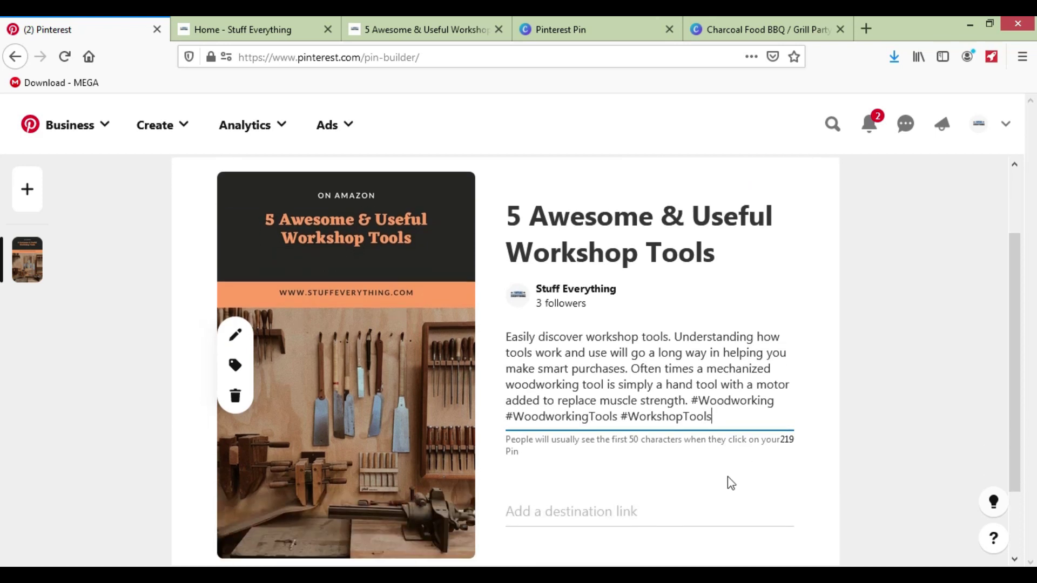
left_click(862, 437)
Copy the workshop tools post's web address and paste it as the pin's destination link.
scroll(671, 416, "down", 1)
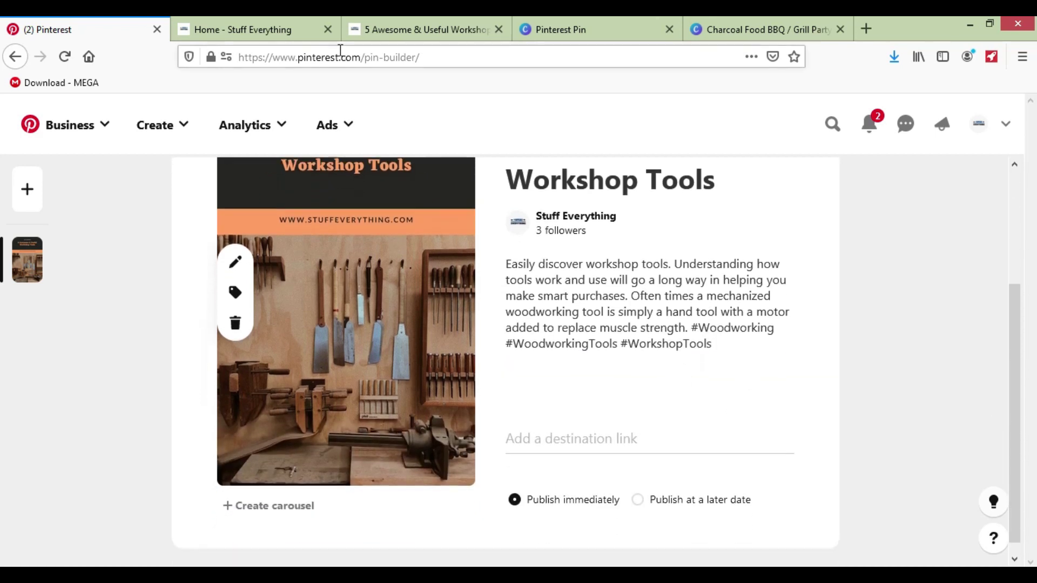
left_click(448, 29)
left_click(560, 60)
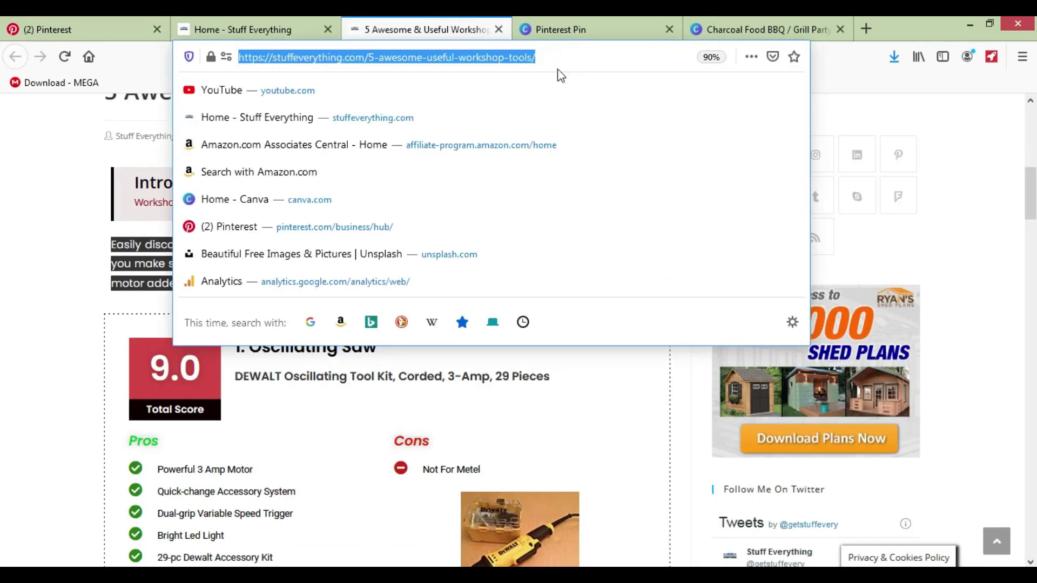
key("ctrl+1")
left_click(625, 441)
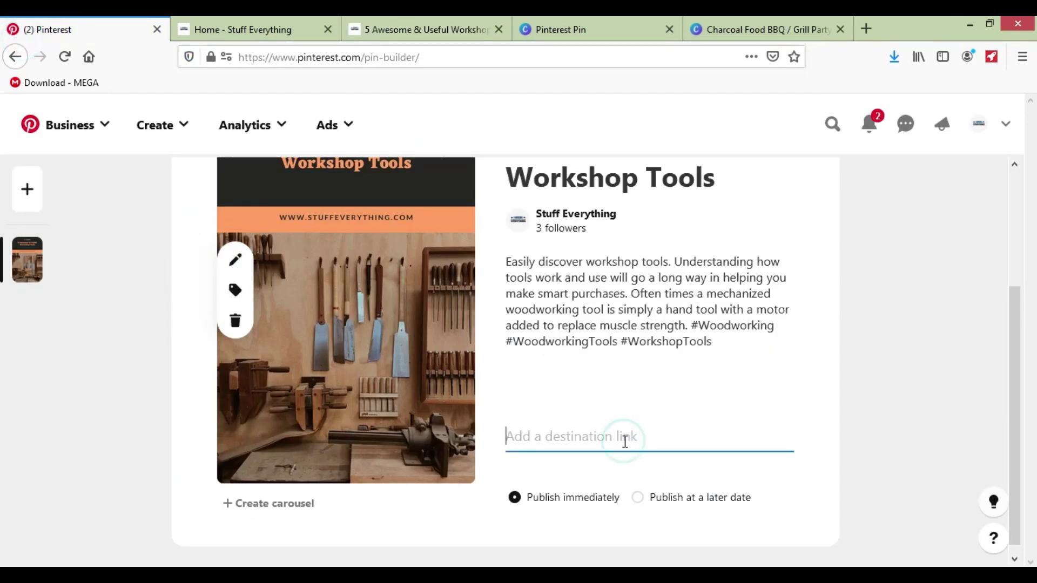
key("ctrl+v")
scroll(882, 447, "down", 1)
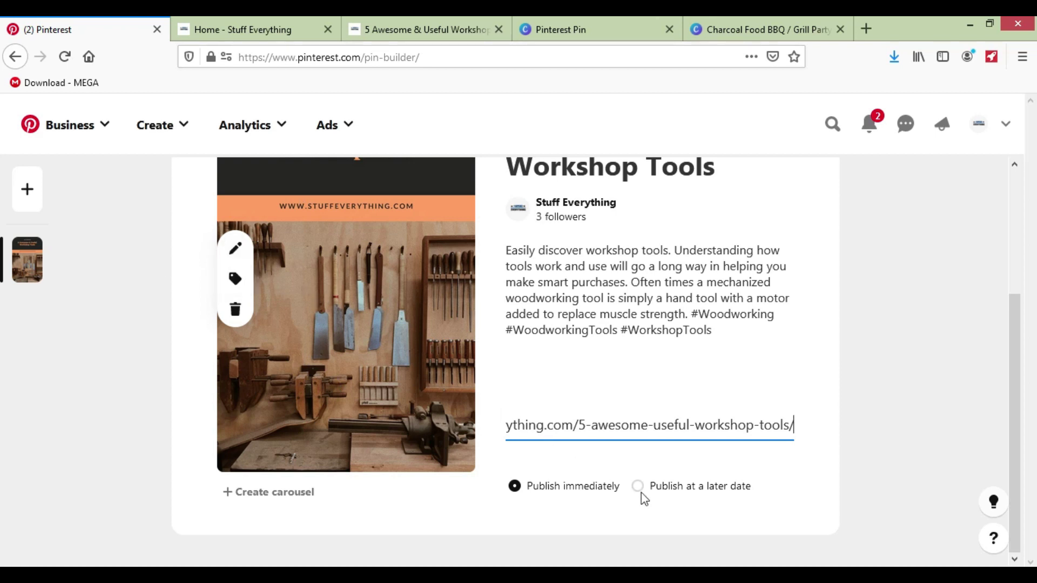
Set the pin to be published at a later date instead of immediately.
scroll(616, 498, "up", 5)
scroll(583, 506, "down", 5)
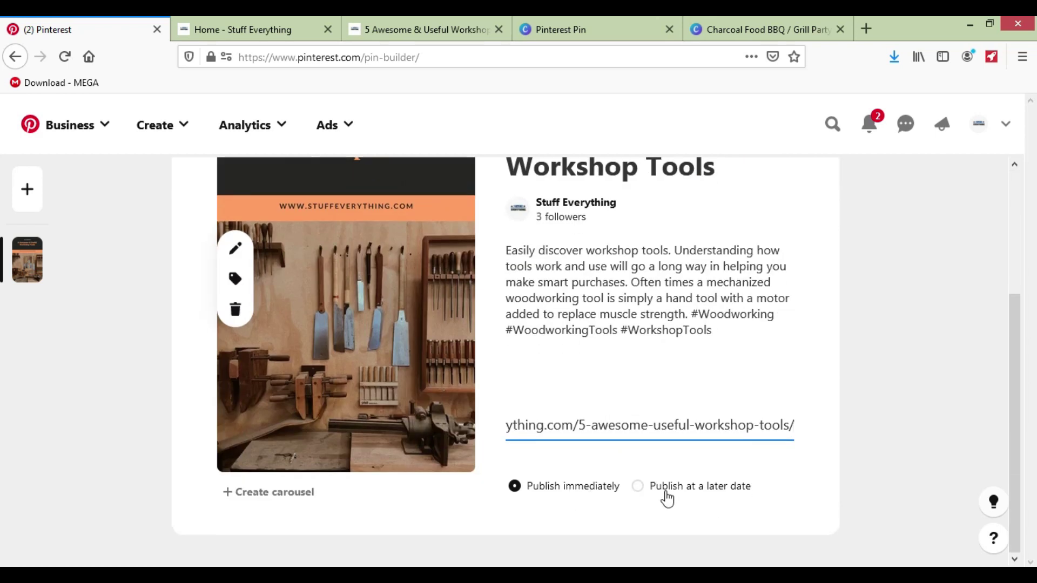
left_click(637, 486)
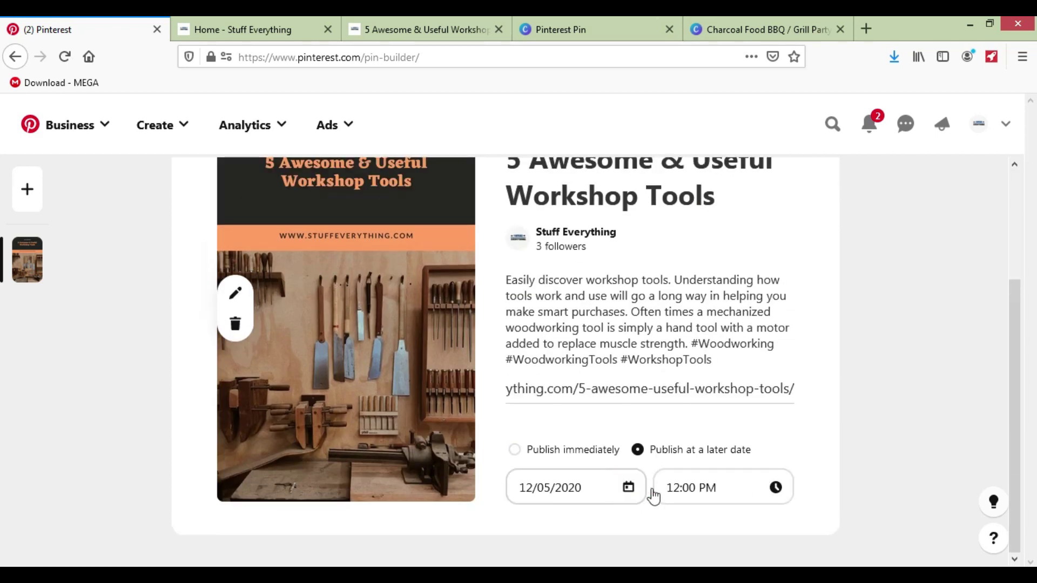
Assign the pin to the Best Woodworking Tools section of the Best Woodworking Tools board.
scroll(856, 462, "up", 3)
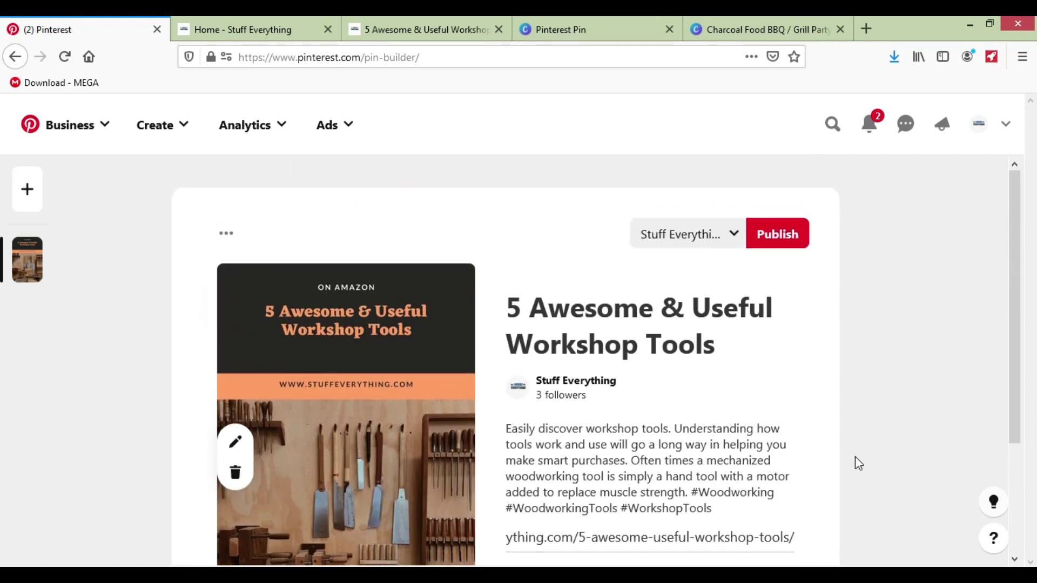
left_click(697, 237)
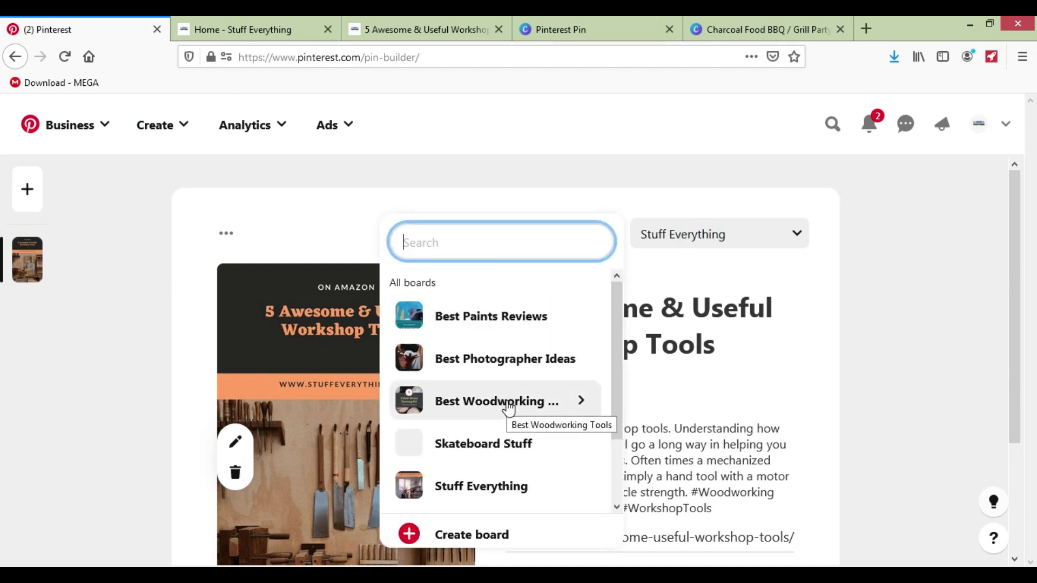
scroll(507, 407, "down", 3)
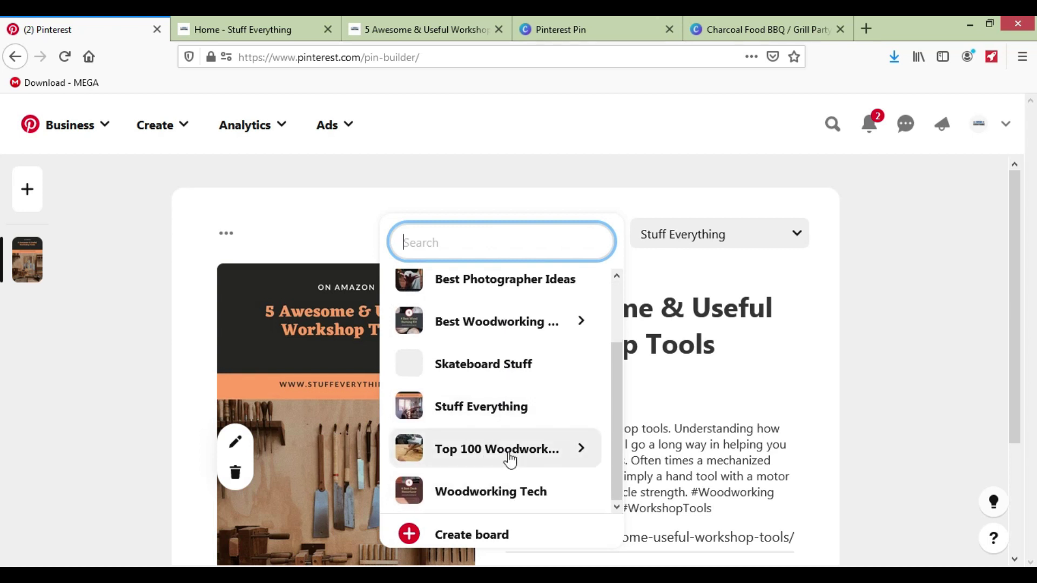
left_click(492, 324)
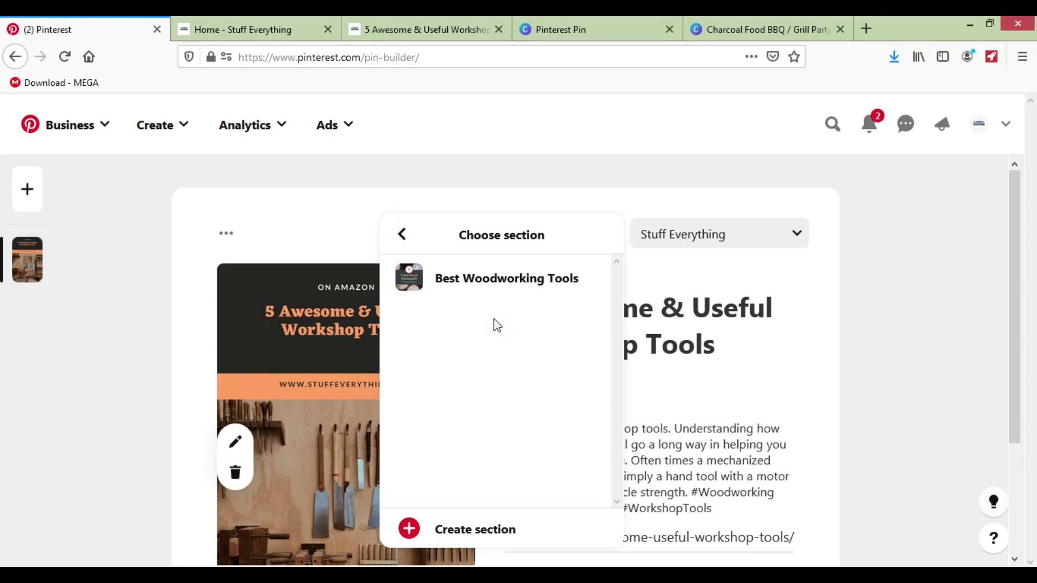
left_click(511, 283)
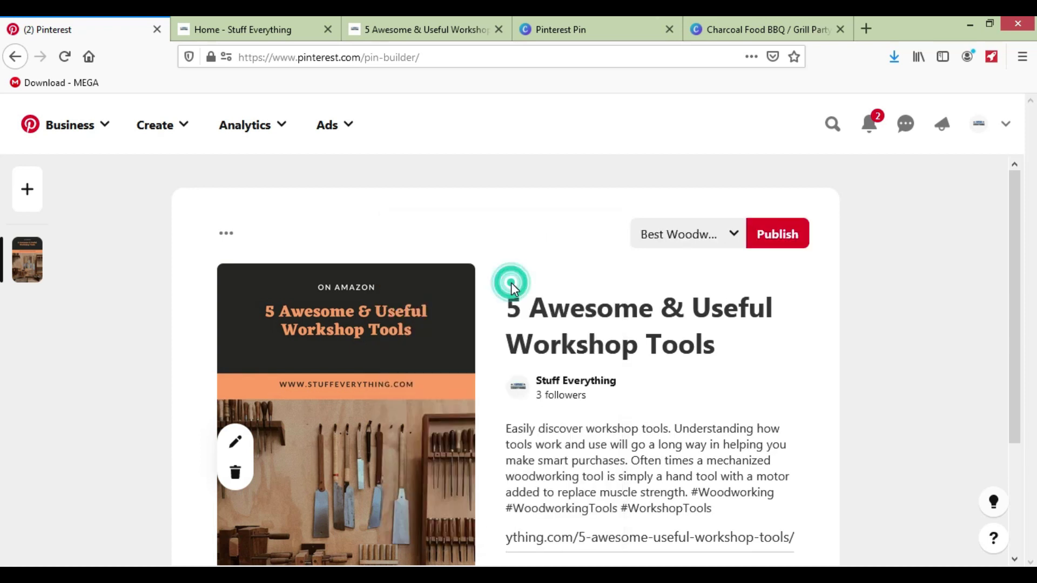
Examine the available publishing dates and half-hour time slots for the pin without choosing a different one.
scroll(808, 341, "down", 3)
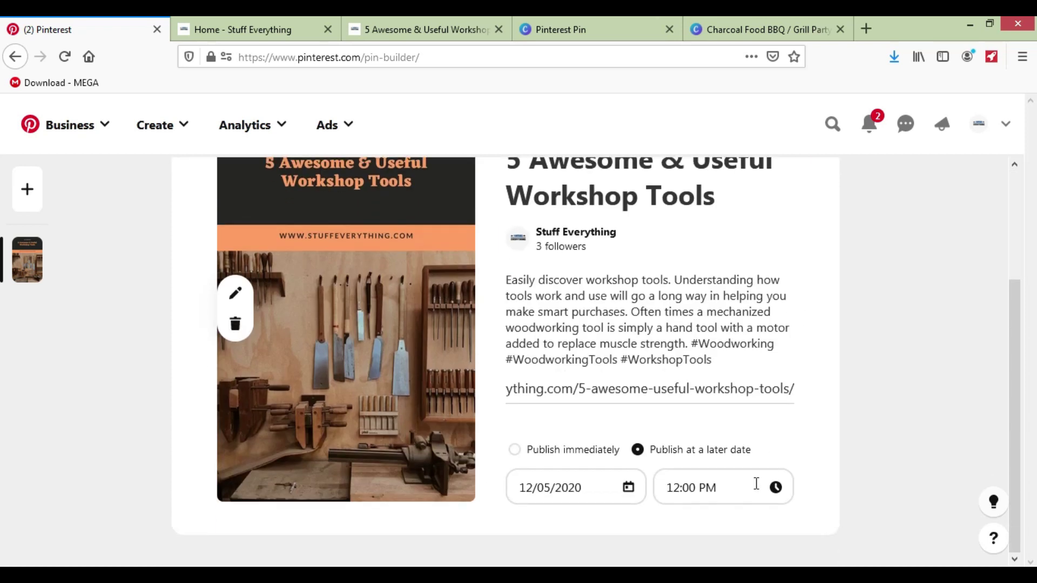
left_click(571, 496)
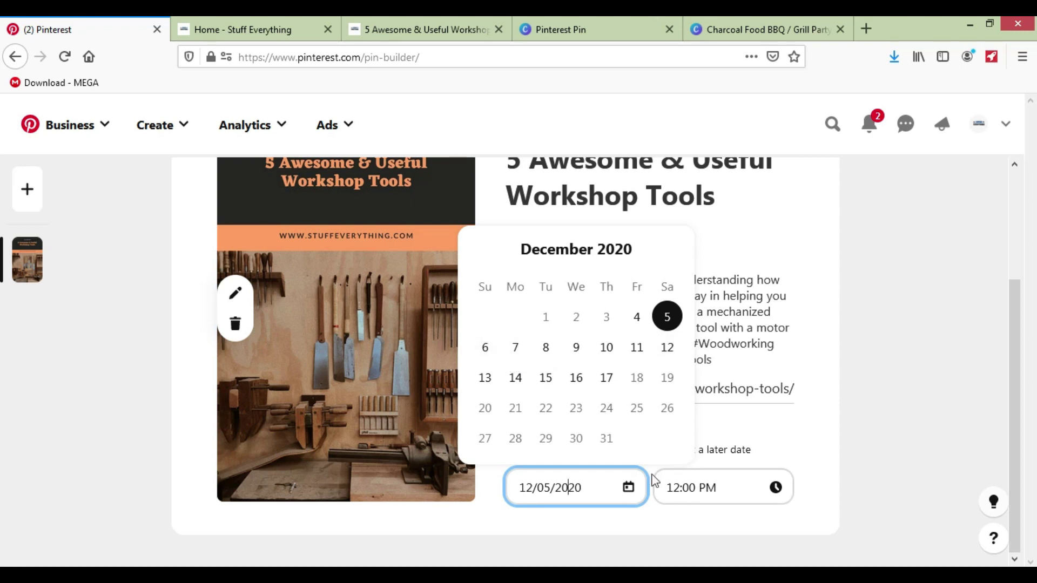
left_click(720, 499)
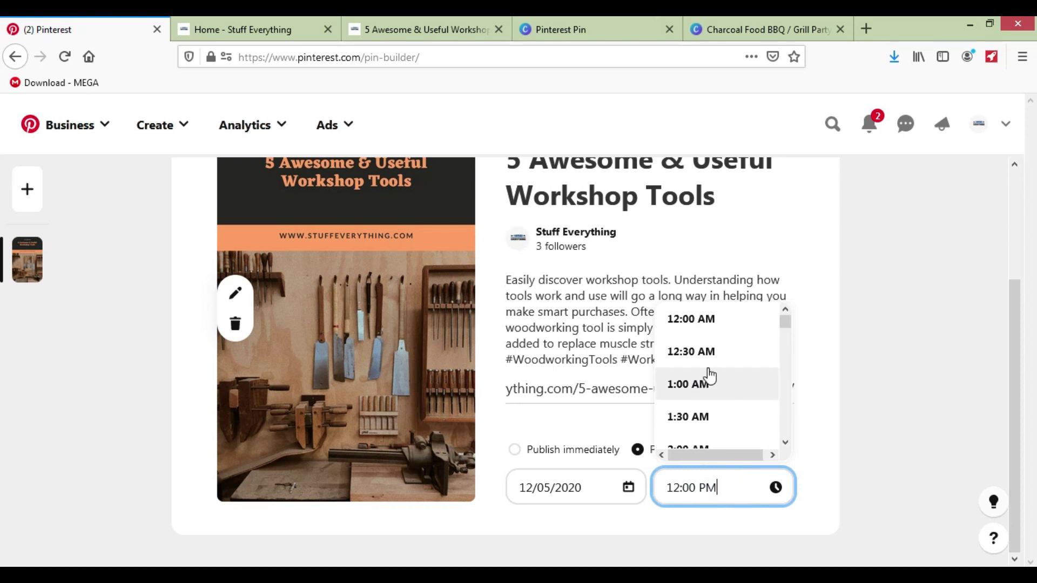
scroll(710, 376, "down", 10)
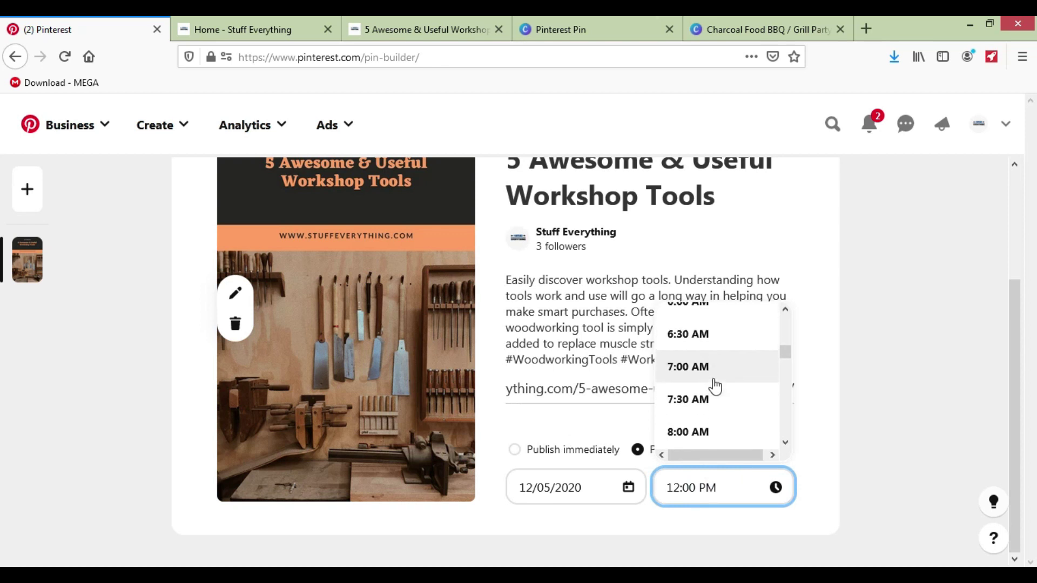
scroll(714, 388, "down", 2)
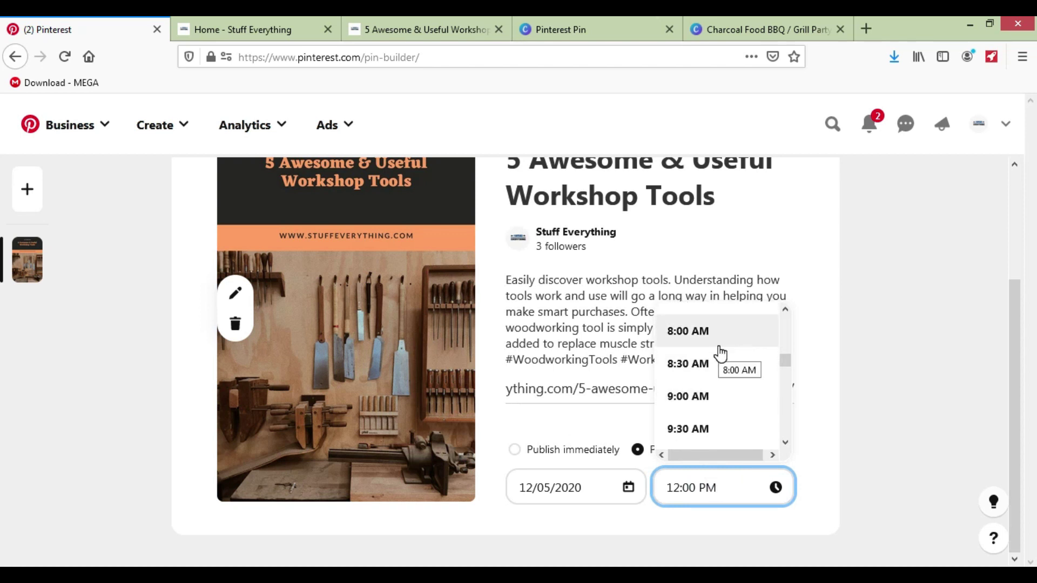
scroll(720, 354, "down", 4)
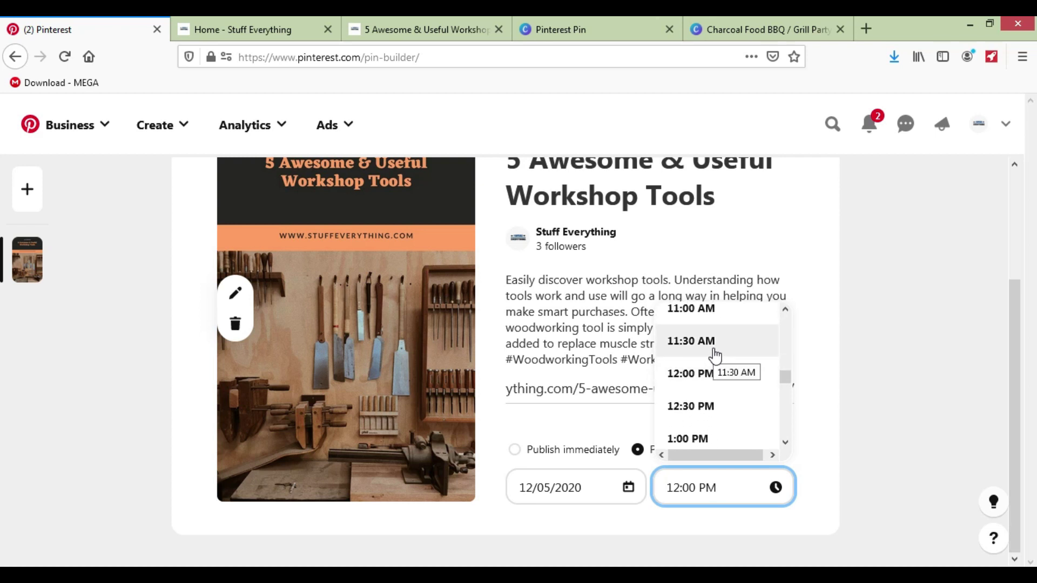
scroll(716, 361, "down", 3)
scroll(720, 372, "down", 3)
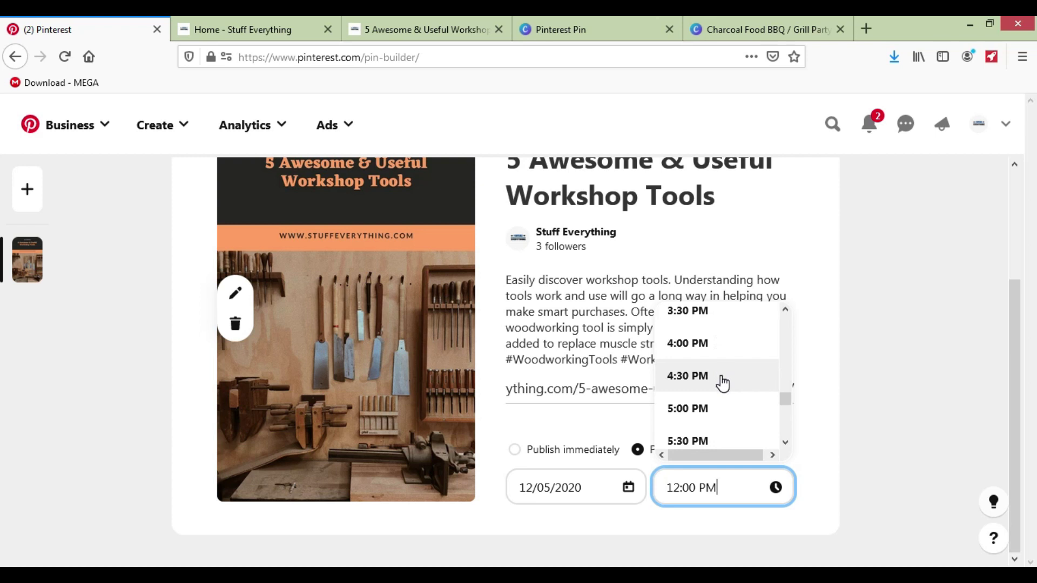
scroll(720, 375, "down", 3)
scroll(718, 394, "down", 1)
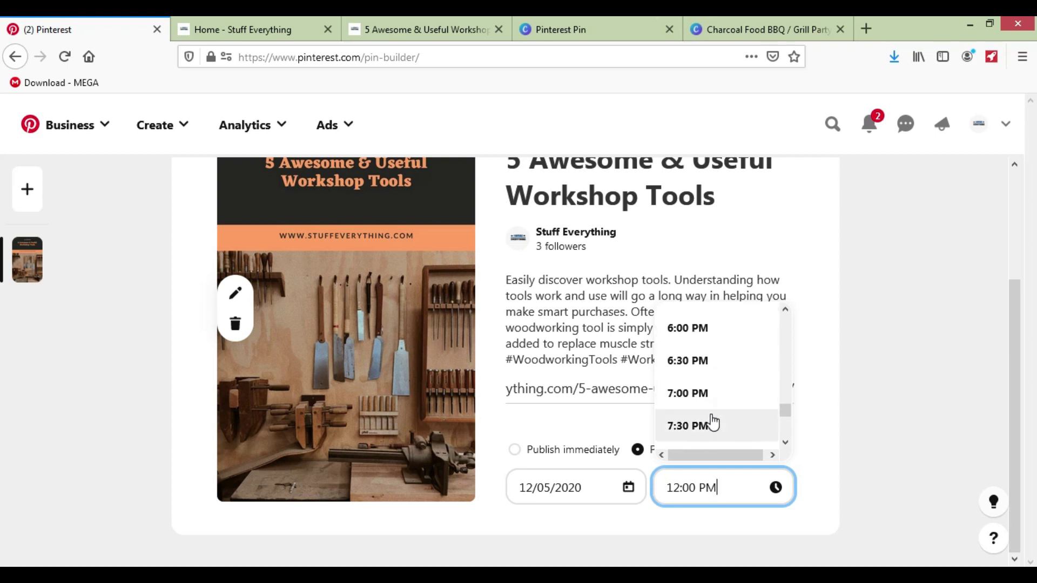
left_click(847, 413)
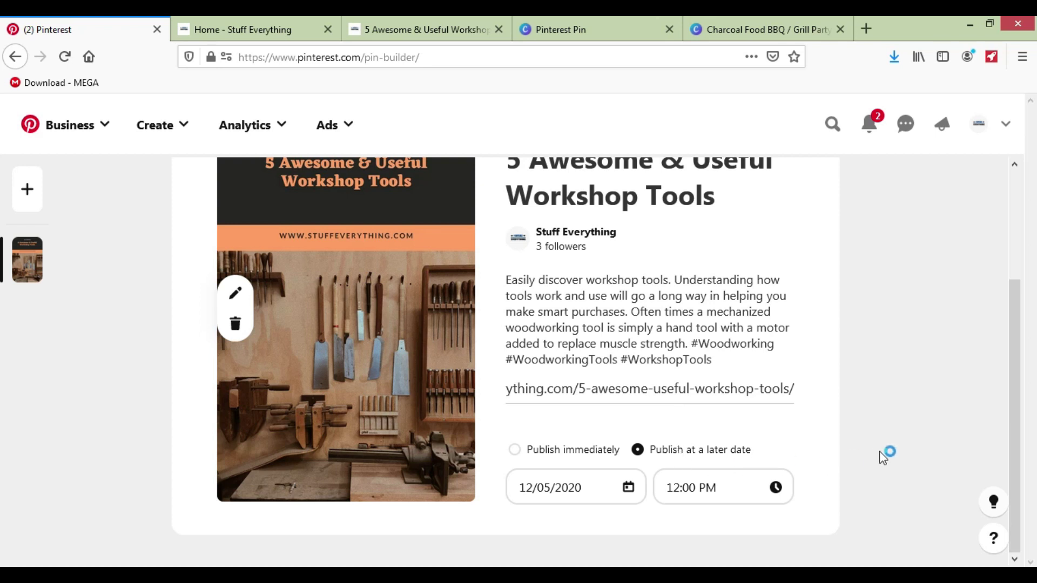
scroll(783, 470, "up", 1)
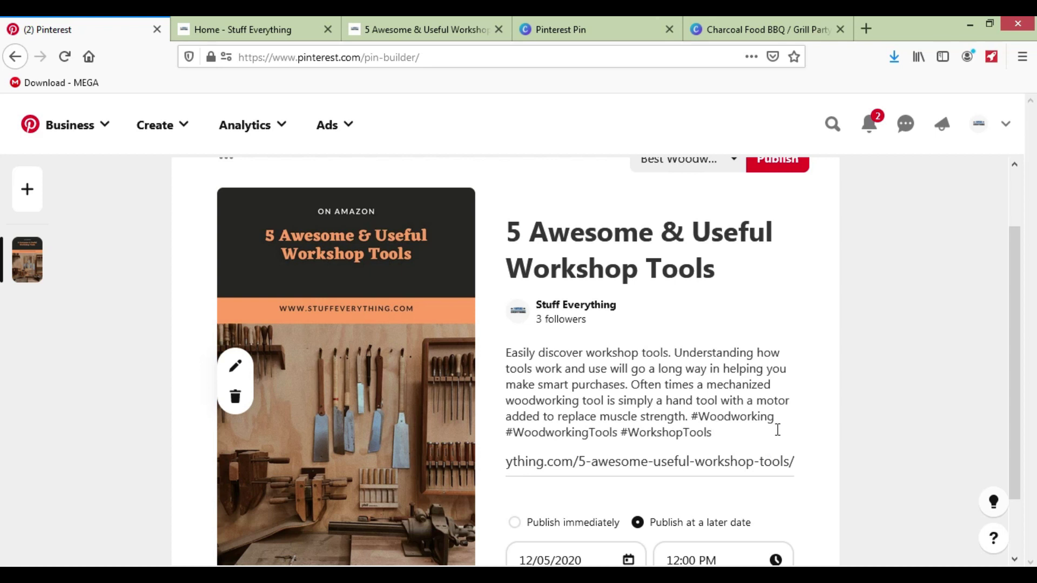
scroll(778, 430, "down", 1)
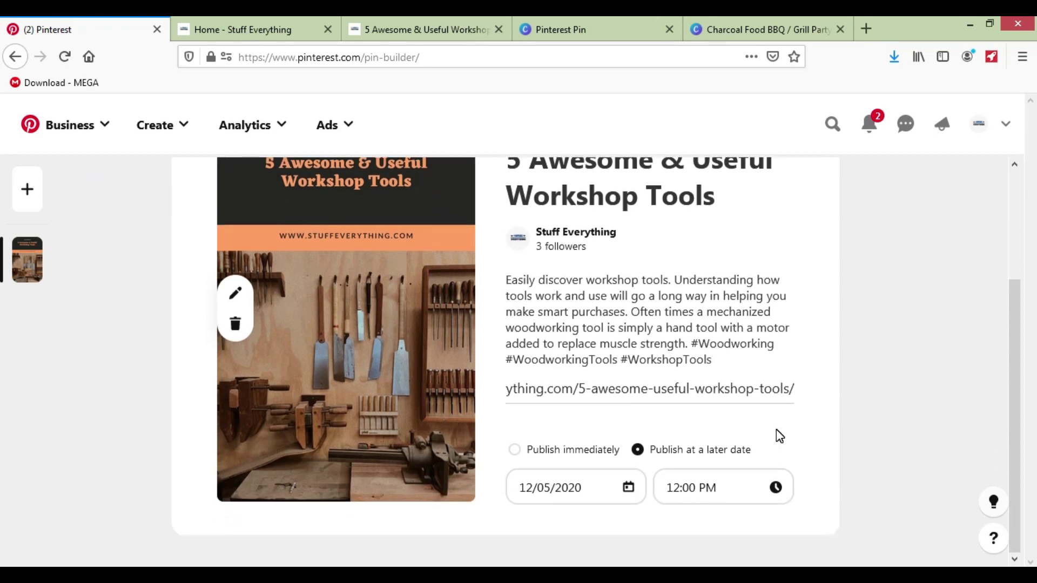
scroll(779, 435, "up", 2)
scroll(743, 454, "down", 2)
scroll(769, 471, "up", 2)
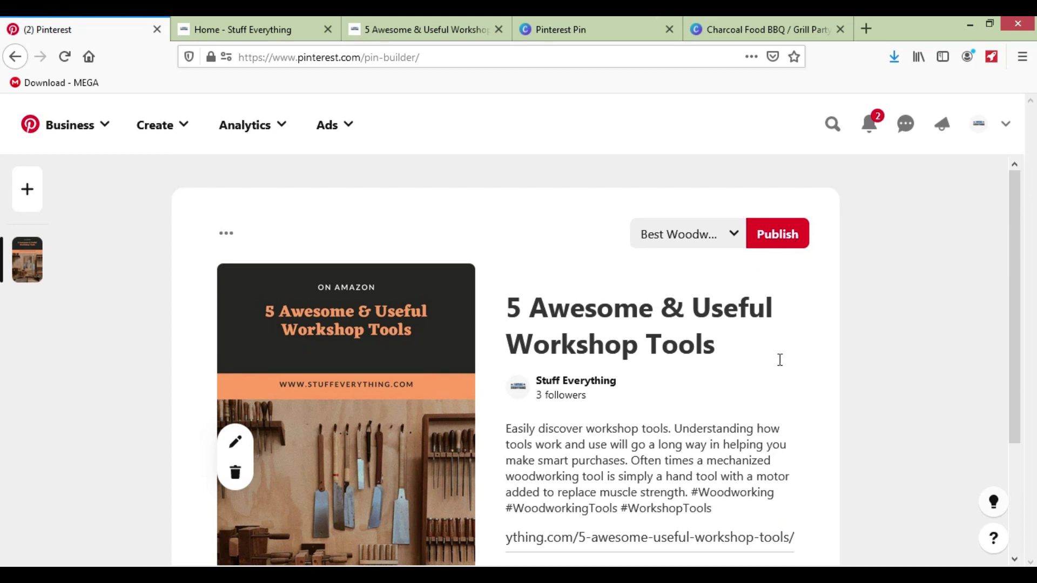
scroll(783, 378, "down", 2)
scroll(770, 440, "up", 2)
scroll(780, 335, "down", 2)
scroll(709, 456, "up", 2)
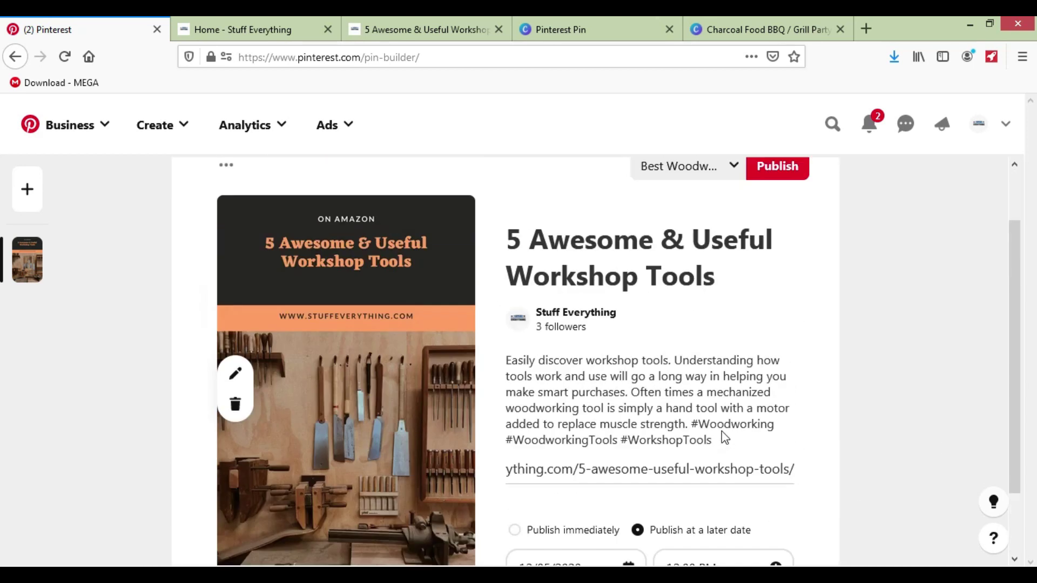
Switch to Tailwind at tailwindapp.com in a new browser tab, open its dashboard and dismiss the navigation notice.
left_click(761, 28)
left_click(865, 29)
type("ta")
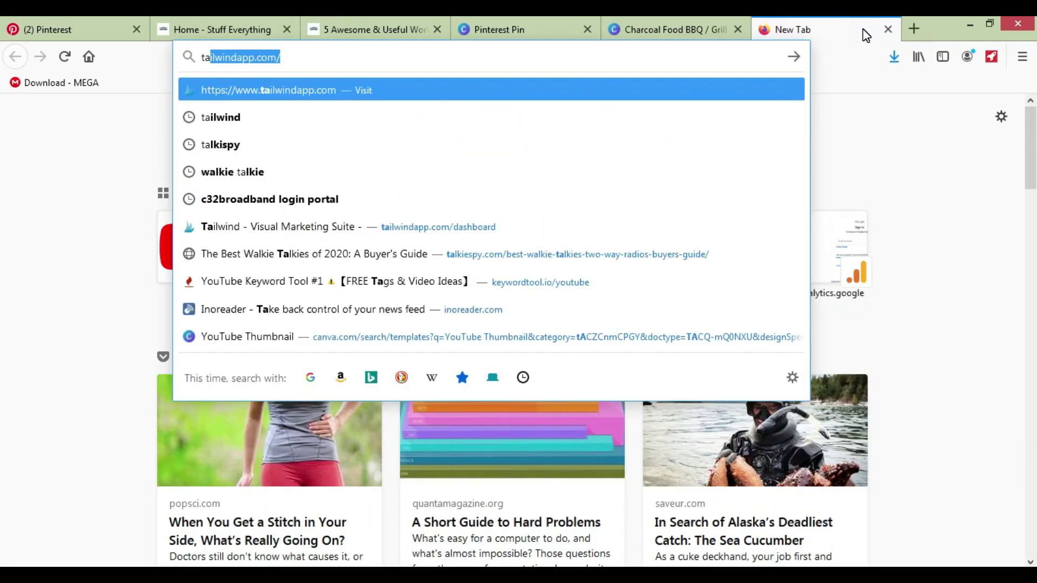
key("Return")
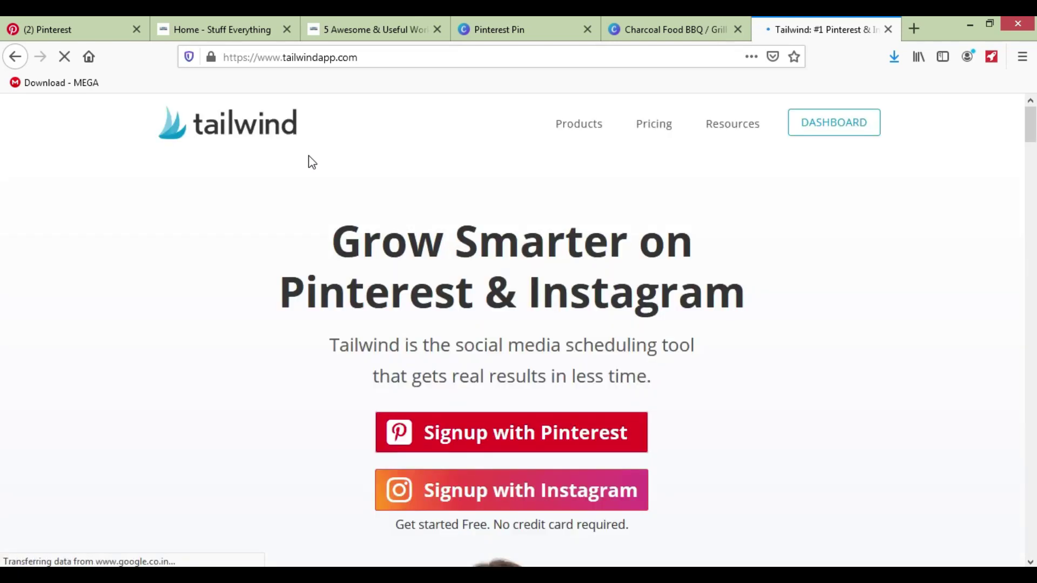
left_click(828, 122)
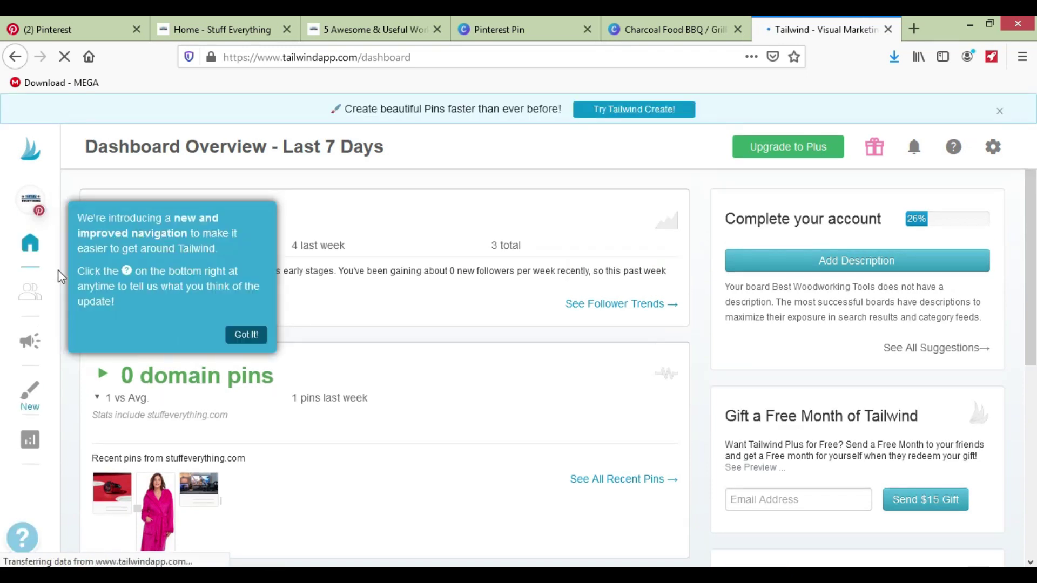
left_click(231, 334)
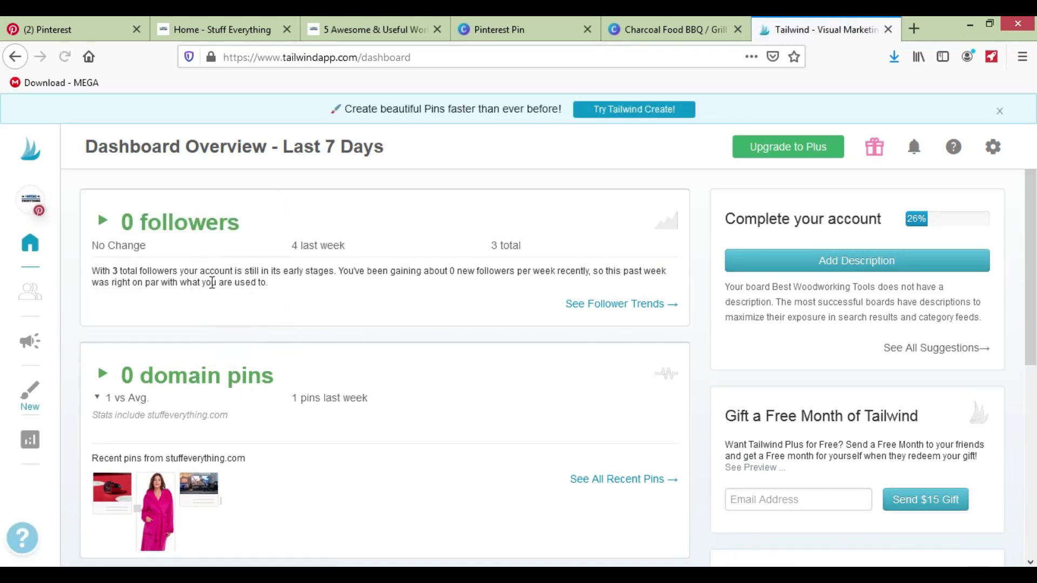
Look over the dashboard's follower, domain pin and most followed board summaries, closing the pop-up chat message.
scroll(583, 367, "down", 4)
scroll(587, 384, "down", 2)
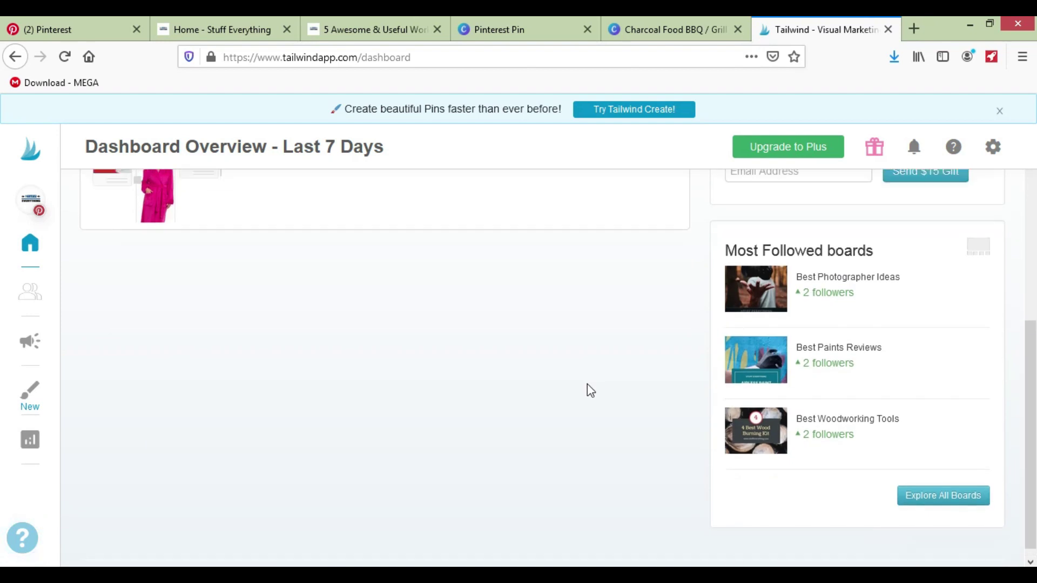
scroll(588, 384, "up", 6)
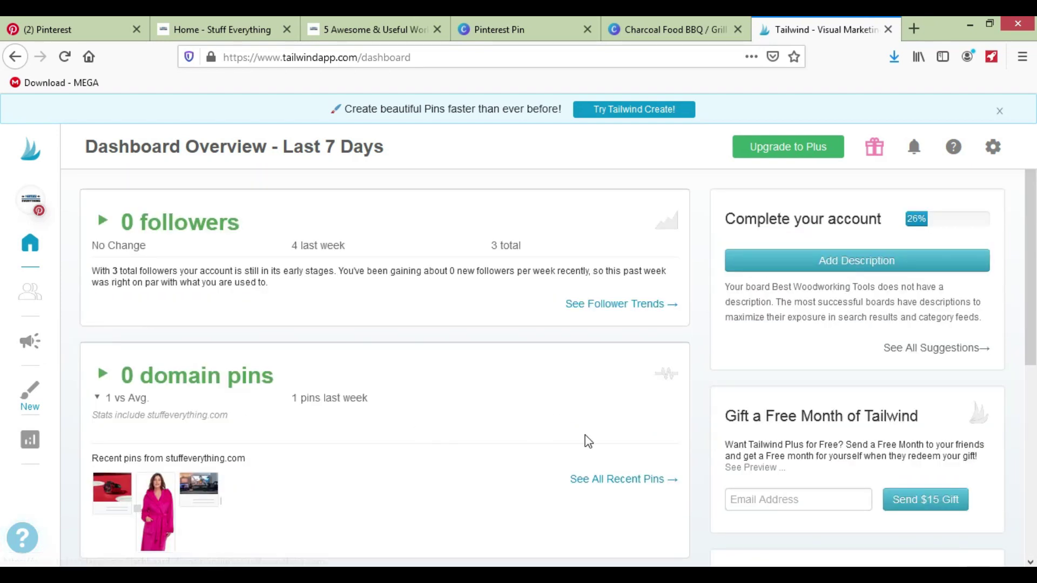
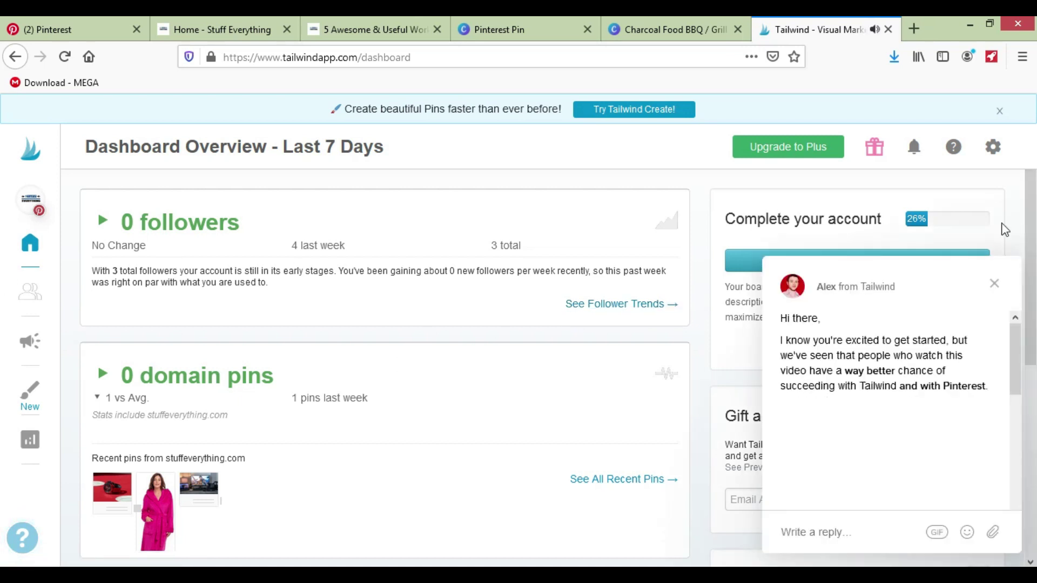
left_click(994, 284)
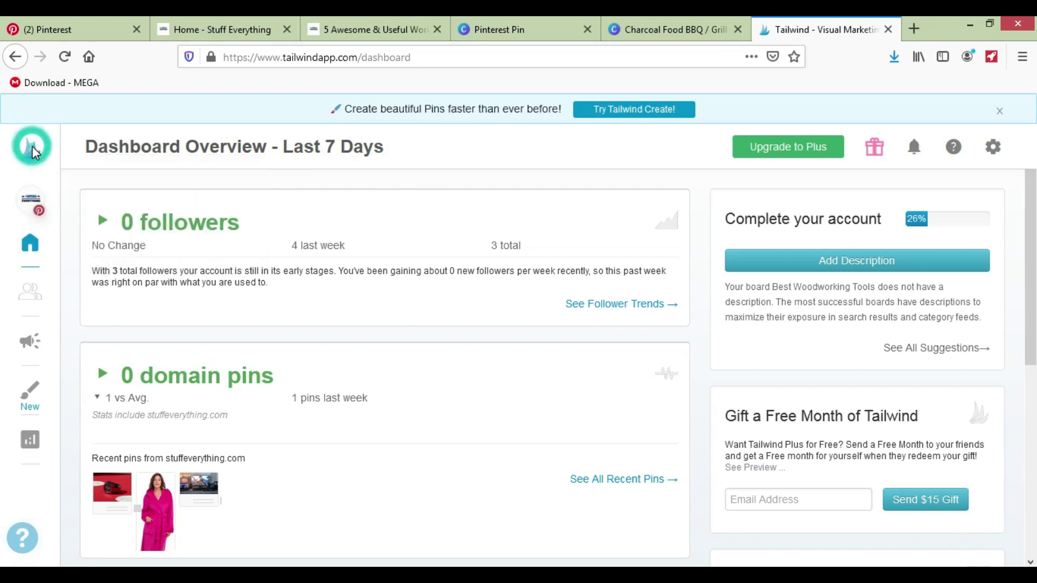
scroll(493, 301, "down", 6)
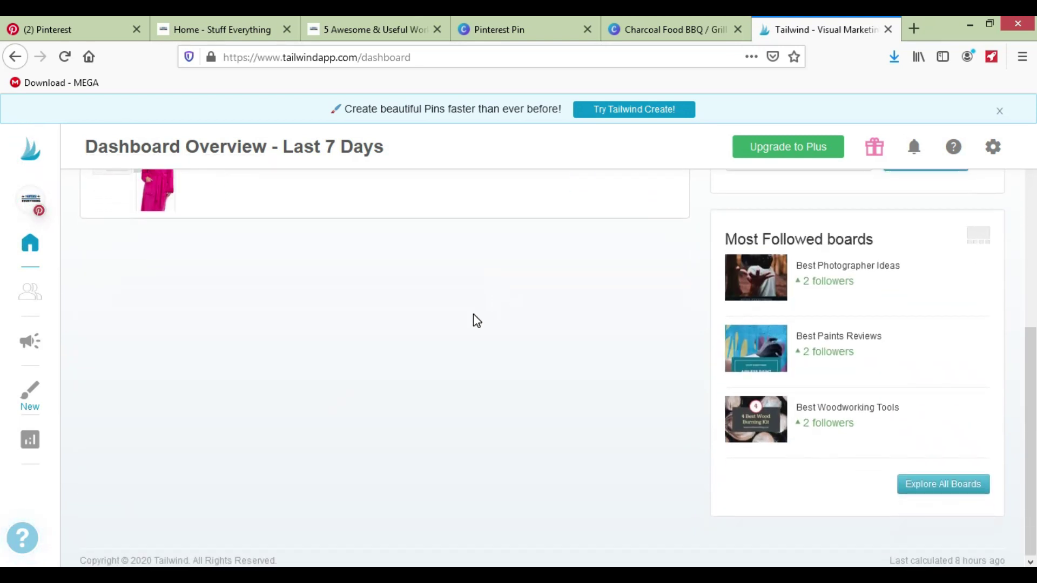
scroll(475, 319, "up", 7)
Upload the "5 Awesome & Useful Workshop Tools" pin image from the Desktop as a new draft in the Publisher.
left_click(29, 341)
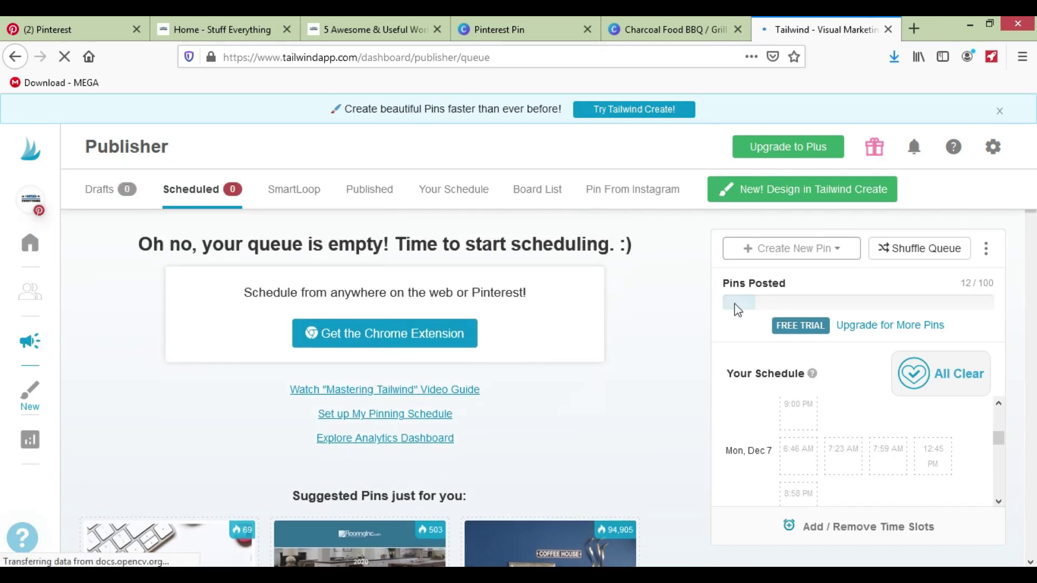
left_click(840, 250)
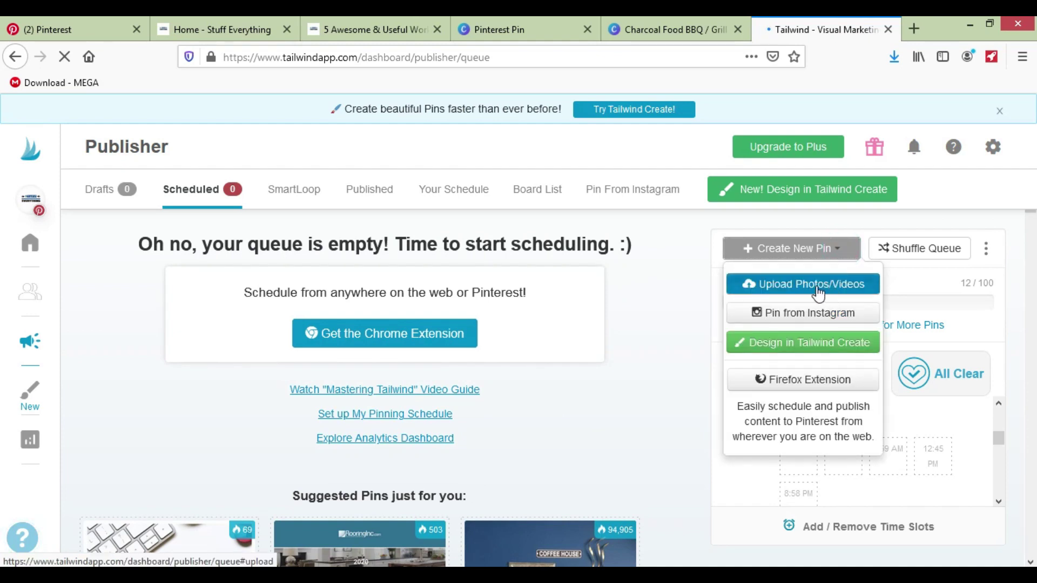
left_click(818, 286)
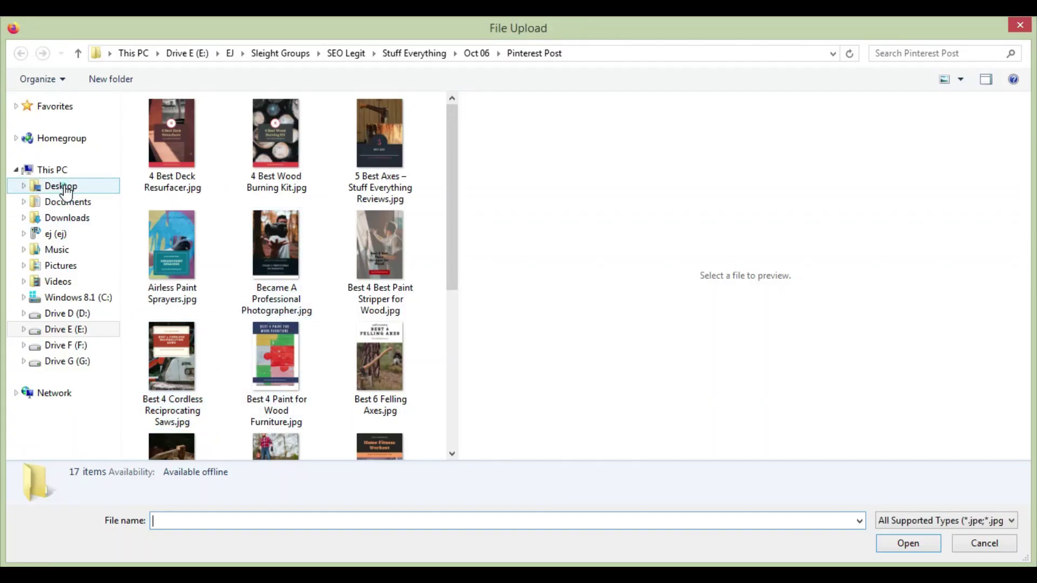
left_click(62, 186)
double_click(244, 168)
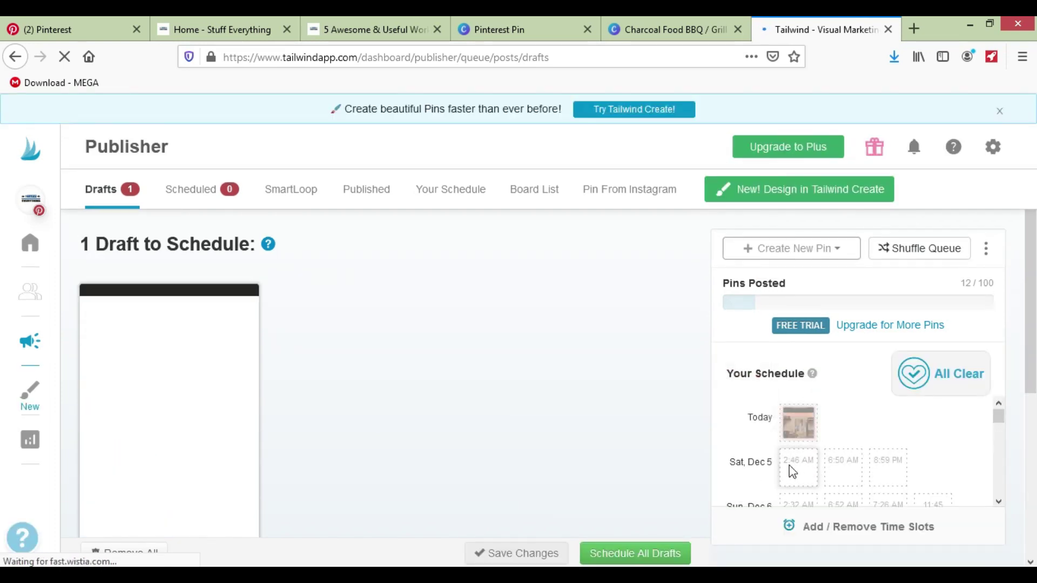
mouse_move(842, 470)
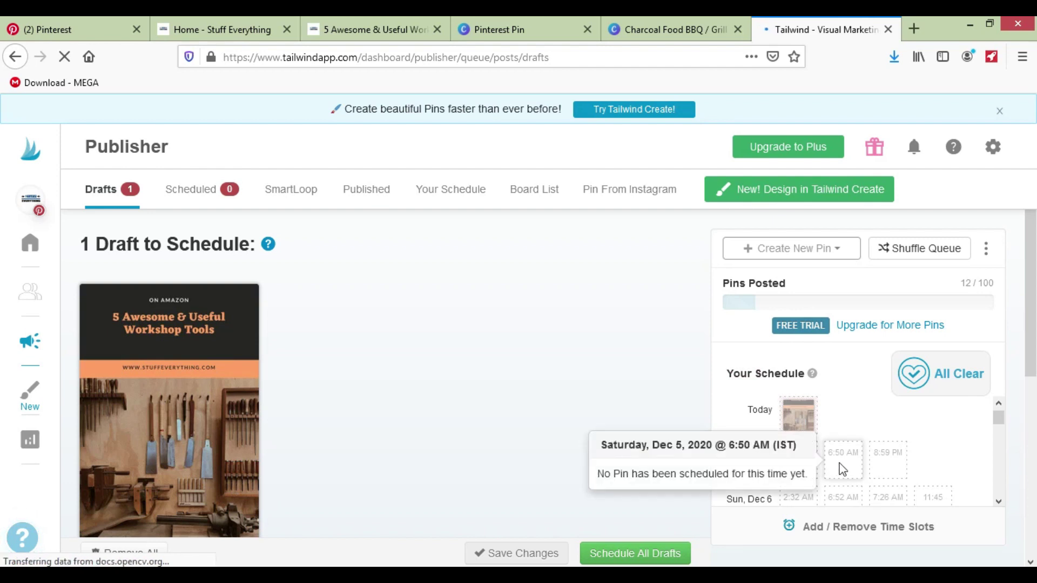
mouse_move(902, 473)
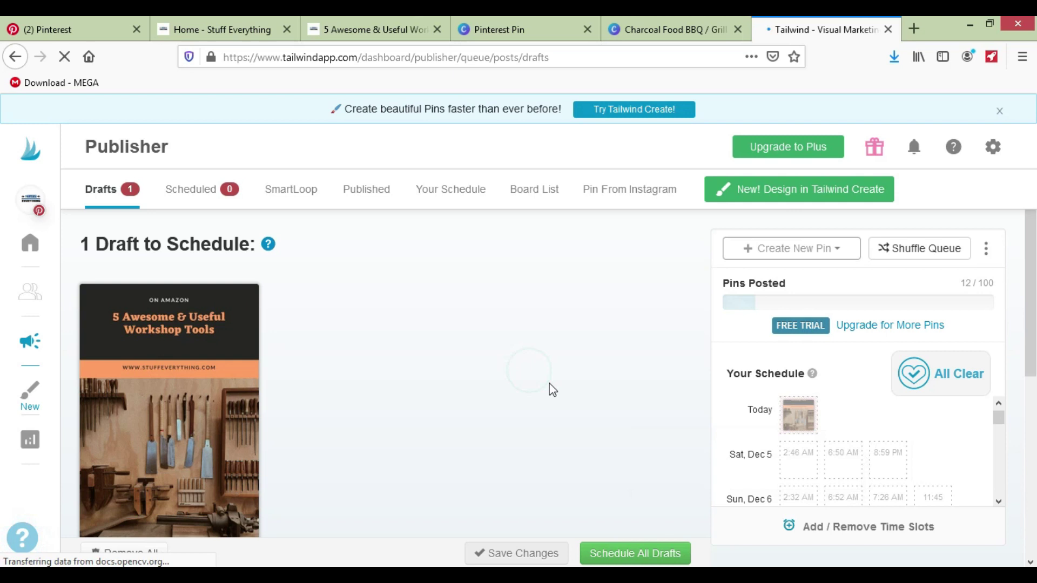
Assign the workshop tools draft pin to the Woodworking Tech board.
scroll(169, 451, "down", 3)
left_click(169, 430)
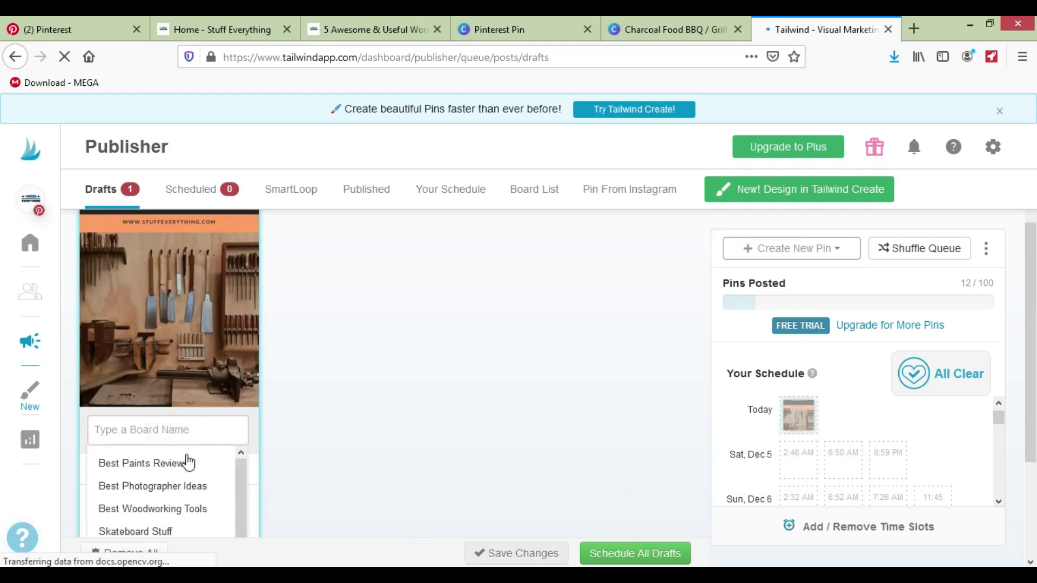
scroll(268, 438, "down", 2)
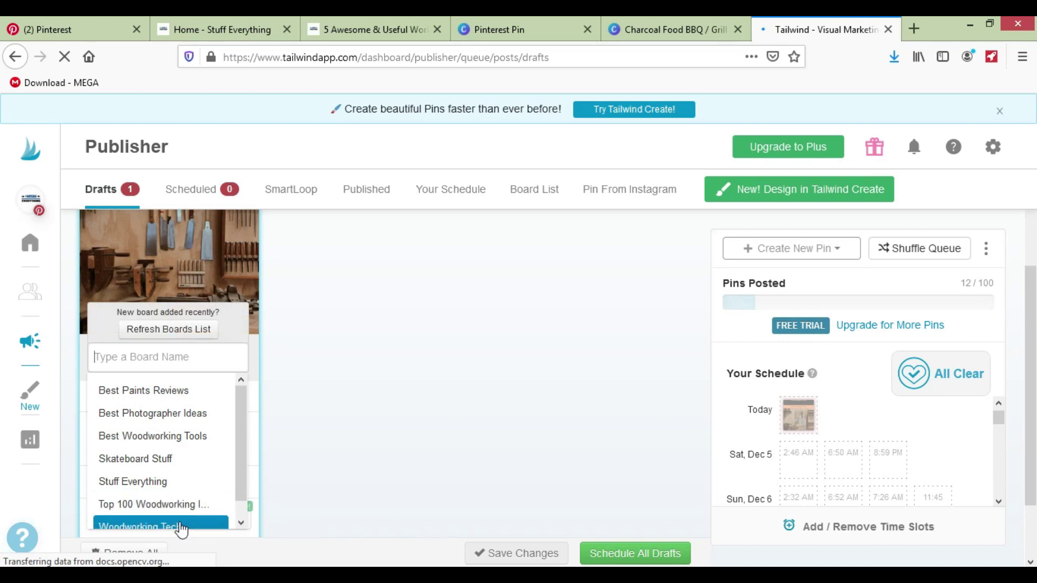
left_click(178, 526)
Copy the title "5 Awesome & Useful Workshop Tools" from the Pinterest pin builder into the Tailwind draft's title.
left_click(175, 417)
left_click(246, 30)
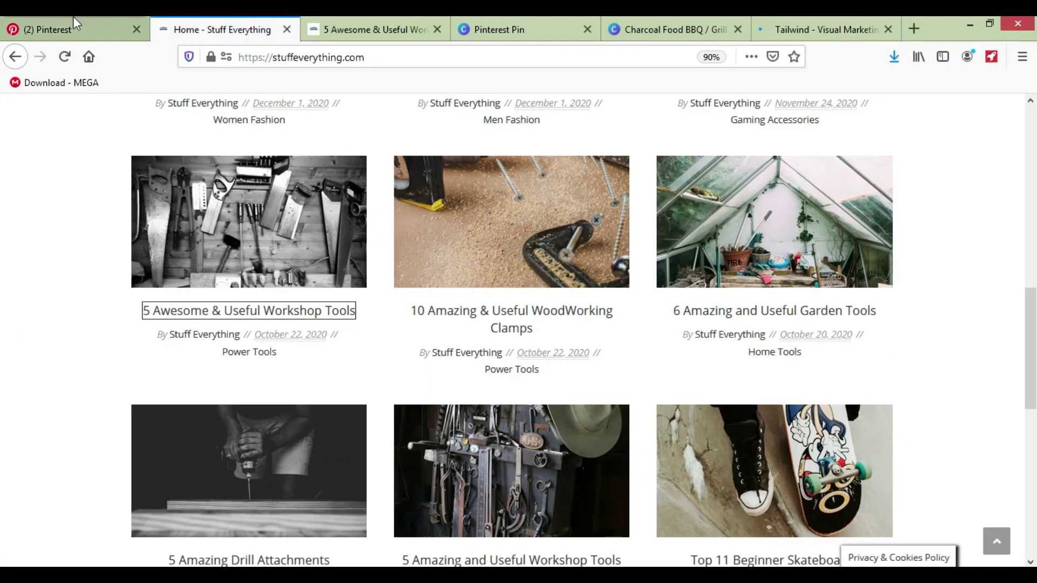
left_click(38, 33)
left_click(619, 324)
key("ctrl+a")
key("ctrl+c")
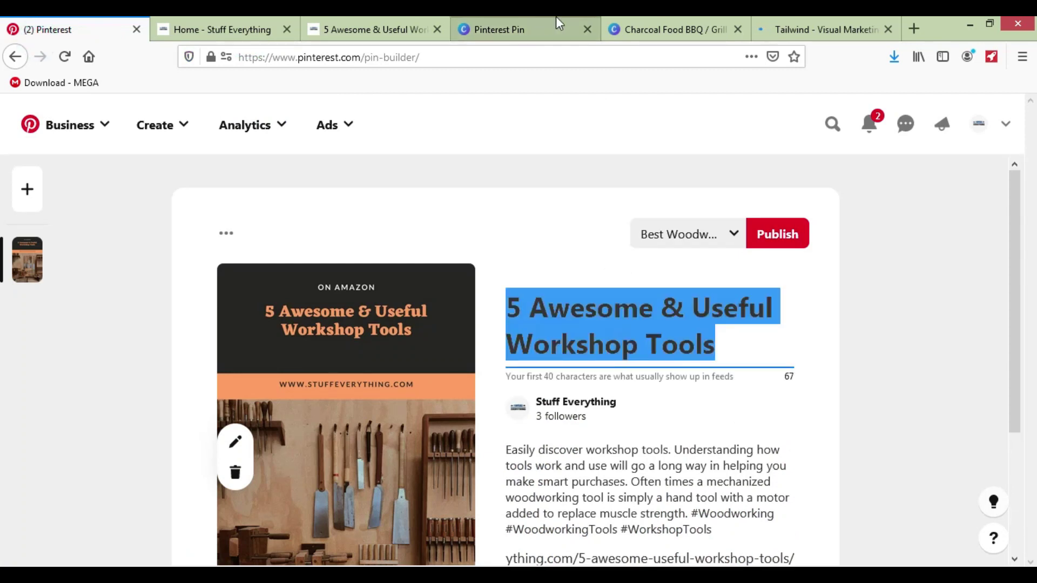
left_click(809, 29)
left_click(200, 405)
key("ctrl+v")
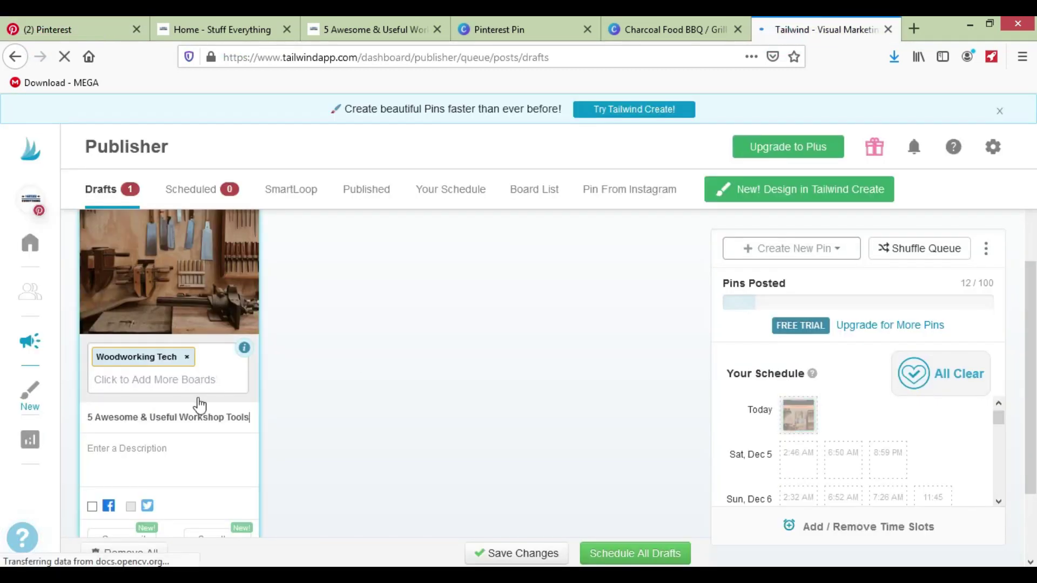
Copy the full pin description with its three hashtags from the Pinterest pin builder into the Tailwind draft's description.
left_click(59, 27)
scroll(501, 339, "down", 3)
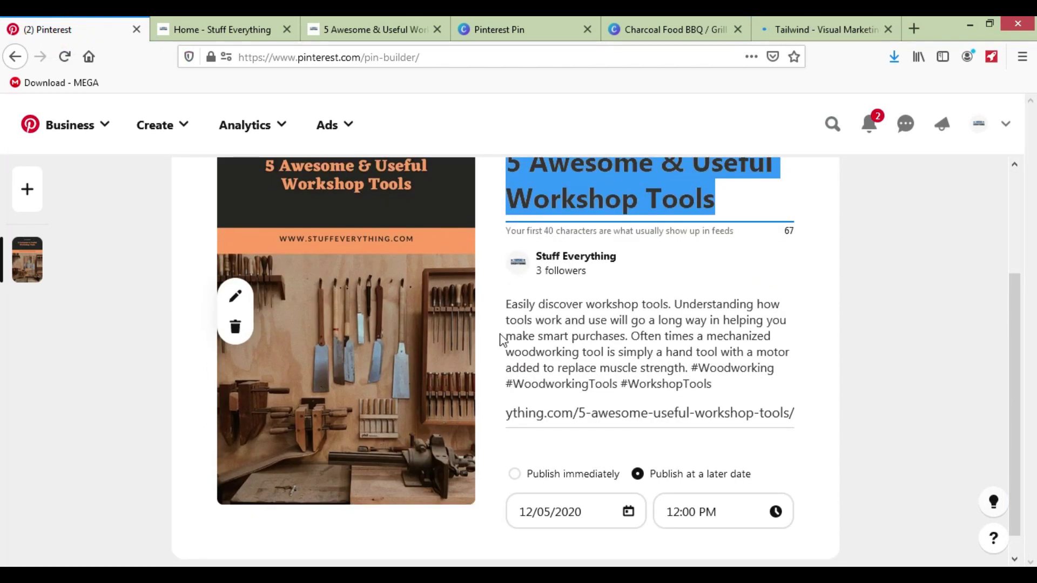
left_click_drag(507, 303, 726, 365)
key("ctrl+c")
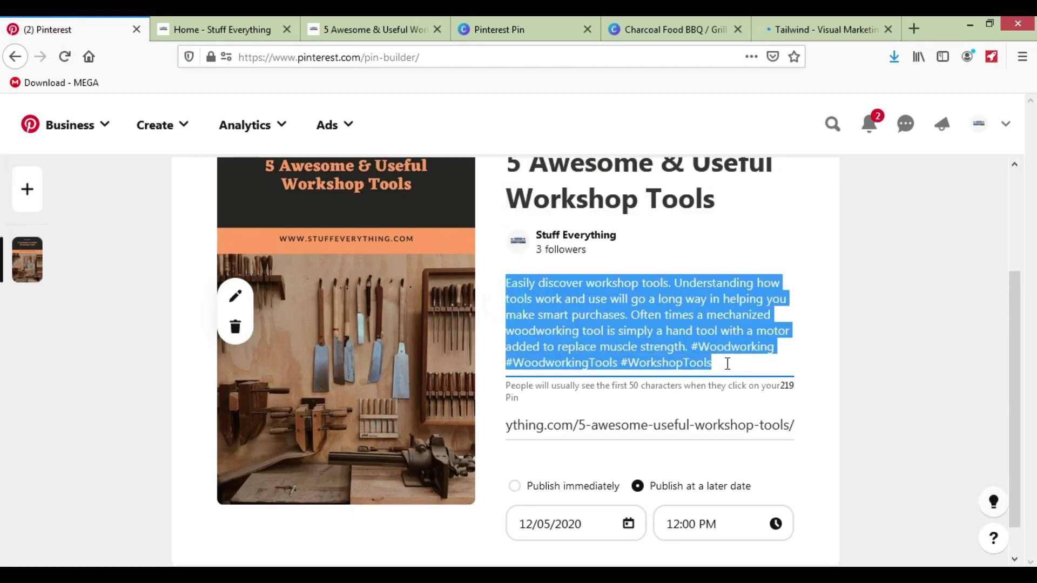
left_click(809, 29)
left_click(146, 447)
key("ctrl+v")
scroll(240, 455, "down", 4)
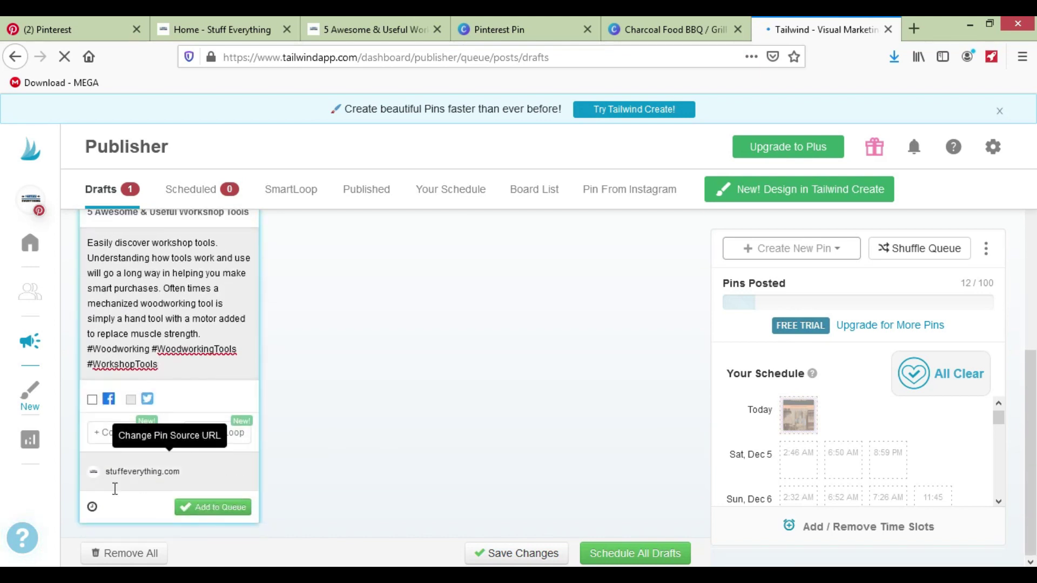
left_click(145, 473)
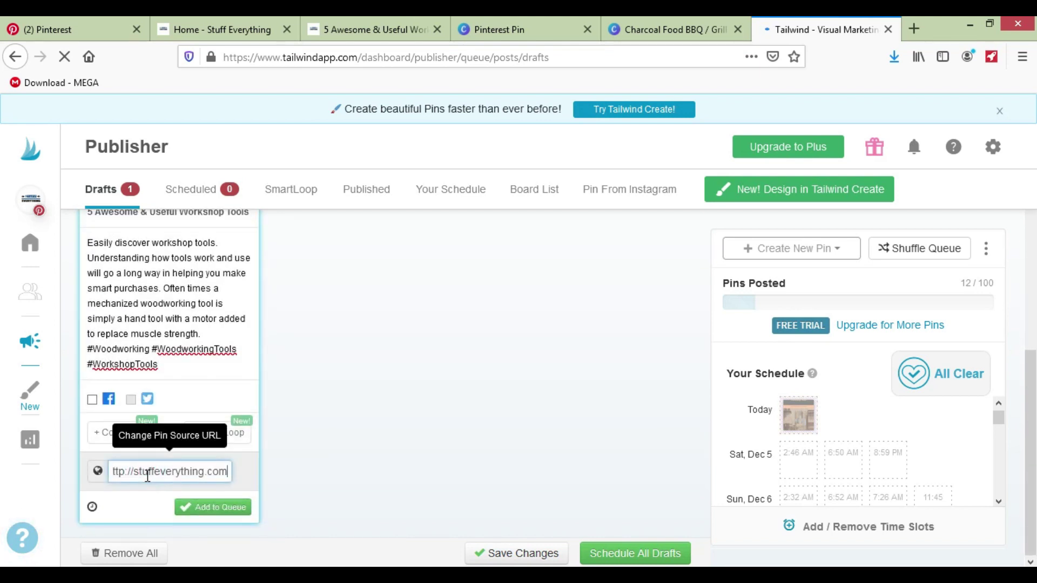
left_click(371, 29)
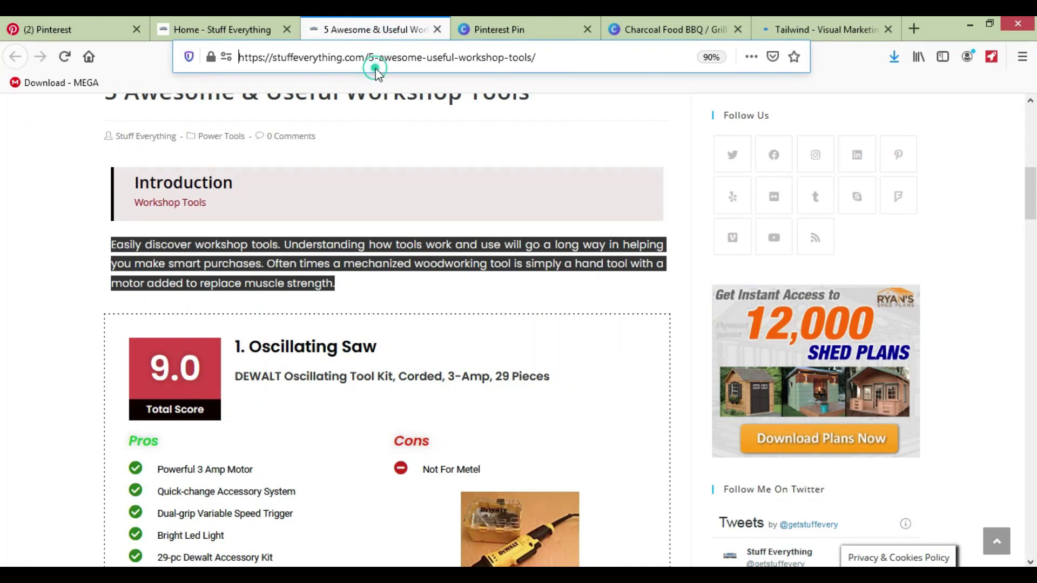
left_click(571, 51)
left_click(766, 21)
key("ctrl+a")
key("ctrl+v")
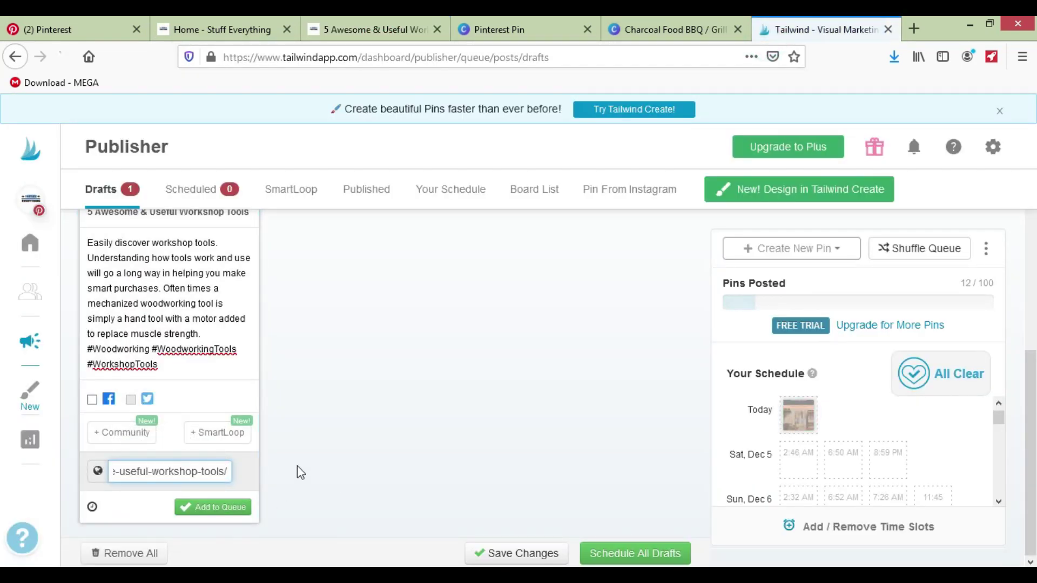
left_click(305, 464)
left_click(214, 513)
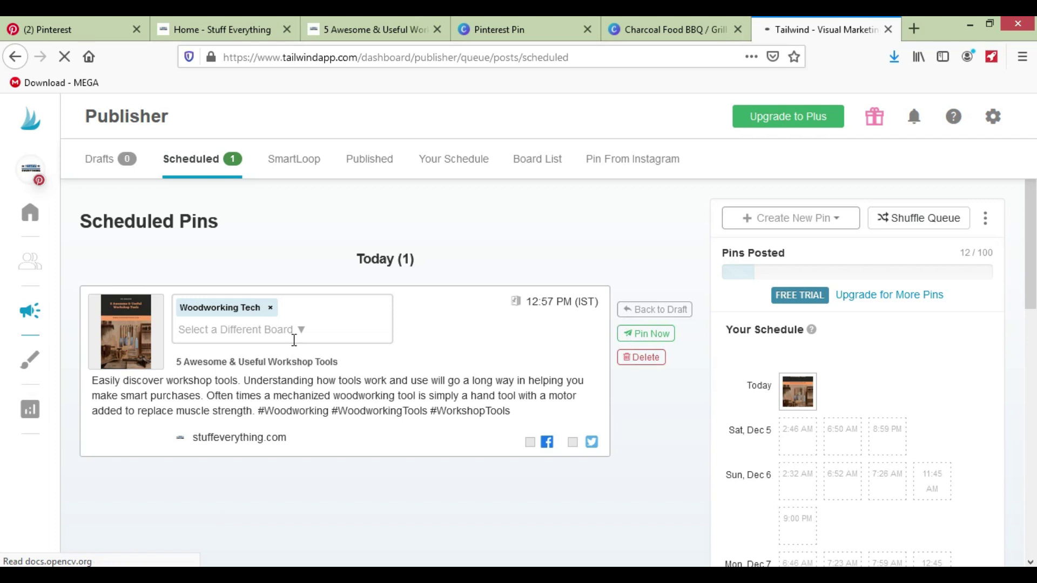
left_click(837, 219)
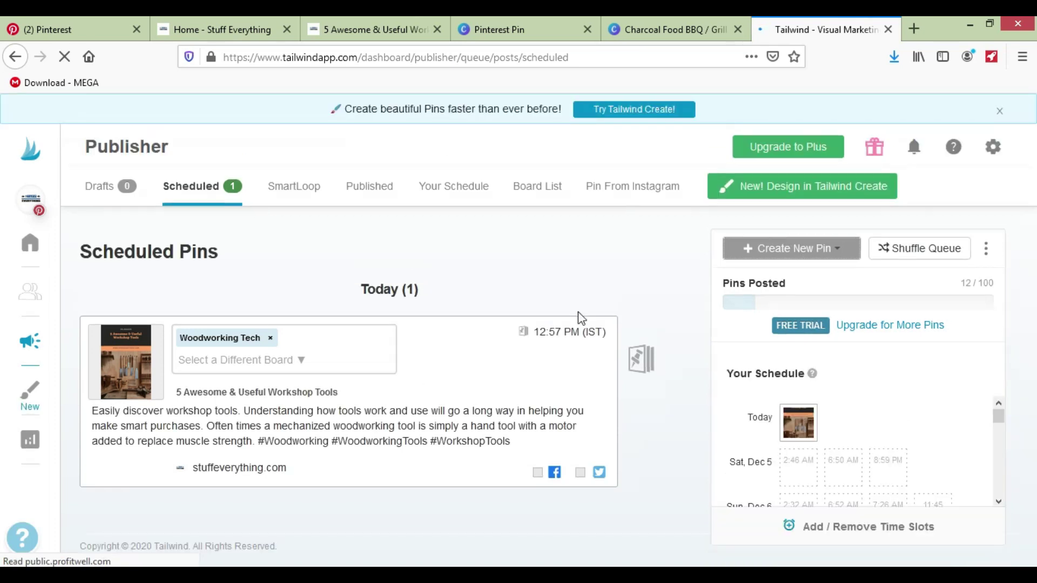
left_click(826, 254)
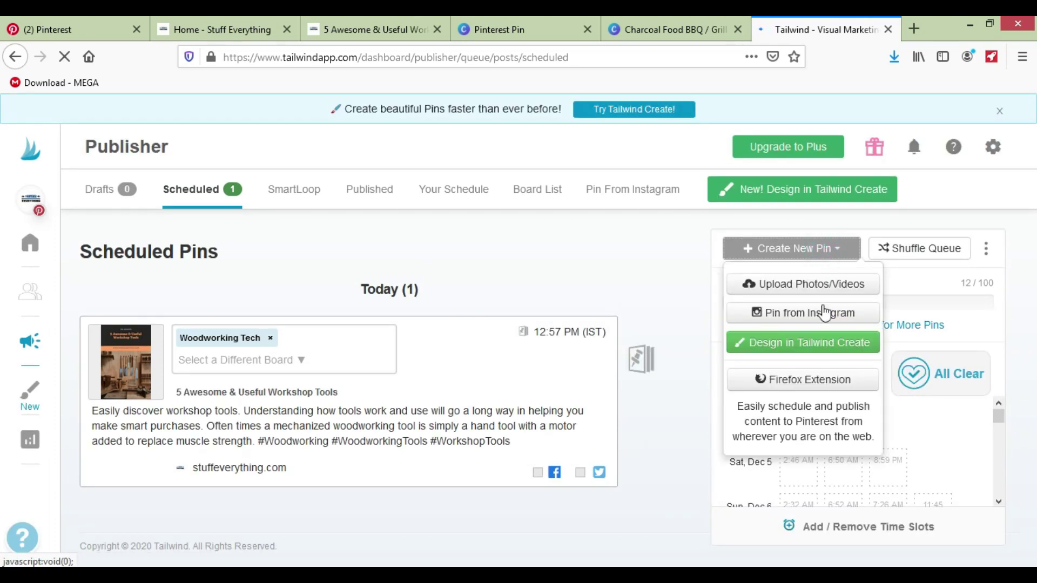
left_click(807, 283)
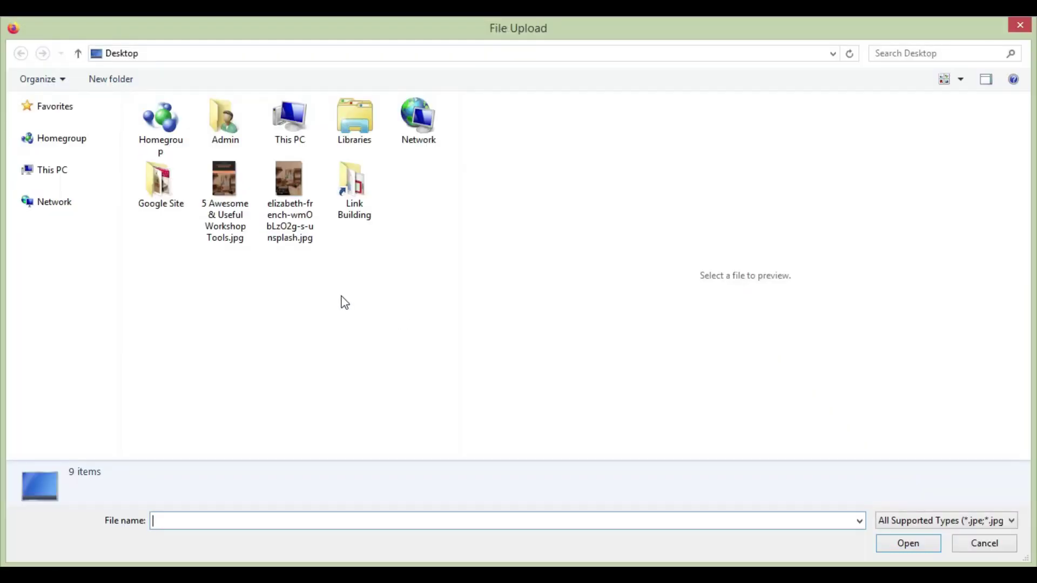
left_click(1018, 26)
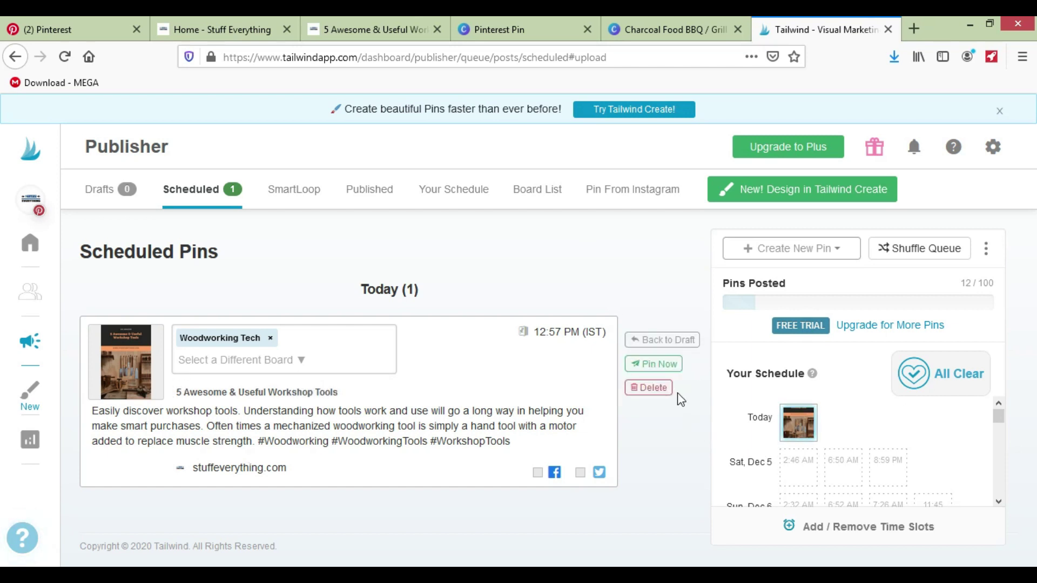
Look through the upcoming days and time slots in the Publisher's schedule.
scroll(840, 424, "down", 10)
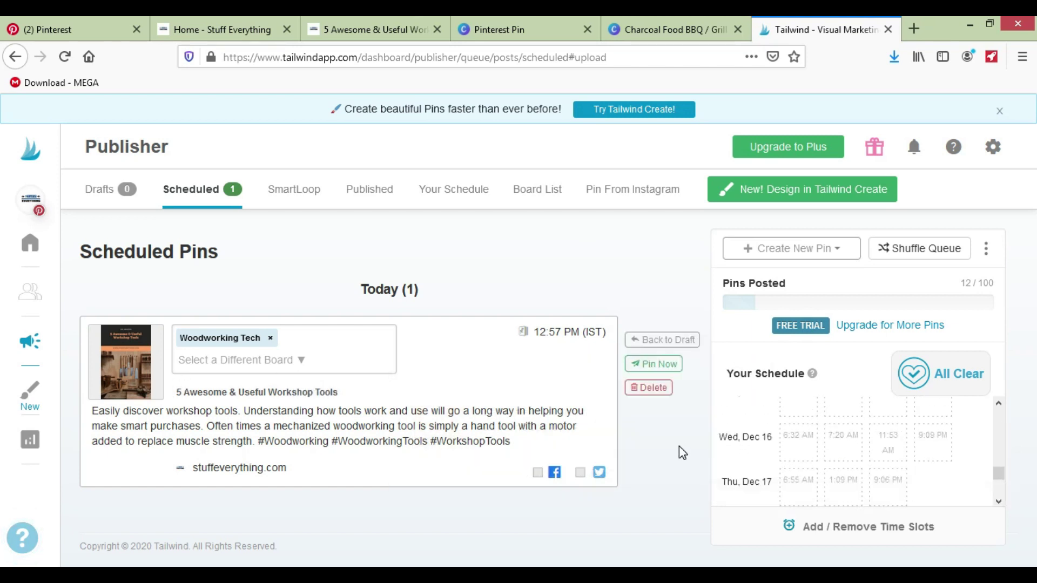
scroll(833, 436, "down", 5)
scroll(833, 437, "up", 15)
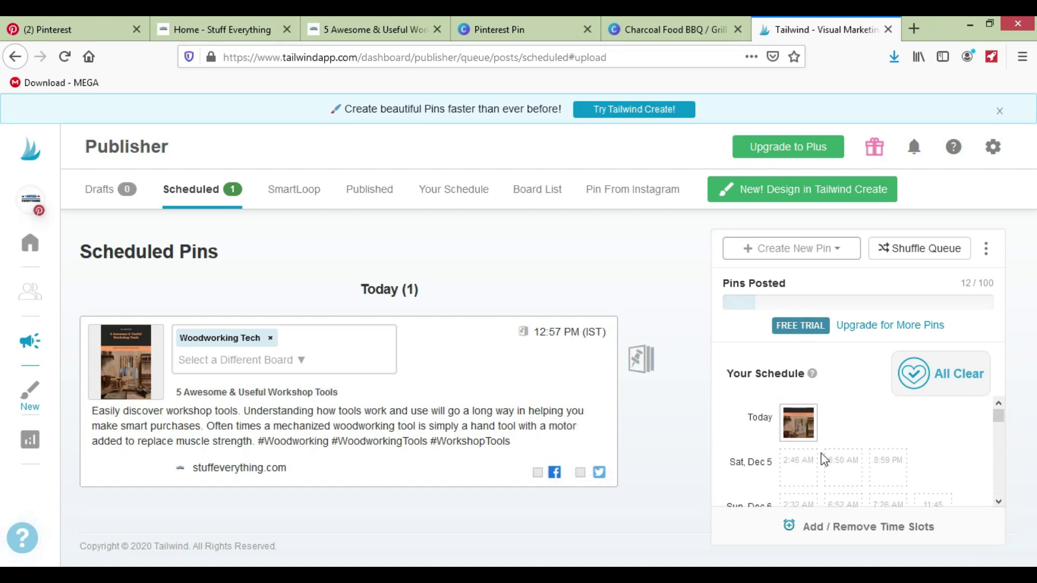
left_click(672, 419)
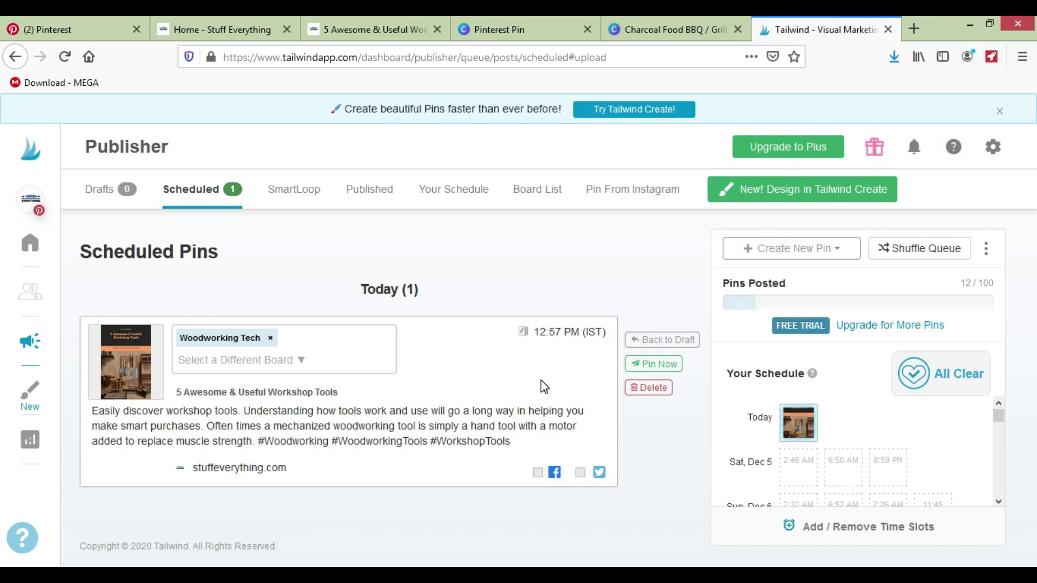
Review the blog post and the pin in Pinterest's pin builder, then look over the created pins on the Stuff Everything profile.
left_click(409, 25)
left_click(139, 245)
scroll(342, 274, "up", 10)
left_click(58, 25)
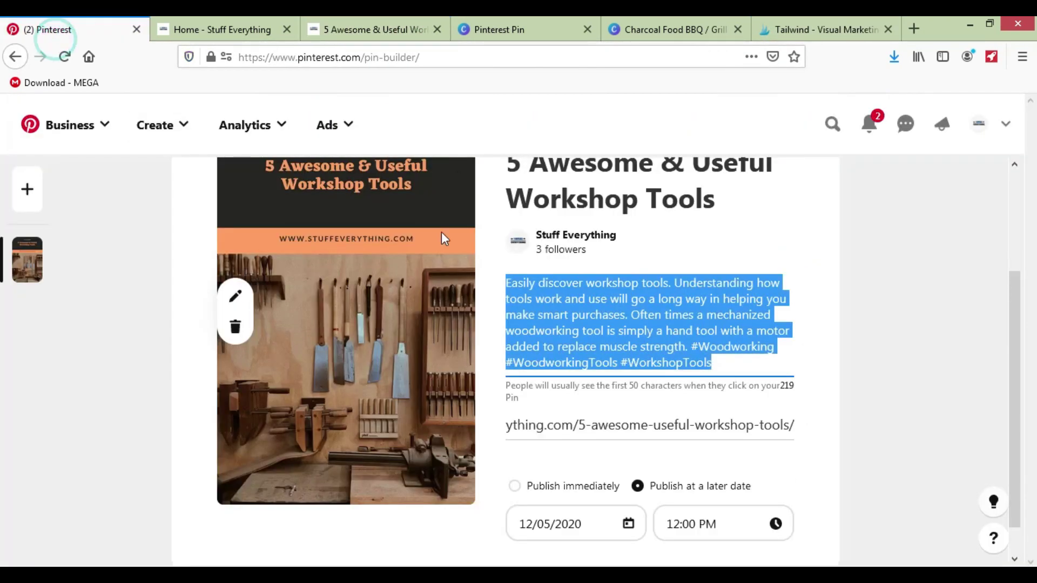
scroll(704, 271, "up", 3)
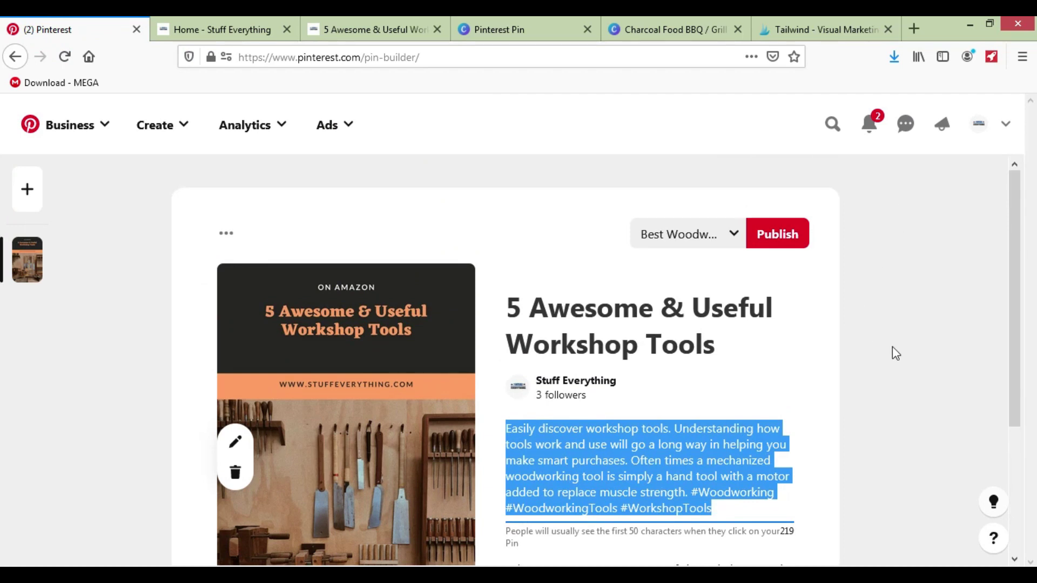
scroll(896, 378, "down", 3)
scroll(58, 382, "up", 3)
left_click(983, 129)
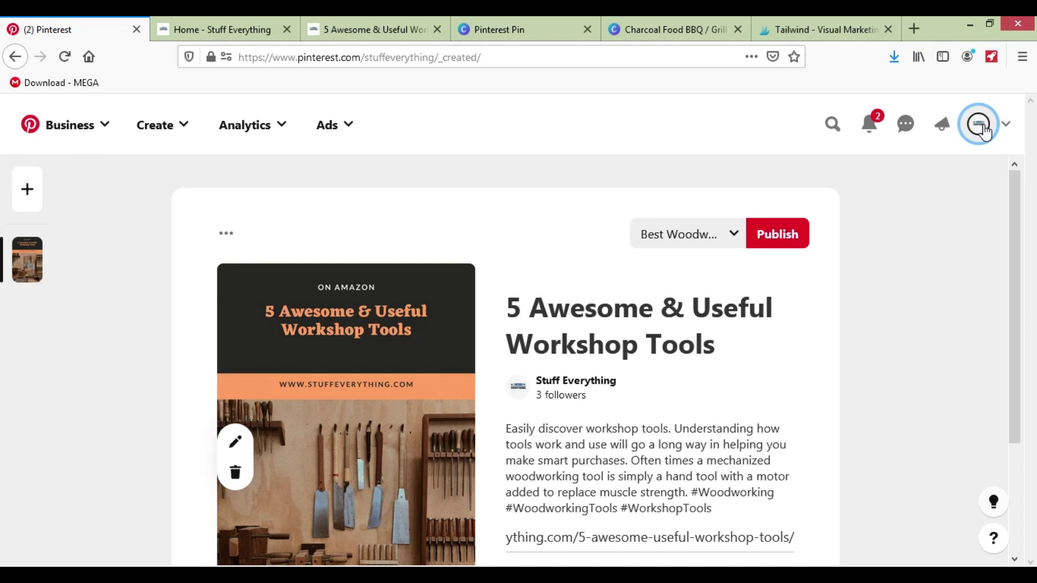
scroll(810, 284, "down", 5)
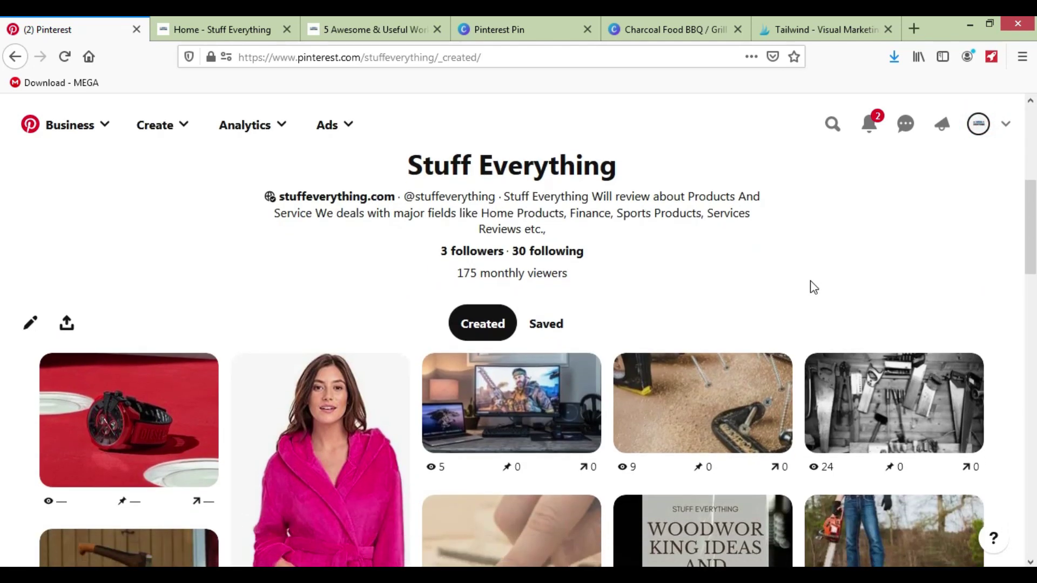
scroll(813, 288, "down", 1)
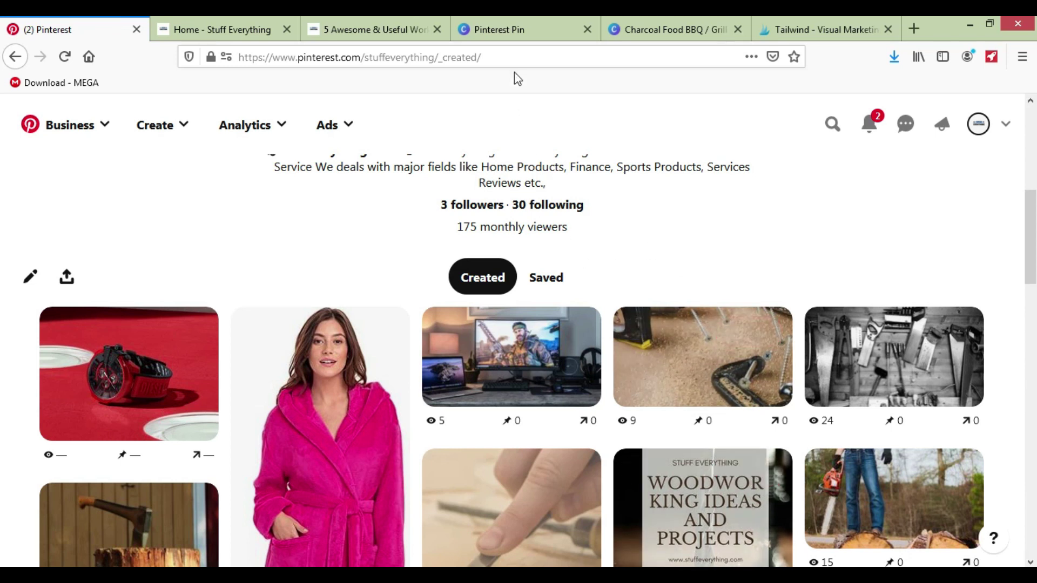
Switch to Canva and search its templates for "pinterest video pins".
left_click(526, 16)
left_click(606, 121)
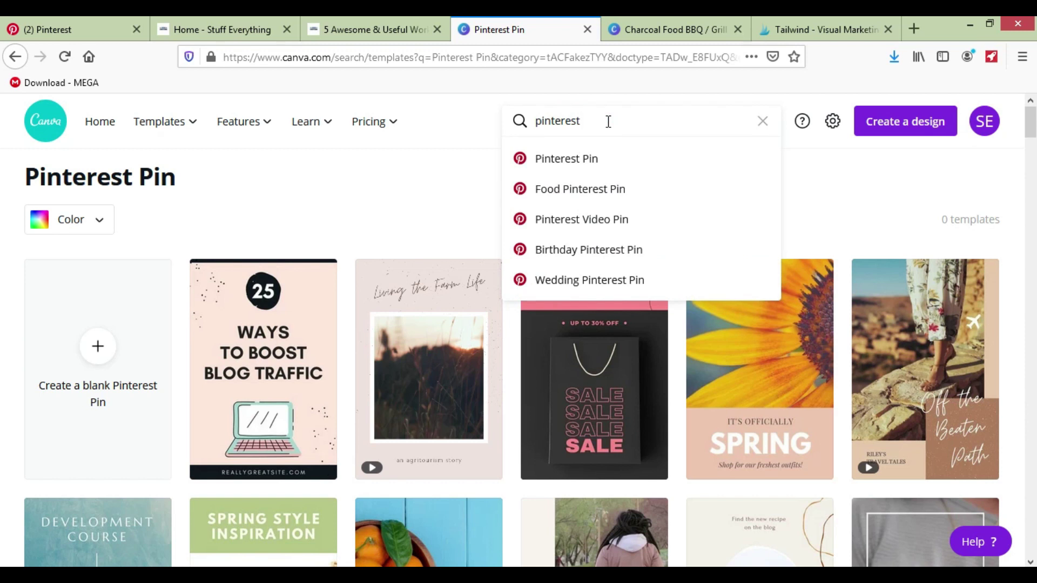
left_click(630, 171)
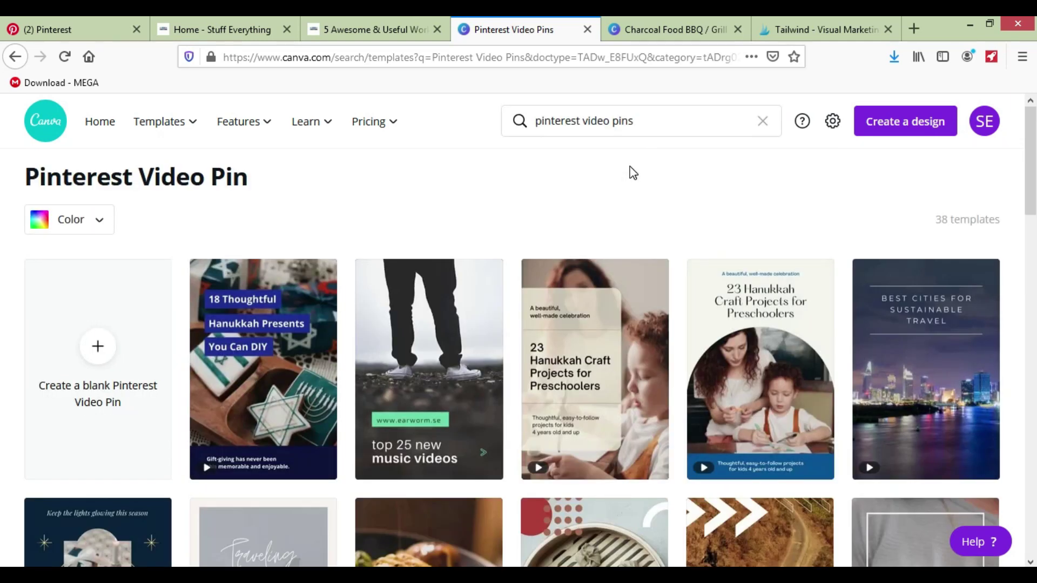
Browse the video pin templates and open the "18 Thoughtful Hanukkah Presents You Can DIY" template as a new design.
scroll(625, 192, "down", 3)
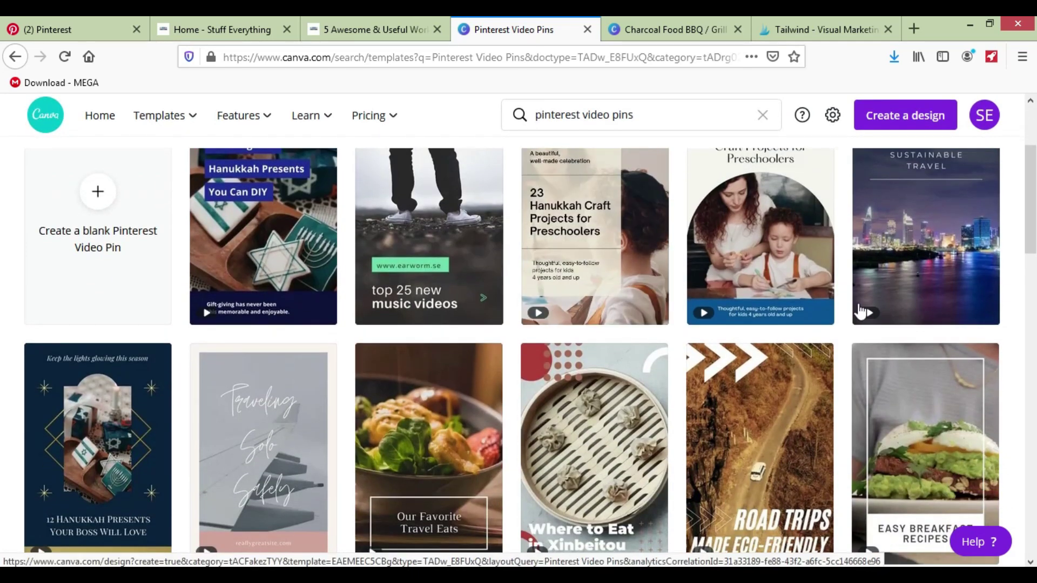
scroll(912, 309, "up", 1)
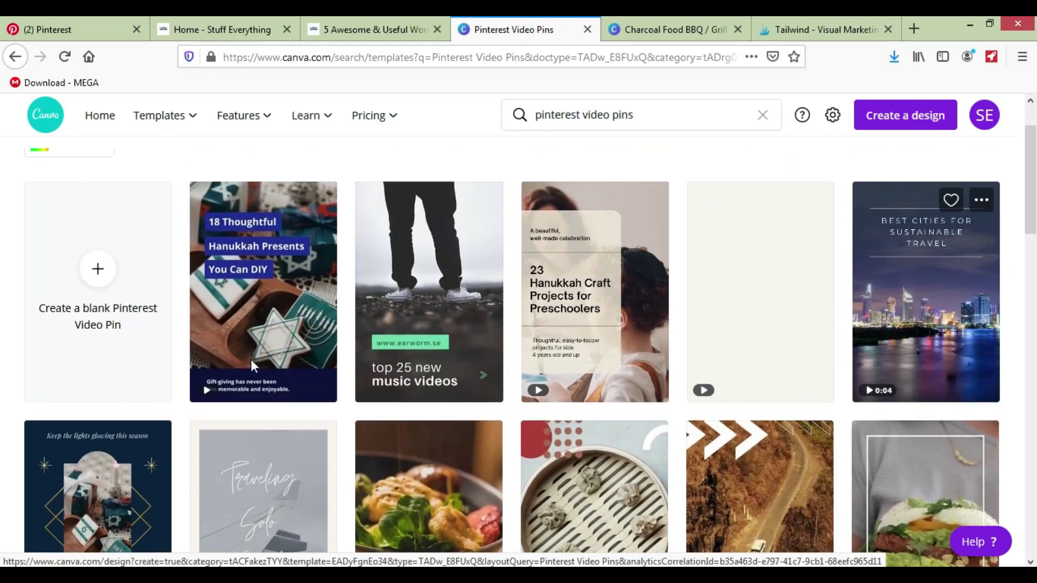
left_click(271, 293)
left_click(475, 29)
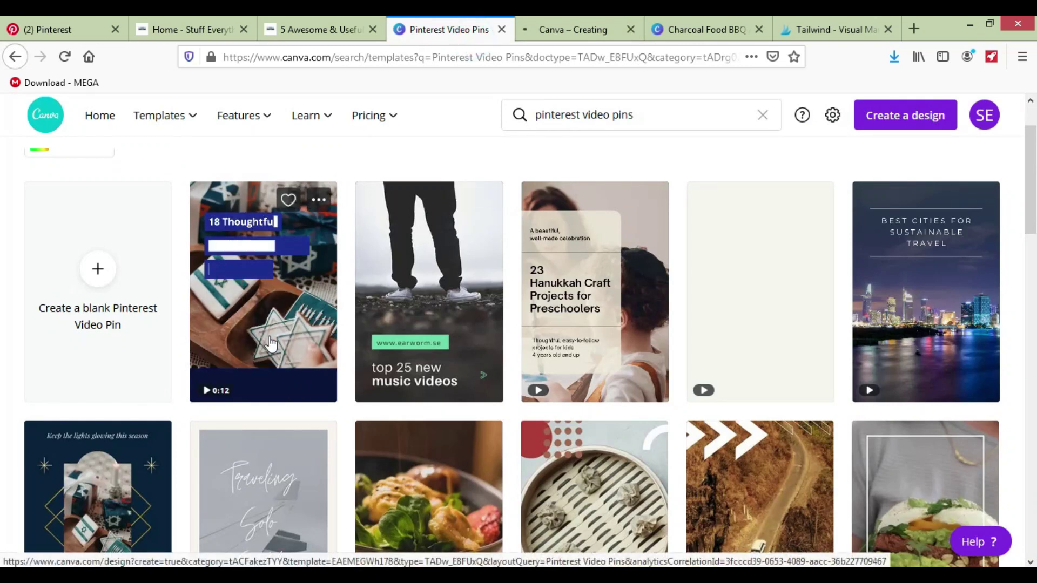
scroll(272, 343, "down", 3)
left_click(574, 27)
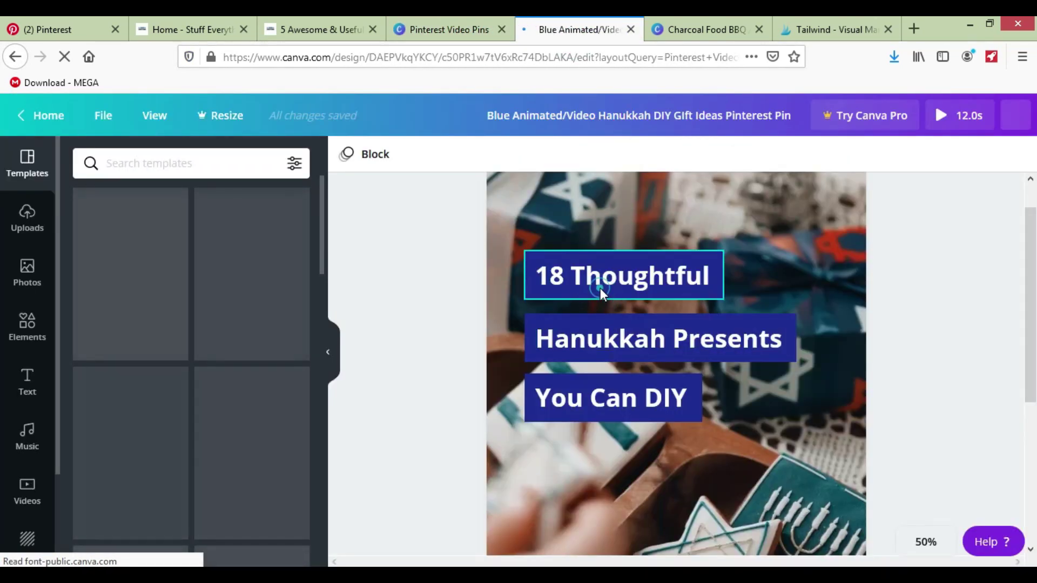
left_click(601, 284)
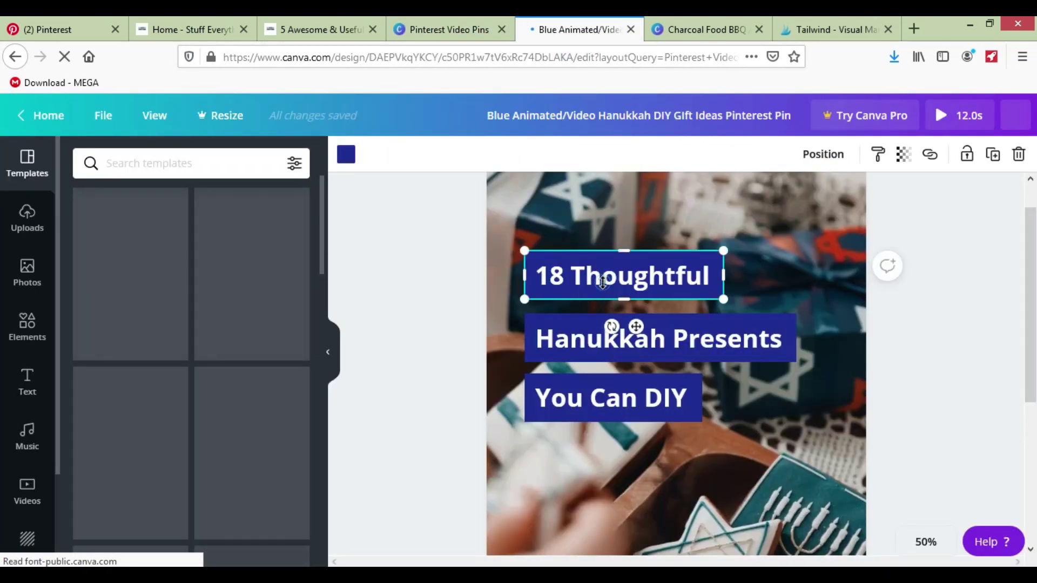
left_click(672, 31)
left_click(572, 32)
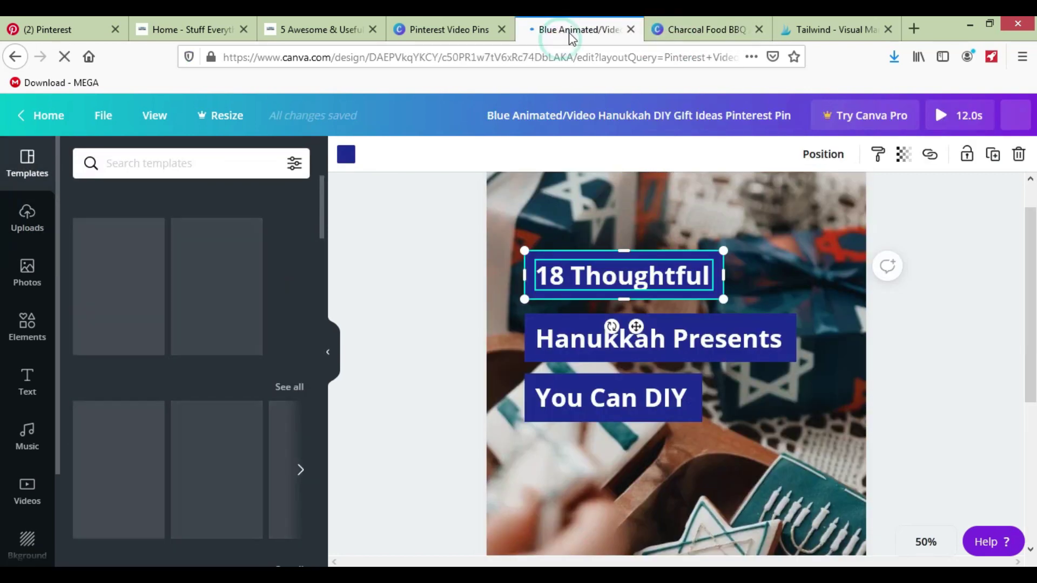
left_click(303, 27)
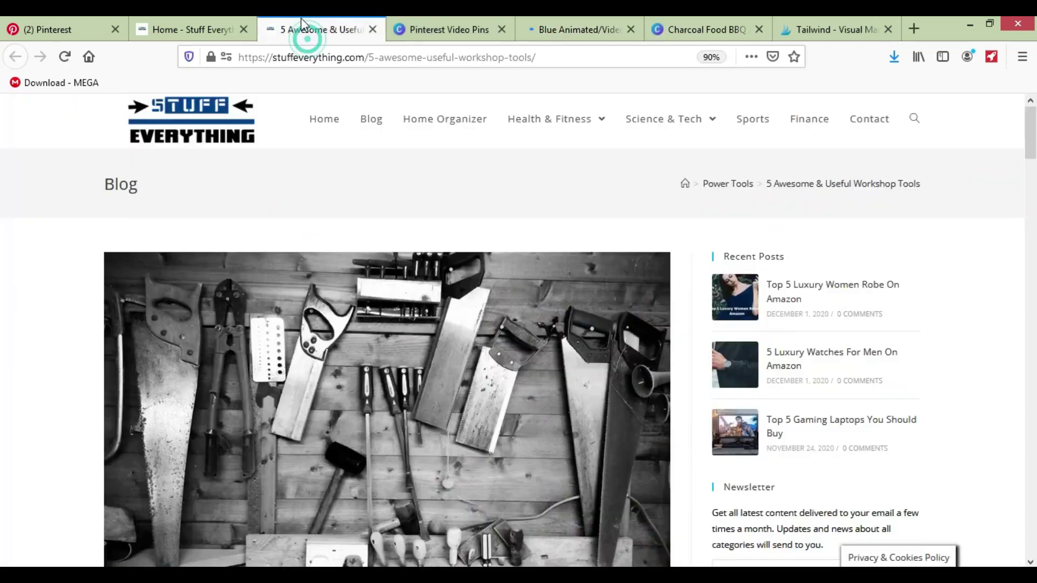
key("ctrl+Tab")
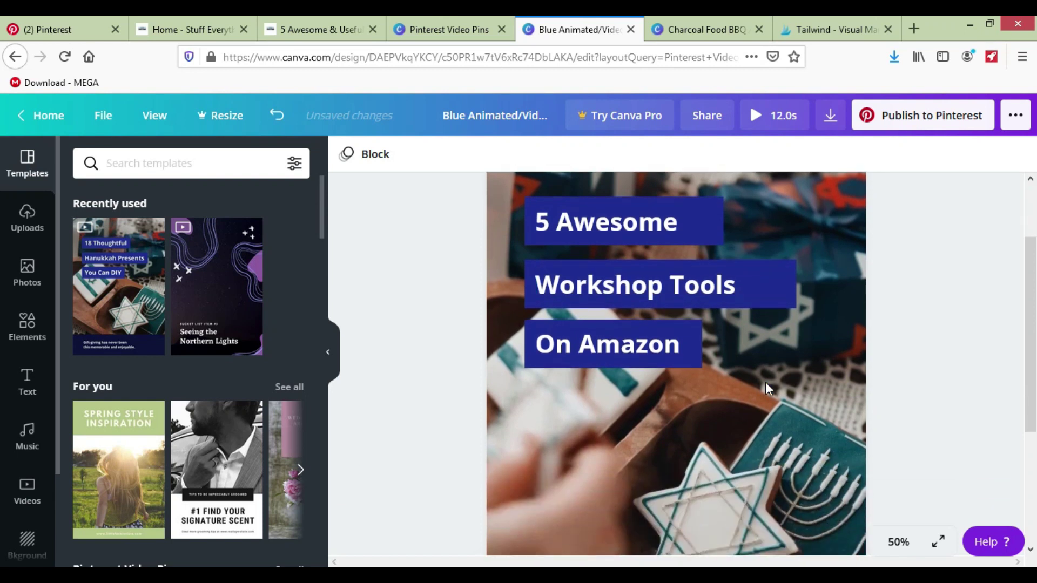
left_click(765, 119)
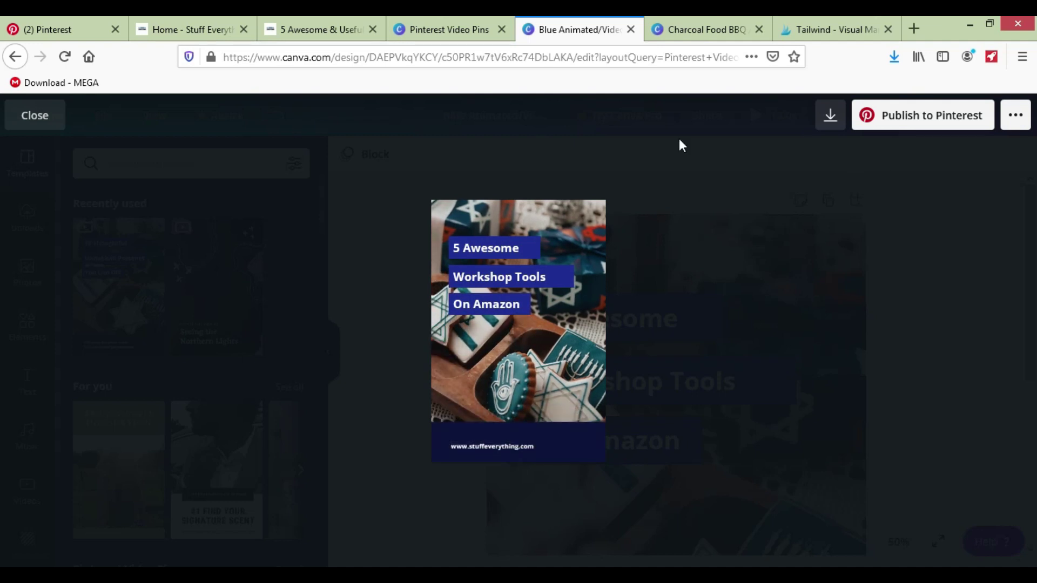
Close the video preview and download the design as an MP4 video named "Useful Workshop Tools" to the Desktop.
left_click(46, 117)
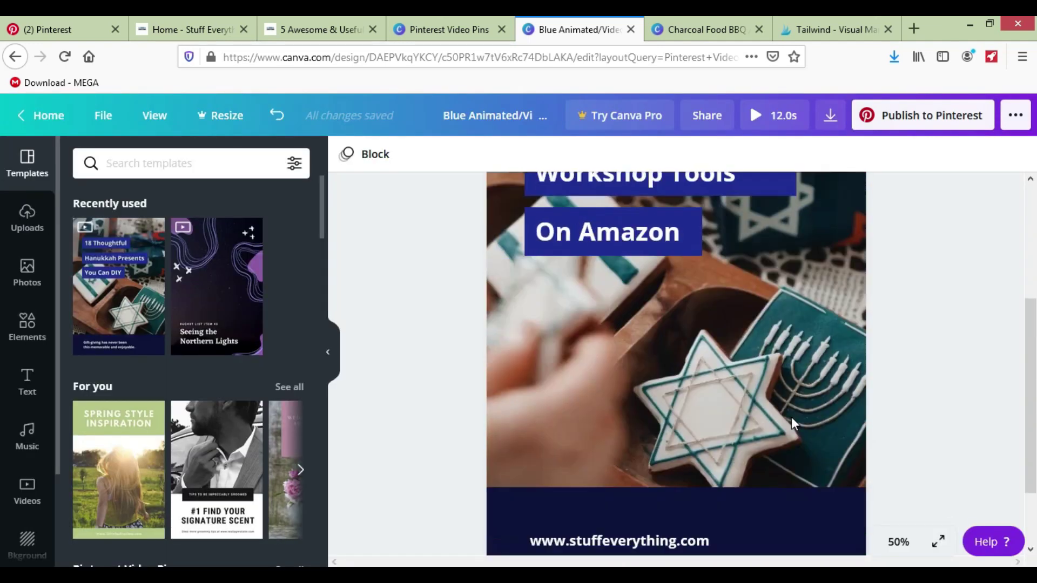
scroll(785, 419, "down", 2)
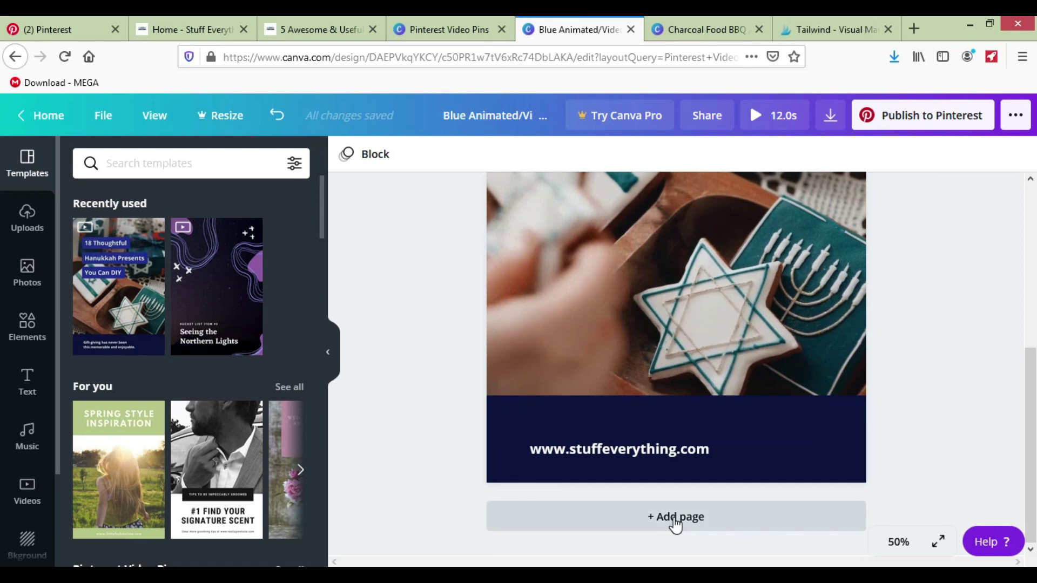
scroll(578, 424, "up", 4)
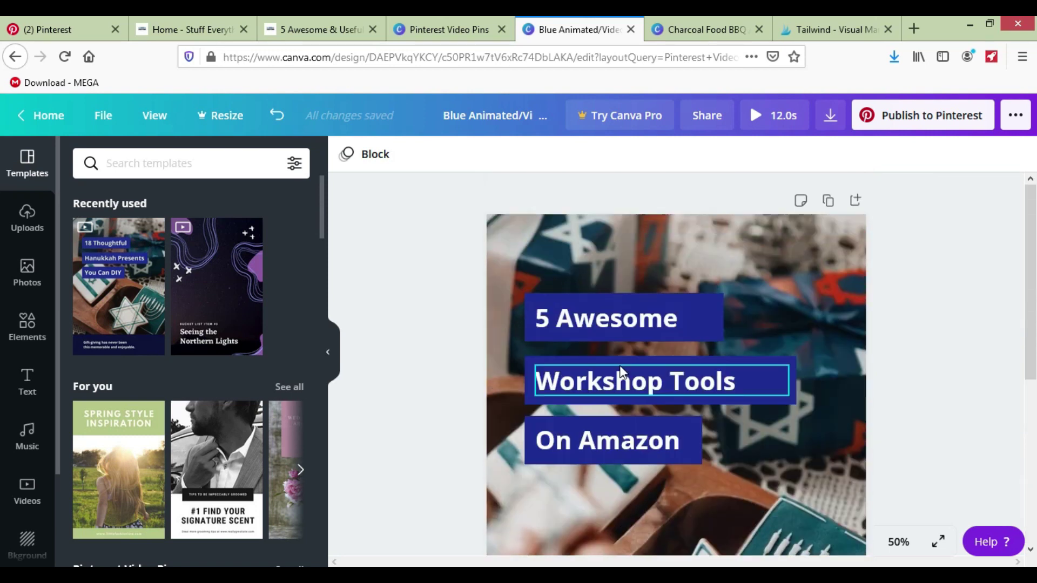
left_click(1018, 115)
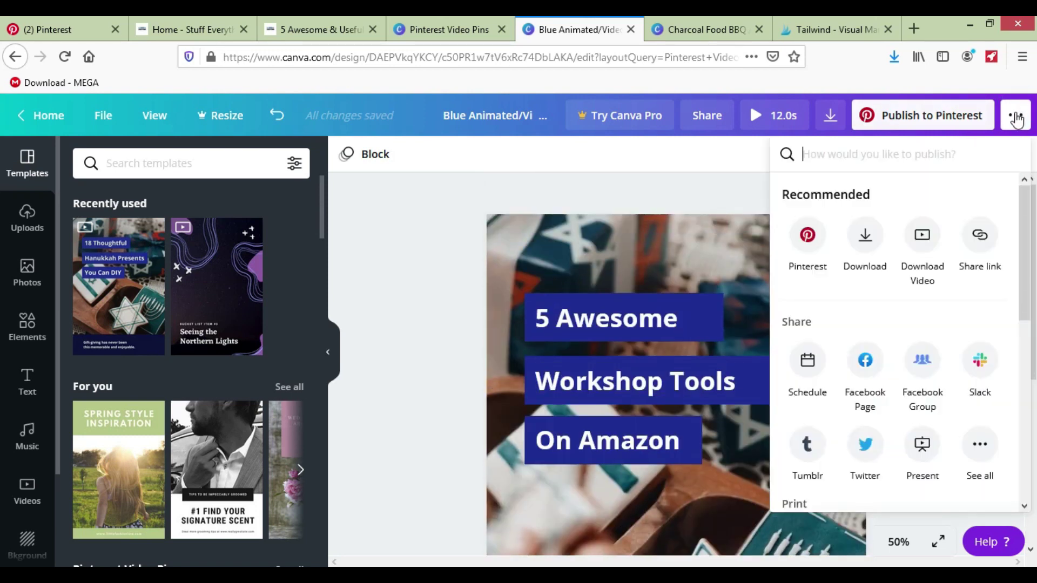
left_click(875, 233)
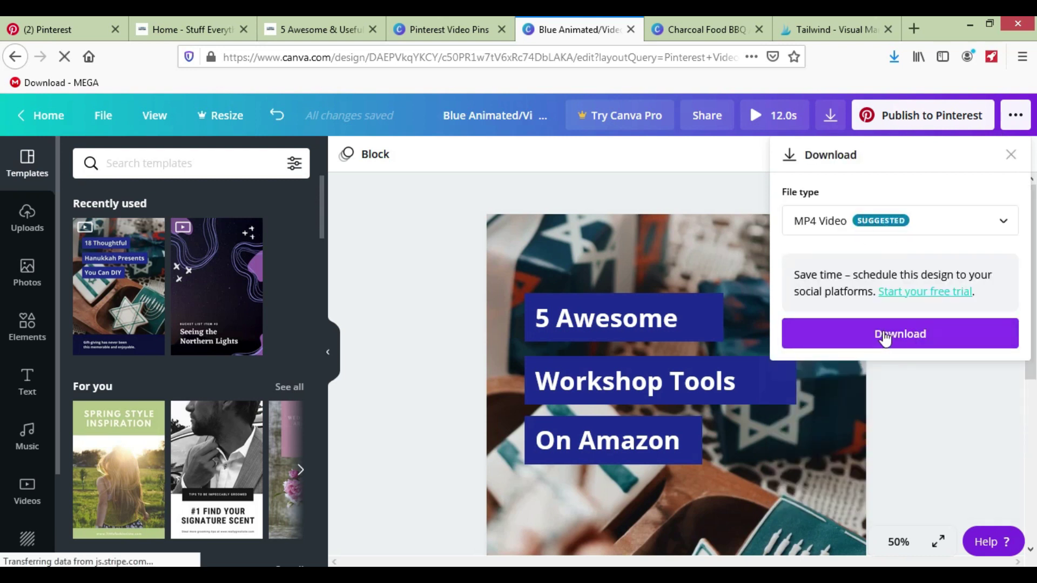
left_click(885, 335)
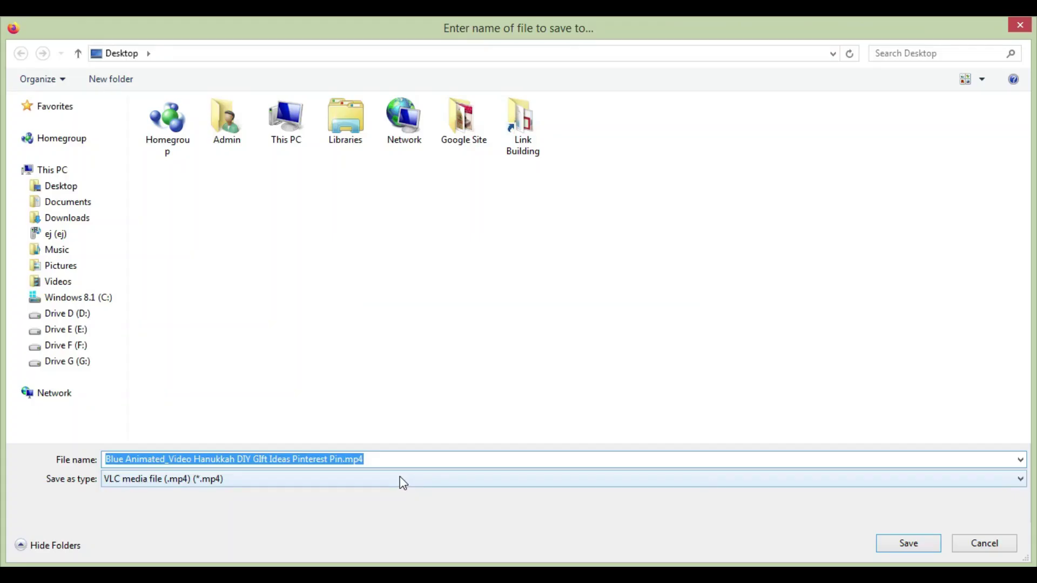
type("Useful Workshop Tools")
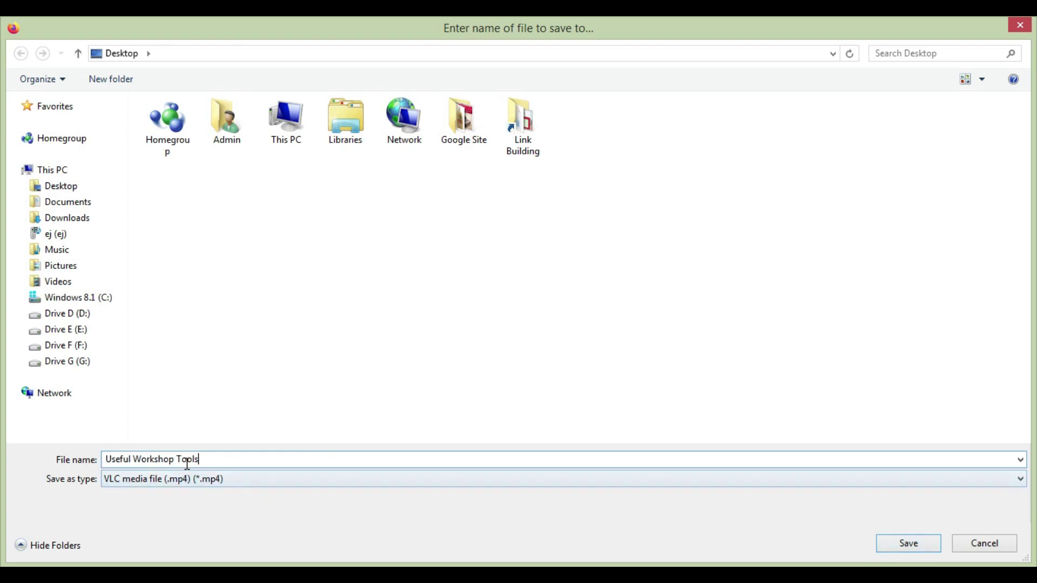
left_click(897, 540)
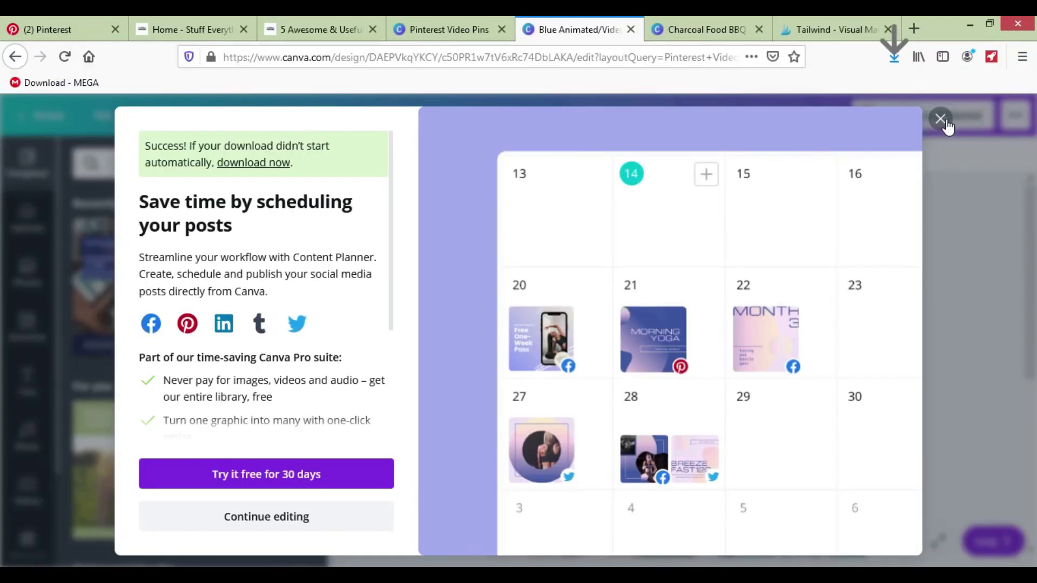
left_click(941, 119)
scroll(819, 340, "down", 5)
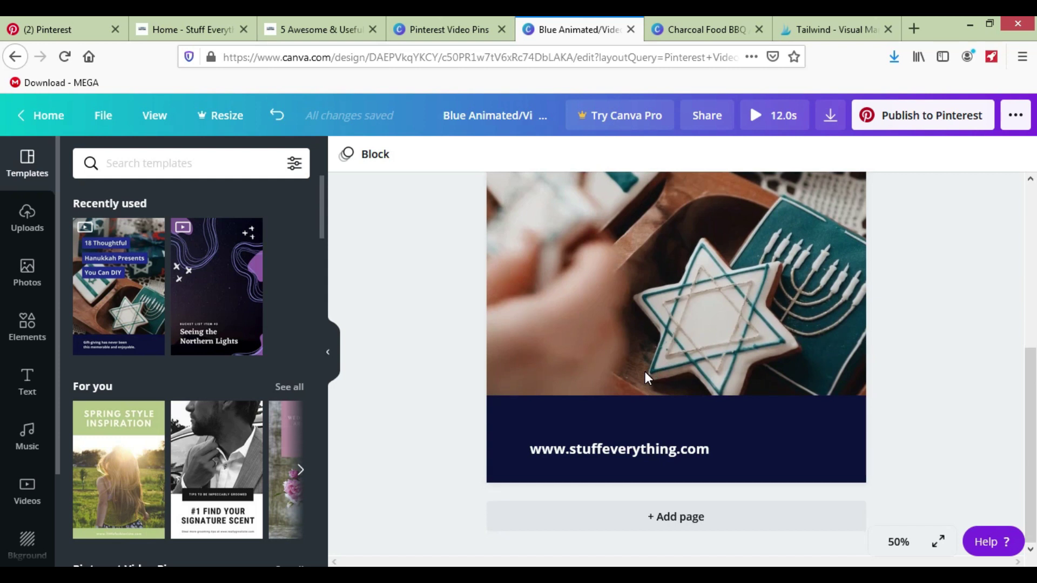
scroll(584, 362, "up", 5)
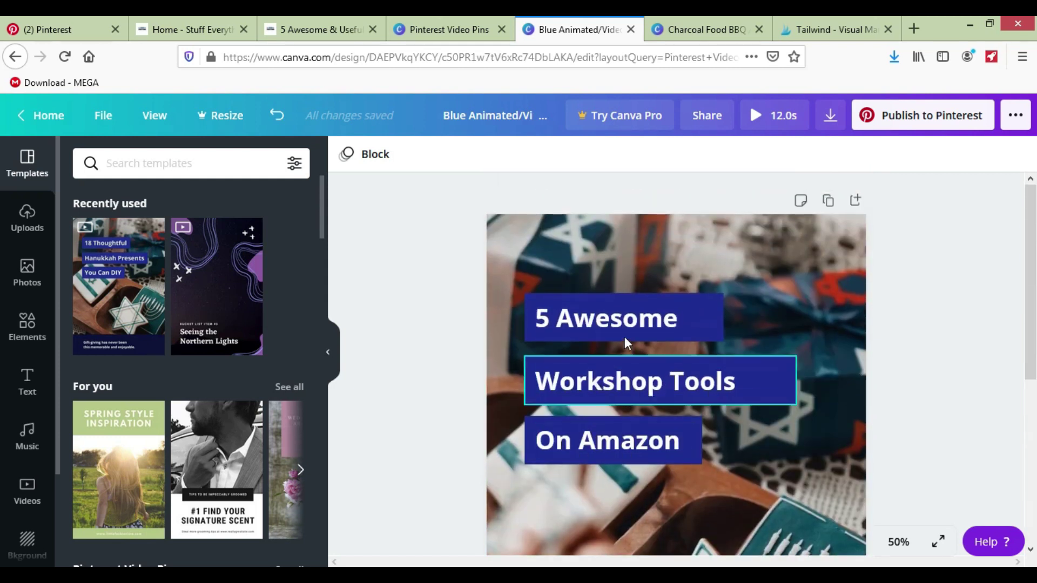
Switch to Pinterest, search your own pins for "wood woorking tools", look over the results, and clear the search.
left_click(419, 17)
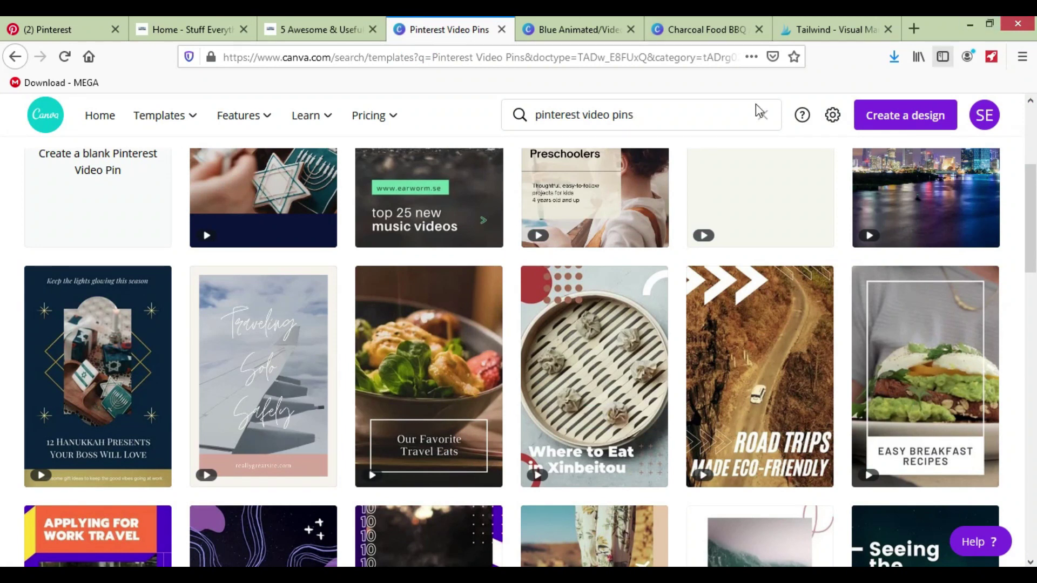
left_click(46, 29)
scroll(701, 124, "up", 5)
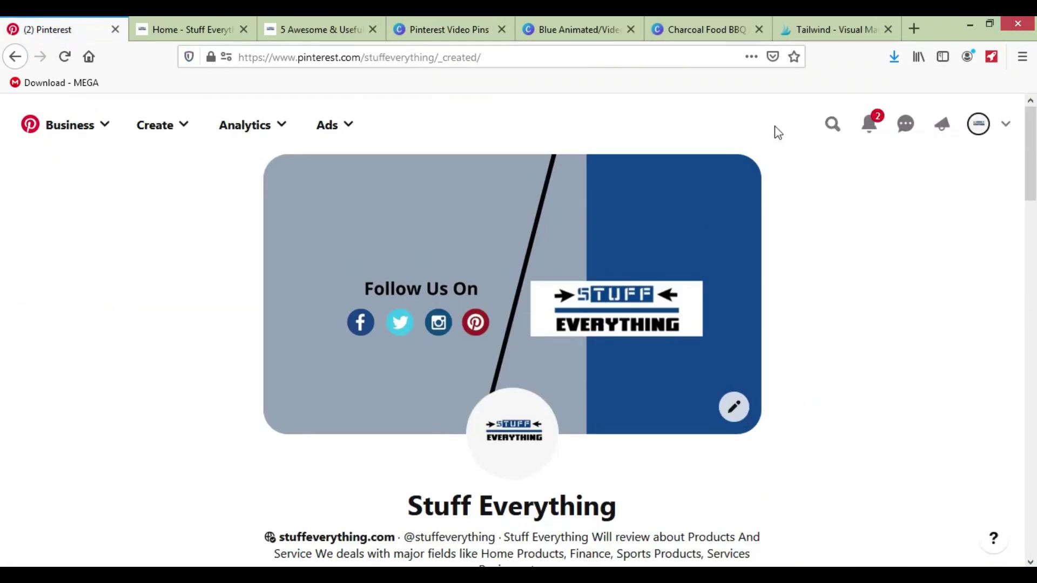
left_click(831, 126)
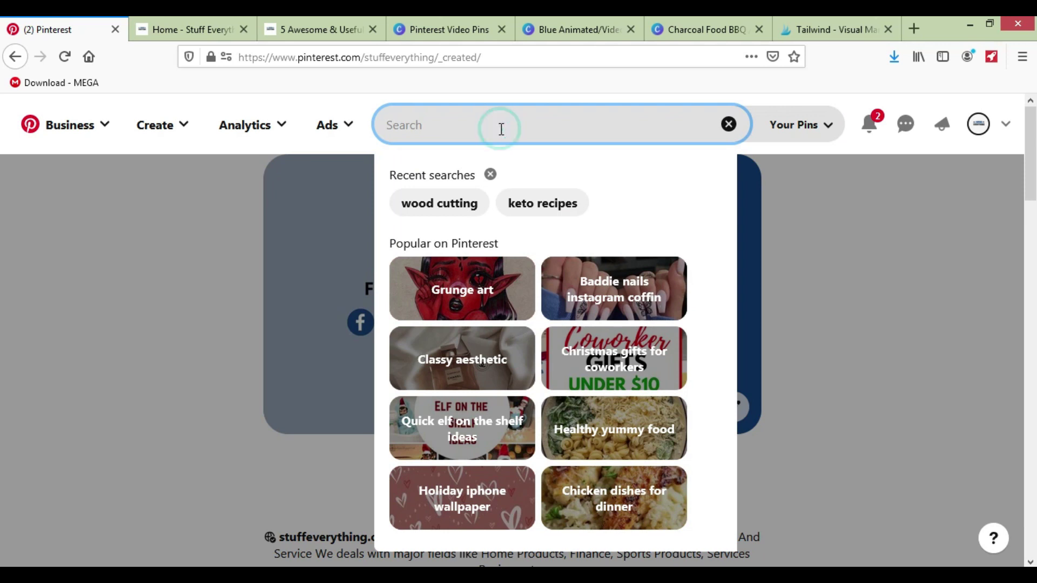
type("wood woorking tools")
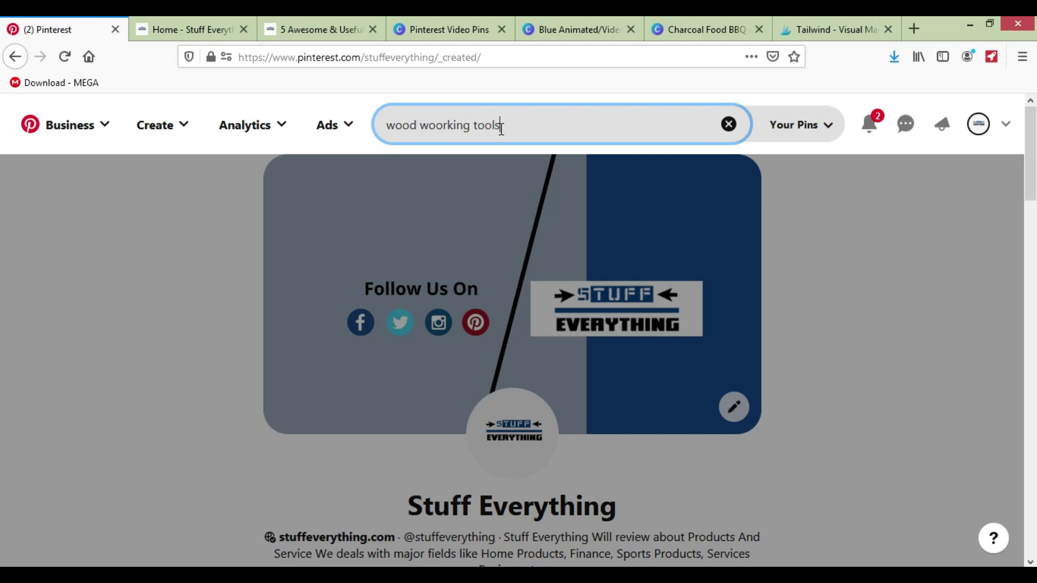
key("Return")
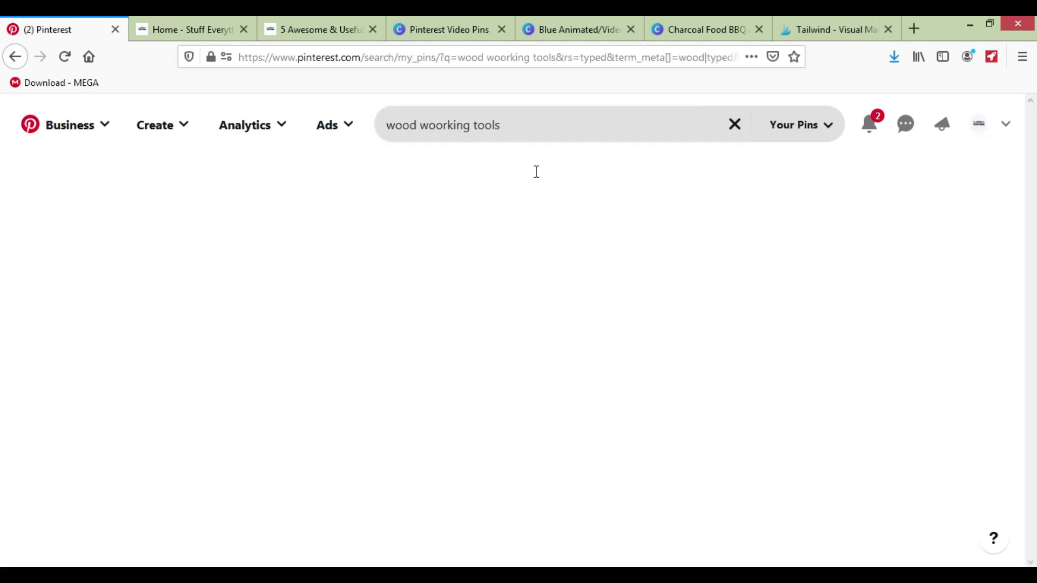
scroll(647, 297, "down", 2)
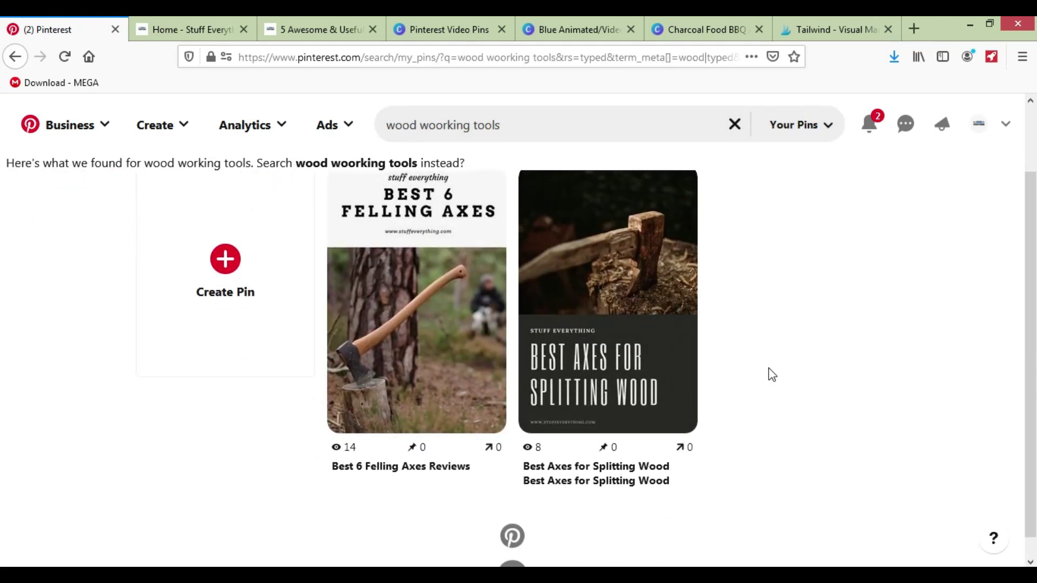
scroll(775, 375, "down", 6)
scroll(594, 373, "up", 6)
scroll(548, 367, "down", 6)
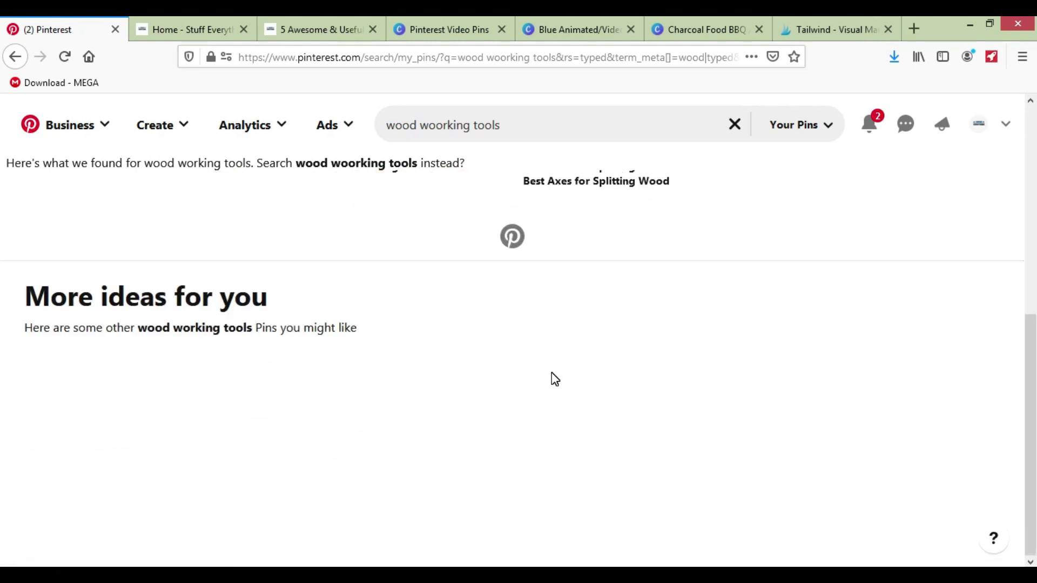
scroll(550, 371, "up", 2)
scroll(554, 373, "up", 5)
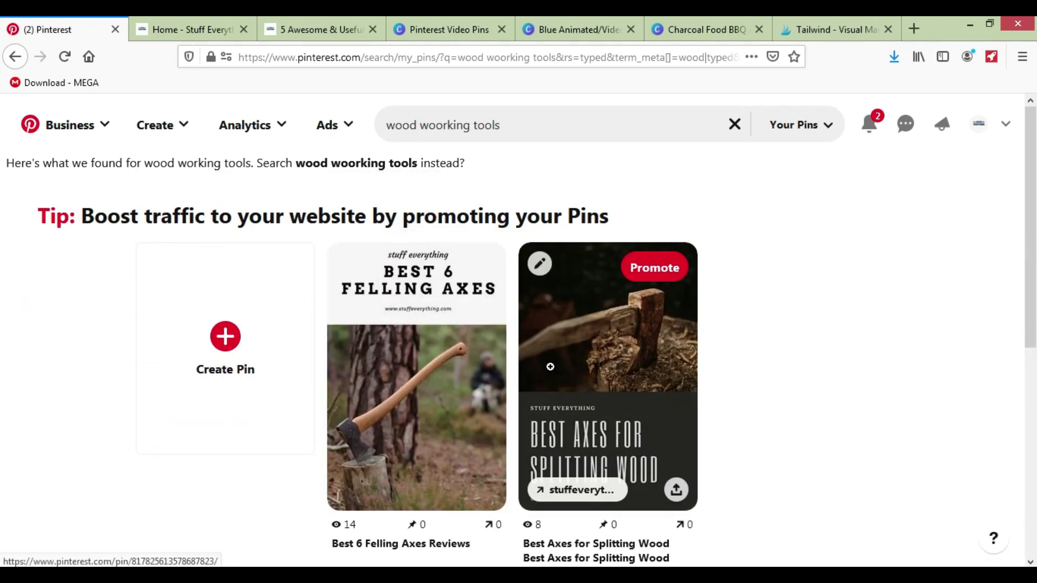
left_click(734, 125)
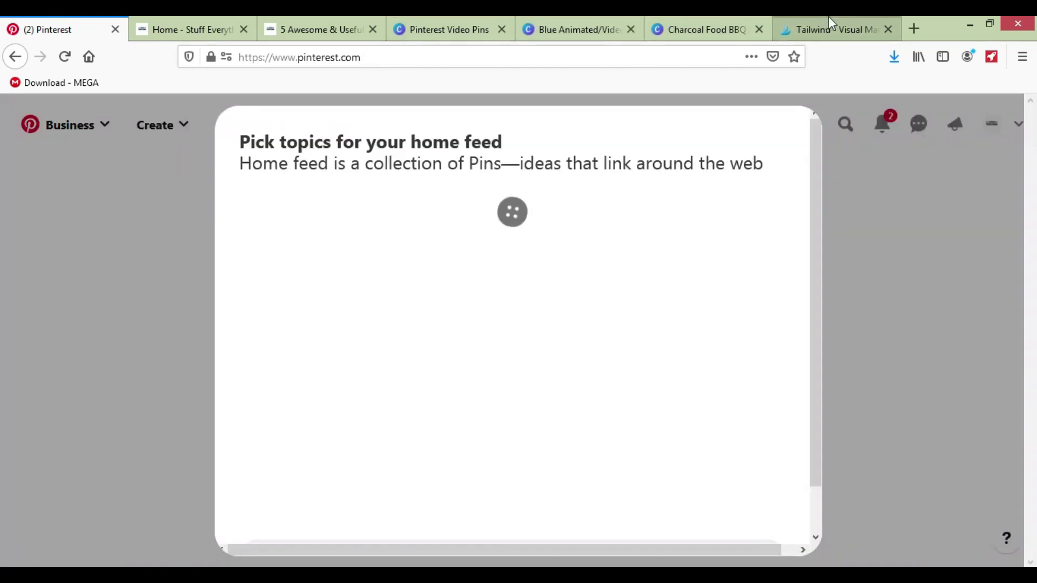
Switch to Tailwind and create a new pin draft by uploading "Useful Workshop Tools.mp4" from the Desktop.
left_click(828, 26)
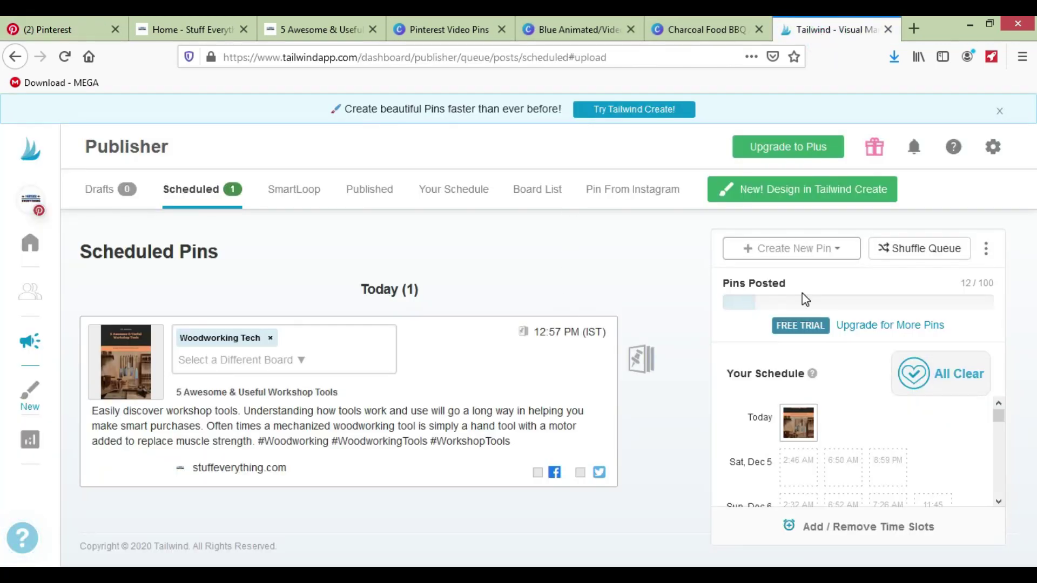
left_click(803, 250)
left_click(814, 284)
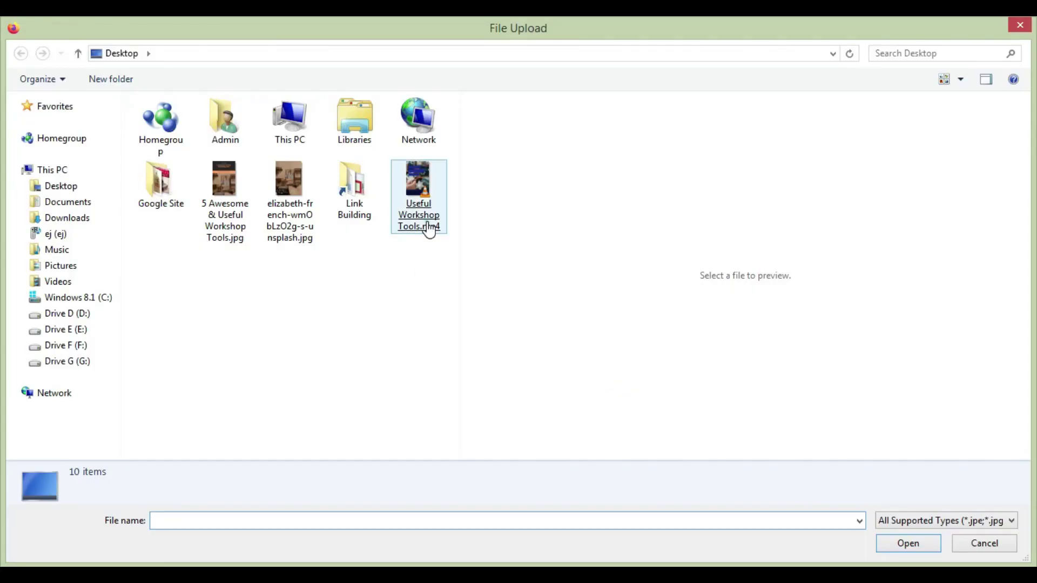
double_click(430, 227)
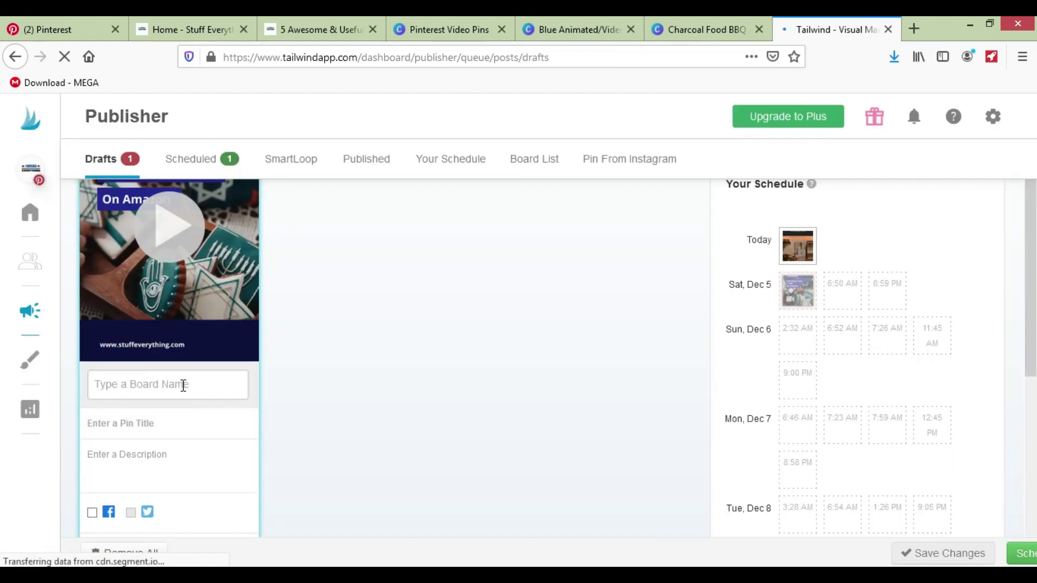
Assign the video pin draft to the "Best Woodworking Tools" board.
left_click(183, 385)
left_click(183, 385)
scroll(350, 401, "down", 3)
scroll(171, 345, "up", 2)
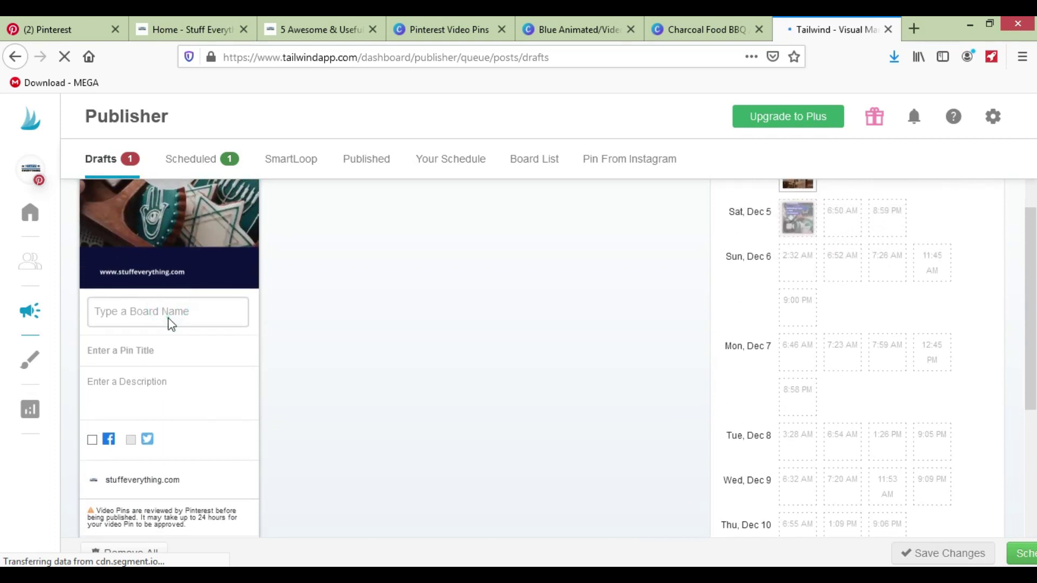
left_click(171, 323)
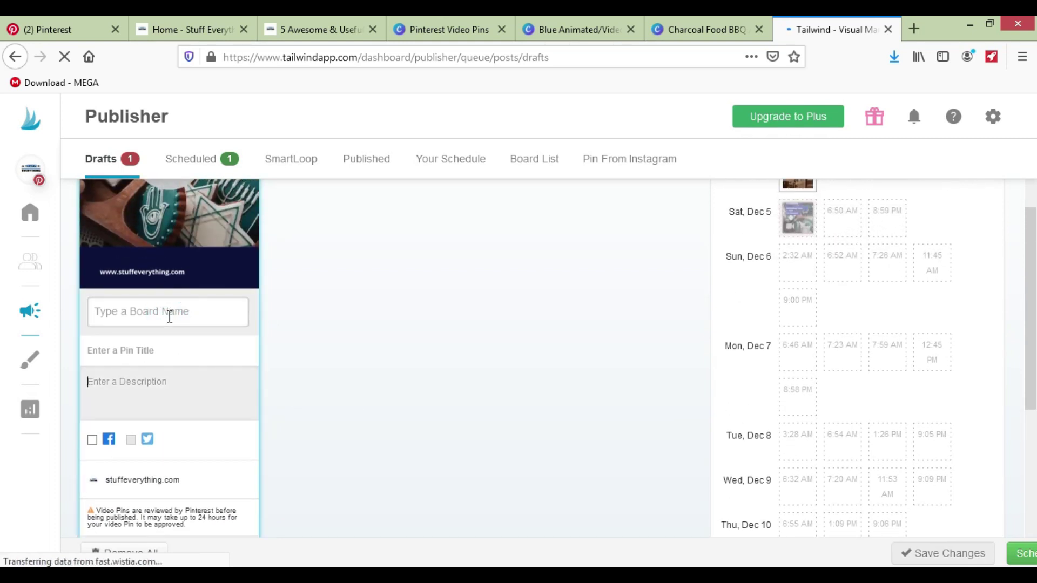
left_click(169, 317)
type("w")
left_click(176, 426)
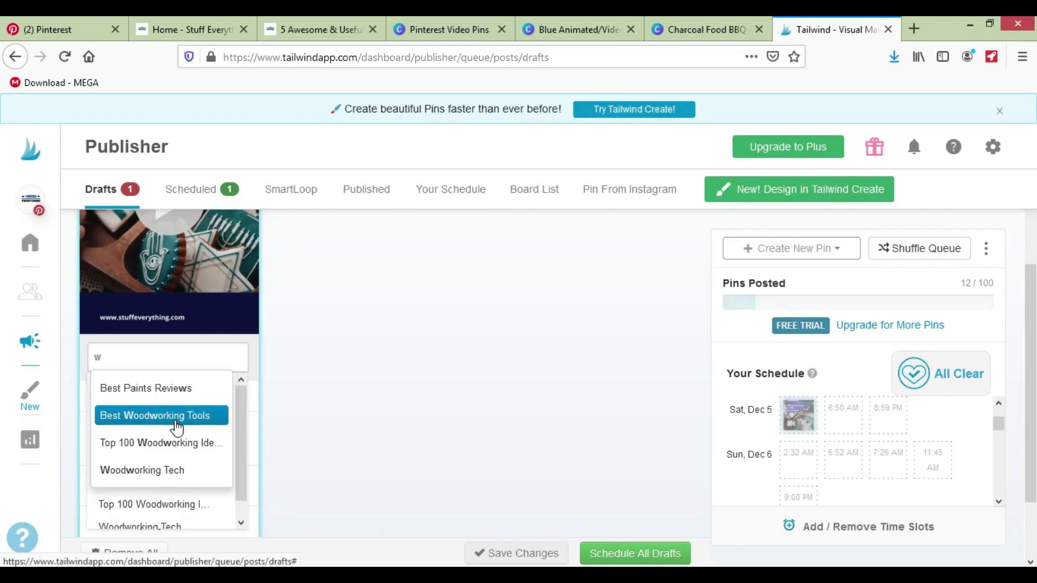
Copy "Awesome & Useful Workshop Tools" from the blog post's heading and paste it as the draft's pin title in Tailwind.
left_click(140, 424)
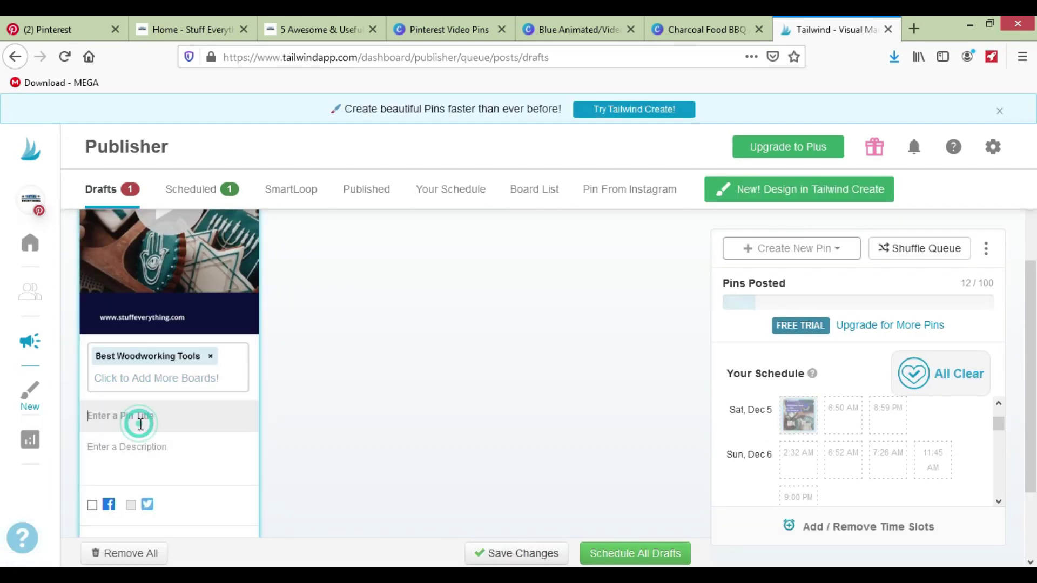
left_click(162, 29)
left_click(238, 314)
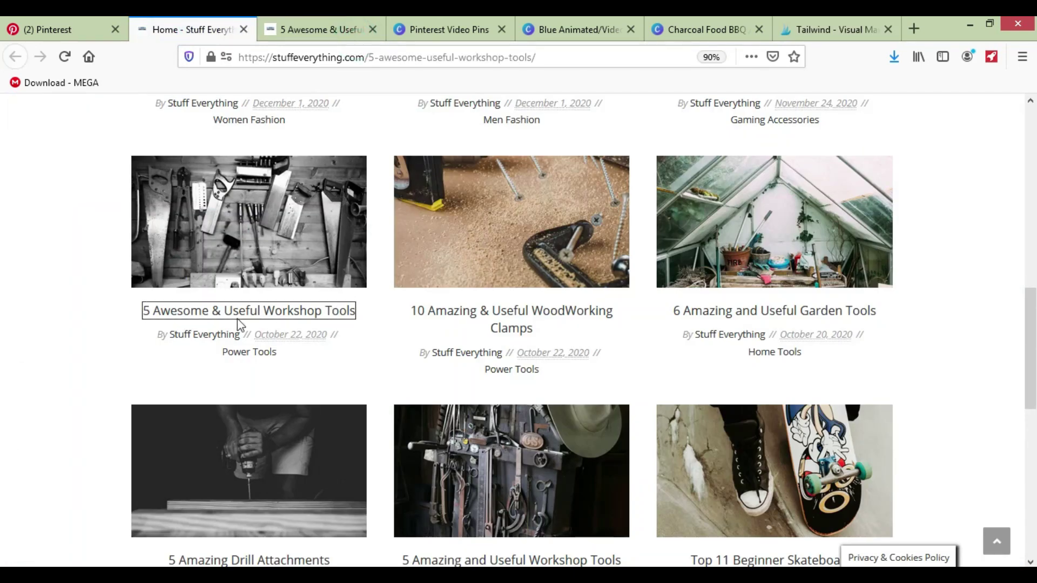
left_click(158, 238)
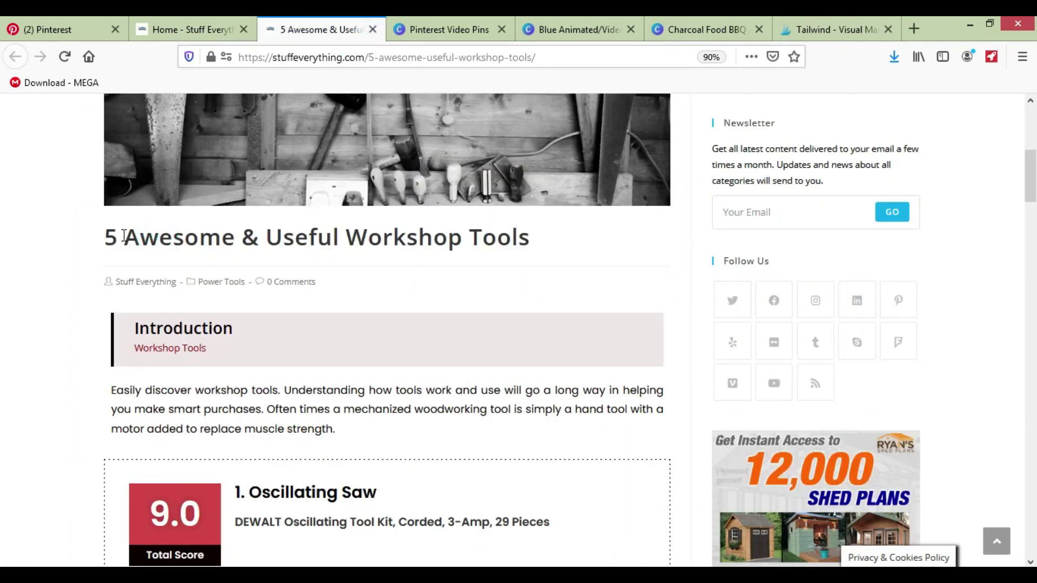
left_click_drag(125, 236, 544, 239)
key("ctrl+c")
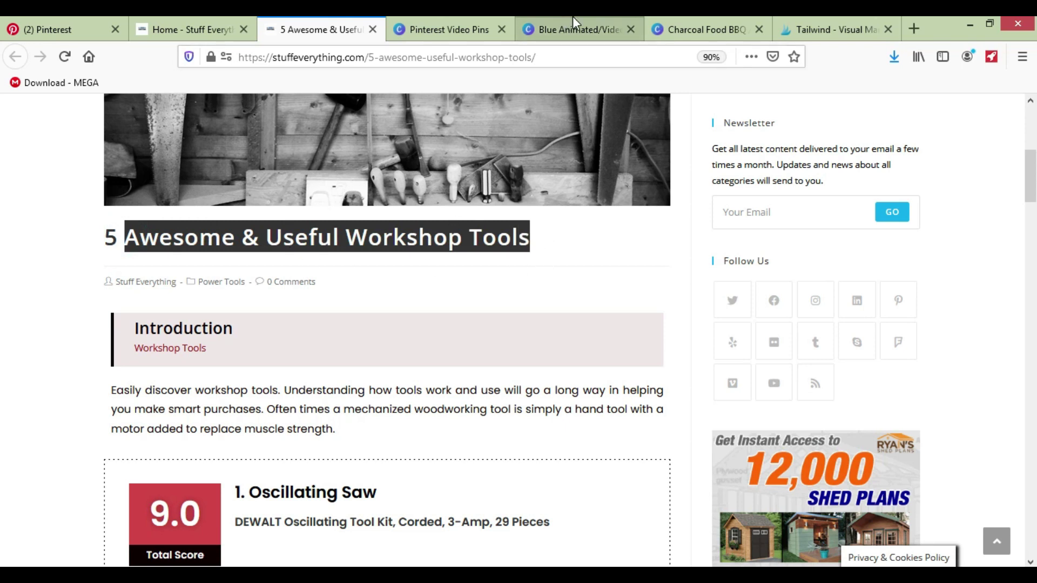
left_click(793, 28)
left_click(160, 404)
key("ctrl+v")
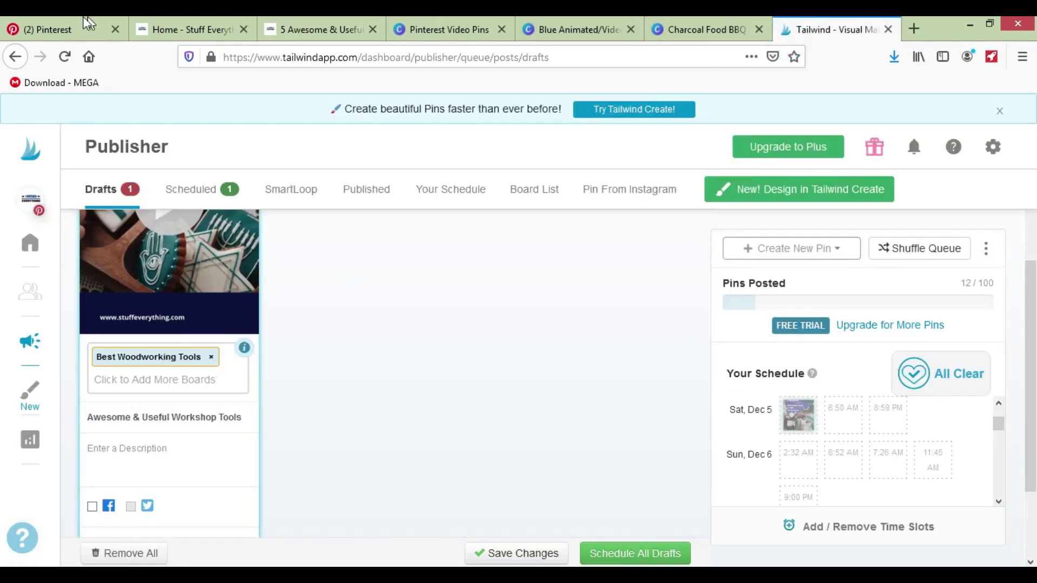
Copy the blog post's introduction paragraph beginning "Easily discover workshop tools" and paste it as the video pin's description in Tailwind.
key("ctrl+Tab")
key("ctrl+Tab")
scroll(644, 353, "down", 2)
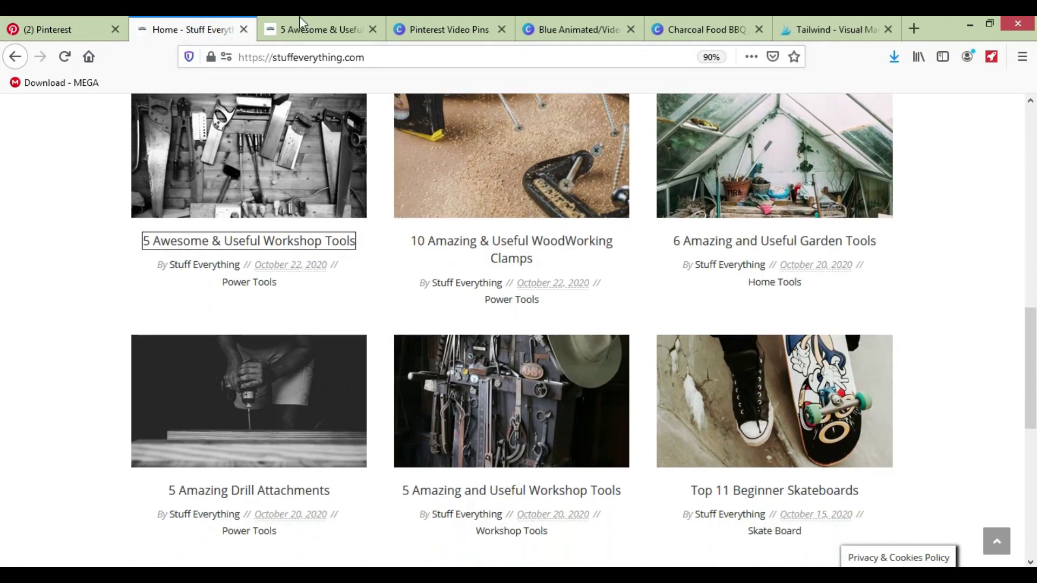
key("ctrl+Tab")
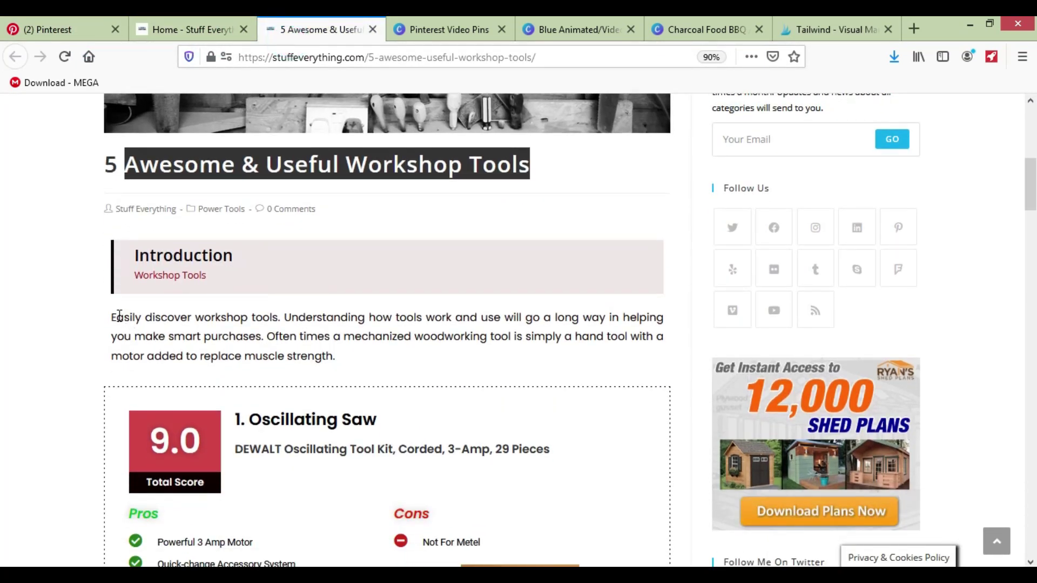
left_click(111, 321)
key("ctrl+shift+Tab")
key("ctrl+shift+Tab")
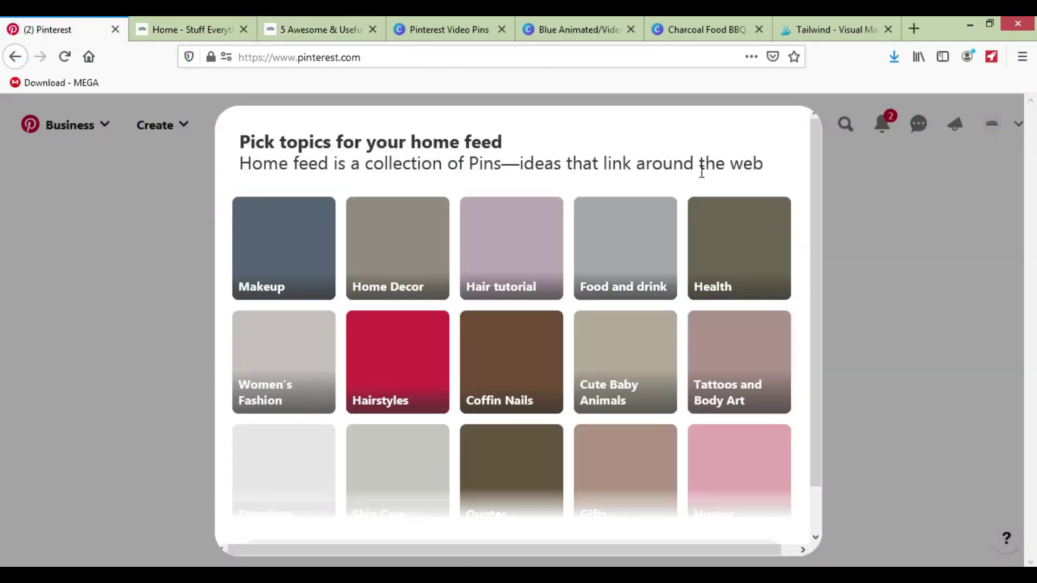
left_click(162, 23)
key("ctrl+Tab")
left_click_drag(114, 324, 347, 356)
key("ctrl+c")
left_click(820, 32)
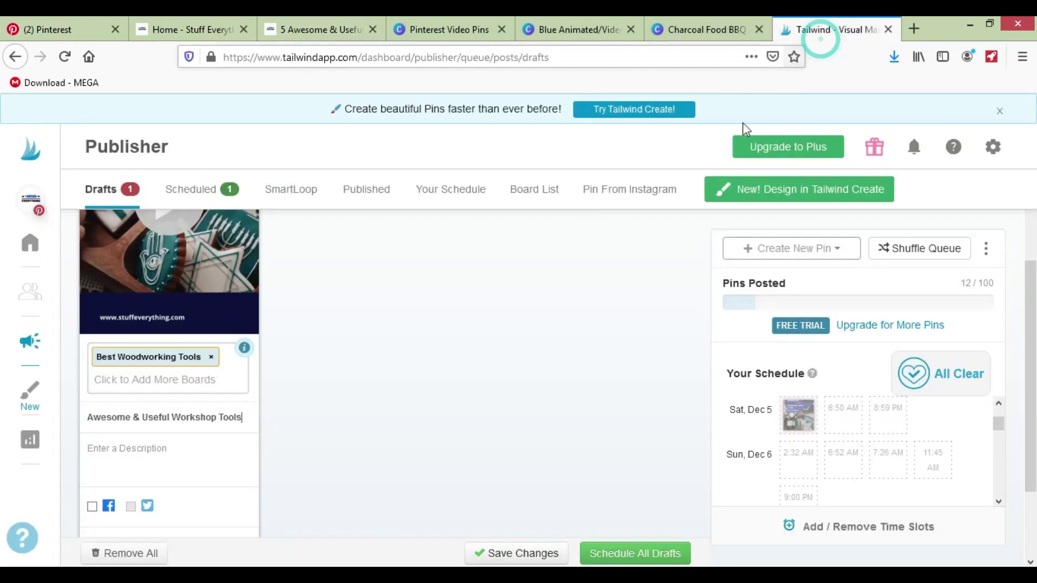
left_click(138, 449)
key("ctrl+v")
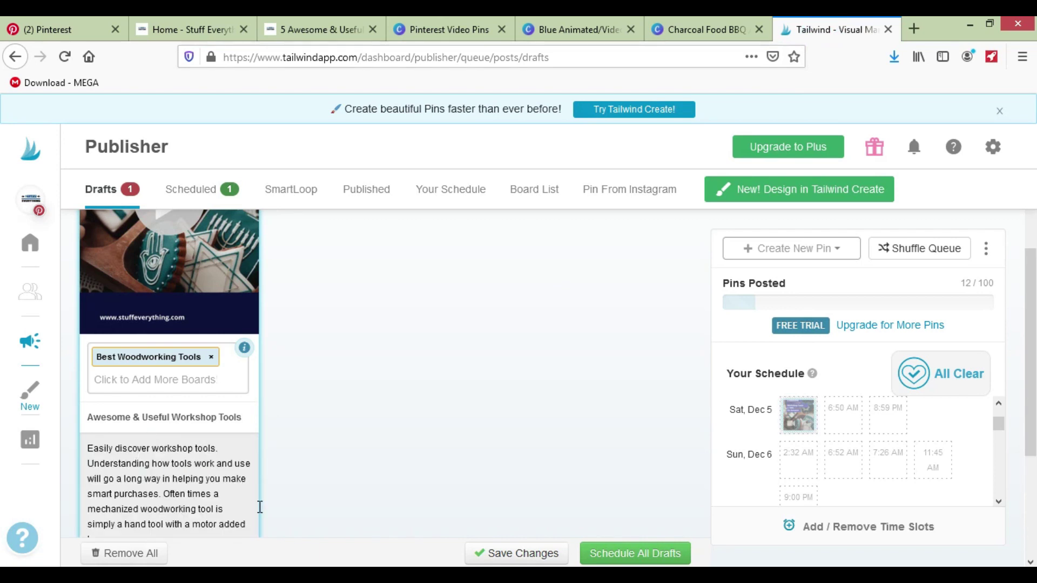
Append the hashtags #WoodworkingIDeas #WoodworkingTools #ToolsForWooworking to the end of the video pin's description.
scroll(270, 505, "down", 3)
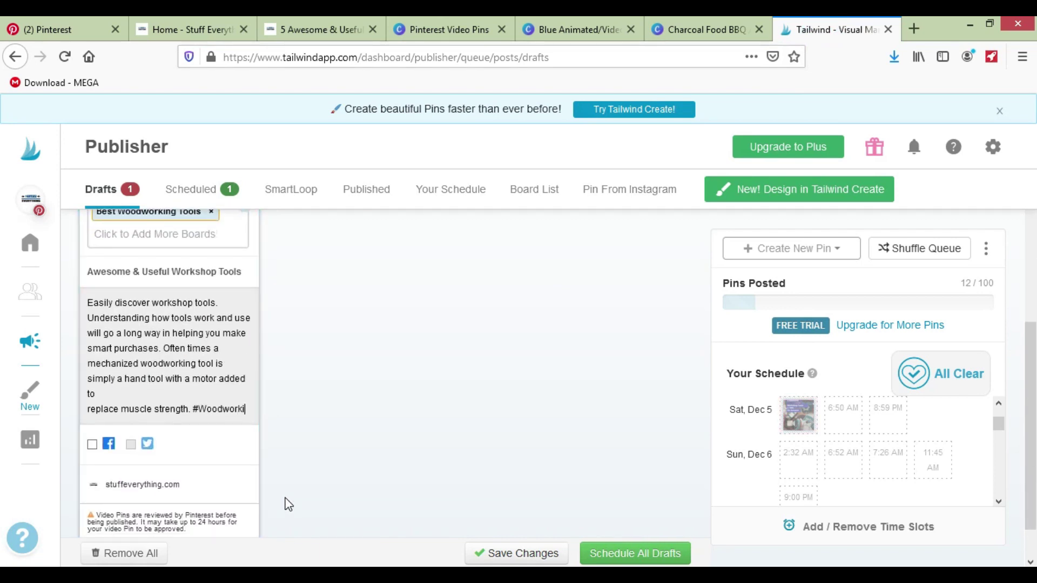
type("ngIDeas #Woodwork")
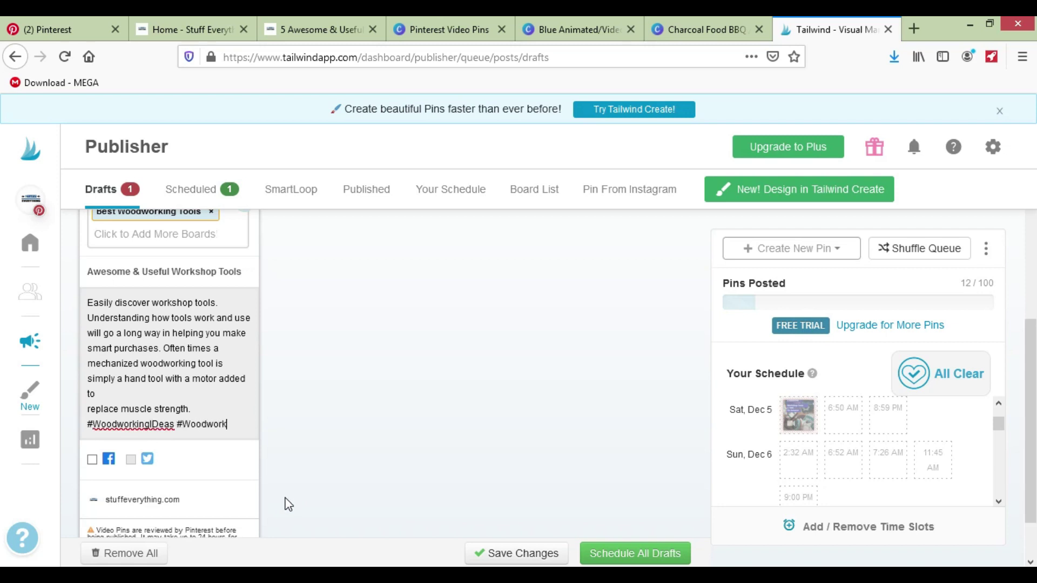
type("ingTools #ToolsForWoo")
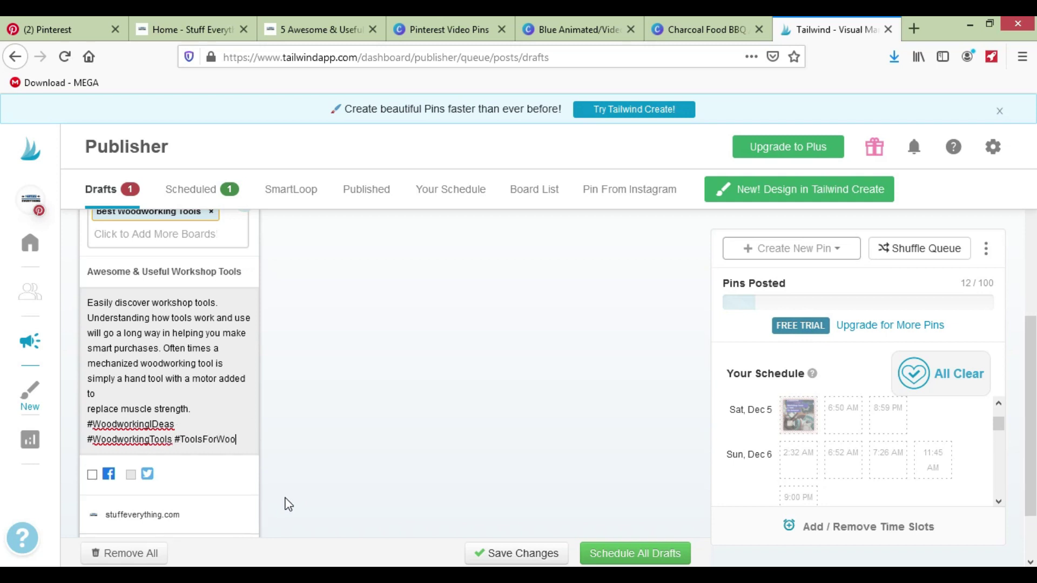
type("king")
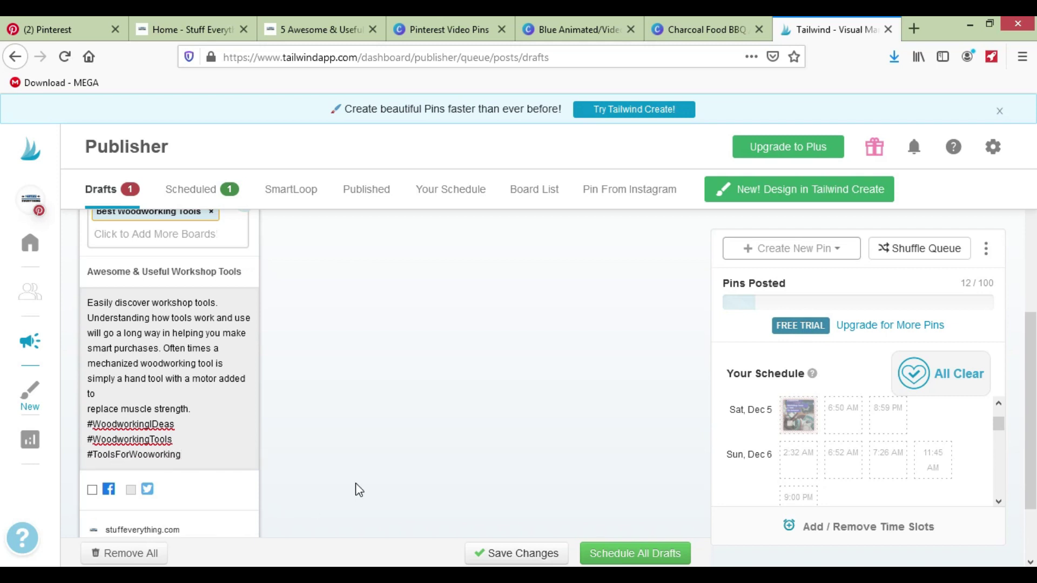
left_click(356, 482)
scroll(148, 474, "down", 2)
left_click(154, 434)
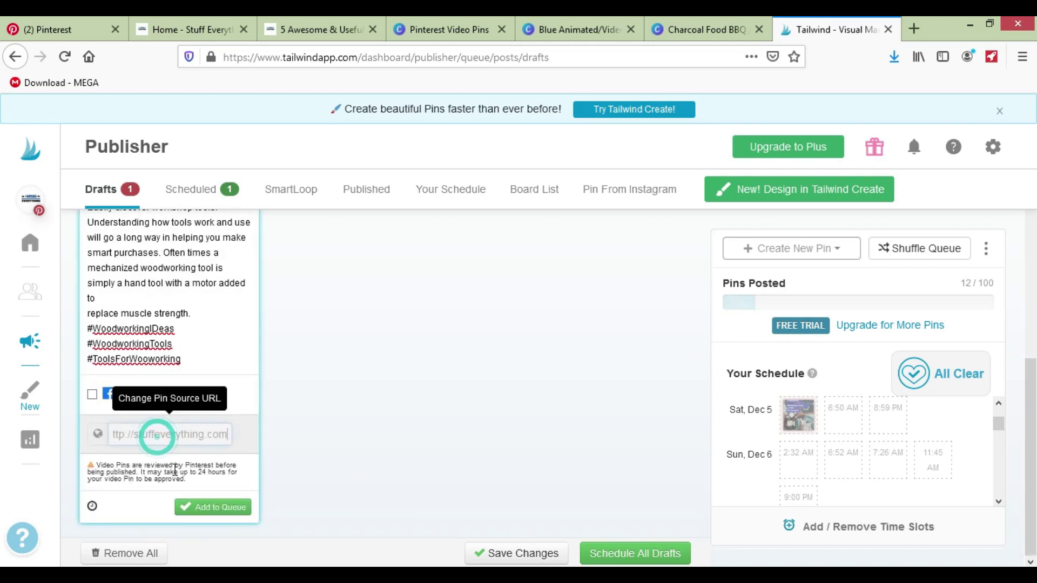
left_click(321, 29)
left_click(327, 57)
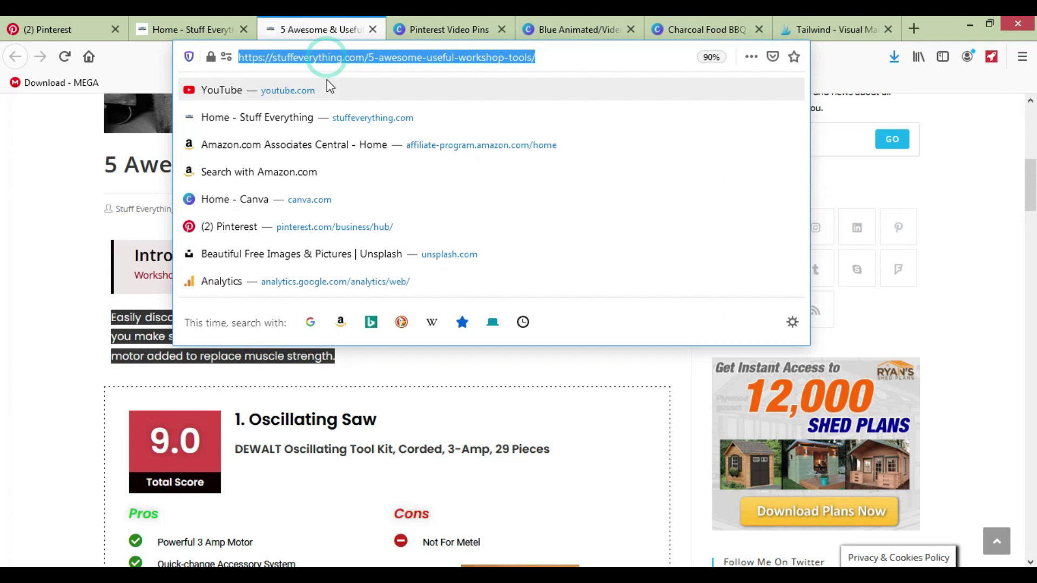
left_click(54, 29)
left_click(810, 29)
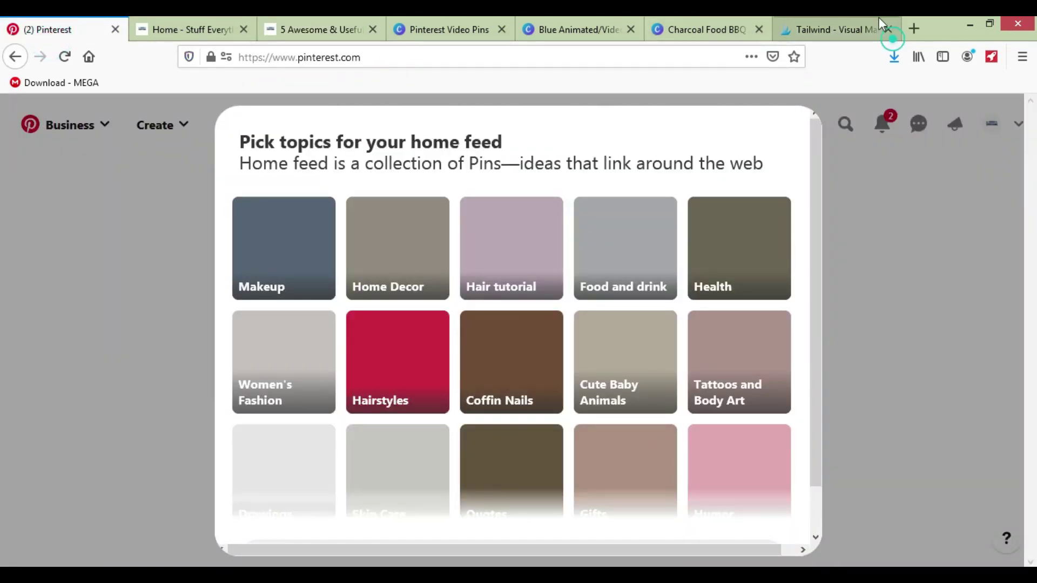
left_click(159, 435)
key("ctrl+a")
key("ctrl+v")
Check over the completed video pin draft and add it to the publishing queue.
scroll(342, 439, "up", 4)
scroll(186, 534, "down", 5)
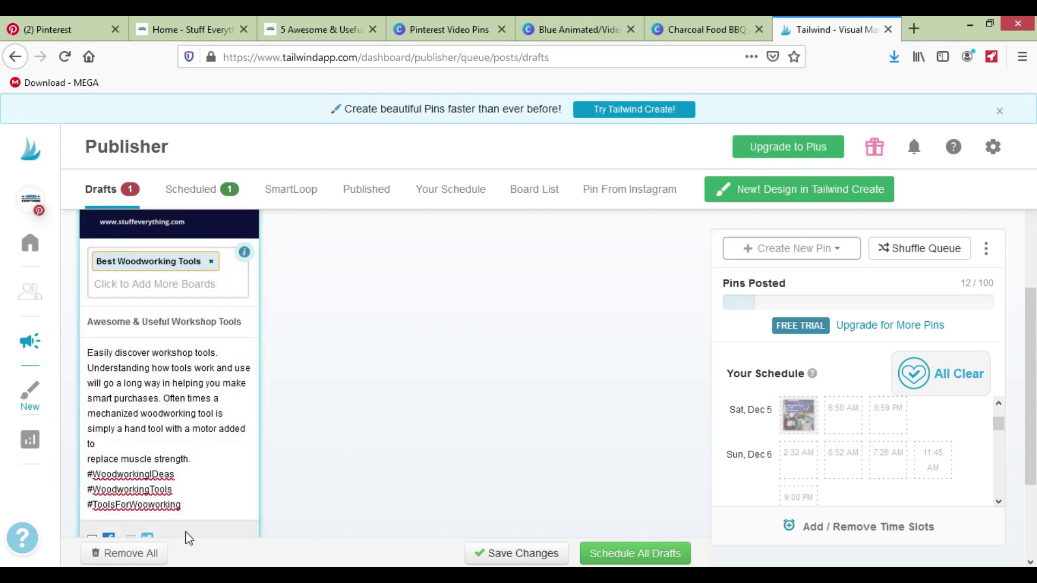
left_click(204, 510)
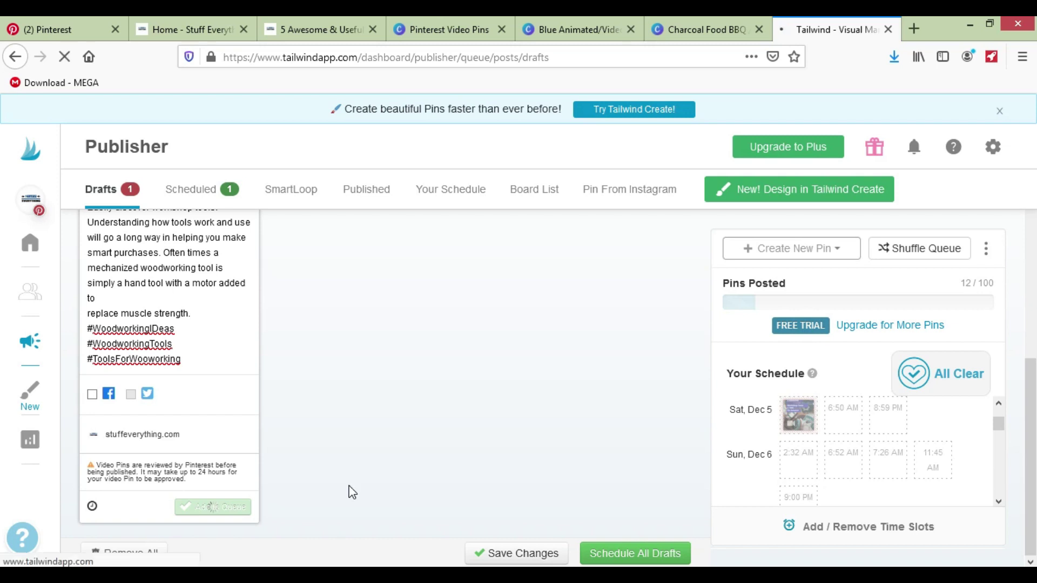
Review the scheduled pins with their publishing times and look through the upcoming time slots in the posting schedule.
mouse_move(786, 431)
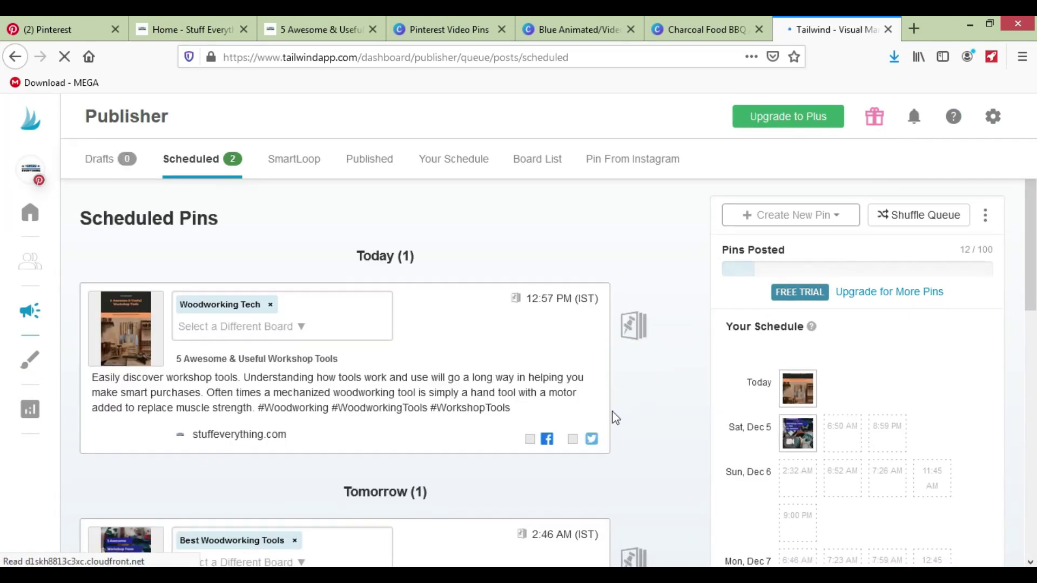
scroll(588, 410, "down", 4)
mouse_move(546, 357)
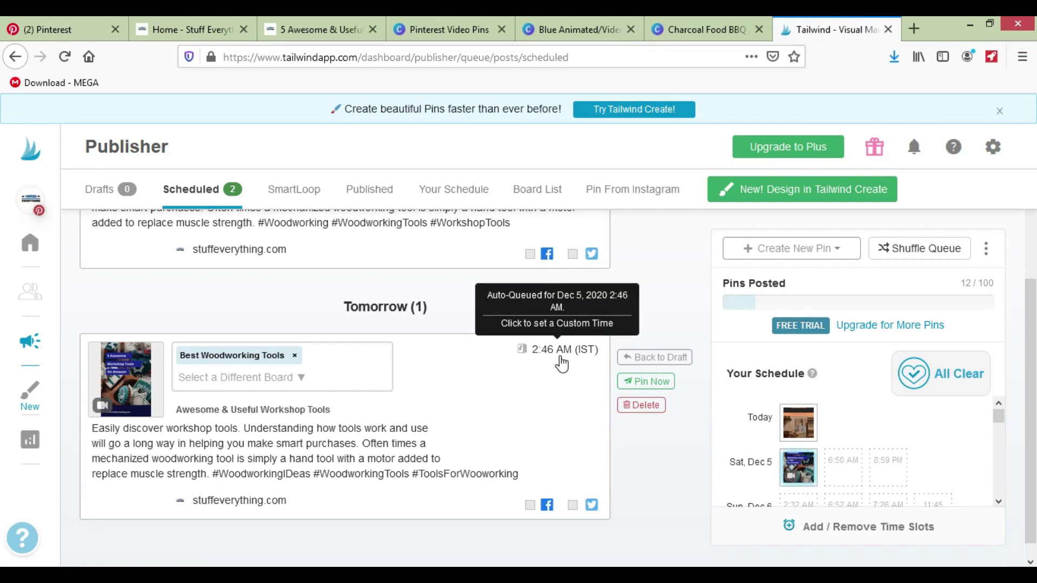
scroll(677, 455, "up", 4)
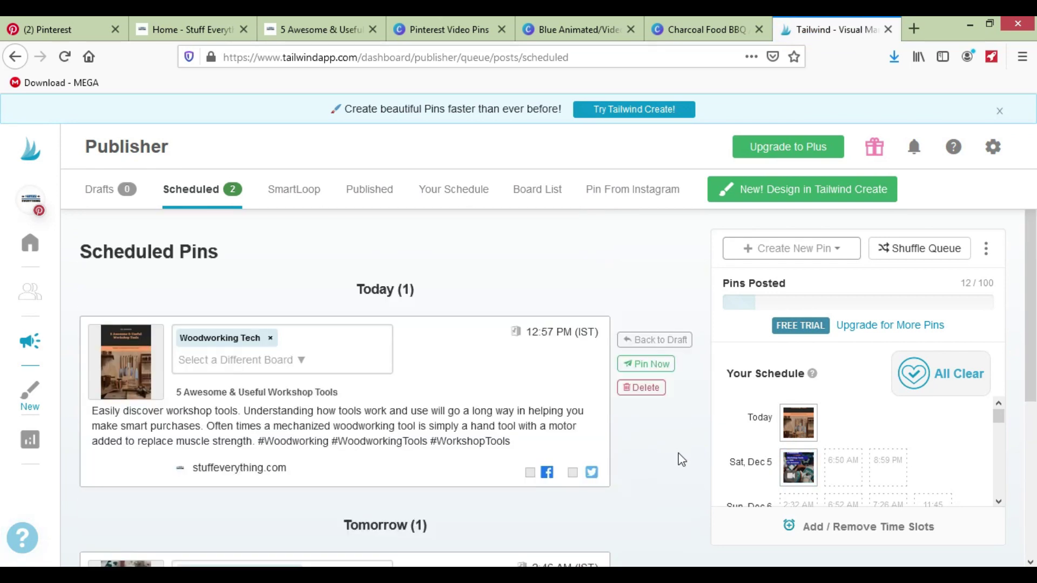
scroll(679, 458, "down", 4)
scroll(659, 470, "up", 4)
mouse_move(812, 377)
scroll(818, 427, "down", 4)
scroll(820, 435, "up", 4)
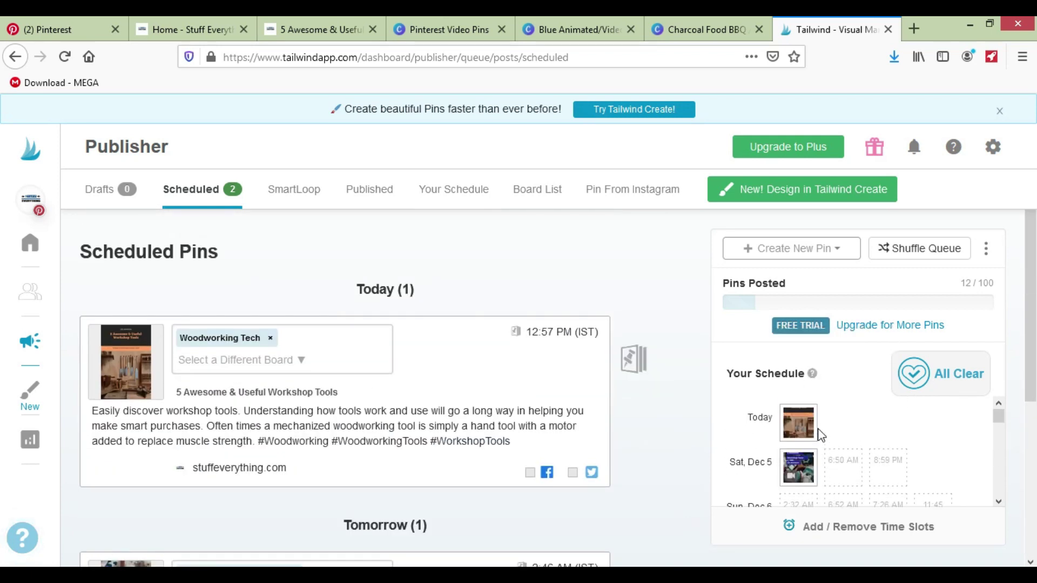
mouse_move(677, 432)
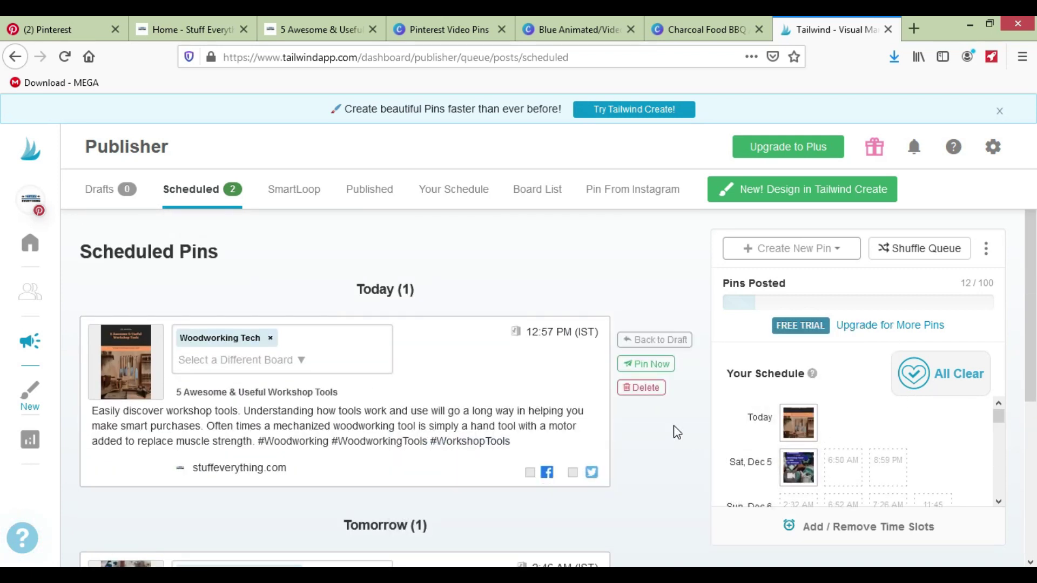
scroll(856, 437, "down", 3)
scroll(856, 437, "down", 5)
scroll(855, 438, "down", 2)
scroll(856, 437, "down", 10)
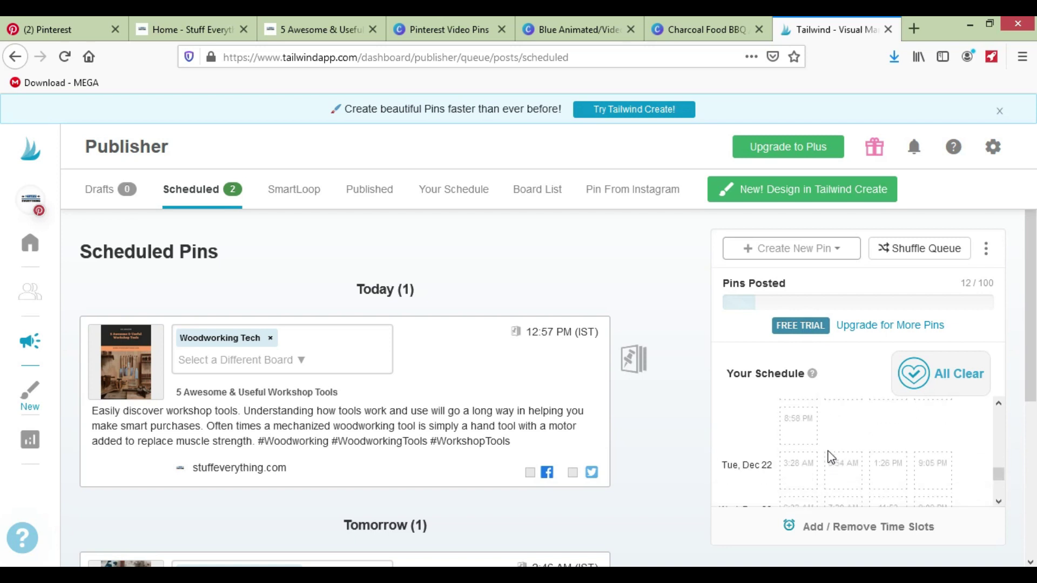
scroll(831, 463, "up", 15)
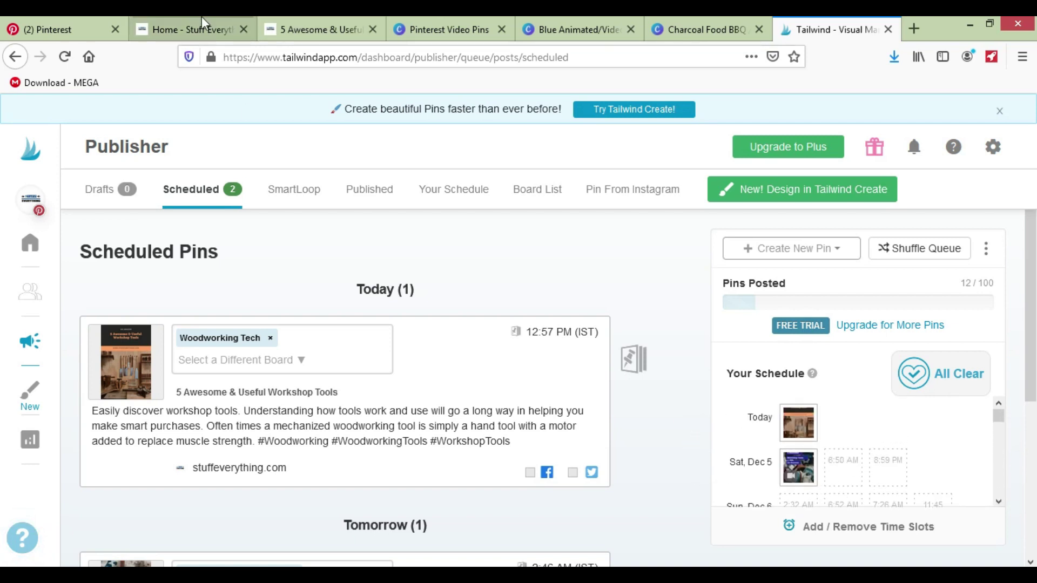
left_click(186, 29)
left_click(59, 29)
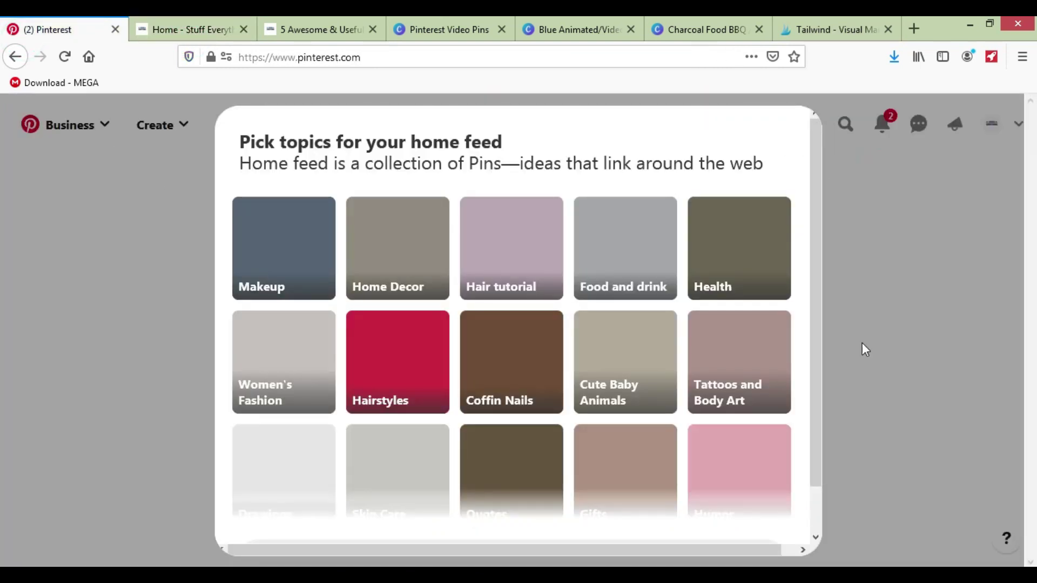
left_click(826, 29)
mouse_move(813, 455)
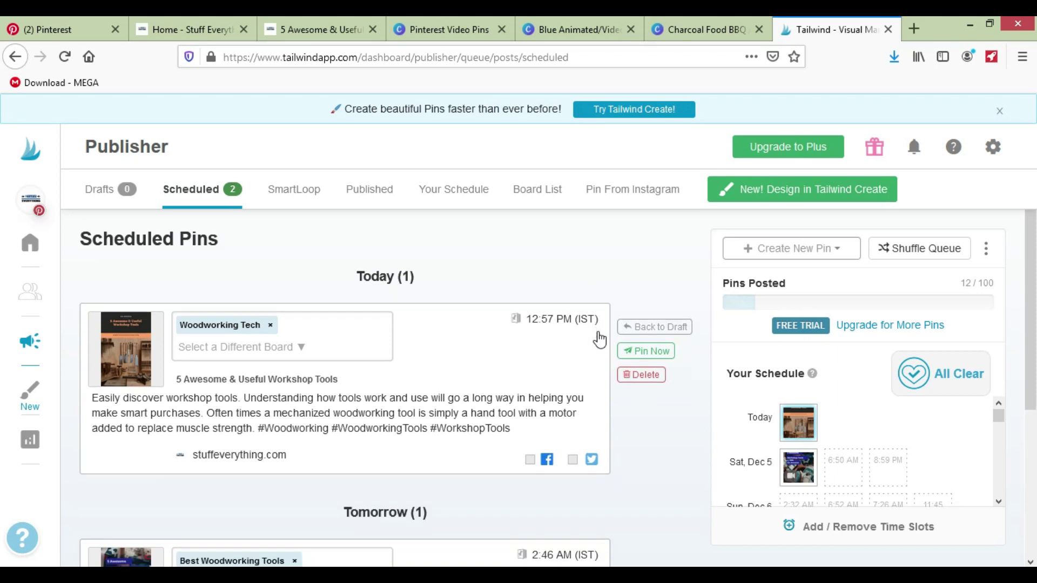
scroll(648, 395, "down", 3)
scroll(647, 396, "up", 5)
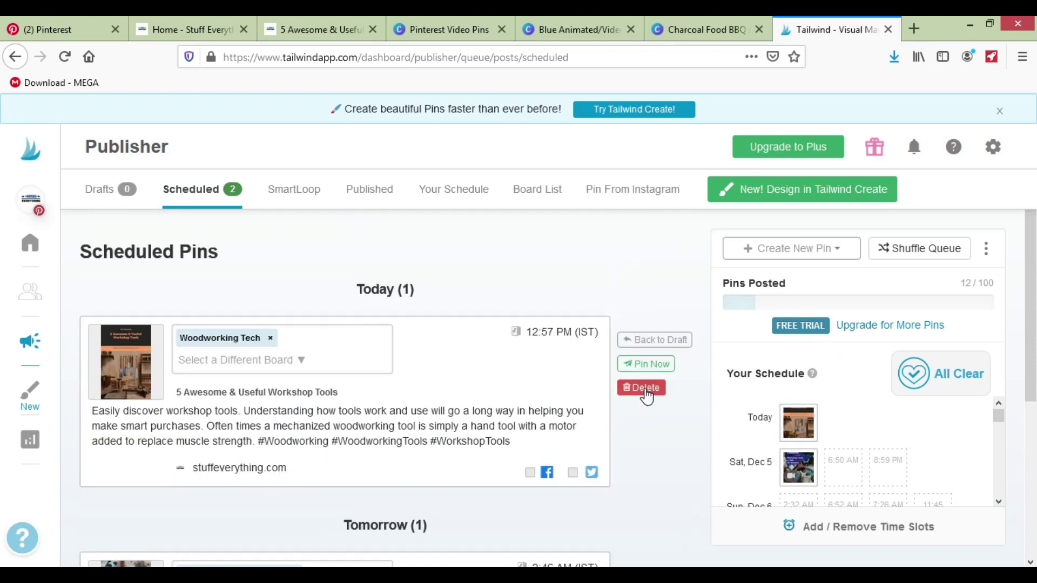
Switch to Pinterest, load the business hub and open the Stuff Everything profile.
left_click(107, 24)
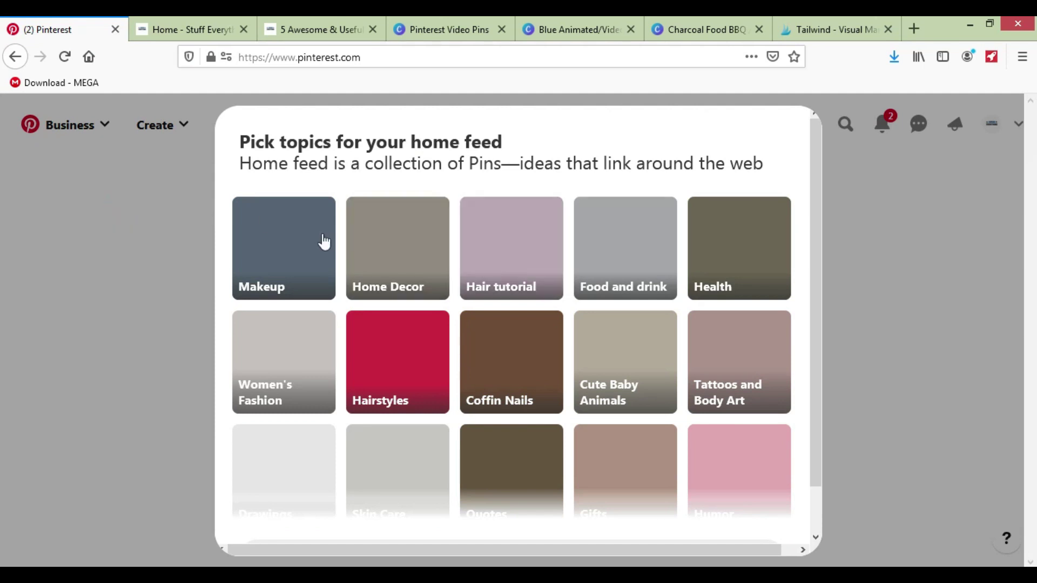
left_click(410, 50)
key("Return")
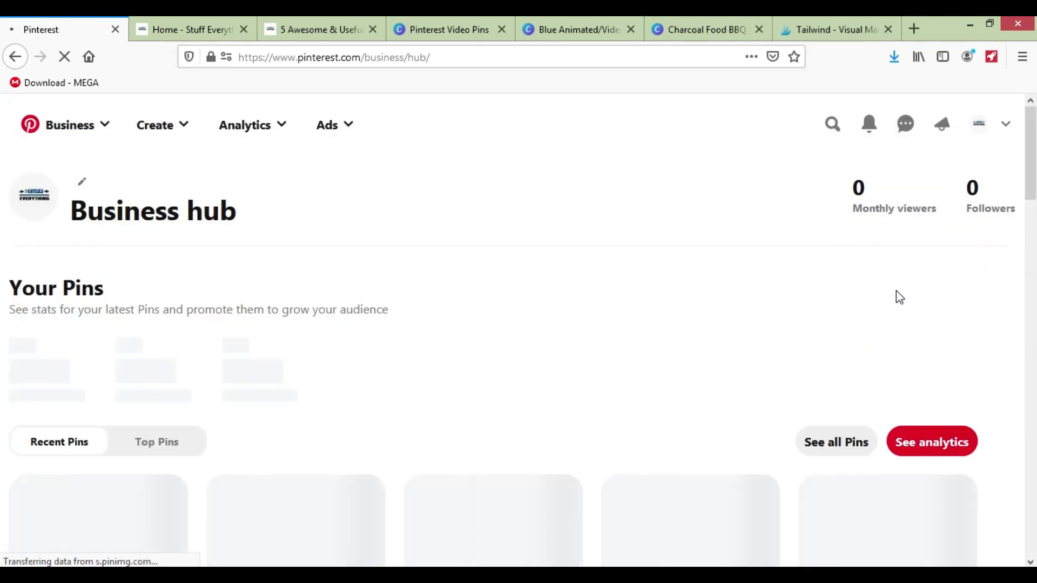
left_click(979, 130)
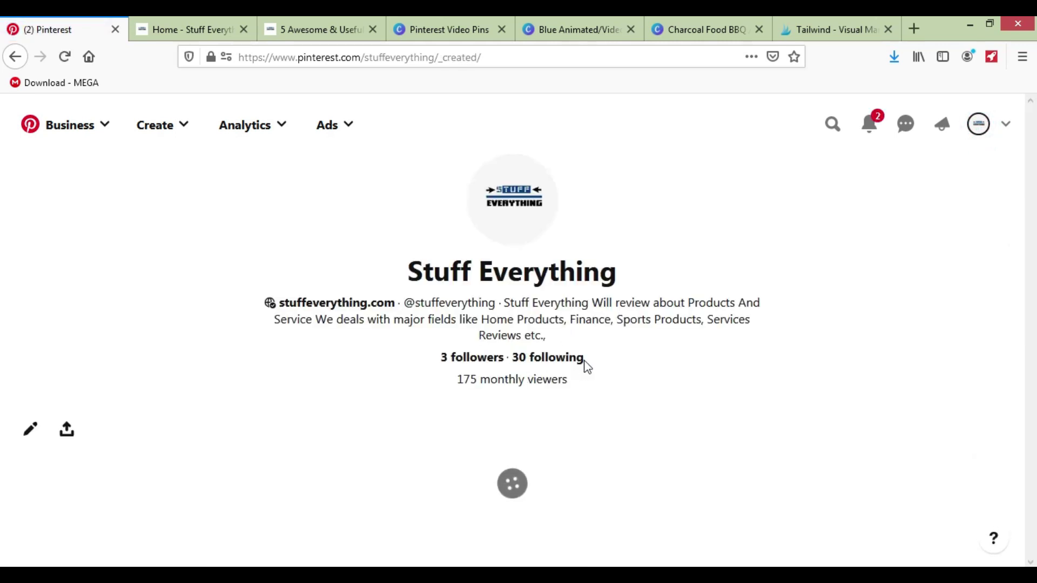
Search Pinterest for "wood working tools" and filter the results to People.
left_click(832, 124)
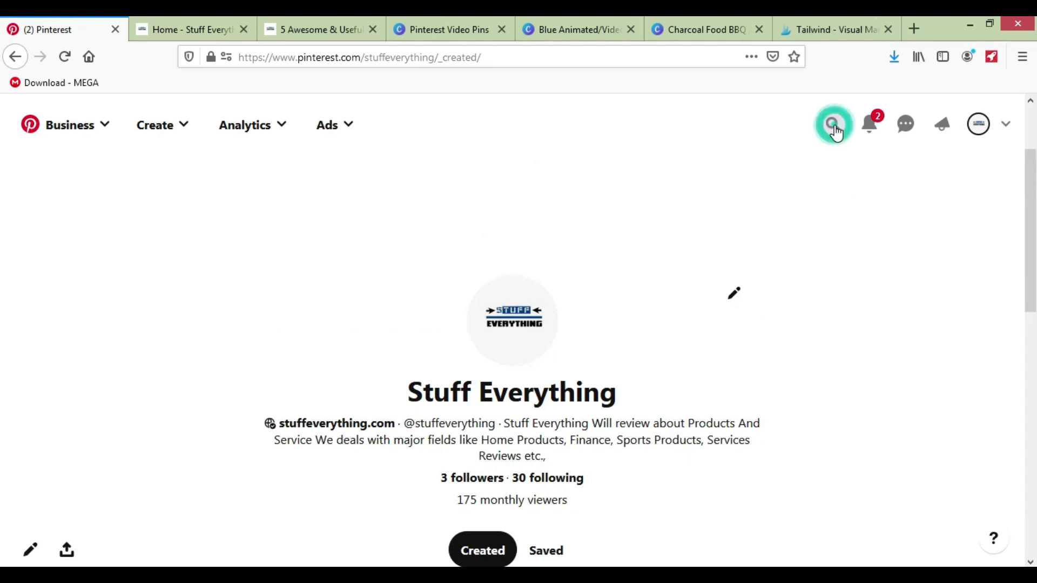
left_click(489, 207)
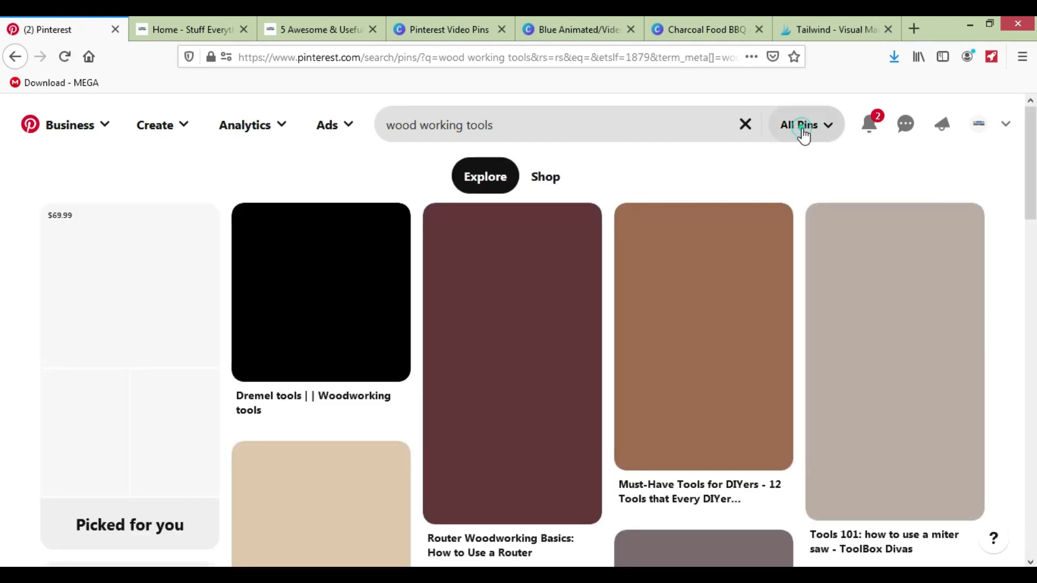
left_click(803, 132)
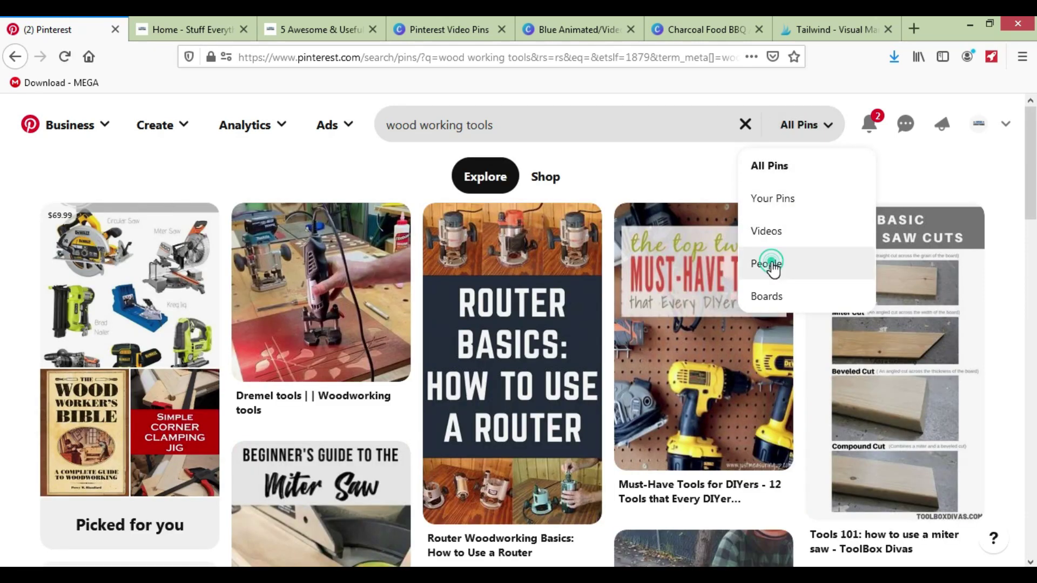
left_click(771, 262)
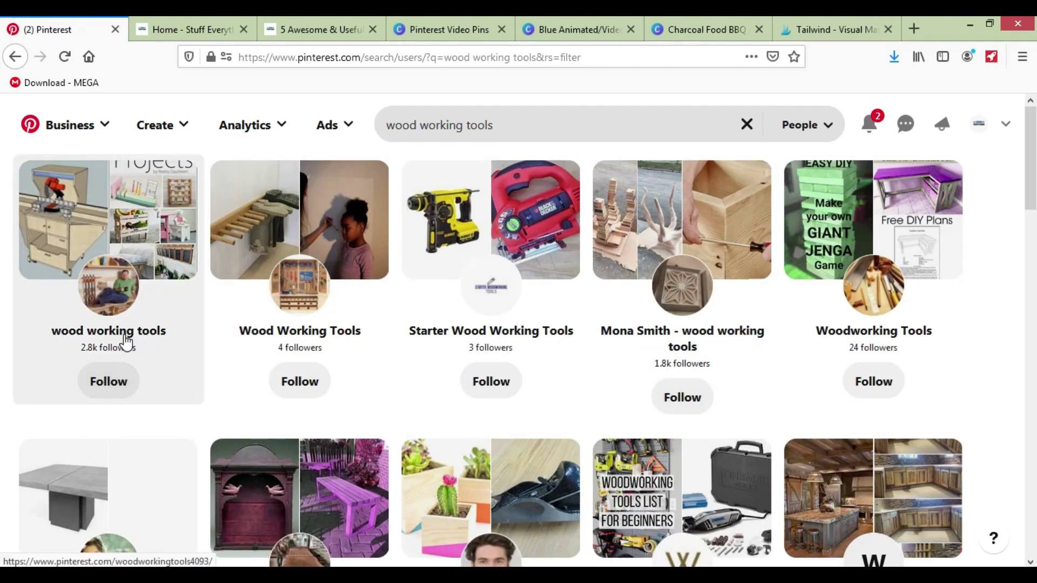
Open the "wood working tools" profile in a new tab and look over its profile page.
middle_click(125, 340)
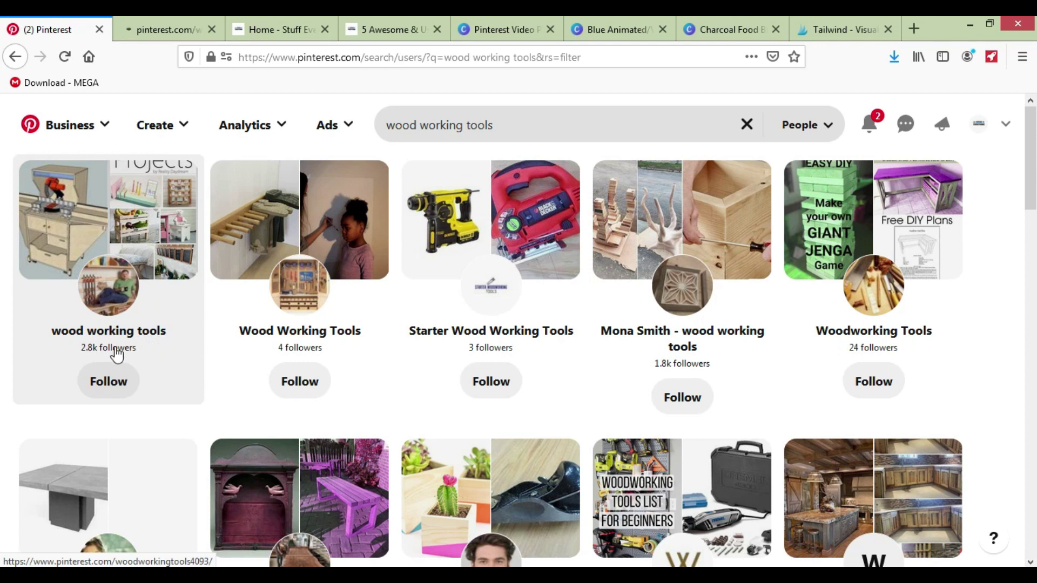
left_click(148, 30)
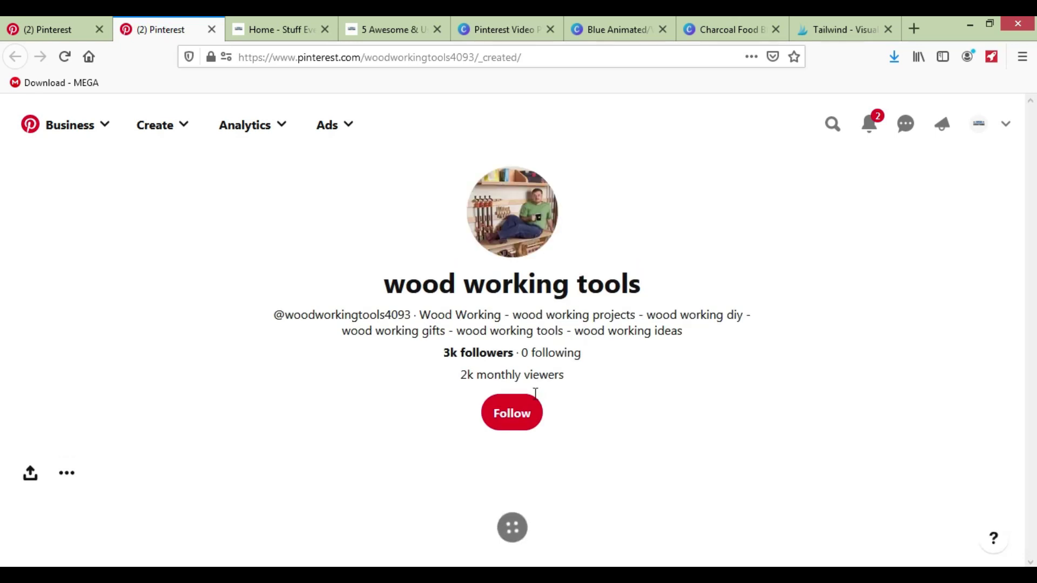
scroll(470, 367, "down", 4)
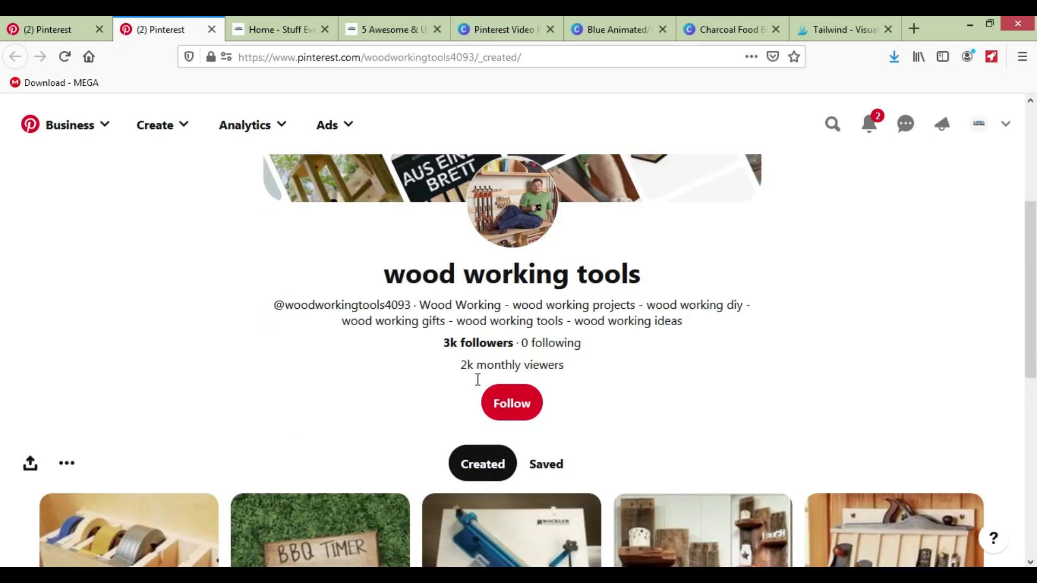